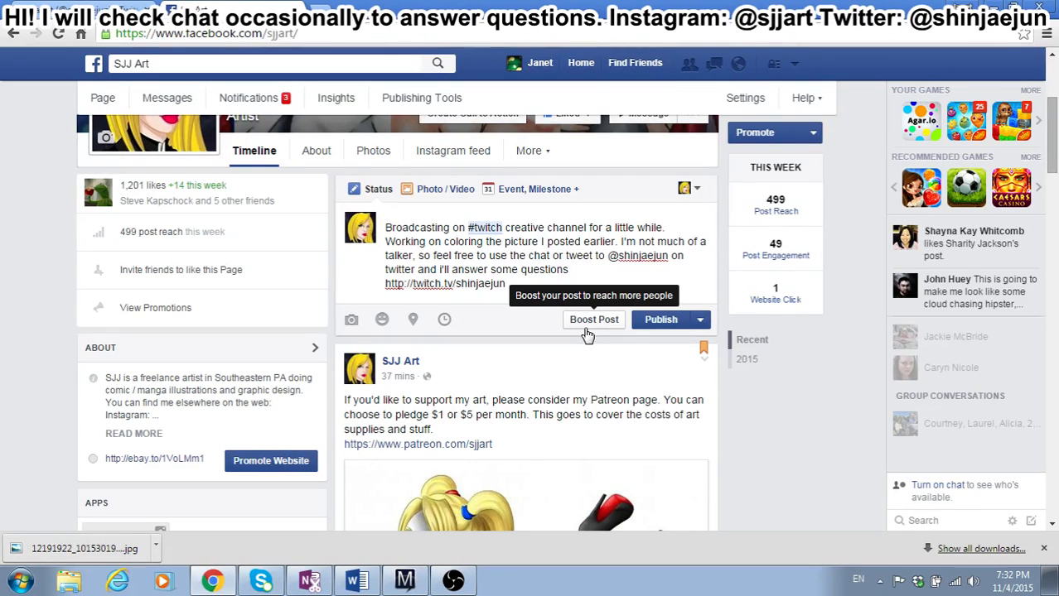
# Step: Publish the drafted Facebook page post announcing the coloring broadcast on the Twitch creative channel
pyautogui.click(453, 581)
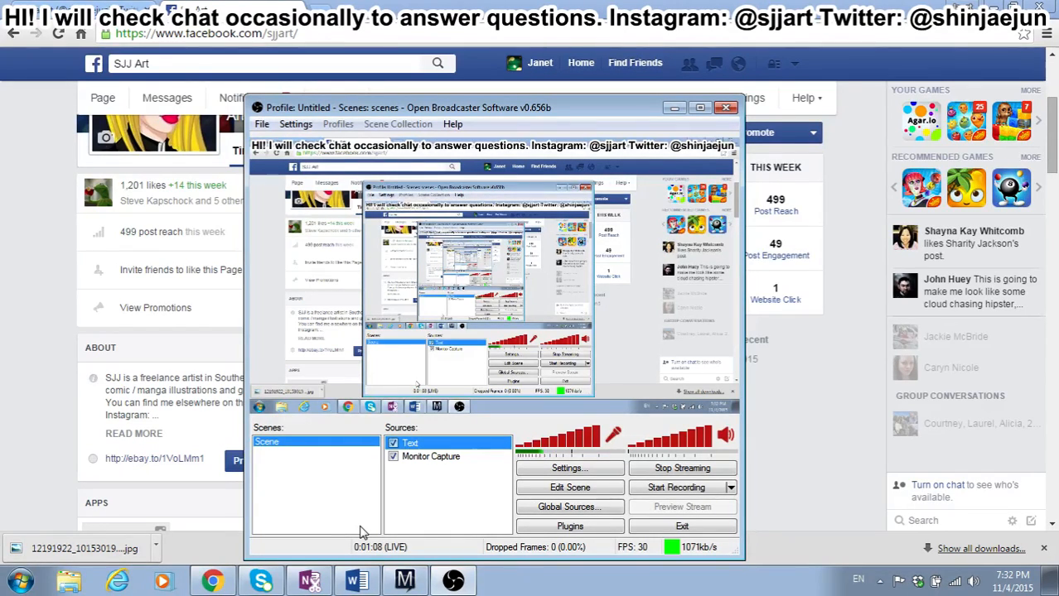
pyautogui.click(806, 420)
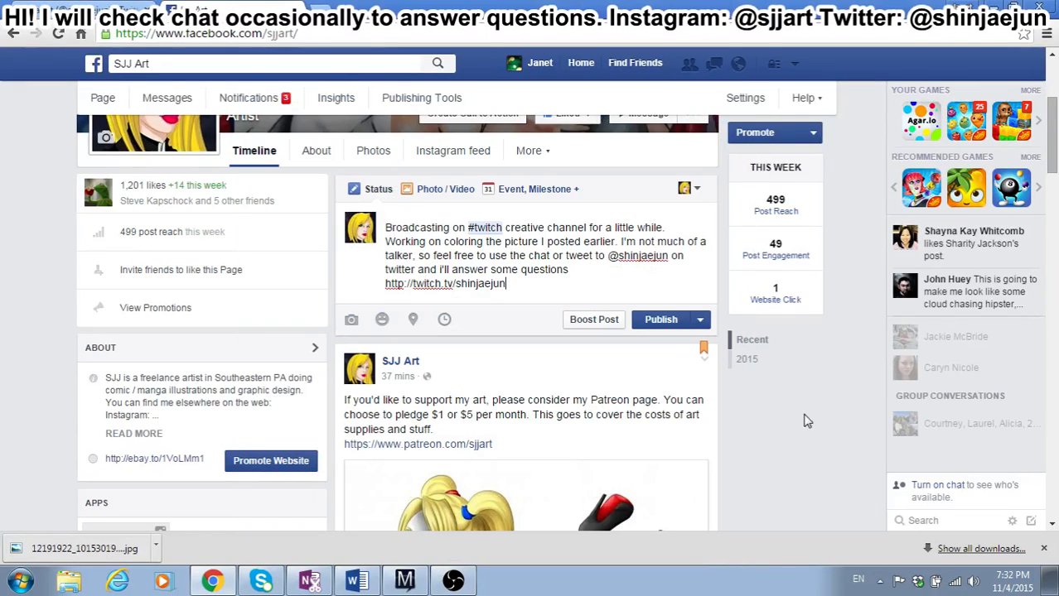
pyautogui.click(651, 321)
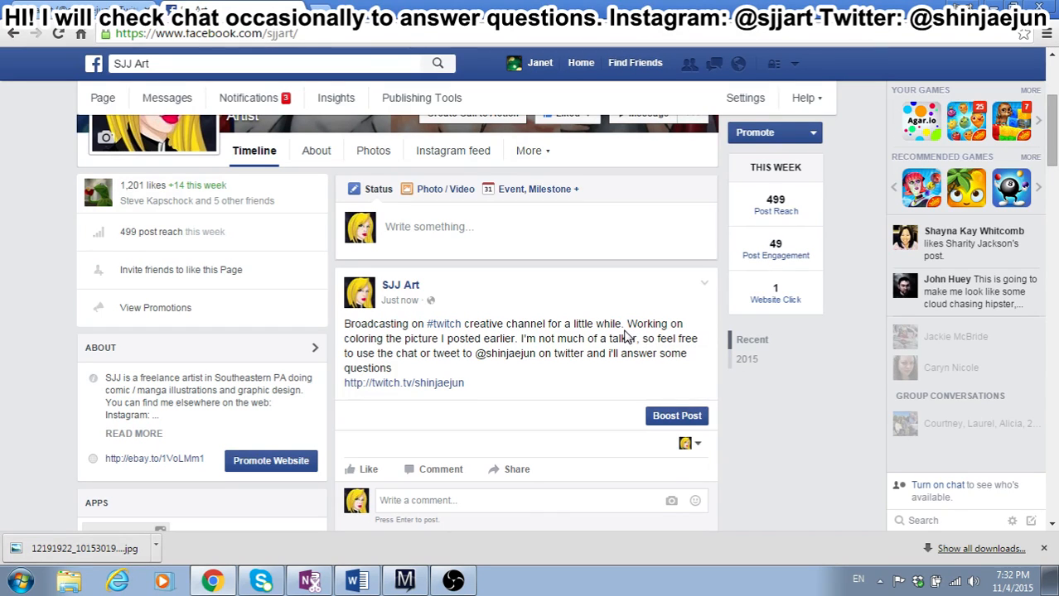
# Step: Switch to the 103115 drawing in Manga Studio and check the live stream status in Open Broadcaster Software
pyautogui.click(405, 581)
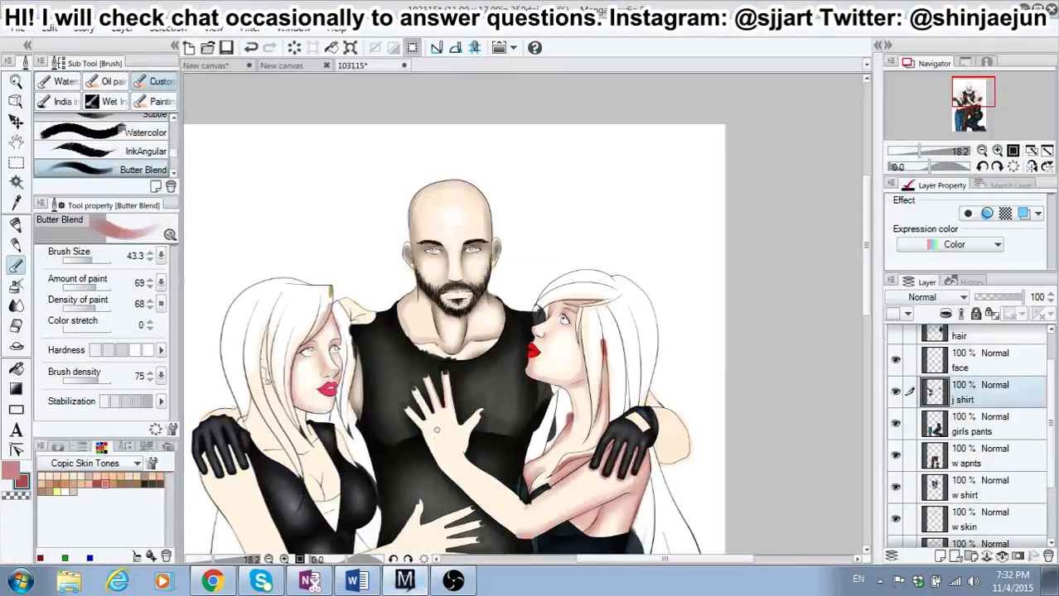
pyautogui.scroll(1, 436, 429)
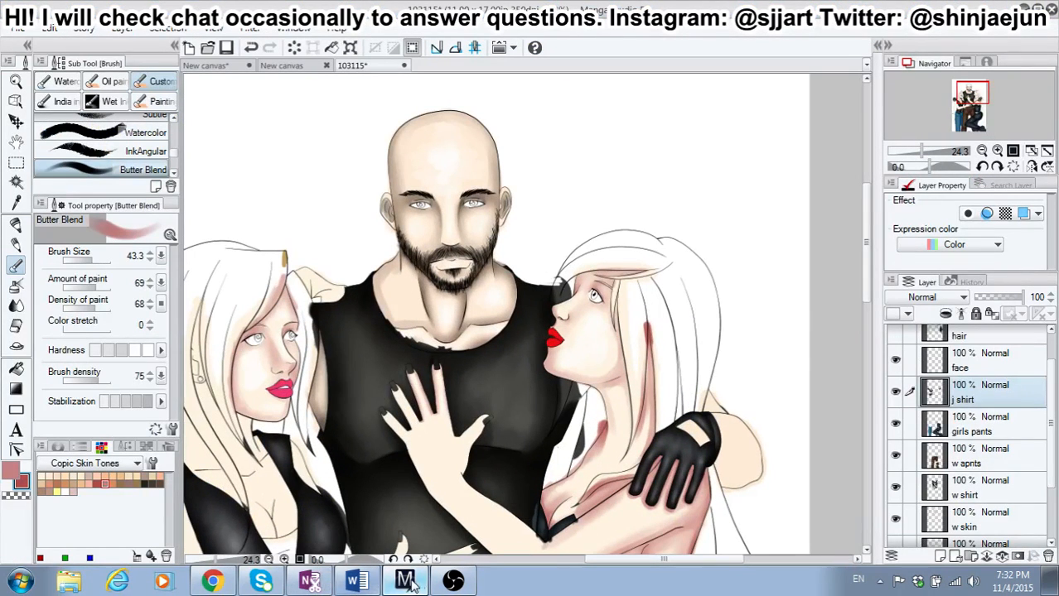
pyautogui.click(453, 580)
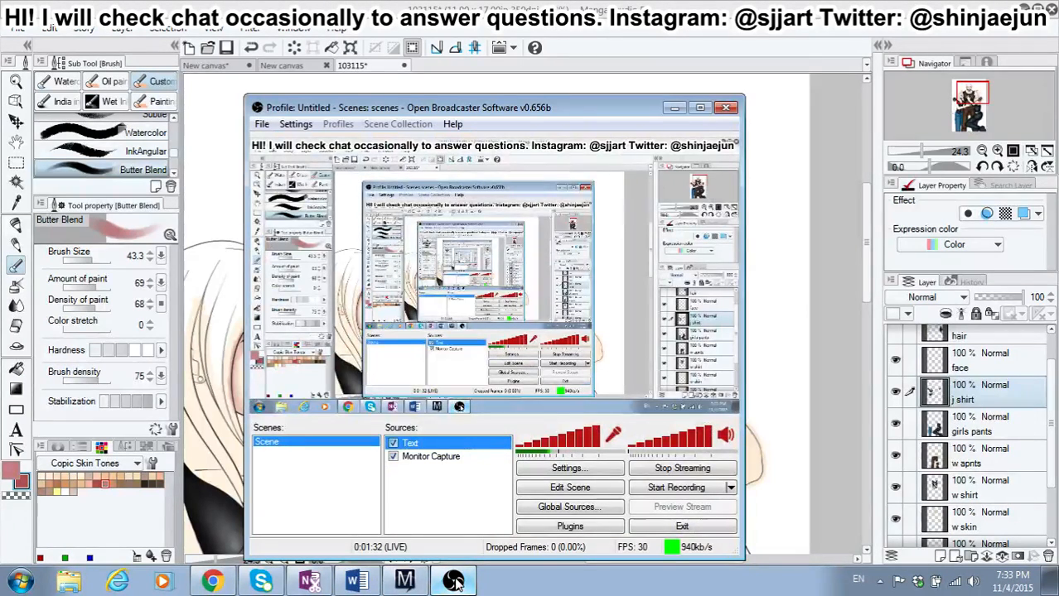
pyautogui.click(453, 581)
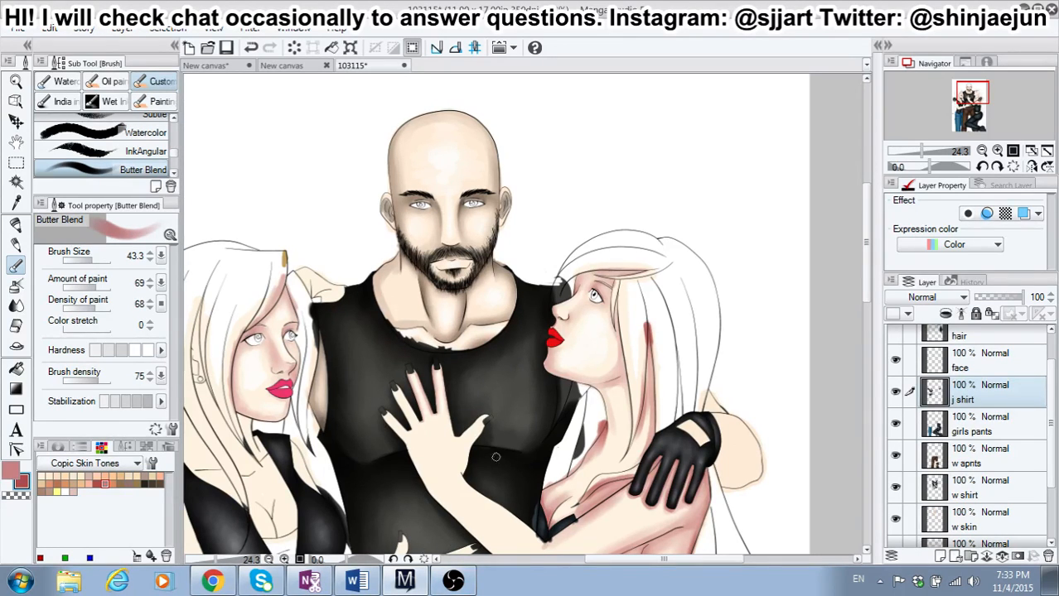
pyautogui.scroll(2, 495, 457)
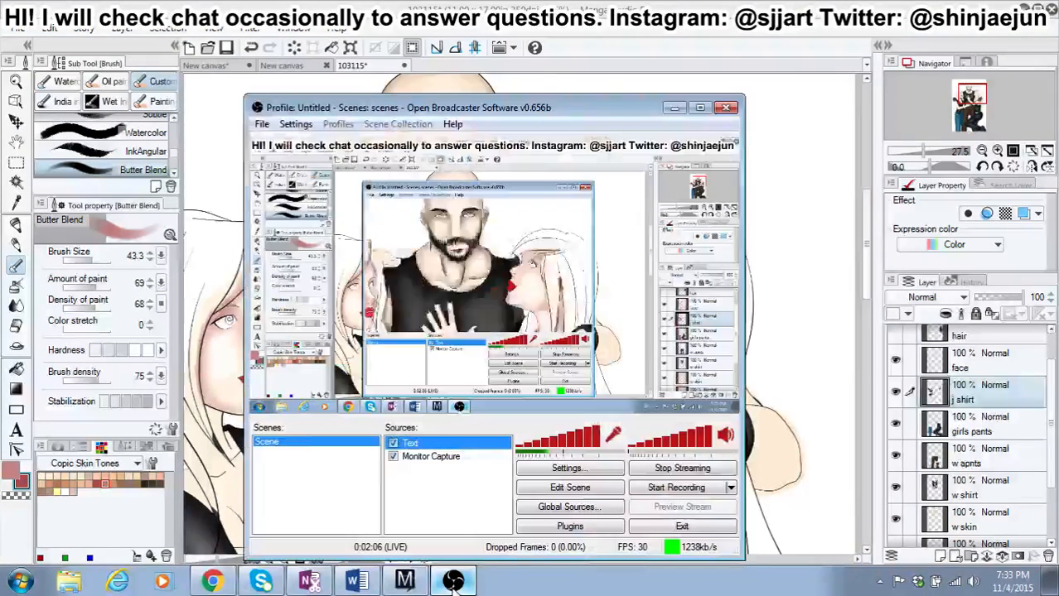
# Step: Review the audio device settings in Open Broadcaster Software, close them and return to the drawing in Manga Studio
pyautogui.click(453, 581)
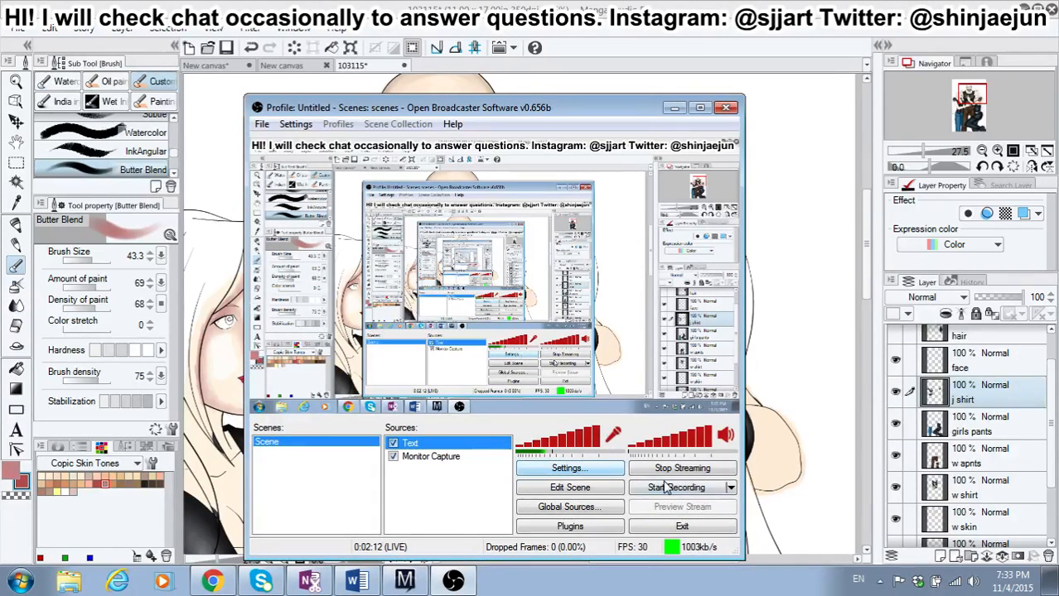
pyautogui.click(571, 470)
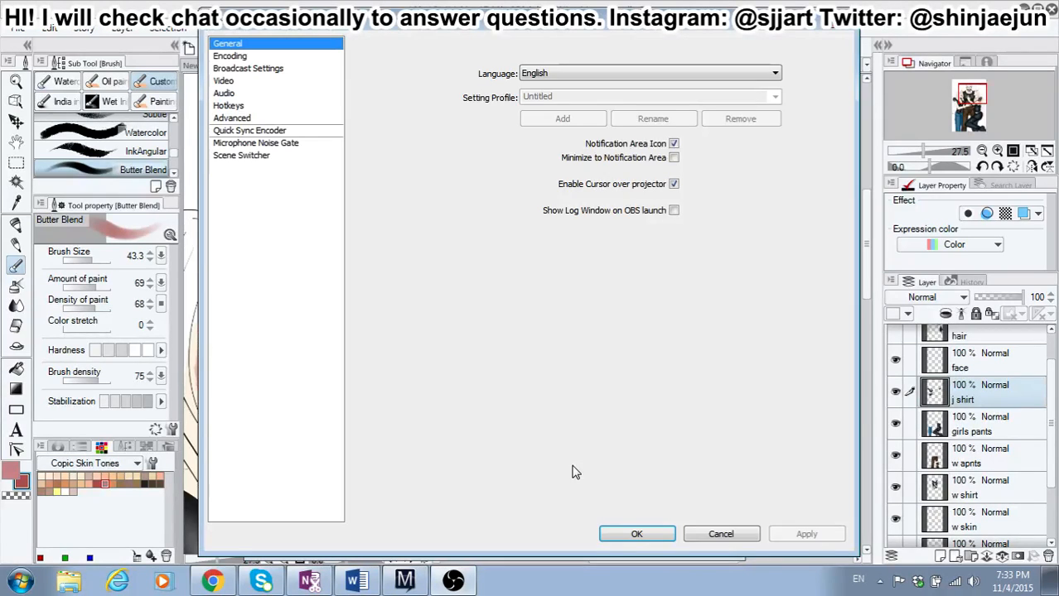
pyautogui.click(228, 95)
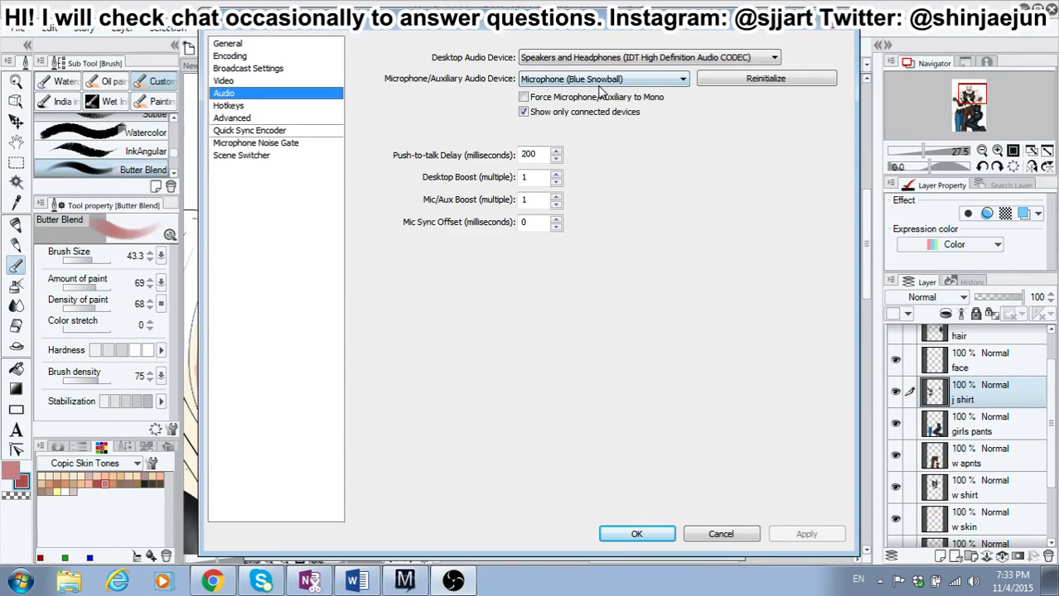
pyautogui.click(658, 533)
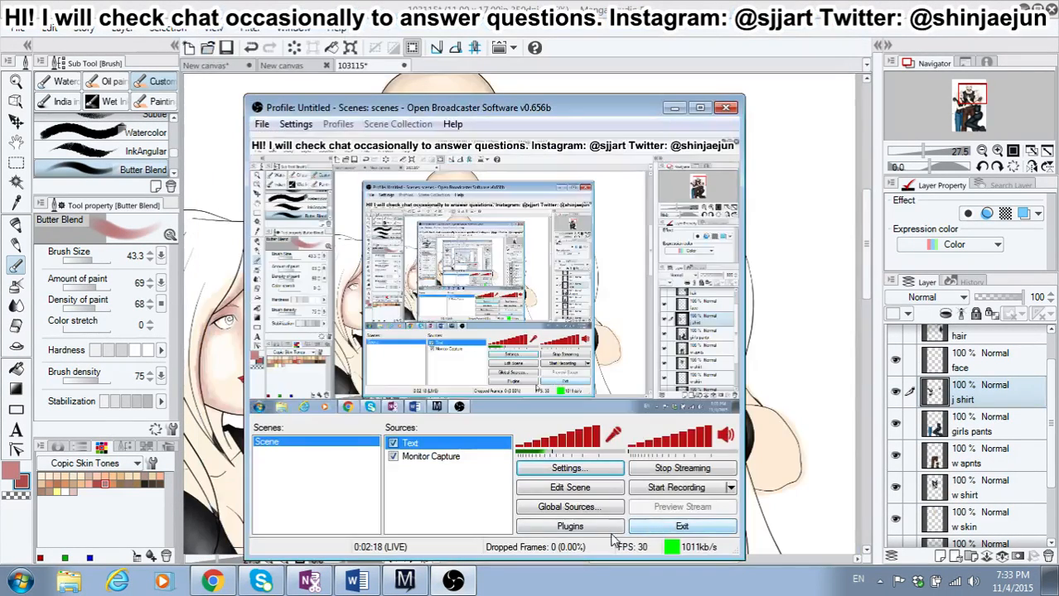
pyautogui.click(630, 4)
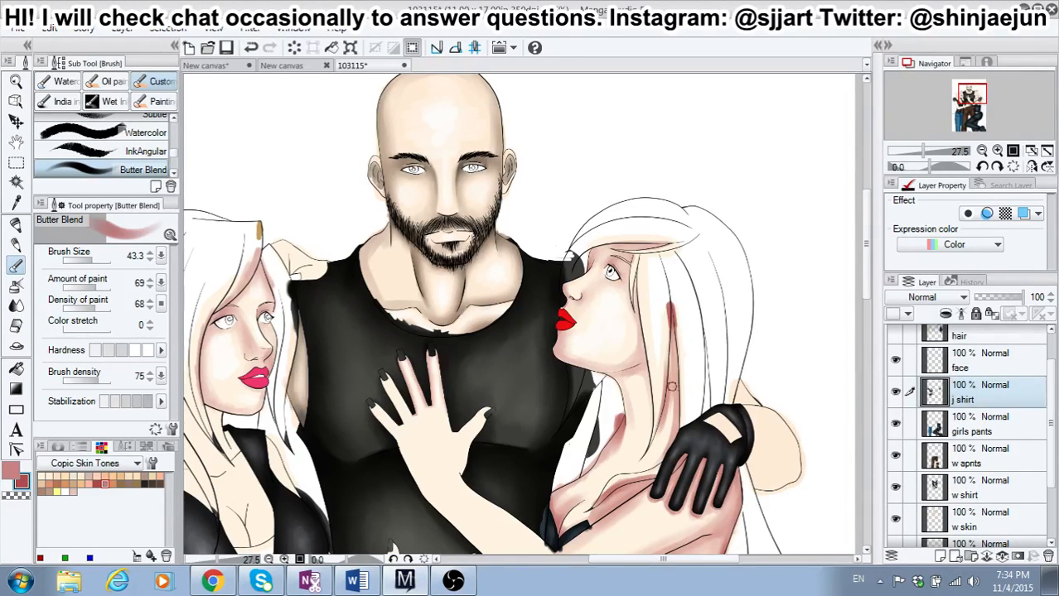
# Step: Shade the side of the right-hand girl's nose on the girls skin layer with the Butter Blend brush at size 26.8
pyautogui.scroll(4, 583, 329)
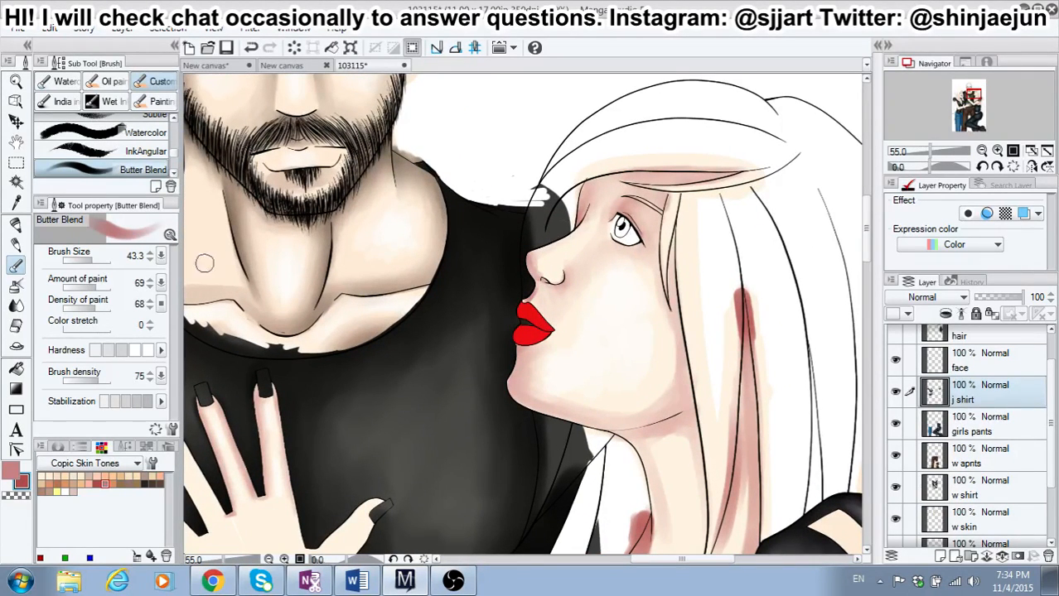
pyautogui.click(93, 261)
pyautogui.moveTo(599, 260)
pyautogui.mouseDown()
pyautogui.moveTo(586, 242)
pyautogui.moveTo(595, 228)
pyautogui.moveTo(584, 258)
pyautogui.moveTo(597, 280)
pyautogui.mouseUp()
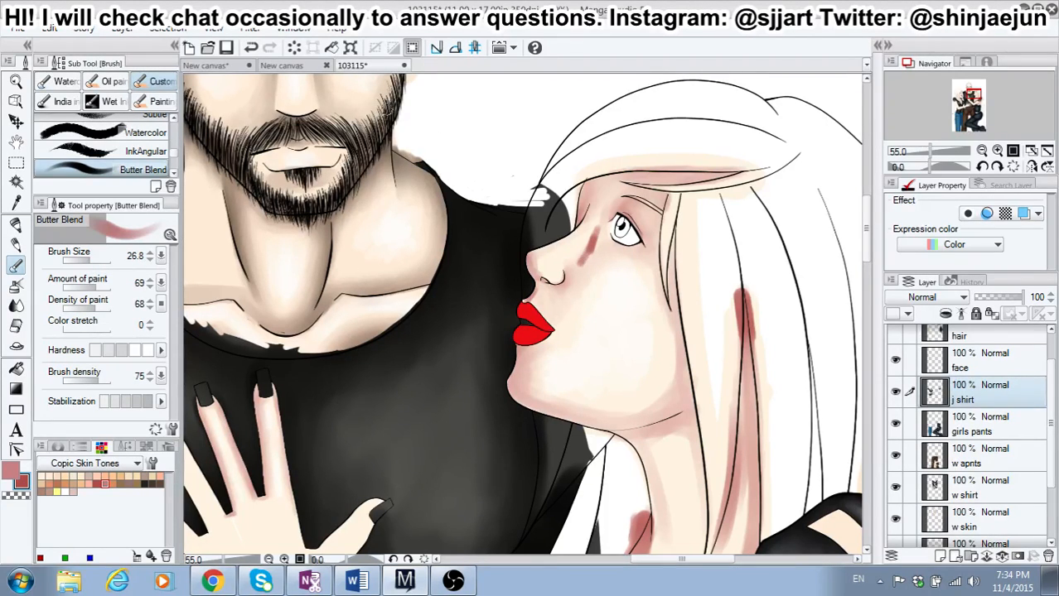
pyautogui.click(251, 48)
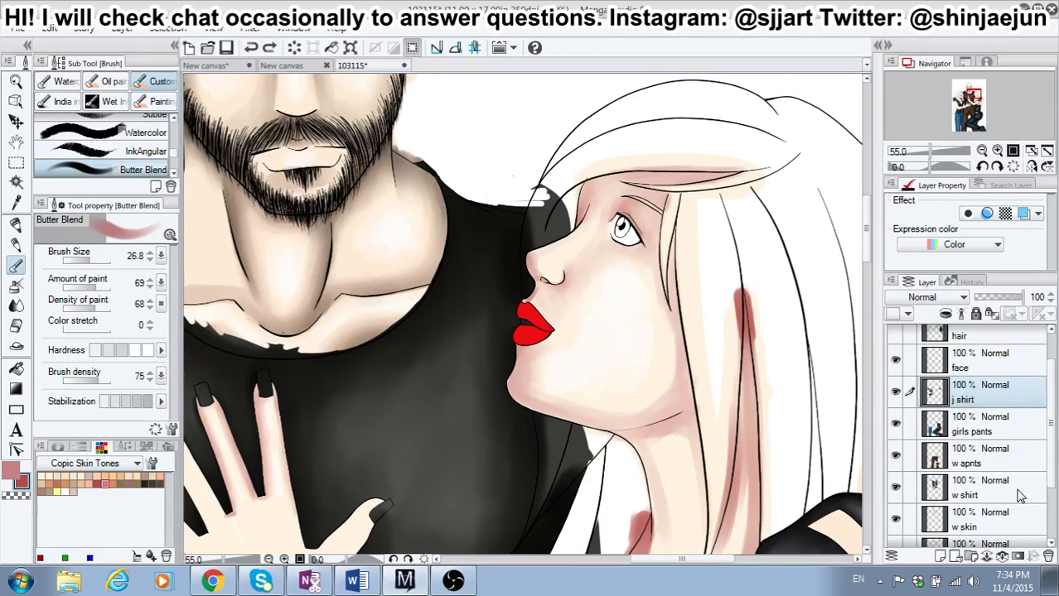
pyautogui.scroll(-3, 1044, 498)
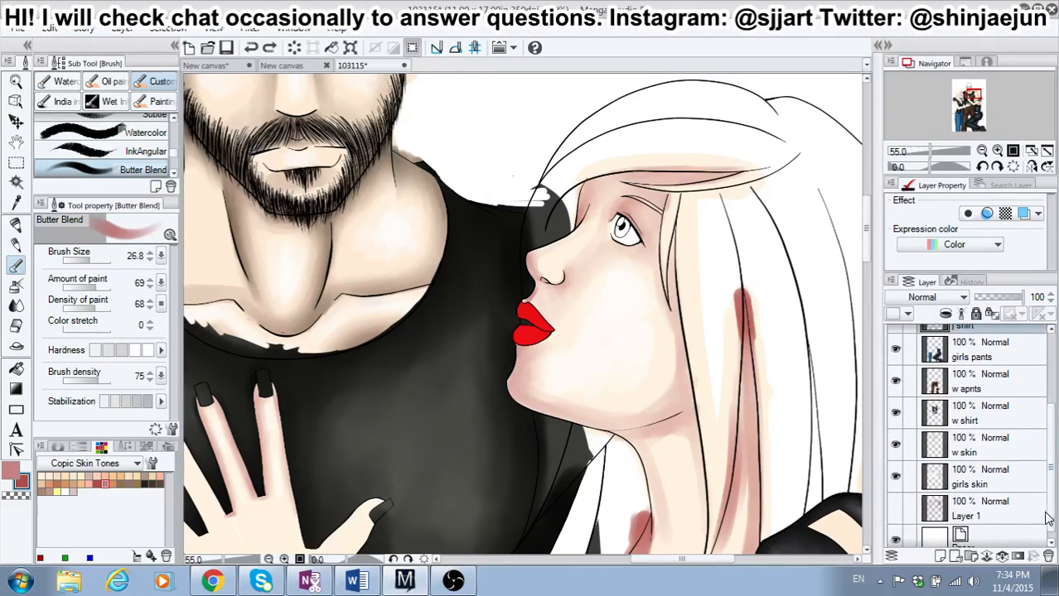
pyautogui.click(1000, 488)
pyautogui.moveTo(590, 247)
pyautogui.mouseDown()
pyautogui.moveTo(592, 251)
pyautogui.moveTo(567, 284)
pyautogui.moveTo(546, 289)
pyautogui.moveTo(563, 289)
pyautogui.moveTo(604, 229)
pyautogui.mouseUp()
pyautogui.moveTo(586, 266); pyautogui.dragTo(545, 297)
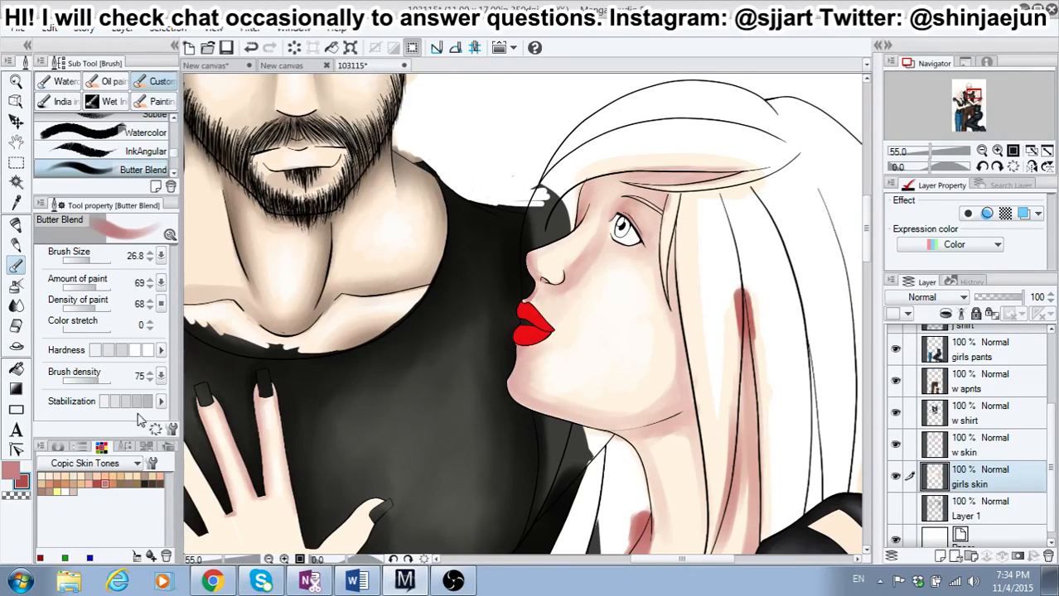
# Step: Soften the girl's face shading with the lighter color at brush size 112.8, and deepen the jaw with the darker color at size 43.3
pyautogui.click(11, 474)
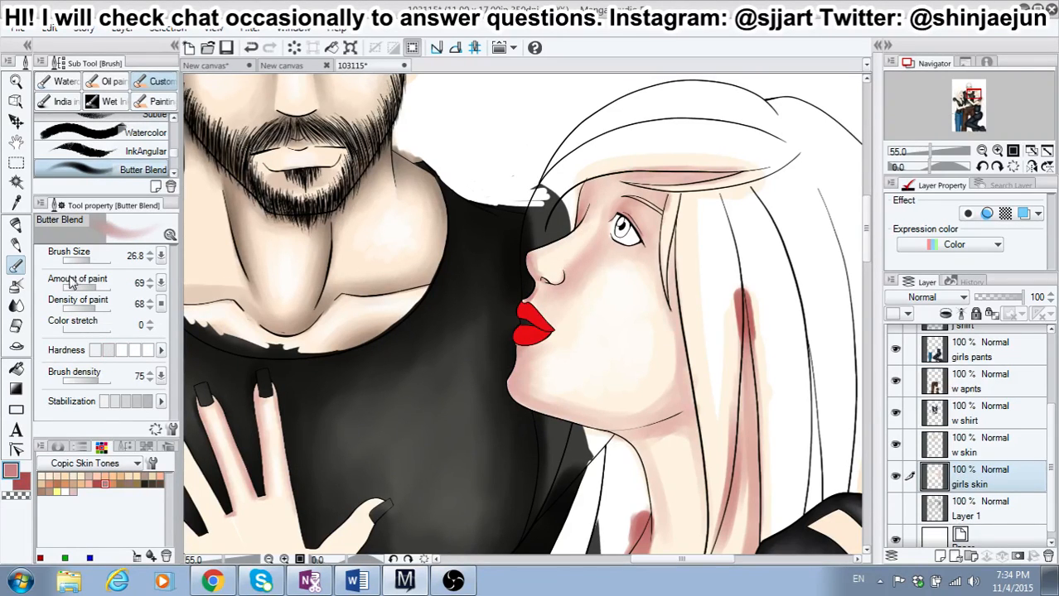
pyautogui.click(93, 260)
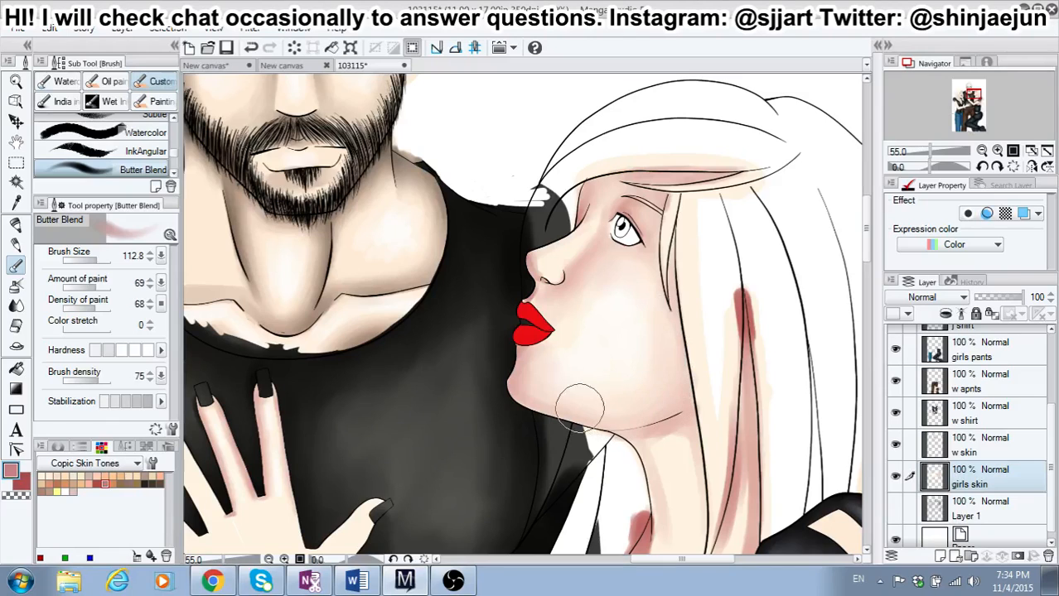
pyautogui.click(24, 483)
pyautogui.moveTo(87, 266); pyautogui.dragTo(93, 267)
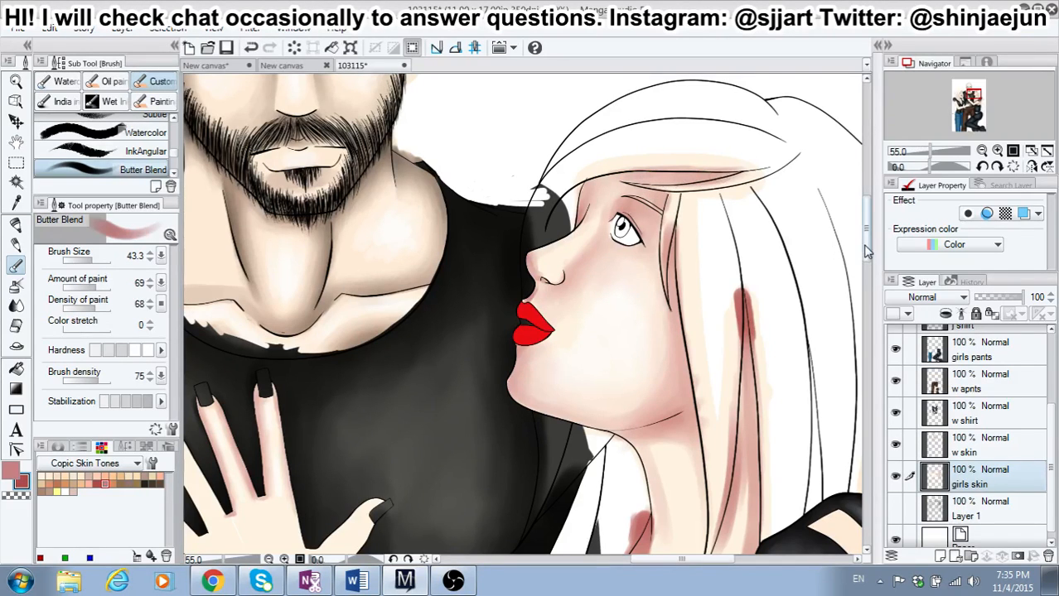
# Step: Darken the skin just below the right-hand girl's lower lip with the darker red color
pyautogui.scroll(-2, 865, 259)
pyautogui.scroll(2, 865, 258)
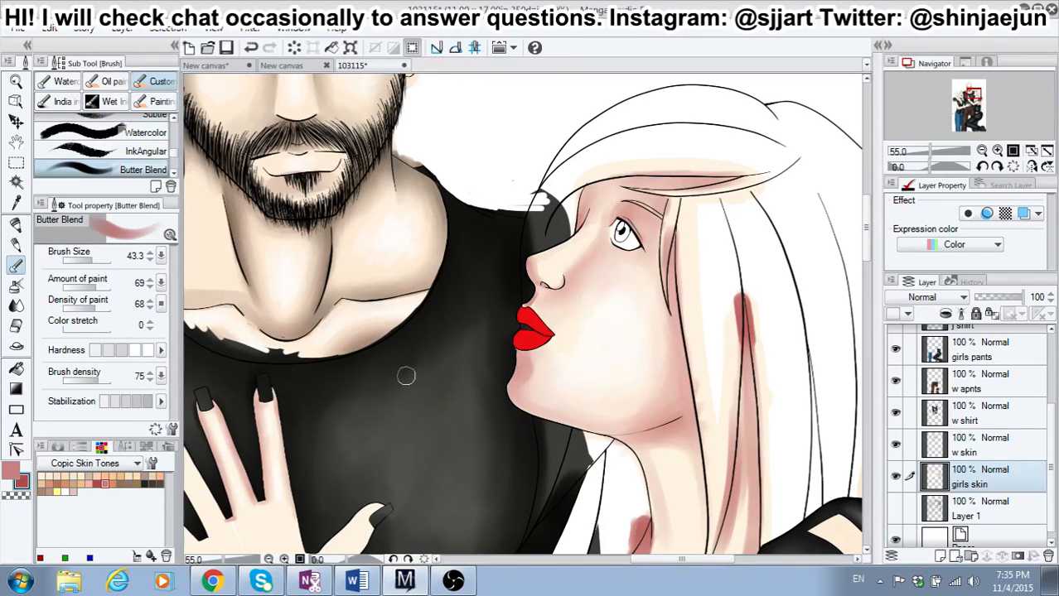
pyautogui.click(20, 478)
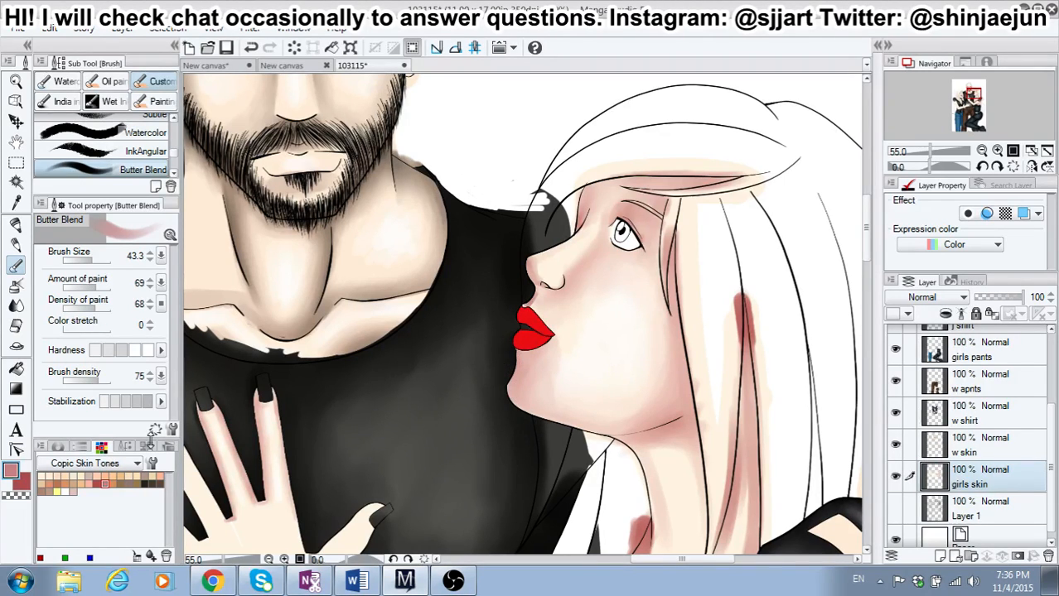
pyautogui.click(25, 484)
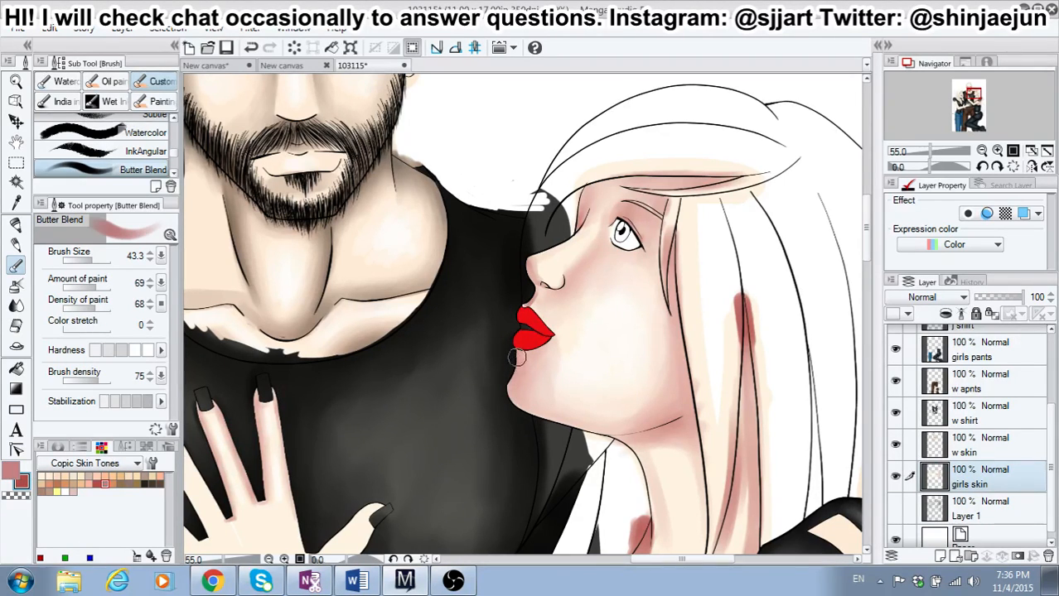
pyautogui.moveTo(517, 357); pyautogui.dragTo(519, 366)
# Step: Blend the shading between the right-hand girl's hair strands down to the gloved hand with the lighter main color
pyautogui.moveTo(866, 250); pyautogui.dragTo(865, 279)
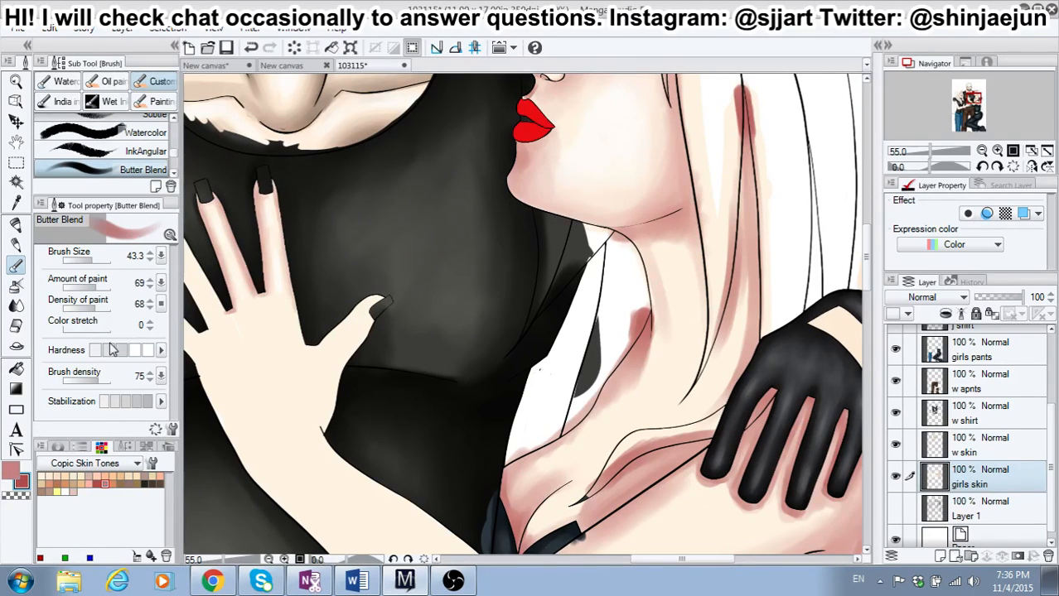
pyautogui.click(11, 470)
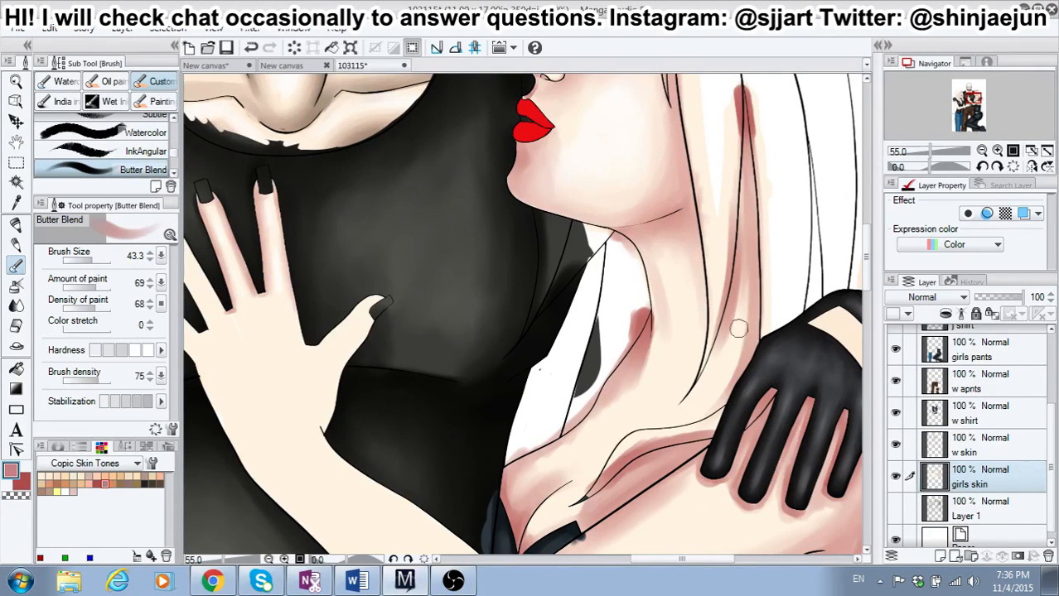
pyautogui.moveTo(743, 275); pyautogui.dragTo(736, 342)
pyautogui.moveTo(748, 270); pyautogui.dragTo(726, 370)
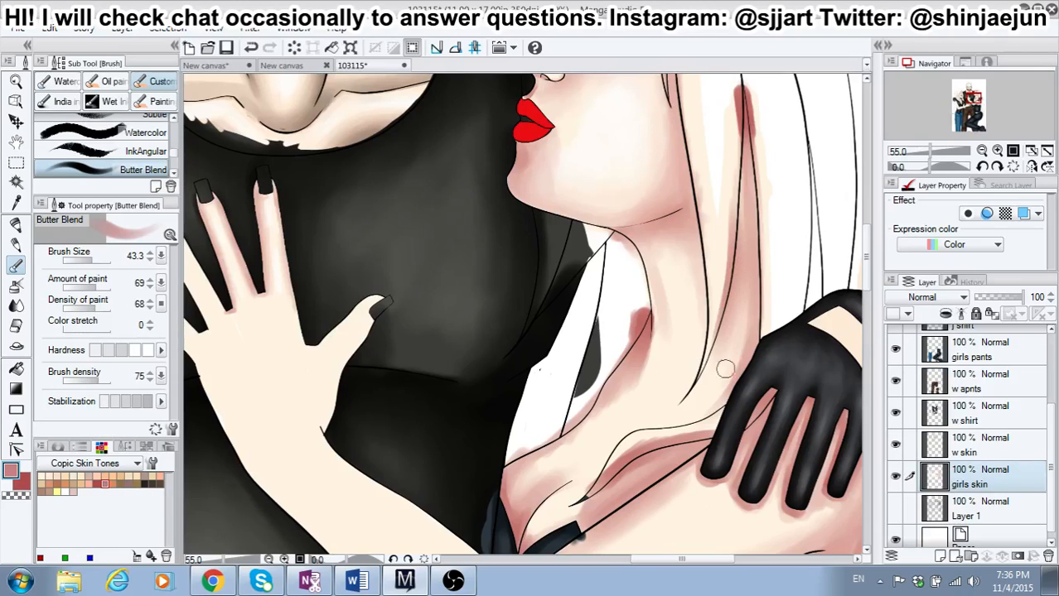
pyautogui.moveTo(747, 320)
pyautogui.mouseDown()
pyautogui.moveTo(724, 389)
pyautogui.moveTo(719, 382)
pyautogui.mouseUp()
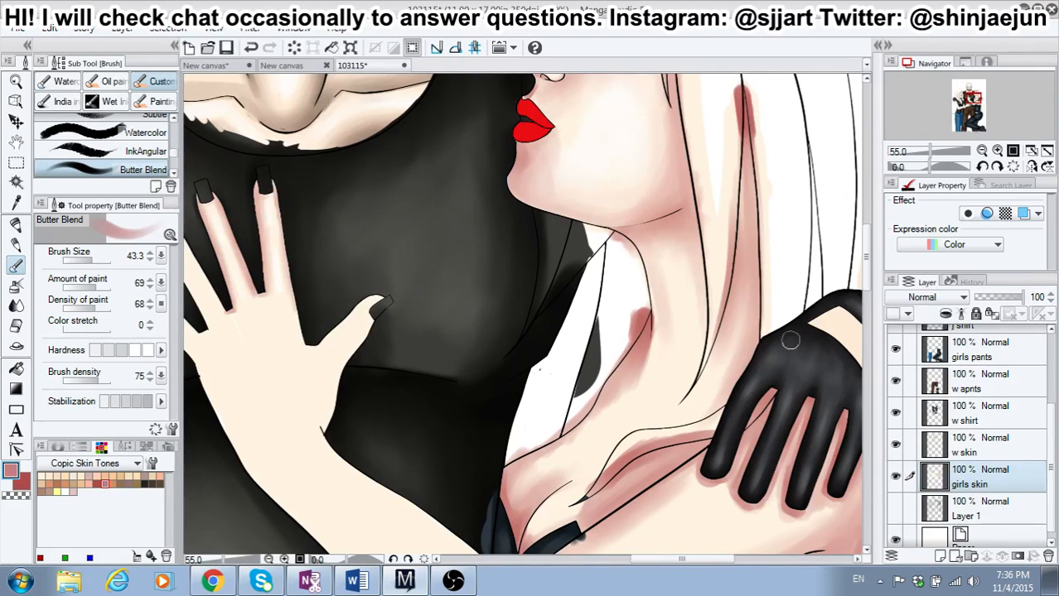
# Step: Shade the right-hand girl's chest just above the neckline of her top with the lighter color
pyautogui.scroll(-3, 828, 278)
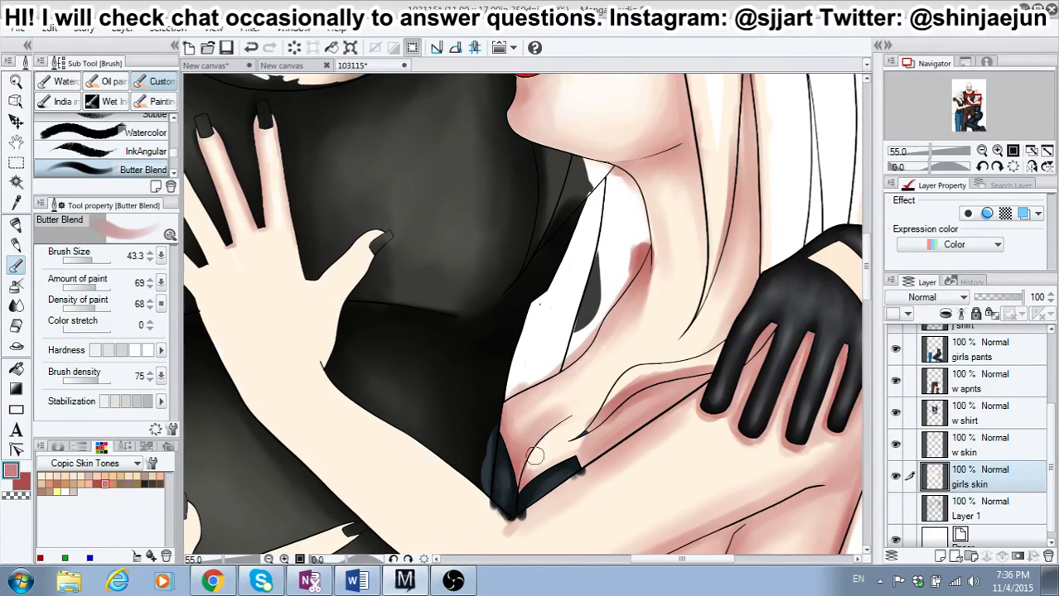
pyautogui.moveTo(534, 456); pyautogui.dragTo(531, 473)
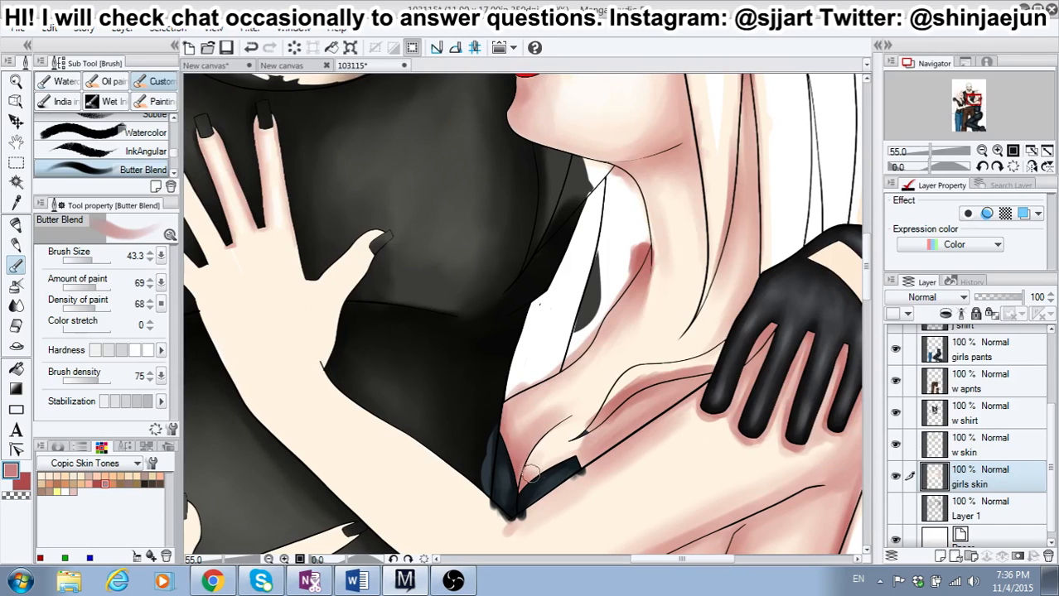
pyautogui.click(16, 246)
pyautogui.click(15, 265)
# Step: Deepen the shadows along the right-hand girl's neck and between her hair strands with the darker red color
pyautogui.click(24, 483)
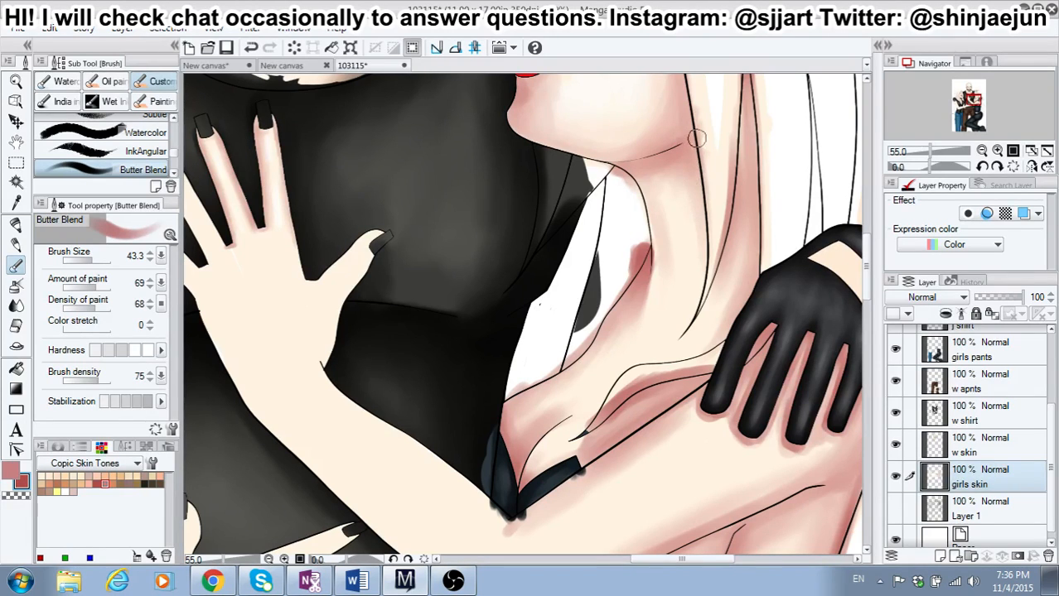
pyautogui.moveTo(703, 149); pyautogui.dragTo(708, 255)
pyautogui.moveTo(738, 118); pyautogui.dragTo(740, 160)
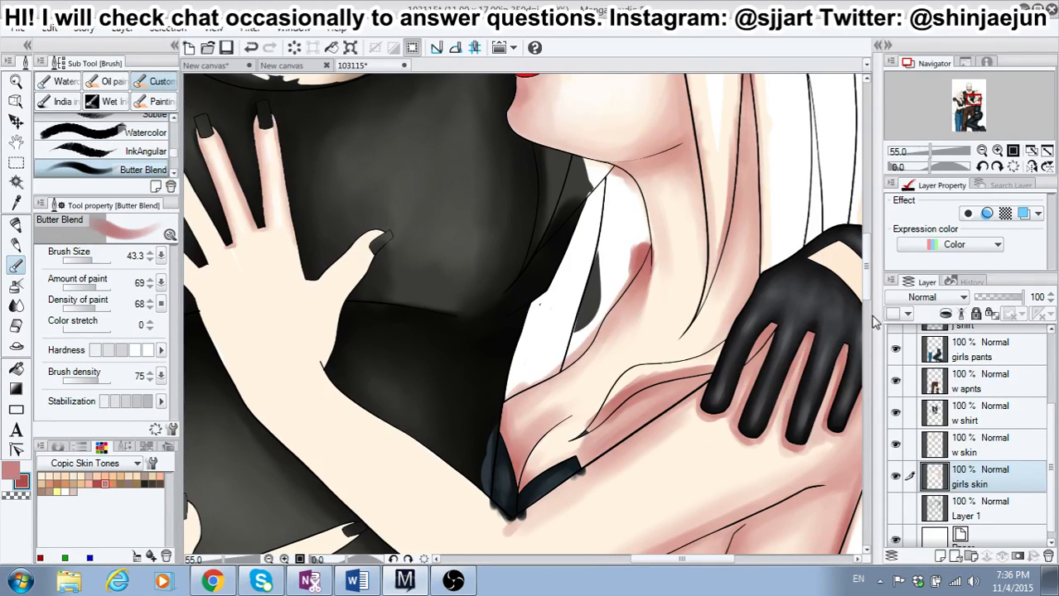
pyautogui.moveTo(867, 285); pyautogui.dragTo(867, 270)
pyautogui.moveTo(737, 157)
pyautogui.mouseDown()
pyautogui.moveTo(740, 132)
pyautogui.moveTo(758, 282)
pyautogui.moveTo(758, 224)
pyautogui.moveTo(749, 201)
pyautogui.moveTo(757, 304)
pyautogui.moveTo(749, 169)
pyautogui.moveTo(751, 306)
pyautogui.mouseUp()
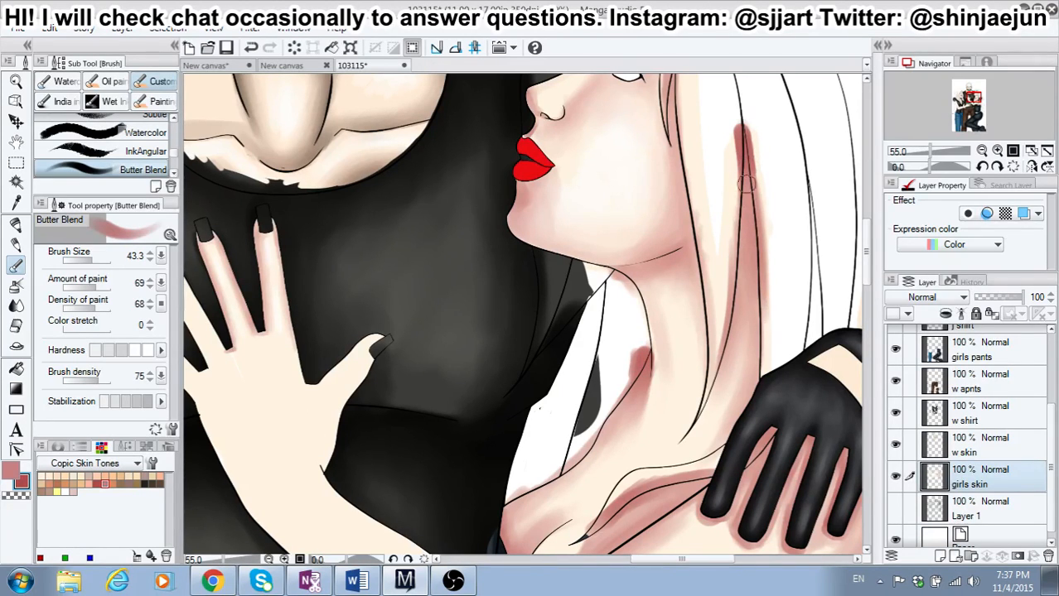
# Step: Shade the underside of the right-hand girl's elbow with the darker red color
pyautogui.scroll(5, 863, 246)
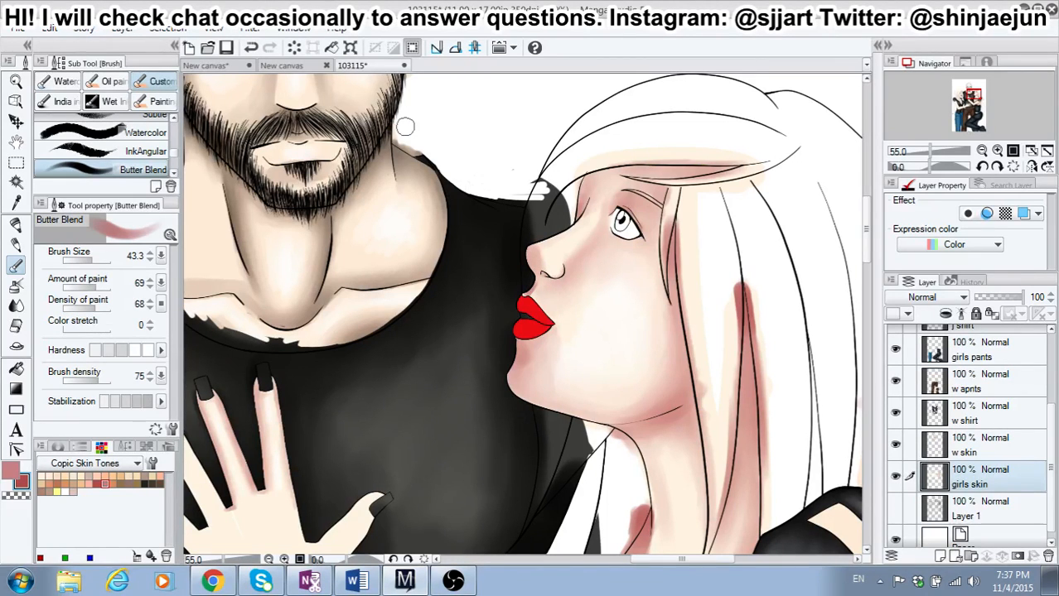
pyautogui.moveTo(865, 230); pyautogui.dragTo(870, 318)
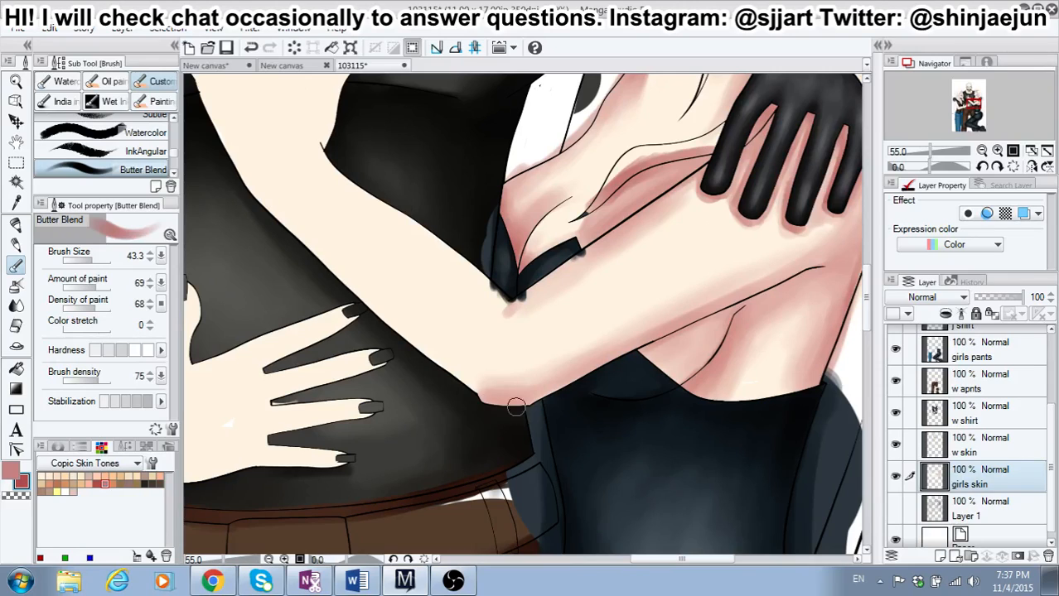
pyautogui.moveTo(516, 406)
pyautogui.mouseDown()
pyautogui.moveTo(487, 405)
pyautogui.moveTo(532, 402)
pyautogui.mouseUp()
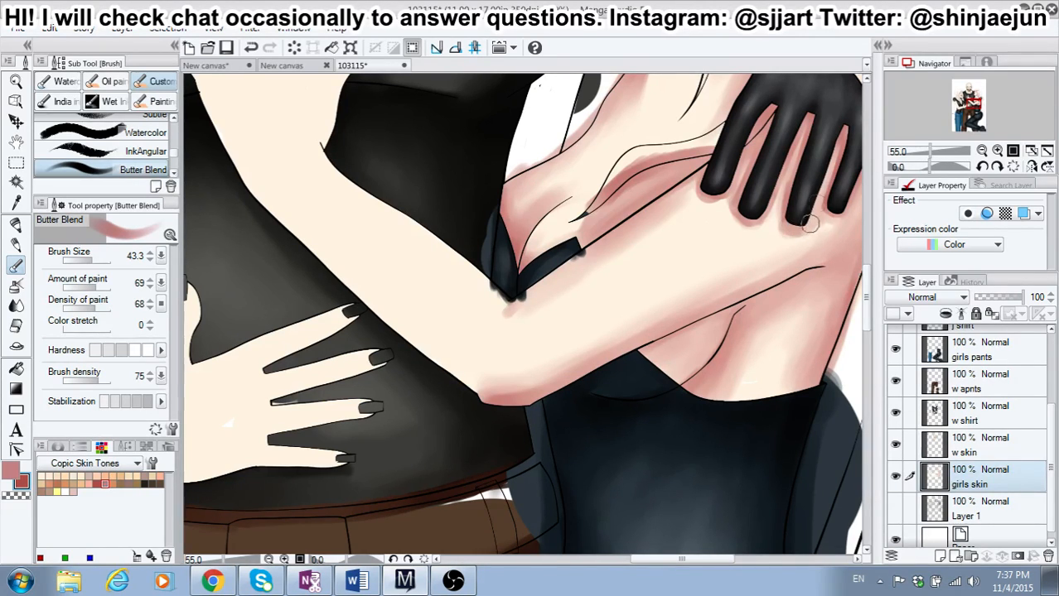
# Step: Shade the right-hand girl's arm beside the gloved fingertips and the thumb side of her hand on the man's chest
pyautogui.moveTo(831, 167); pyautogui.dragTo(840, 137)
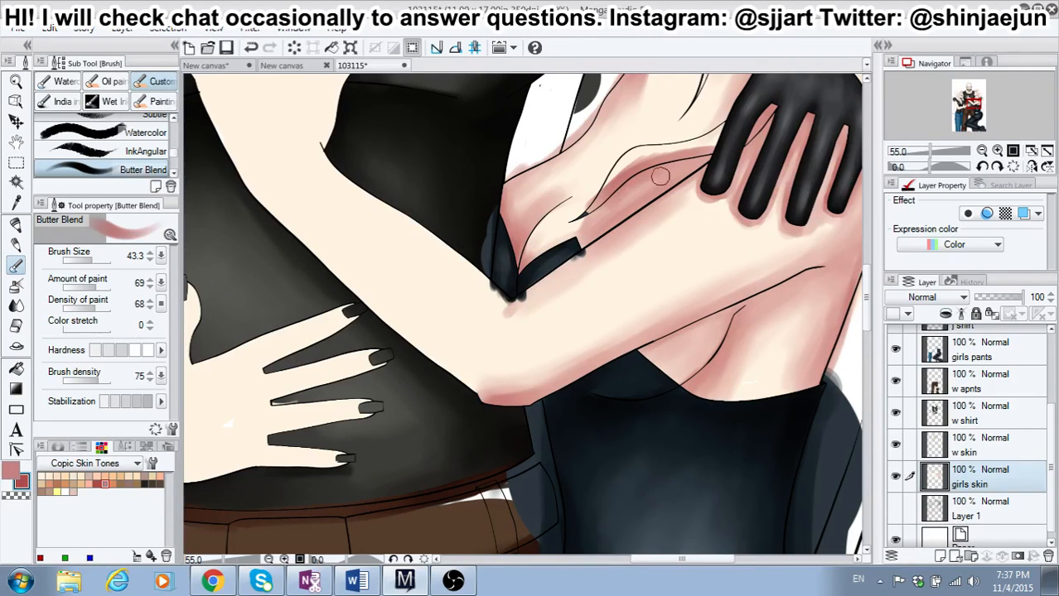
pyautogui.moveTo(867, 288); pyautogui.dragTo(867, 303)
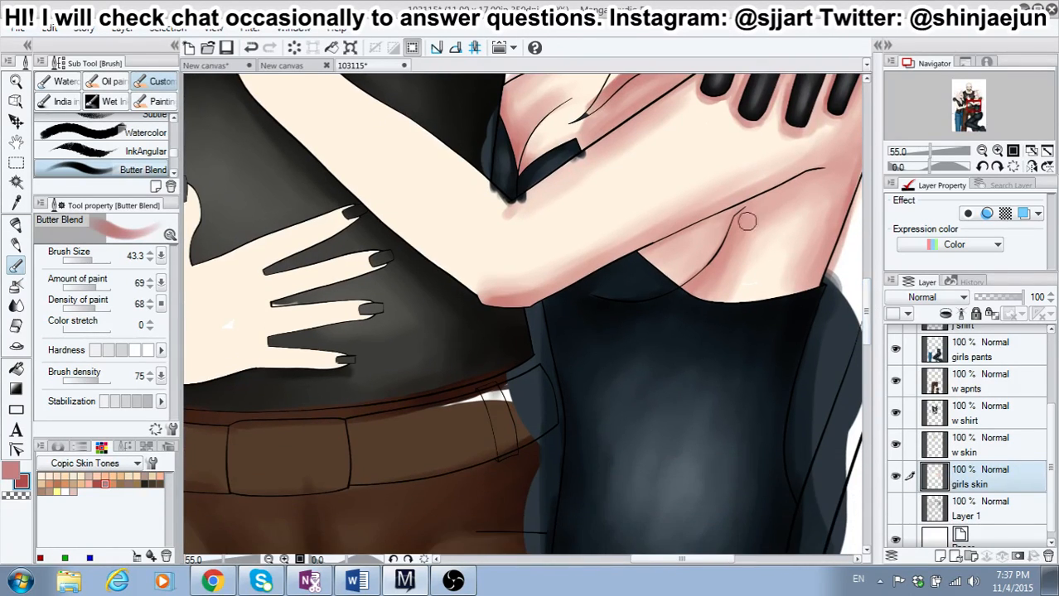
pyautogui.moveTo(719, 560); pyautogui.dragTo(700, 559)
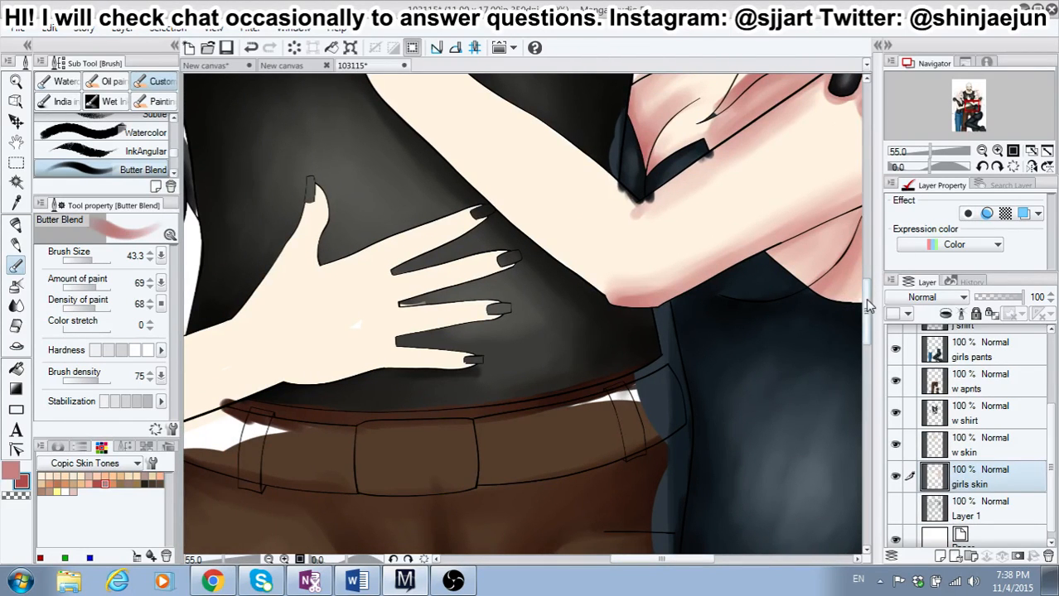
pyautogui.moveTo(866, 304); pyautogui.dragTo(866, 252)
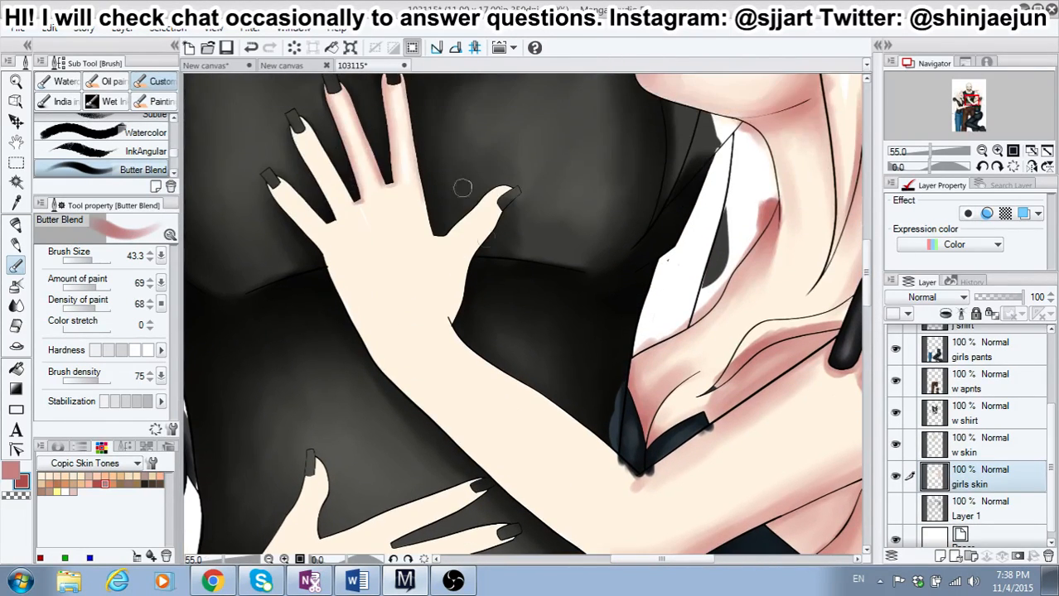
pyautogui.moveTo(485, 246)
pyautogui.mouseDown()
pyautogui.moveTo(466, 267)
pyautogui.moveTo(497, 218)
pyautogui.moveTo(498, 205)
pyautogui.moveTo(472, 213)
pyautogui.moveTo(475, 204)
pyautogui.moveTo(504, 186)
pyautogui.moveTo(440, 239)
pyautogui.moveTo(482, 221)
pyautogui.moveTo(450, 304)
pyautogui.moveTo(449, 279)
pyautogui.moveTo(471, 256)
pyautogui.mouseUp()
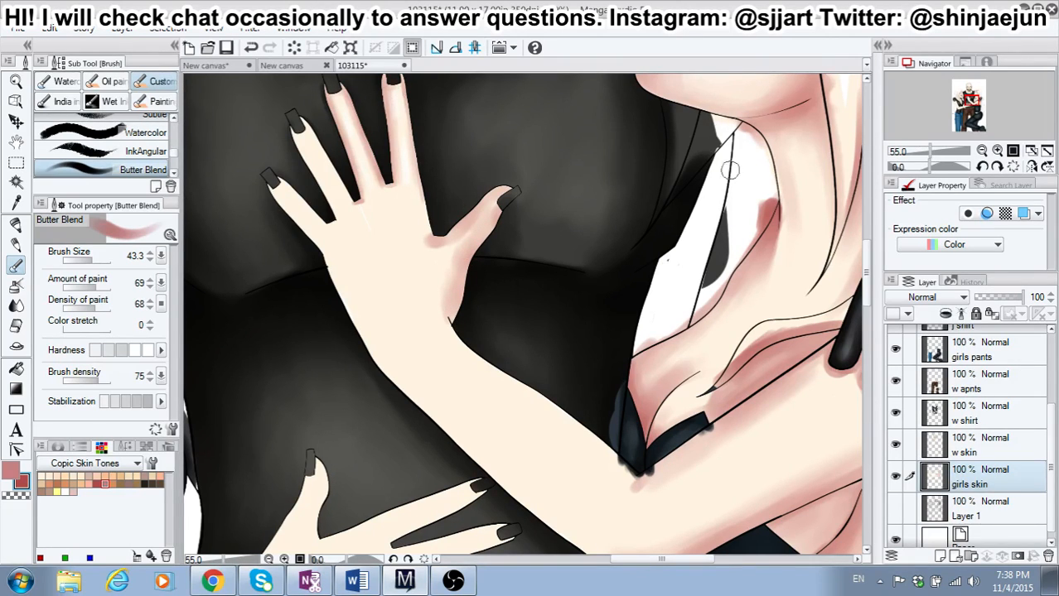
# Step: Shade the edges of the four fingers on the man's chest and the outer side of that hand down to the wrist
pyautogui.moveTo(866, 264); pyautogui.dragTo(866, 255)
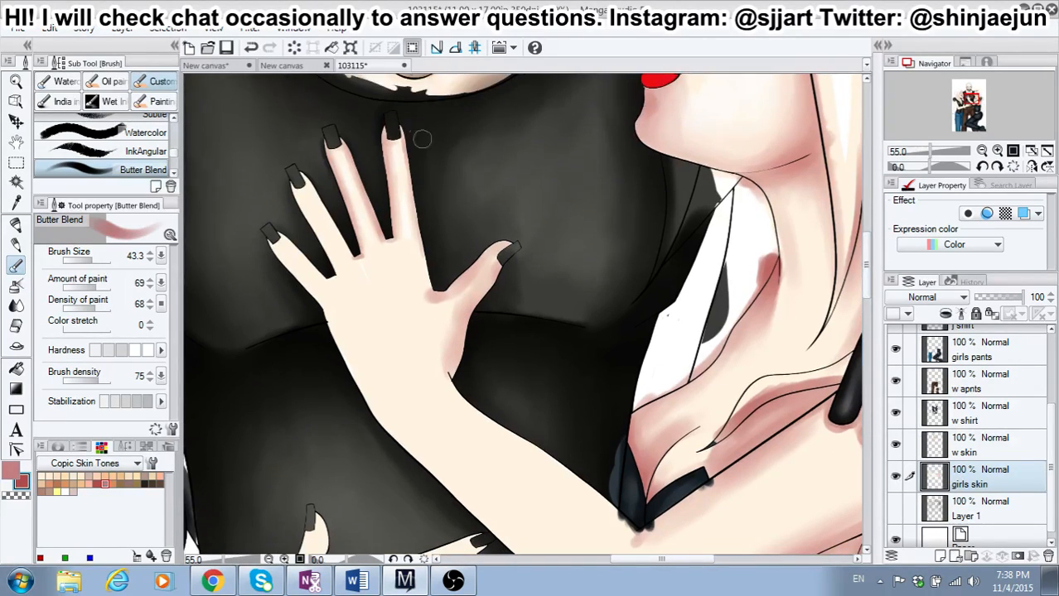
pyautogui.moveTo(400, 126); pyautogui.dragTo(419, 241)
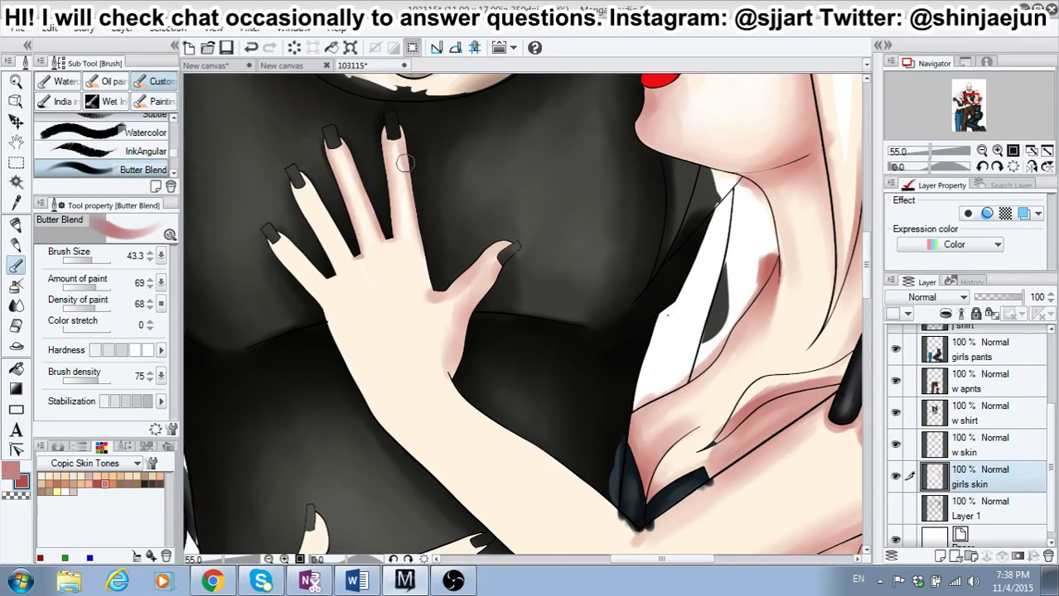
pyautogui.moveTo(405, 164); pyautogui.dragTo(423, 253)
pyautogui.moveTo(413, 202); pyautogui.dragTo(426, 282)
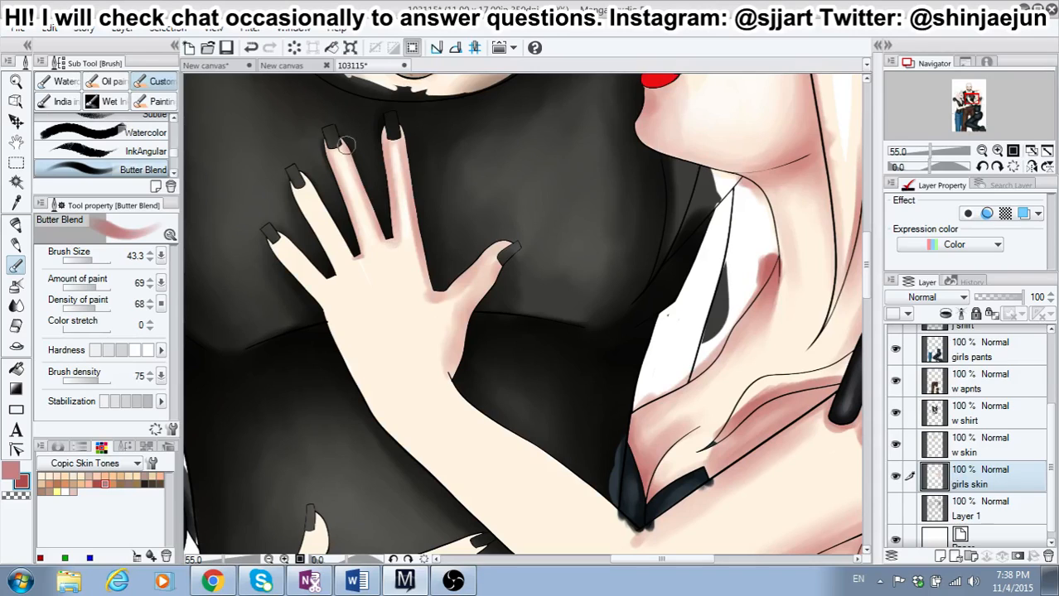
pyautogui.moveTo(325, 152); pyautogui.dragTo(351, 222)
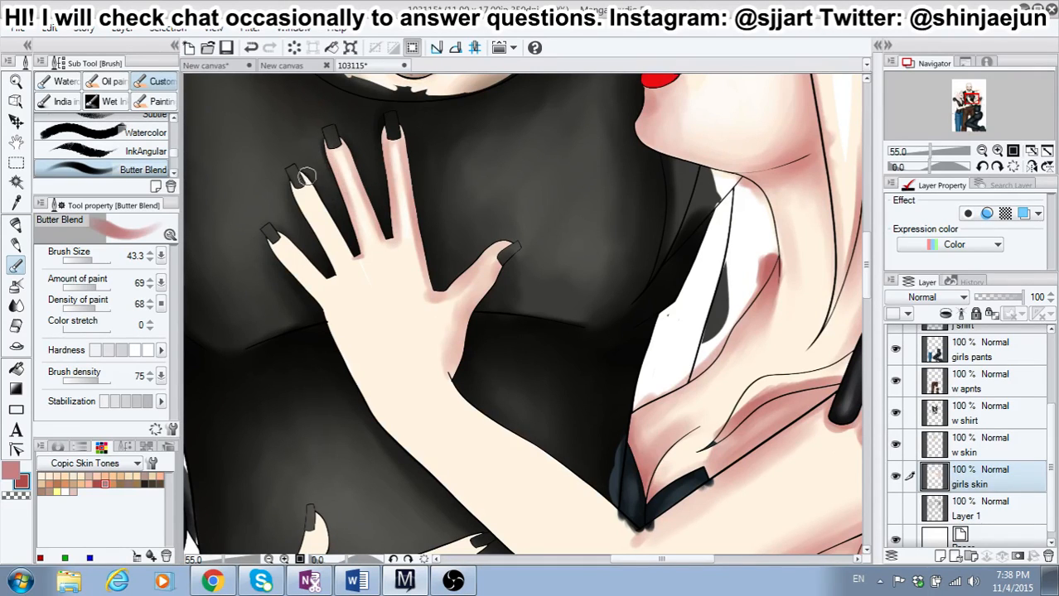
pyautogui.moveTo(305, 177)
pyautogui.mouseDown()
pyautogui.moveTo(333, 222)
pyautogui.moveTo(318, 192)
pyautogui.moveTo(324, 224)
pyautogui.moveTo(281, 179)
pyautogui.moveTo(328, 277)
pyautogui.mouseUp()
pyautogui.moveTo(281, 235)
pyautogui.mouseDown()
pyautogui.moveTo(308, 283)
pyautogui.moveTo(276, 255)
pyautogui.moveTo(332, 319)
pyautogui.moveTo(366, 393)
pyautogui.moveTo(331, 308)
pyautogui.moveTo(289, 254)
pyautogui.moveTo(323, 289)
pyautogui.moveTo(379, 401)
pyautogui.moveTo(346, 351)
pyautogui.moveTo(351, 378)
pyautogui.mouseUp()
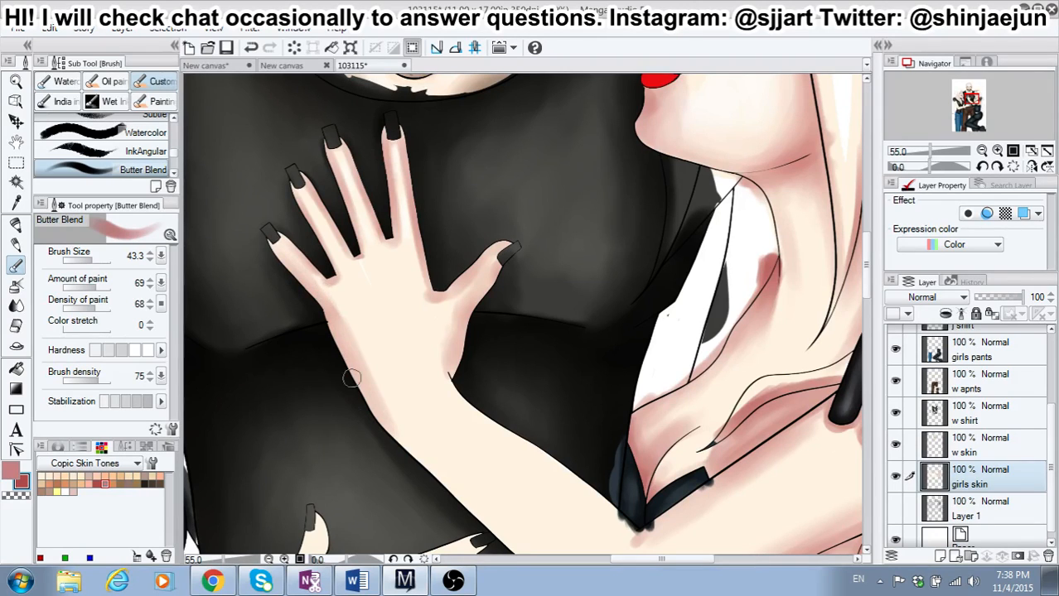
# Step: Shade the upper edge of the right-hand girl's forearm from the wrist to the neckline of her top
pyautogui.moveTo(454, 362)
pyautogui.mouseDown()
pyautogui.moveTo(460, 398)
pyautogui.moveTo(480, 419)
pyautogui.moveTo(609, 509)
pyautogui.mouseUp()
pyautogui.moveTo(527, 448)
pyautogui.mouseDown()
pyautogui.moveTo(613, 512)
pyautogui.moveTo(583, 489)
pyautogui.moveTo(623, 527)
pyautogui.mouseUp()
pyautogui.moveTo(583, 490); pyautogui.dragTo(615, 526)
pyautogui.moveTo(557, 480); pyautogui.dragTo(598, 515)
pyautogui.moveTo(469, 418); pyautogui.dragTo(590, 514)
pyautogui.moveTo(504, 444); pyautogui.dragTo(632, 547)
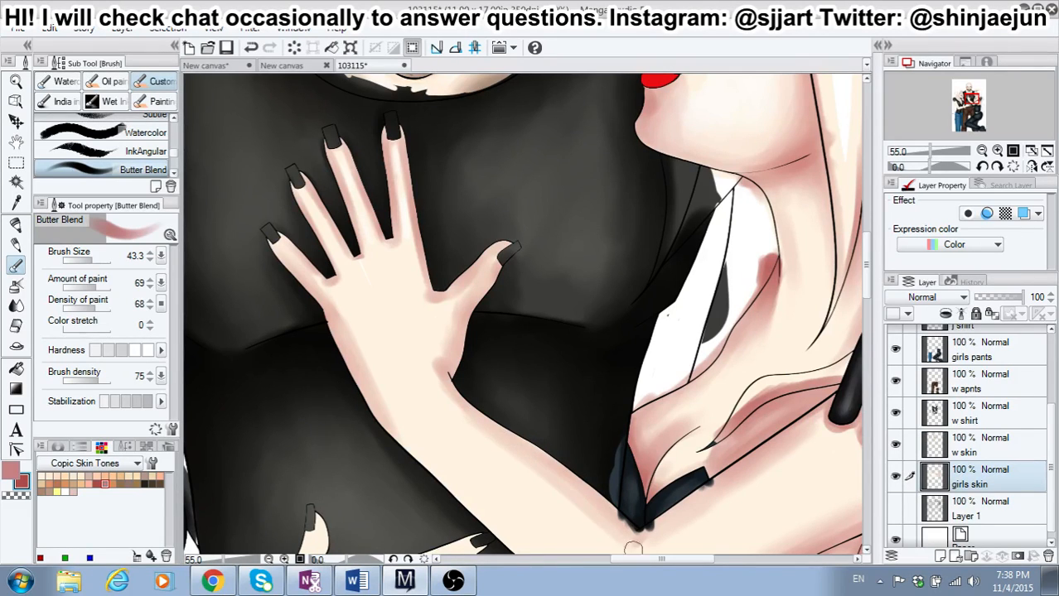
pyautogui.moveTo(589, 506); pyautogui.dragTo(608, 516)
# Step: Shade the left-hand girl's neck below the ear and jaw, and along her collarbones
pyautogui.moveTo(658, 560); pyautogui.dragTo(689, 560)
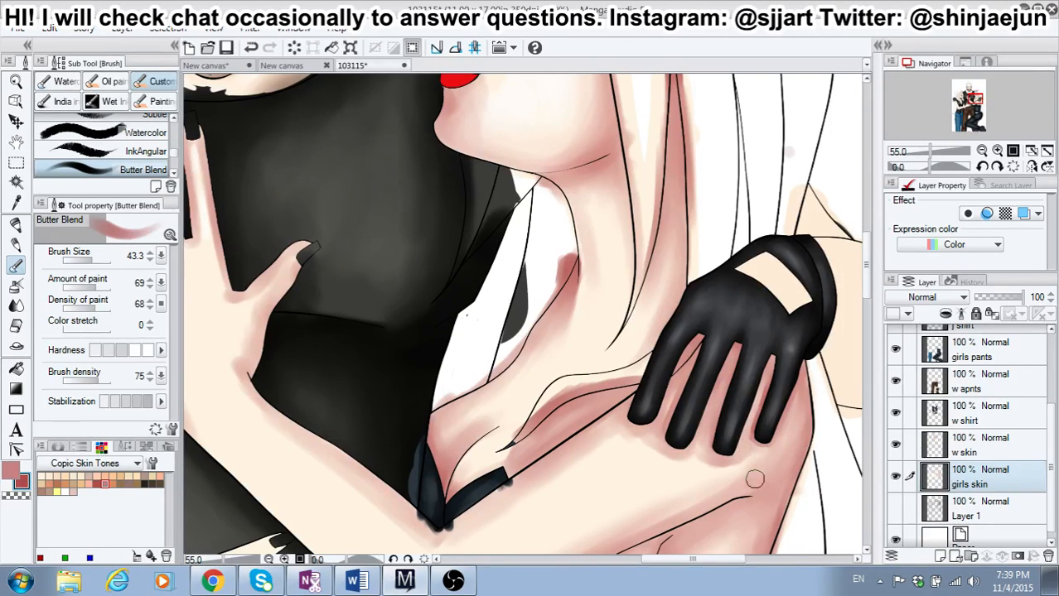
pyautogui.moveTo(867, 286); pyautogui.dragTo(851, 248)
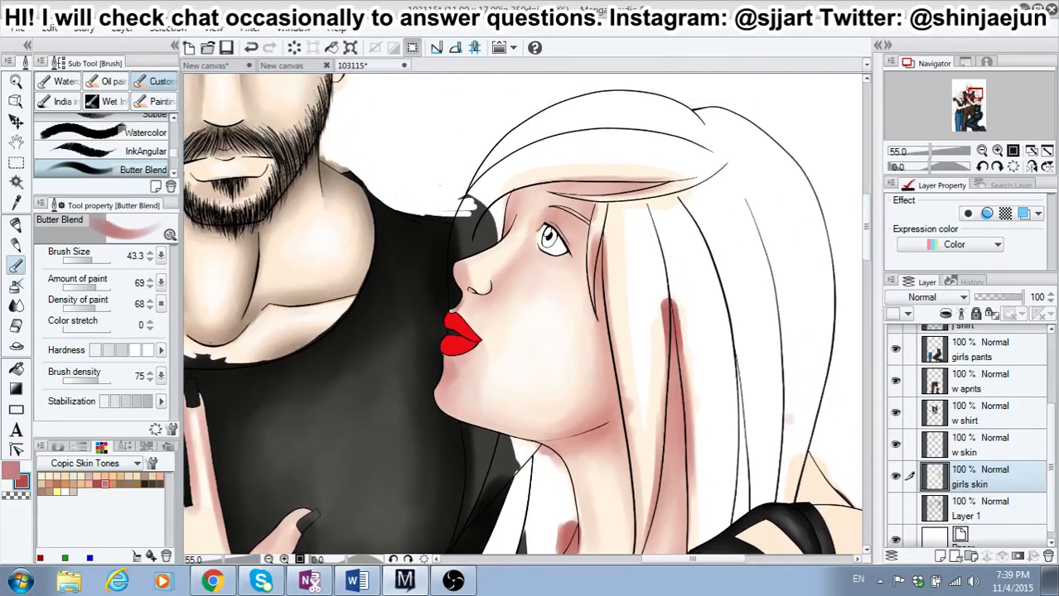
pyautogui.moveTo(700, 558); pyautogui.dragTo(646, 559)
pyautogui.moveTo(867, 238); pyautogui.dragTo(868, 265)
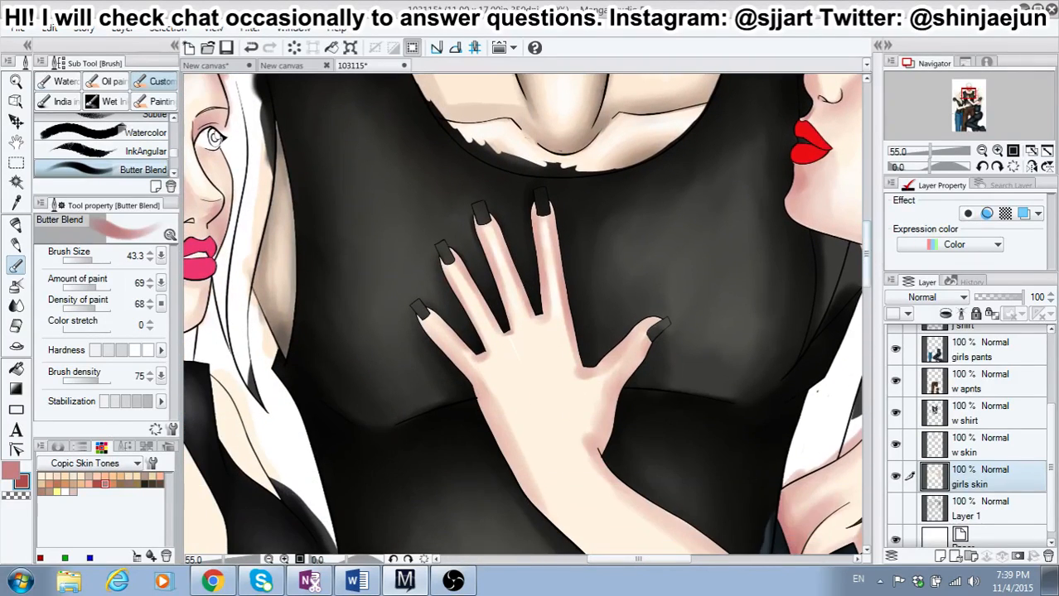
pyautogui.moveTo(644, 559); pyautogui.dragTo(590, 559)
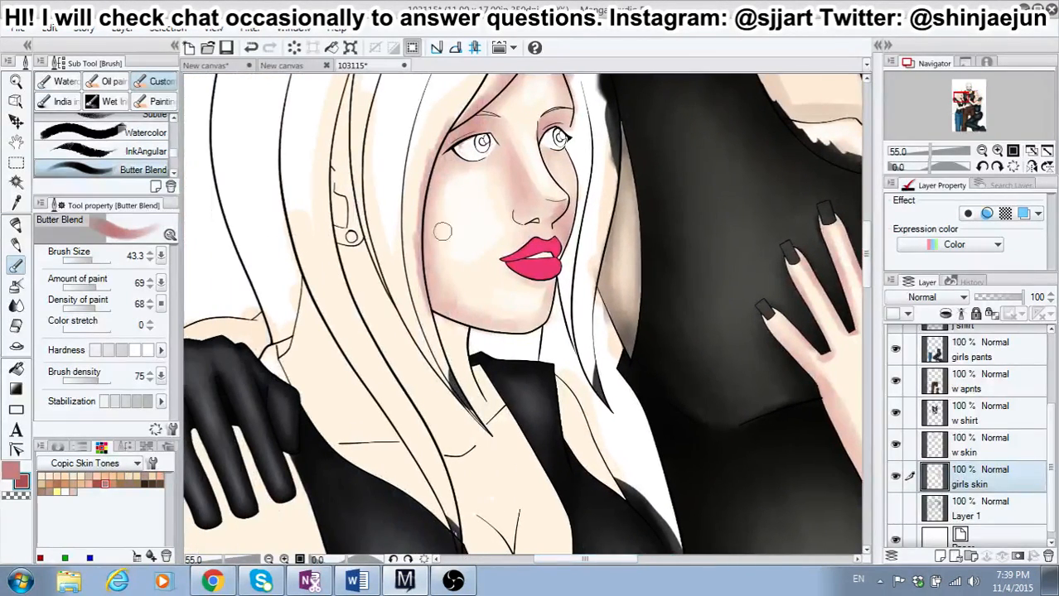
pyautogui.moveTo(349, 254)
pyautogui.mouseDown()
pyautogui.moveTo(350, 279)
pyautogui.moveTo(345, 272)
pyautogui.moveTo(360, 279)
pyautogui.moveTo(367, 265)
pyautogui.moveTo(443, 392)
pyautogui.mouseUp()
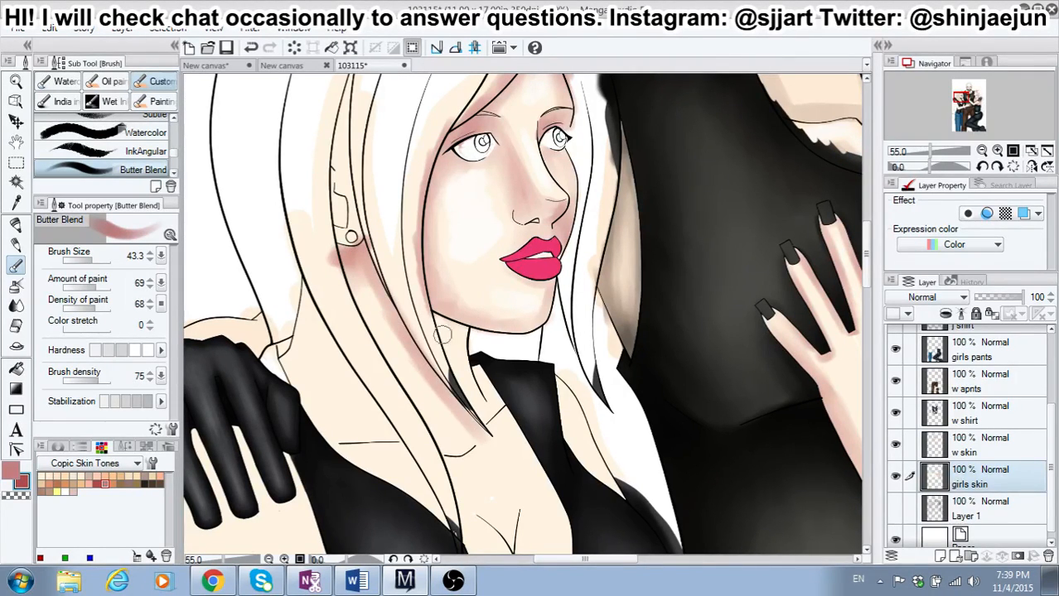
pyautogui.moveTo(442, 334)
pyautogui.mouseDown()
pyautogui.moveTo(454, 343)
pyautogui.moveTo(447, 328)
pyautogui.moveTo(460, 328)
pyautogui.moveTo(447, 321)
pyautogui.moveTo(474, 397)
pyautogui.moveTo(489, 389)
pyautogui.moveTo(484, 375)
pyautogui.mouseUp()
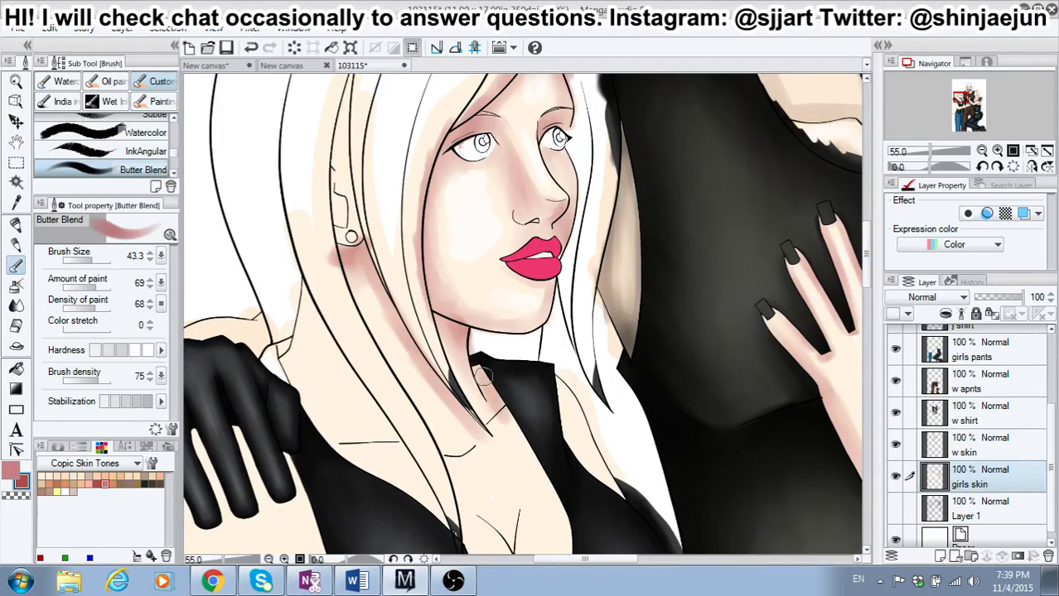
pyautogui.moveTo(506, 421)
pyautogui.mouseDown()
pyautogui.moveTo(455, 468)
pyautogui.moveTo(485, 453)
pyautogui.moveTo(500, 424)
pyautogui.moveTo(479, 445)
pyautogui.moveTo(504, 426)
pyautogui.moveTo(497, 448)
pyautogui.moveTo(503, 420)
pyautogui.moveTo(515, 421)
pyautogui.moveTo(478, 454)
pyautogui.mouseUp()
pyautogui.moveTo(352, 452)
pyautogui.mouseDown()
pyautogui.moveTo(404, 451)
pyautogui.moveTo(365, 457)
pyautogui.mouseUp()
# Step: Shade the left-hand girl's skin along the long hair strands crossing her neck and chest, including the edge of her shoulder
pyautogui.moveTo(300, 287)
pyautogui.mouseDown()
pyautogui.moveTo(301, 326)
pyautogui.moveTo(288, 347)
pyautogui.moveTo(322, 429)
pyautogui.moveTo(297, 397)
pyautogui.moveTo(406, 506)
pyautogui.moveTo(342, 454)
pyautogui.moveTo(457, 532)
pyautogui.moveTo(306, 295)
pyautogui.moveTo(394, 432)
pyautogui.mouseUp()
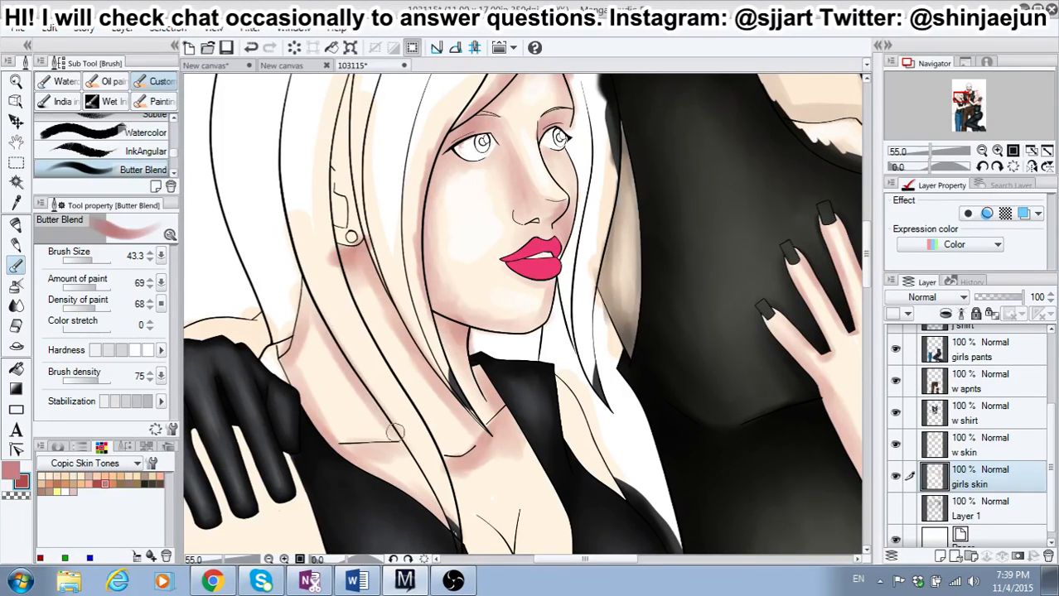
pyautogui.moveTo(336, 358); pyautogui.dragTo(415, 475)
pyautogui.moveTo(378, 414); pyautogui.dragTo(430, 482)
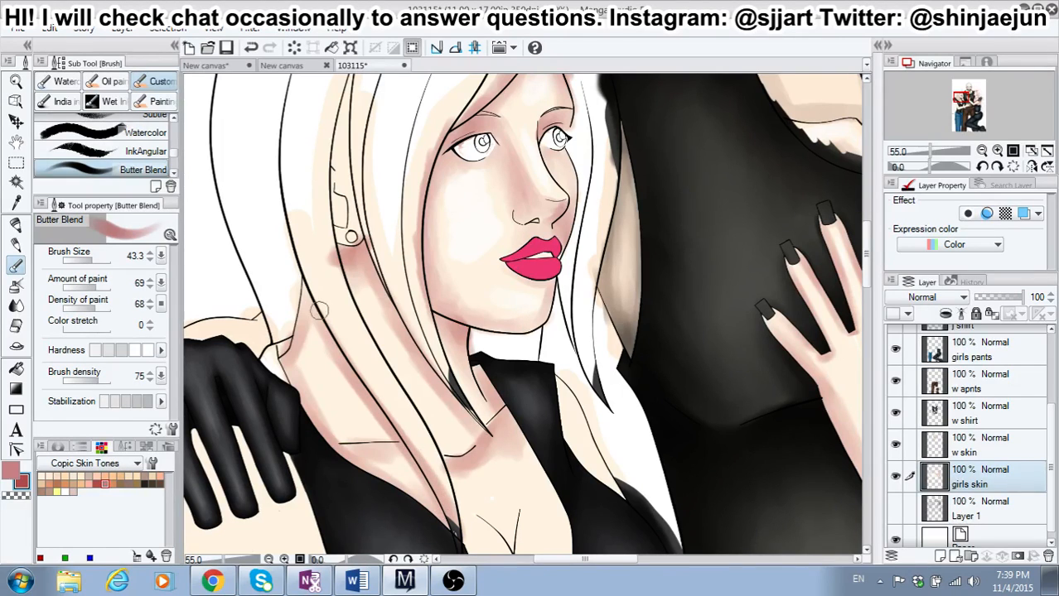
pyautogui.moveTo(319, 309)
pyautogui.mouseDown()
pyautogui.moveTo(301, 280)
pyautogui.moveTo(285, 349)
pyautogui.mouseUp()
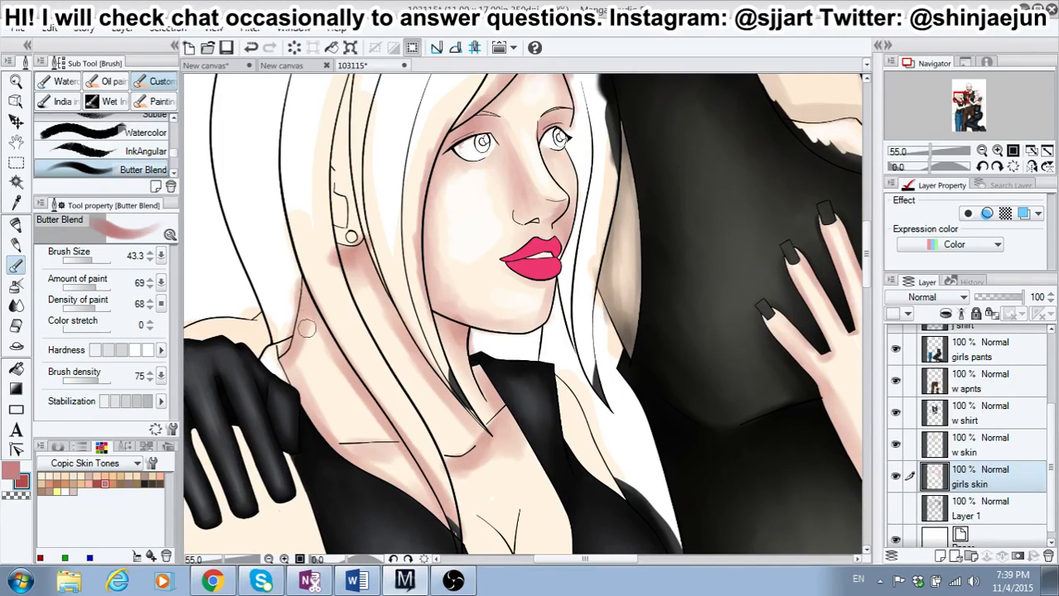
pyautogui.moveTo(333, 263); pyautogui.dragTo(428, 443)
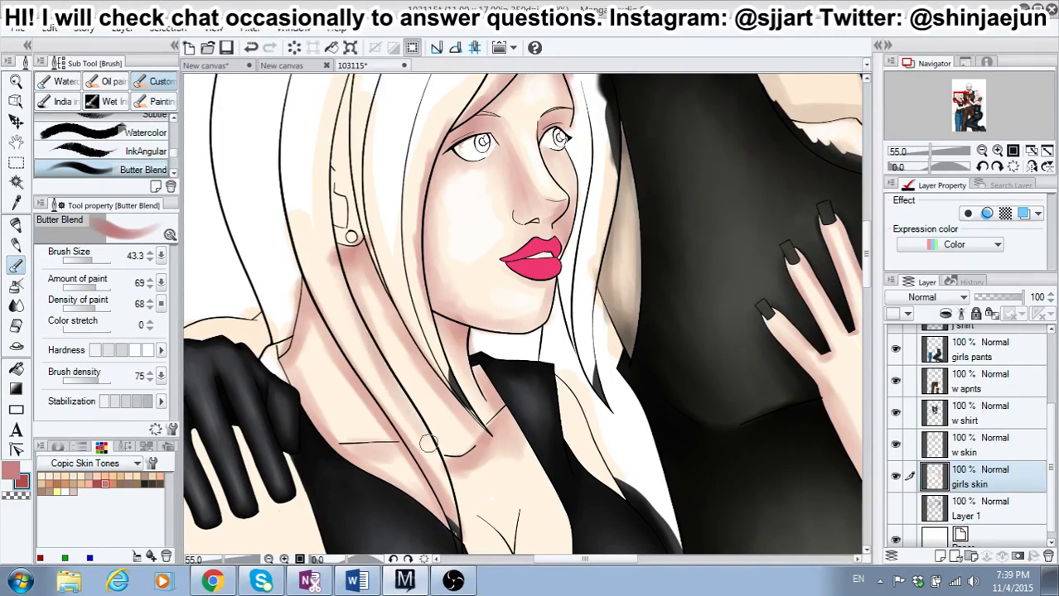
pyautogui.moveTo(367, 334); pyautogui.dragTo(452, 502)
pyautogui.moveTo(424, 421); pyautogui.dragTo(448, 521)
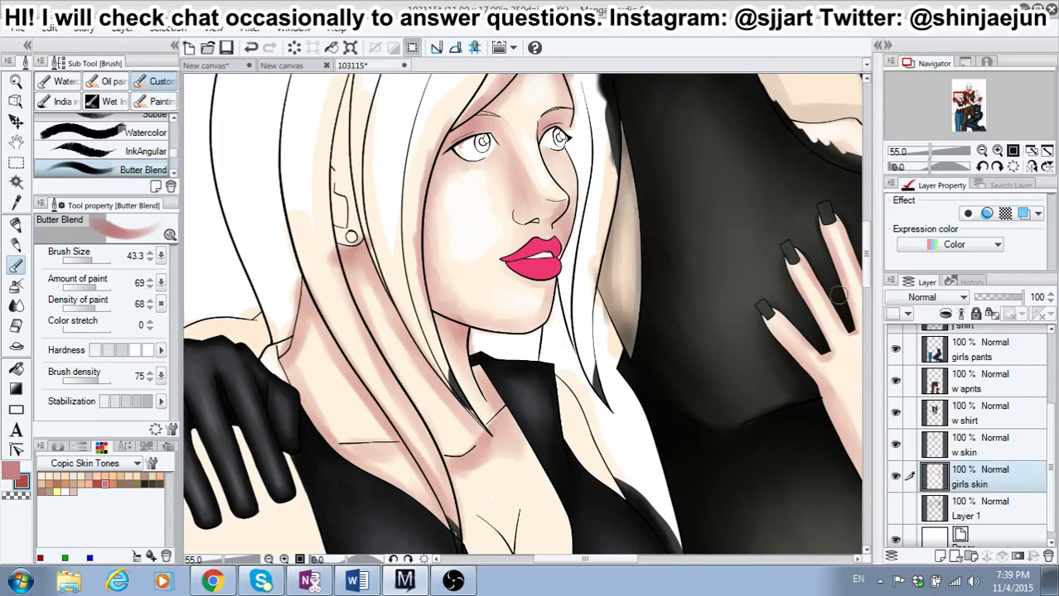
# Step: Shade the left-hand girl's chest along the inner edge of her neckline and around the cleavage lines
pyautogui.scroll(-5, 863, 272)
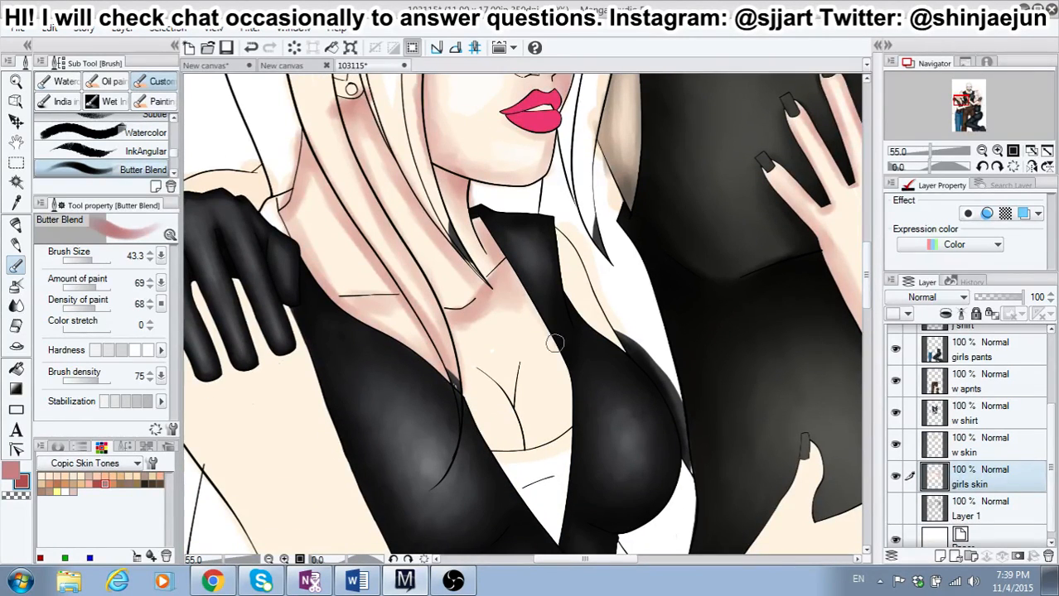
pyautogui.moveTo(528, 312)
pyautogui.mouseDown()
pyautogui.moveTo(553, 349)
pyautogui.moveTo(536, 320)
pyautogui.moveTo(570, 419)
pyautogui.moveTo(568, 376)
pyautogui.moveTo(574, 411)
pyautogui.moveTo(554, 443)
pyautogui.moveTo(469, 409)
pyautogui.moveTo(470, 355)
pyautogui.moveTo(457, 345)
pyautogui.moveTo(464, 388)
pyautogui.moveTo(497, 443)
pyautogui.moveTo(480, 430)
pyautogui.moveTo(487, 441)
pyautogui.moveTo(548, 421)
pyautogui.mouseUp()
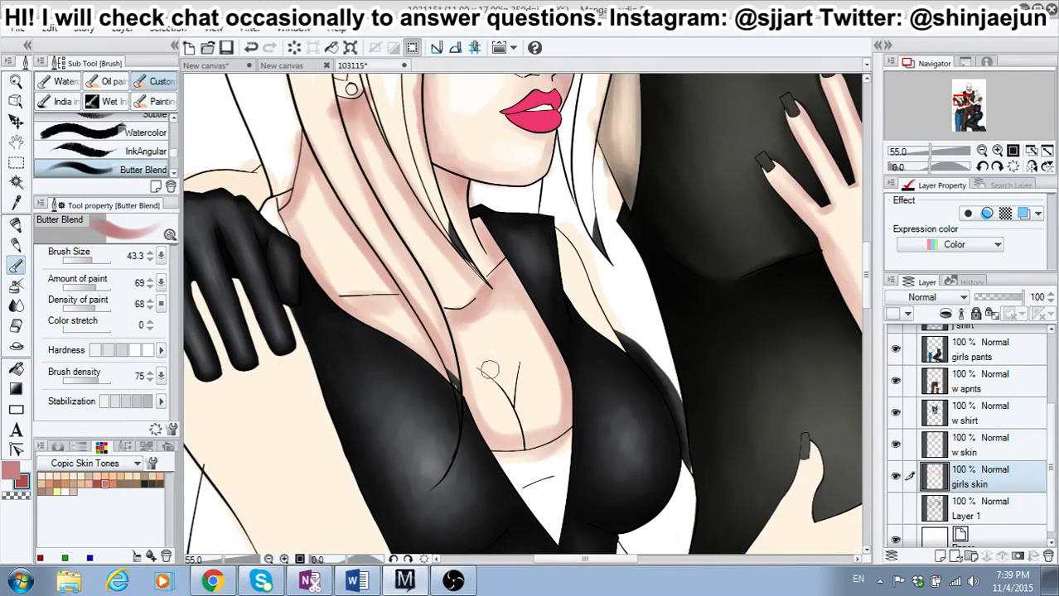
pyautogui.moveTo(489, 371)
pyautogui.mouseDown()
pyautogui.moveTo(479, 377)
pyautogui.moveTo(502, 382)
pyautogui.moveTo(511, 372)
pyautogui.mouseUp()
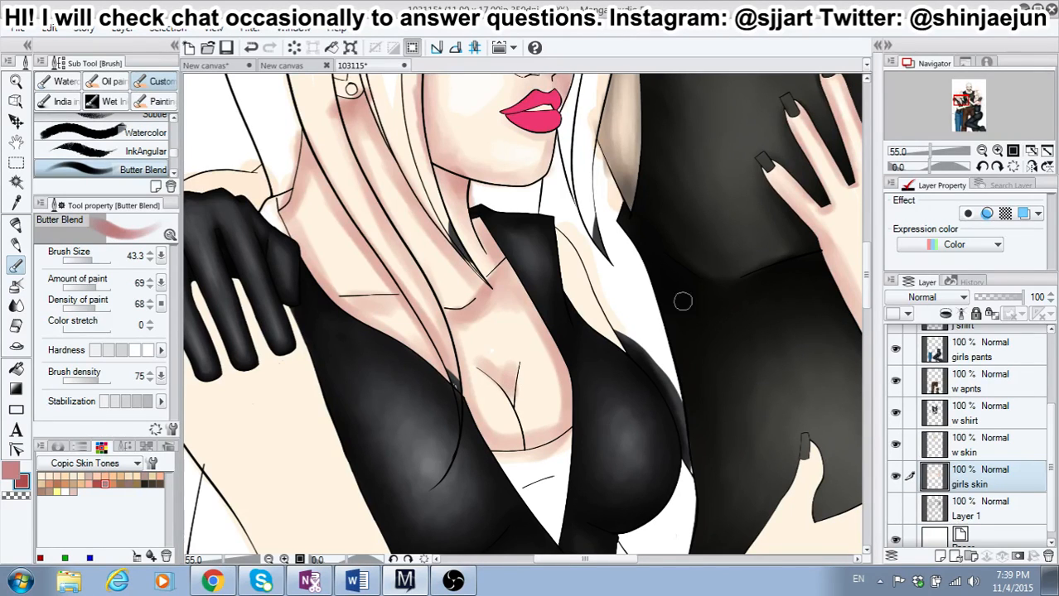
# Step: Shade the left-hand girl's upper arm in the gaps between the gloved fingers resting on her shoulder
pyautogui.moveTo(622, 561); pyautogui.dragTo(600, 561)
pyautogui.moveTo(330, 284)
pyautogui.mouseDown()
pyautogui.moveTo(350, 335)
pyautogui.moveTo(328, 283)
pyautogui.moveTo(355, 325)
pyautogui.moveTo(382, 282)
pyautogui.moveTo(366, 278)
pyautogui.moveTo(401, 362)
pyautogui.mouseUp()
pyautogui.moveTo(415, 303); pyautogui.dragTo(418, 306)
pyautogui.moveTo(297, 297)
pyautogui.mouseDown()
pyautogui.moveTo(298, 320)
pyautogui.moveTo(296, 311)
pyautogui.mouseUp()
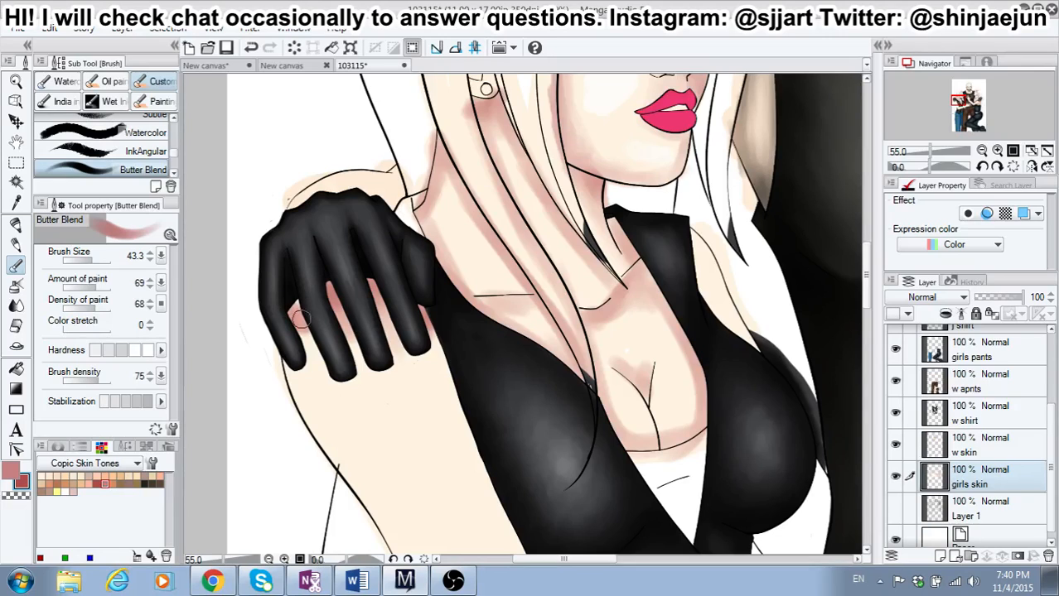
# Step: Raise the brush hardness, set its size to 22.8, and shade the left-hand girl's arm closely around the gloved fingertips
pyautogui.click(140, 353)
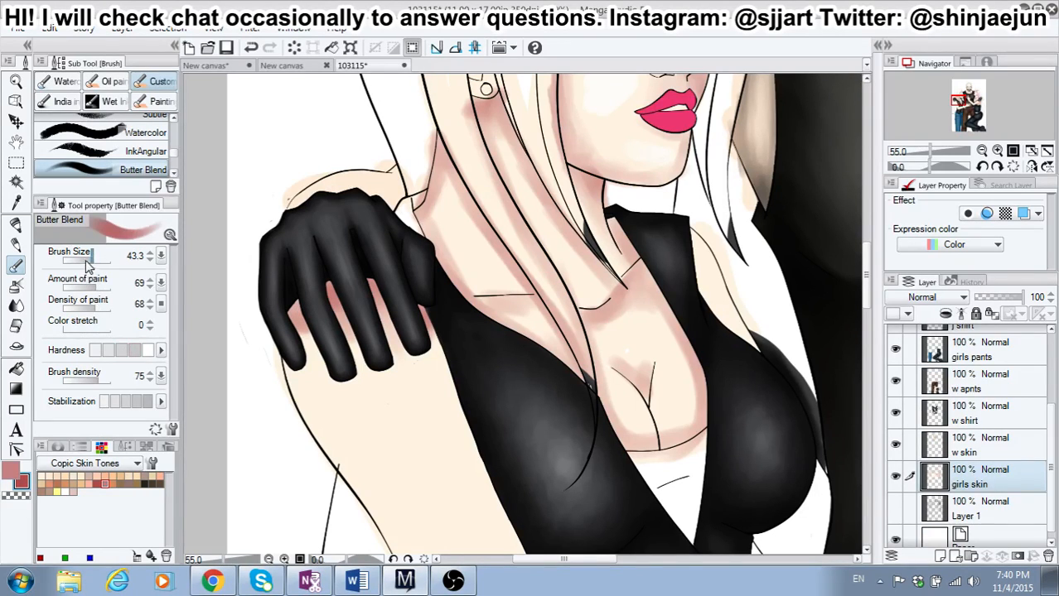
pyautogui.click(86, 260)
pyautogui.click(89, 259)
pyautogui.moveTo(304, 325); pyautogui.dragTo(321, 365)
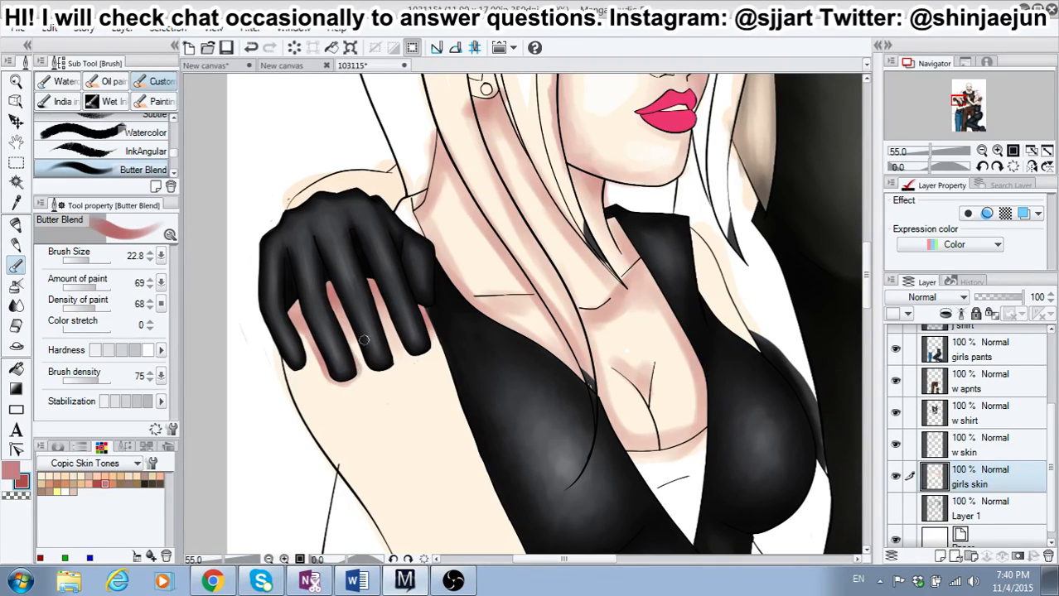
pyautogui.moveTo(363, 340)
pyautogui.mouseDown()
pyautogui.moveTo(337, 305)
pyautogui.moveTo(352, 339)
pyautogui.mouseUp()
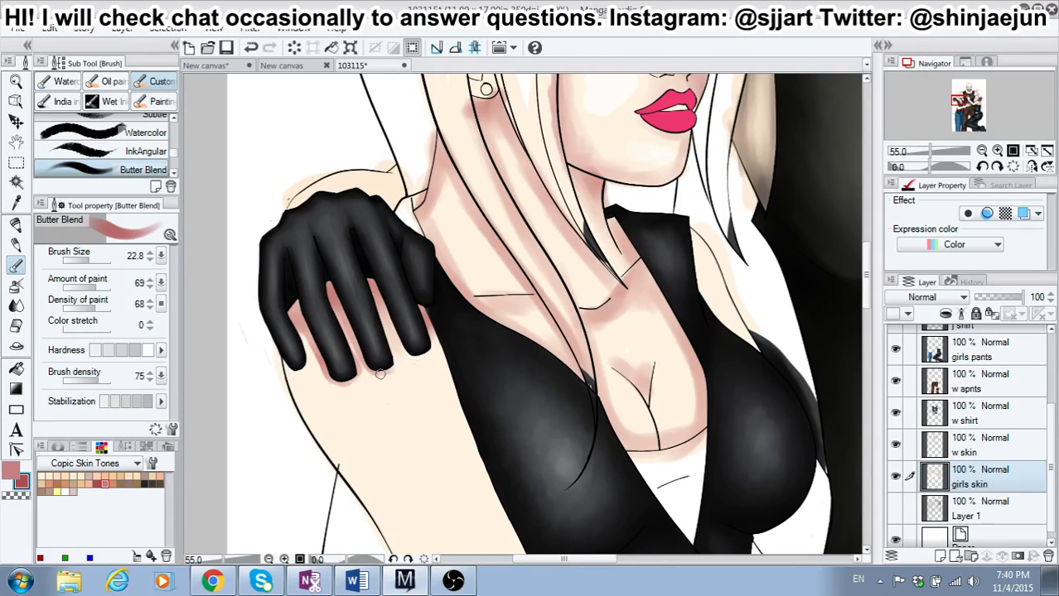
pyautogui.moveTo(377, 309); pyautogui.dragTo(385, 329)
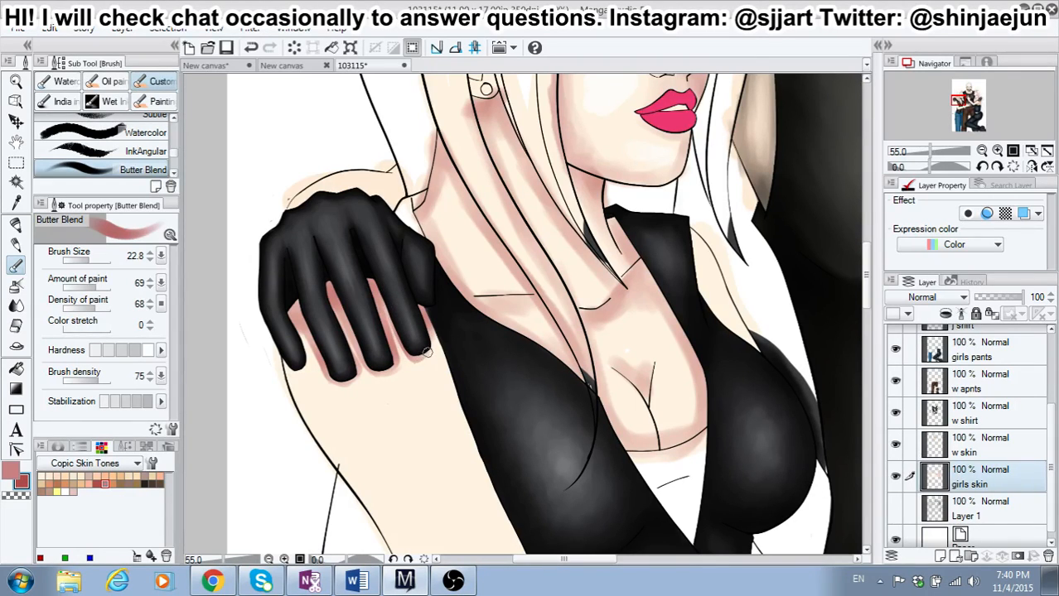
pyautogui.moveTo(421, 309); pyautogui.dragTo(452, 393)
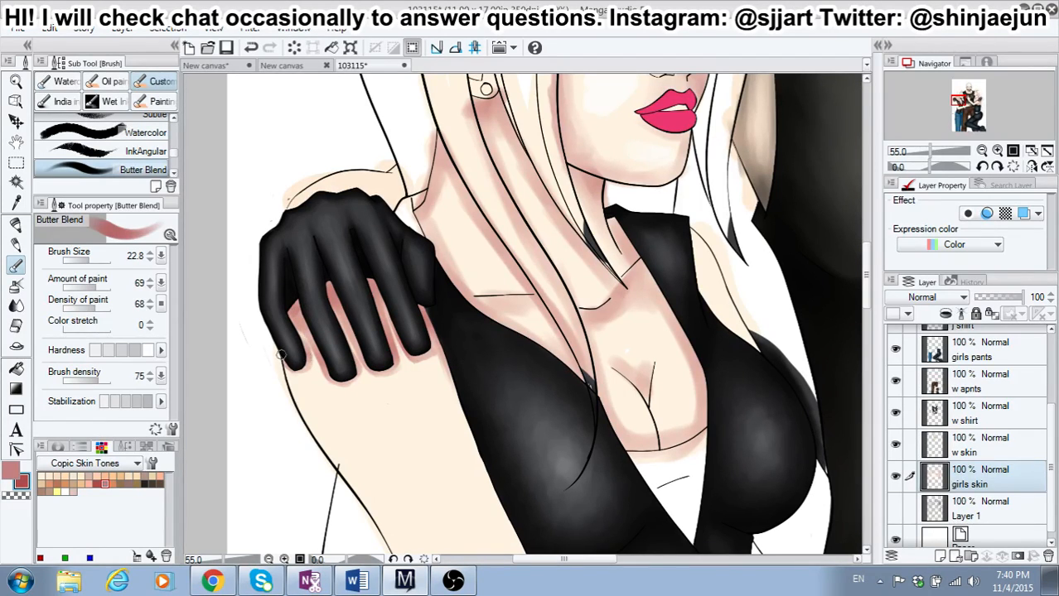
# Step: Shade the outer edge of the left-hand girl's upper arm below the glove, using brush size 50.8 and a softer hardness
pyautogui.moveTo(281, 354); pyautogui.dragTo(318, 434)
pyautogui.scroll(-3, 703, 265)
pyautogui.click(94, 258)
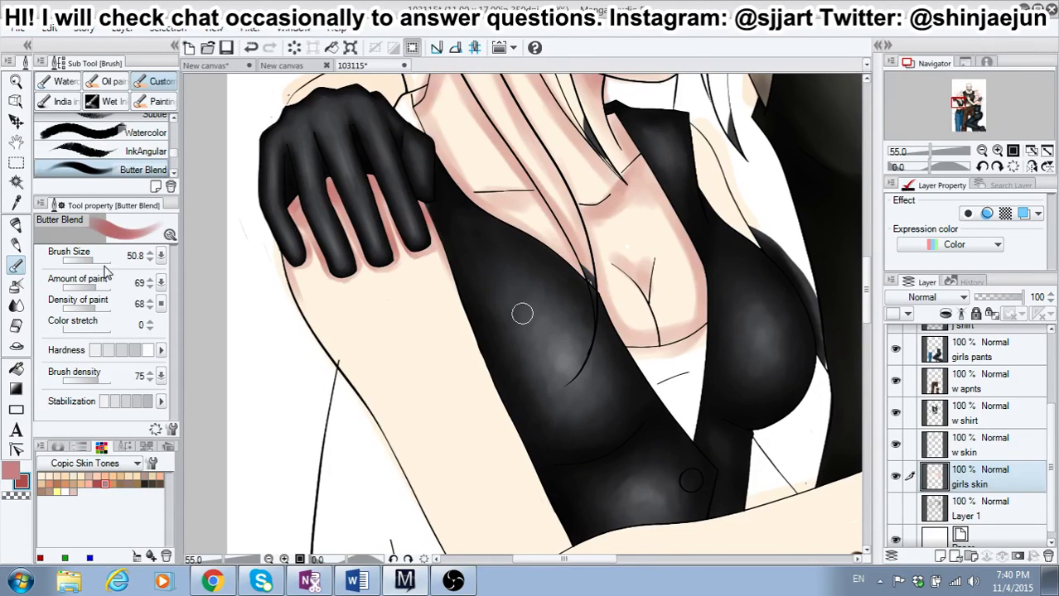
pyautogui.moveTo(286, 269)
pyautogui.mouseDown()
pyautogui.moveTo(319, 340)
pyautogui.moveTo(373, 406)
pyautogui.mouseUp()
pyautogui.moveTo(302, 298); pyautogui.dragTo(445, 543)
pyautogui.click(124, 353)
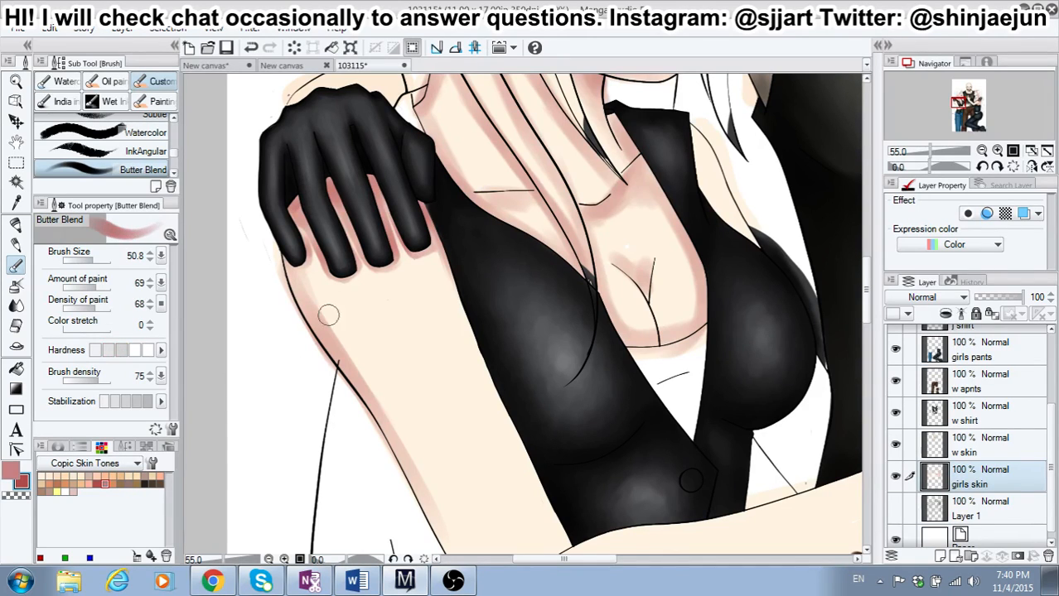
pyautogui.moveTo(295, 277); pyautogui.dragTo(413, 469)
pyautogui.moveTo(353, 365); pyautogui.dragTo(426, 504)
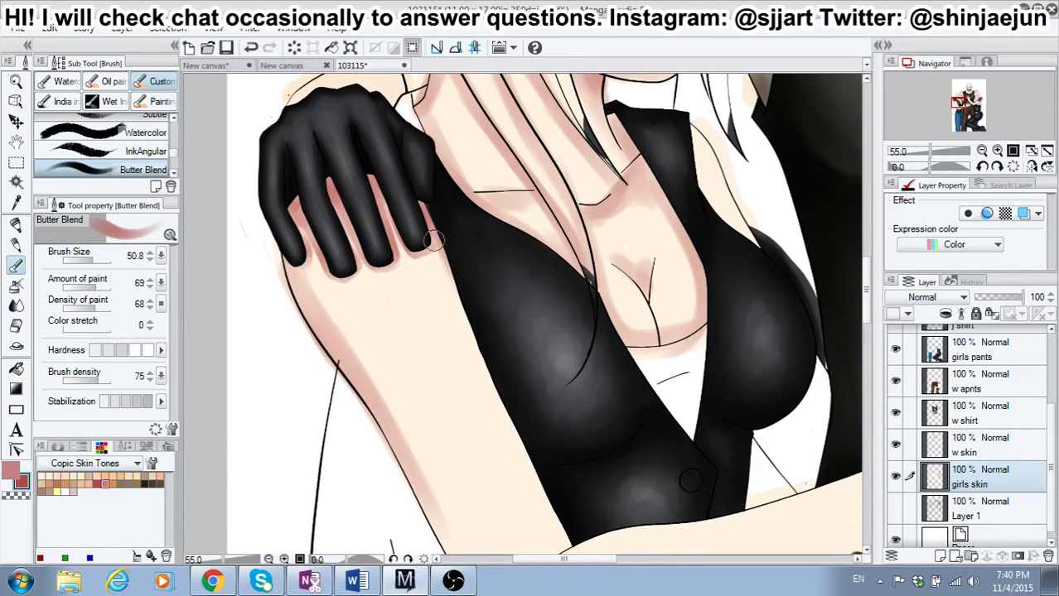
# Step: Shade the inner edge of the left-hand girl's arm along the side of her black top
pyautogui.moveTo(438, 235)
pyautogui.mouseDown()
pyautogui.moveTo(543, 521)
pyautogui.moveTo(525, 465)
pyautogui.mouseUp()
pyautogui.moveTo(437, 291)
pyautogui.mouseDown()
pyautogui.moveTo(474, 399)
pyautogui.moveTo(550, 522)
pyautogui.mouseUp()
pyautogui.moveTo(494, 389); pyautogui.dragTo(538, 497)
pyautogui.moveTo(517, 441); pyautogui.dragTo(560, 541)
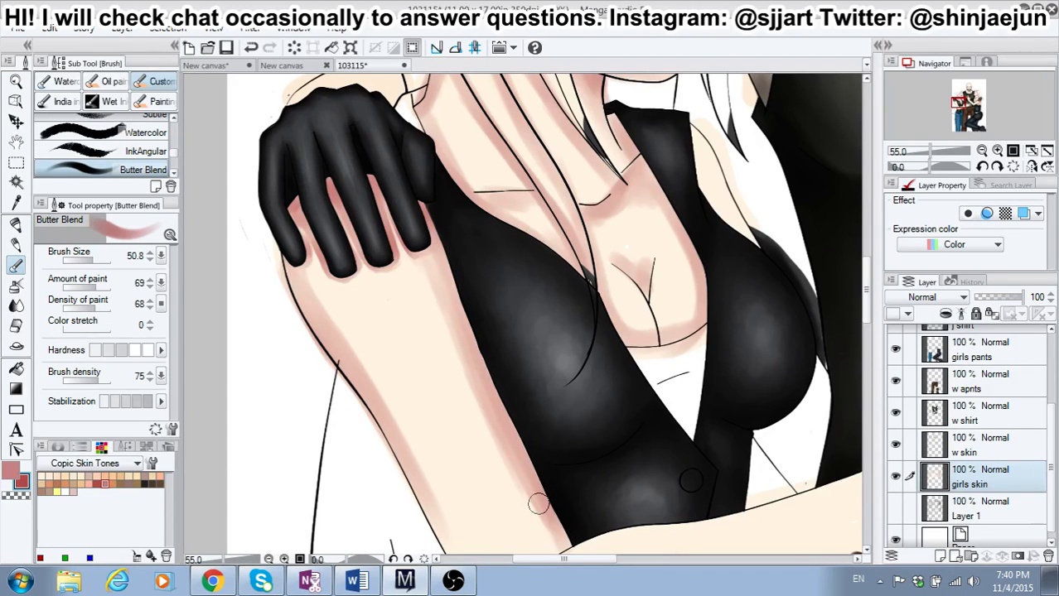
# Step: Shade the left-hand girl's arm along the side of her black top and down the outer edge around the elbow
pyautogui.moveTo(434, 291); pyautogui.dragTo(529, 528)
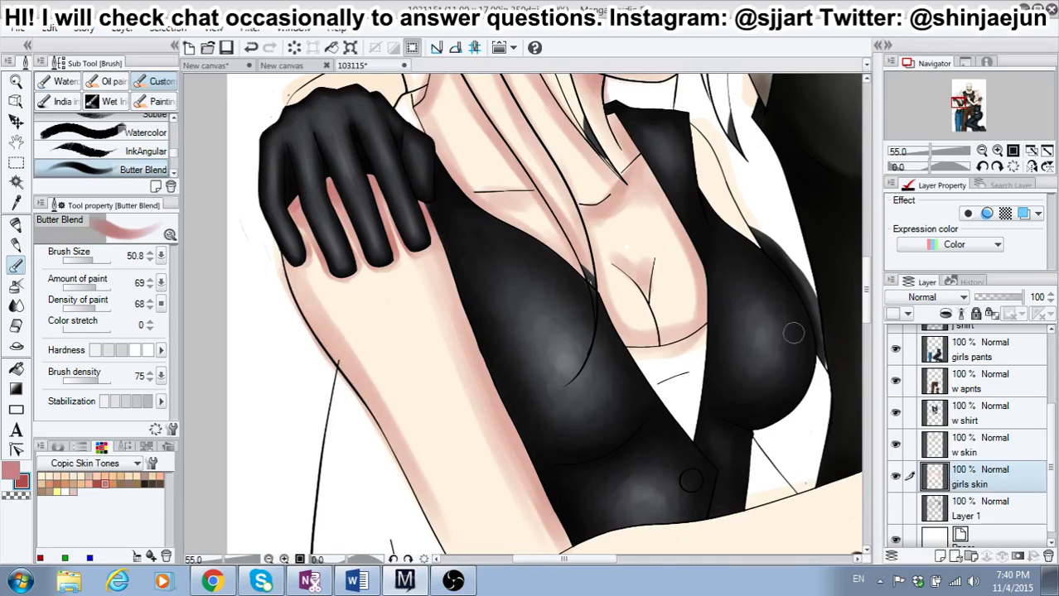
pyautogui.moveTo(868, 298); pyautogui.dragTo(870, 331)
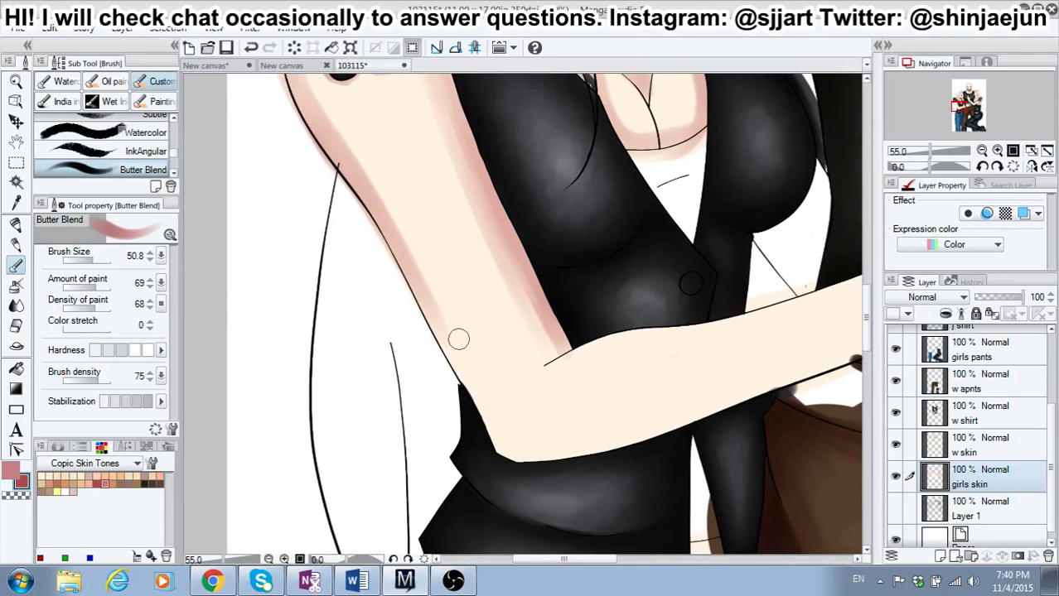
pyautogui.moveTo(447, 333); pyautogui.dragTo(494, 425)
pyautogui.moveTo(466, 379); pyautogui.dragTo(500, 441)
pyautogui.moveTo(480, 401); pyautogui.dragTo(534, 460)
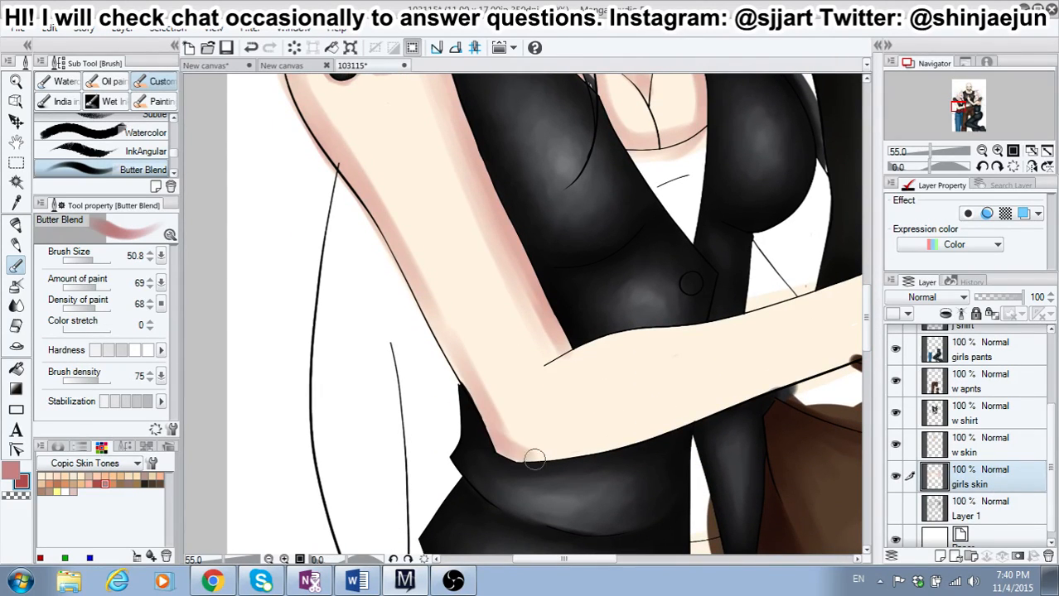
# Step: Shade the underside of the left-hand girl's forearm from the elbow to the wrist
pyautogui.moveTo(487, 428)
pyautogui.mouseDown()
pyautogui.moveTo(541, 457)
pyautogui.moveTo(654, 435)
pyautogui.mouseUp()
pyautogui.moveTo(604, 561); pyautogui.dragTo(630, 560)
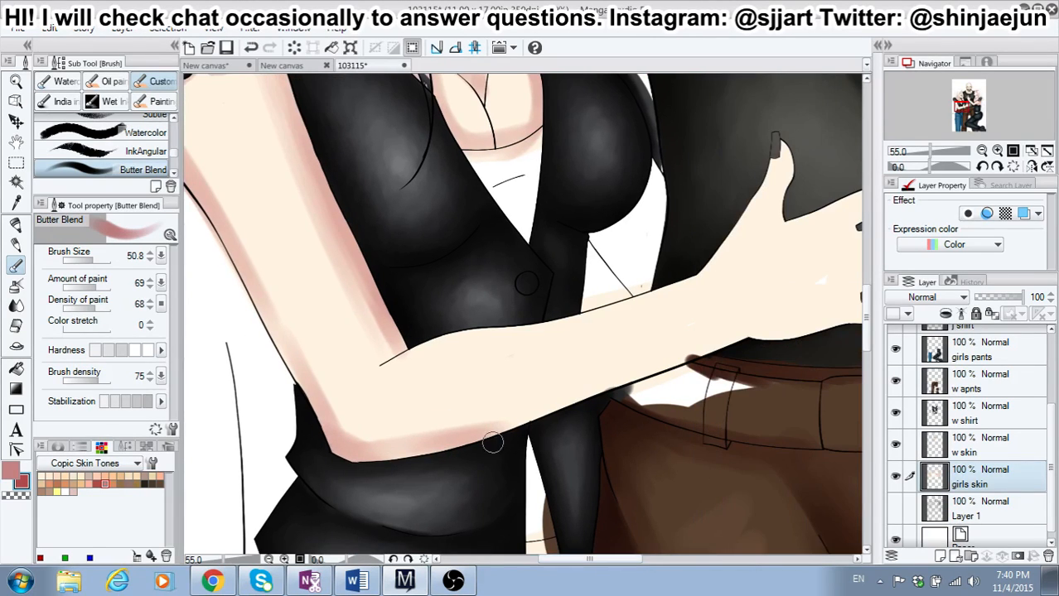
pyautogui.moveTo(448, 442)
pyautogui.mouseDown()
pyautogui.moveTo(755, 330)
pyautogui.moveTo(702, 341)
pyautogui.mouseUp()
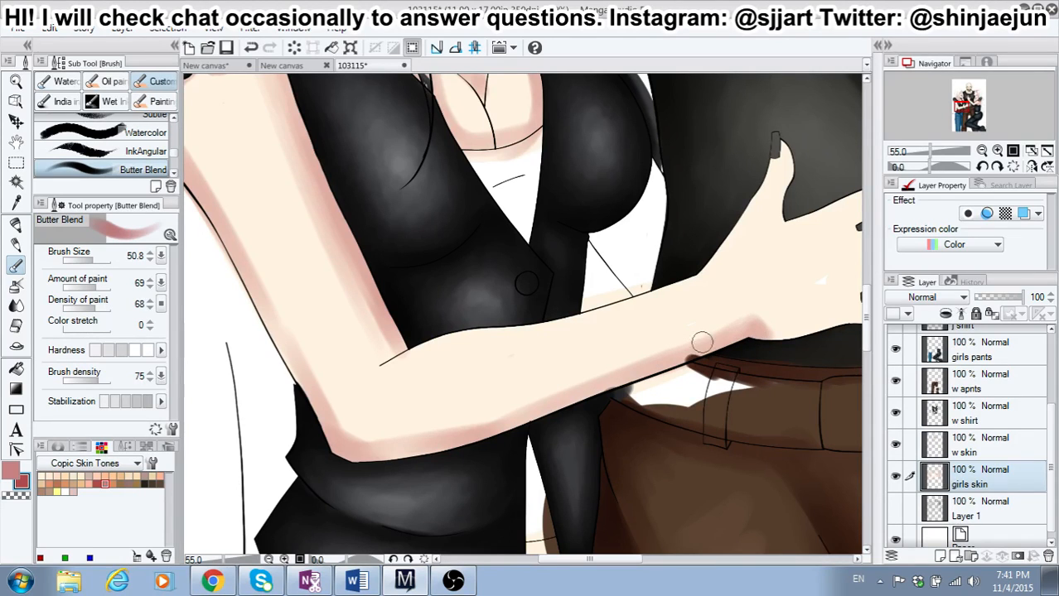
# Step: Shade the upper edge of the left-hand girl's forearm up through the wrist and thumb, and the lower edge of her hand
pyautogui.moveTo(376, 314)
pyautogui.mouseDown()
pyautogui.moveTo(382, 371)
pyautogui.moveTo(469, 322)
pyautogui.moveTo(551, 323)
pyautogui.moveTo(449, 343)
pyautogui.moveTo(584, 324)
pyautogui.moveTo(729, 259)
pyautogui.moveTo(782, 151)
pyautogui.moveTo(769, 234)
pyautogui.mouseUp()
pyautogui.moveTo(586, 560); pyautogui.dragTo(601, 560)
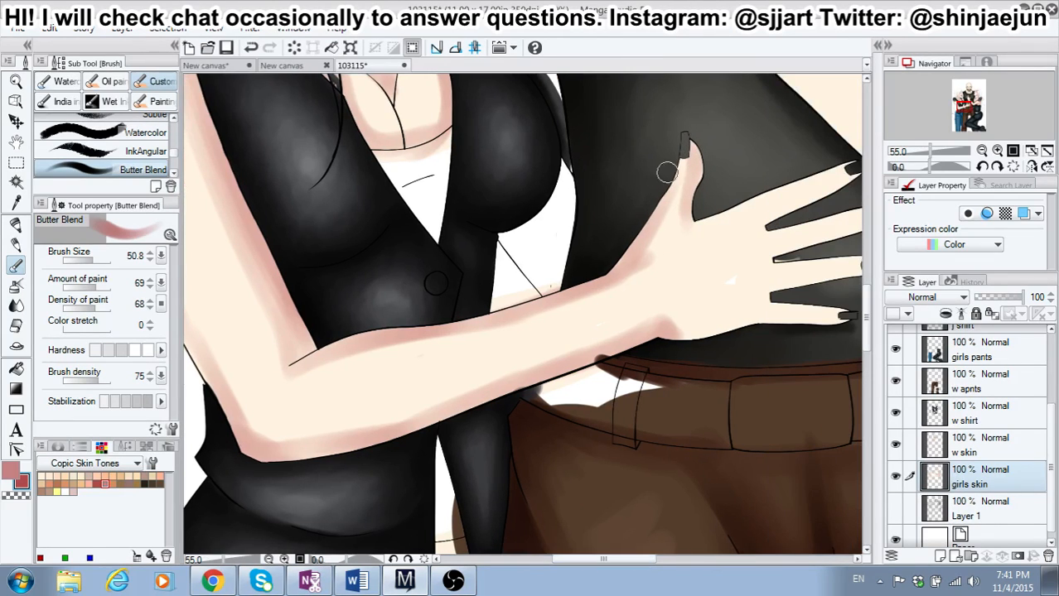
pyautogui.moveTo(681, 185)
pyautogui.mouseDown()
pyautogui.moveTo(642, 262)
pyautogui.moveTo(590, 284)
pyautogui.mouseUp()
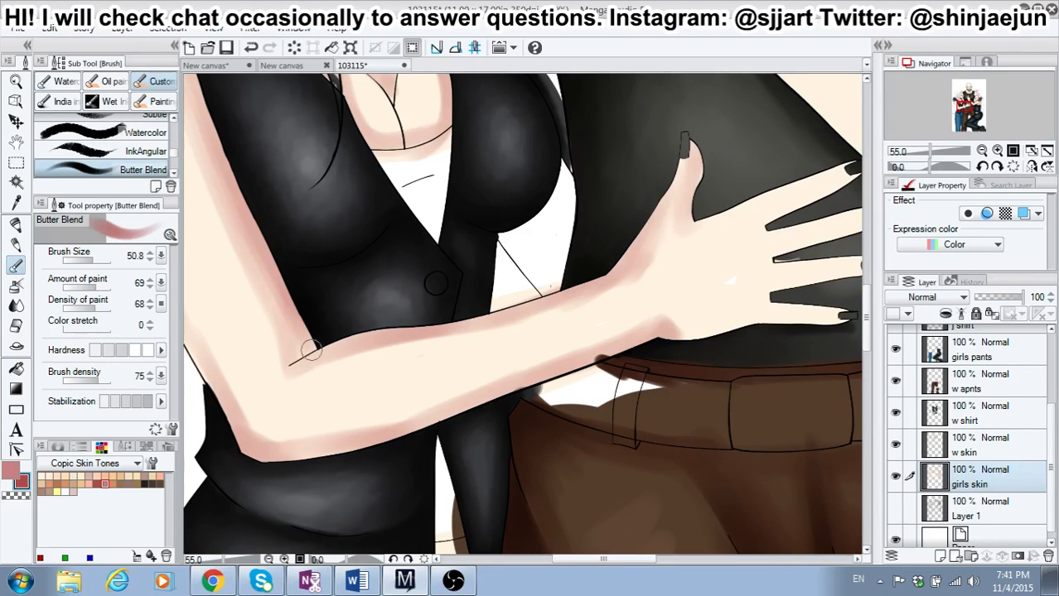
pyautogui.moveTo(311, 351)
pyautogui.mouseDown()
pyautogui.moveTo(424, 331)
pyautogui.moveTo(316, 359)
pyautogui.moveTo(572, 313)
pyautogui.moveTo(560, 300)
pyautogui.moveTo(622, 266)
pyautogui.moveTo(666, 199)
pyautogui.moveTo(626, 232)
pyautogui.mouseUp()
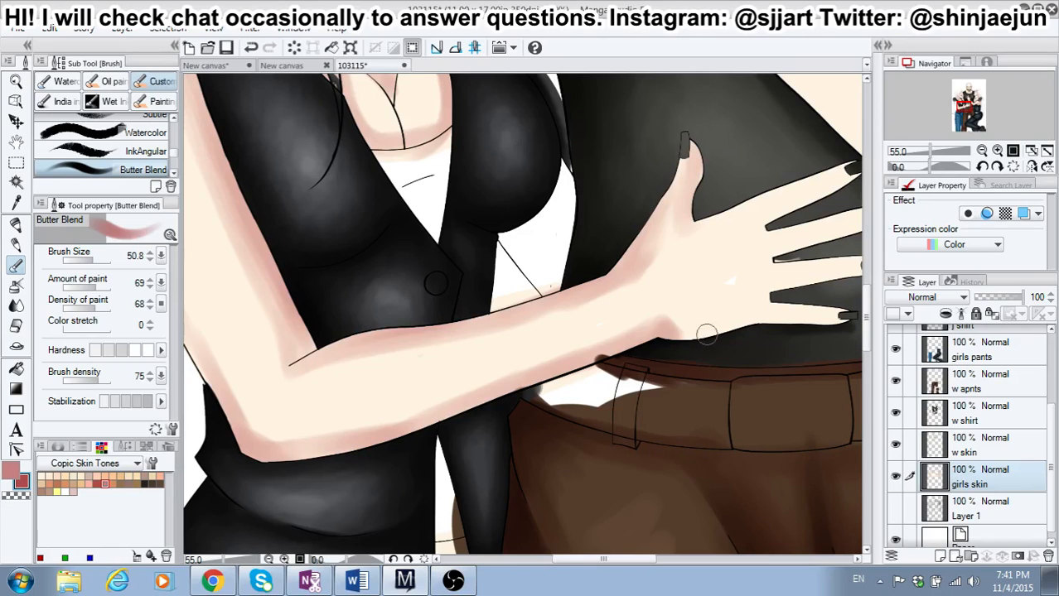
pyautogui.moveTo(672, 333); pyautogui.dragTo(803, 317)
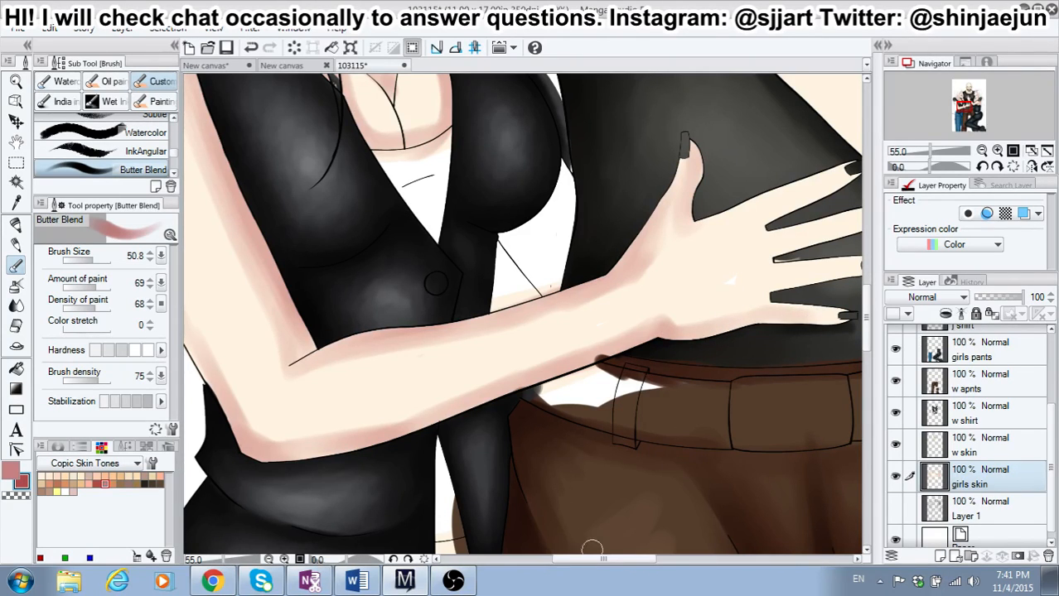
# Step: Set the brush size to 22.8 with a higher hardness, and shade the gaps and lower edges of the left-hand girl's fingers
pyautogui.moveTo(604, 561); pyautogui.dragTo(623, 563)
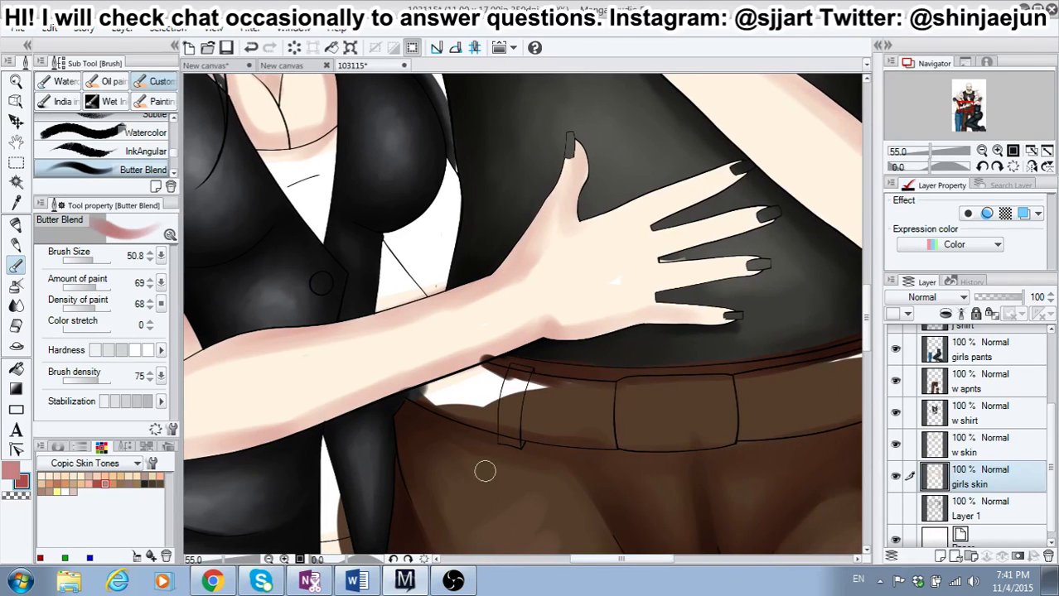
pyautogui.click(90, 260)
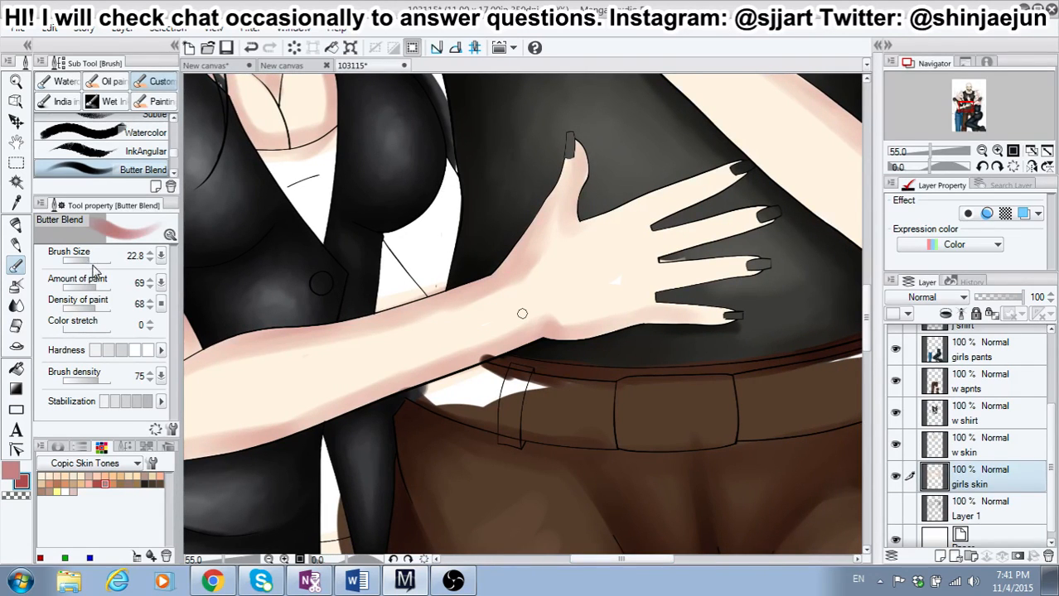
pyautogui.click(147, 350)
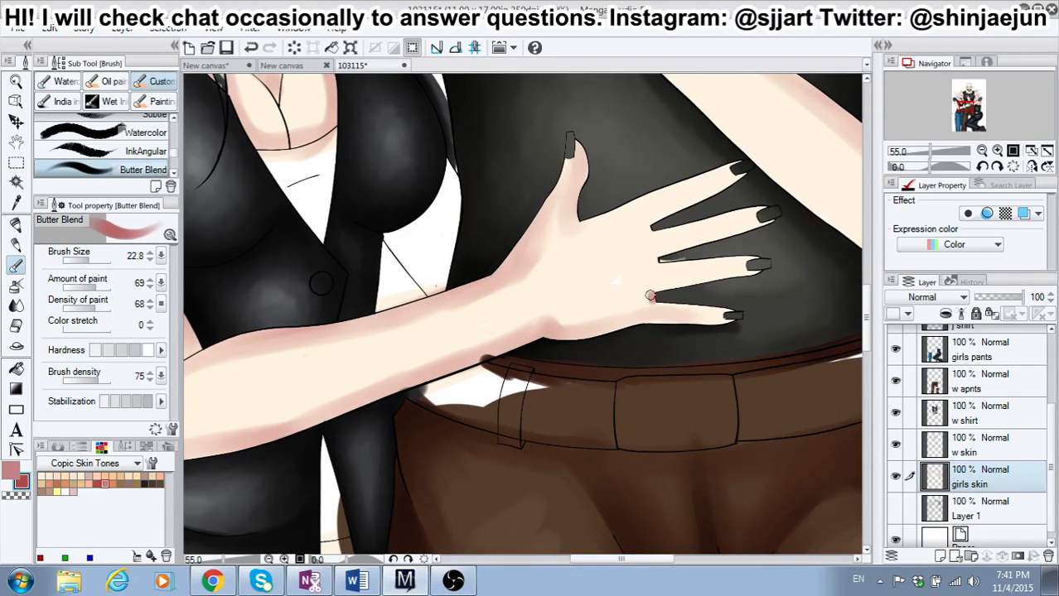
pyautogui.moveTo(650, 296); pyautogui.dragTo(709, 280)
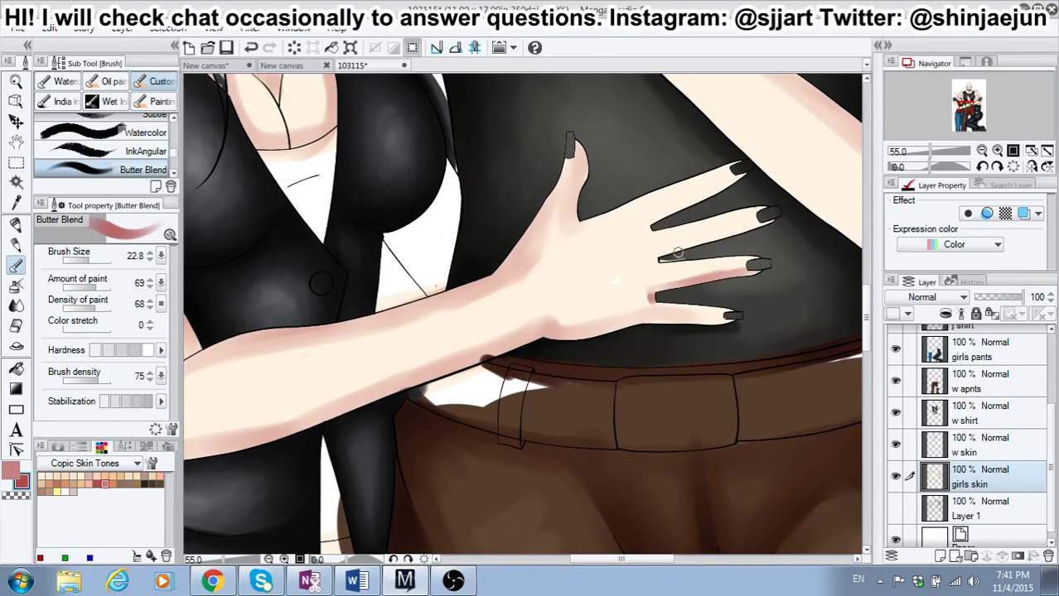
pyautogui.moveTo(654, 258); pyautogui.dragTo(753, 260)
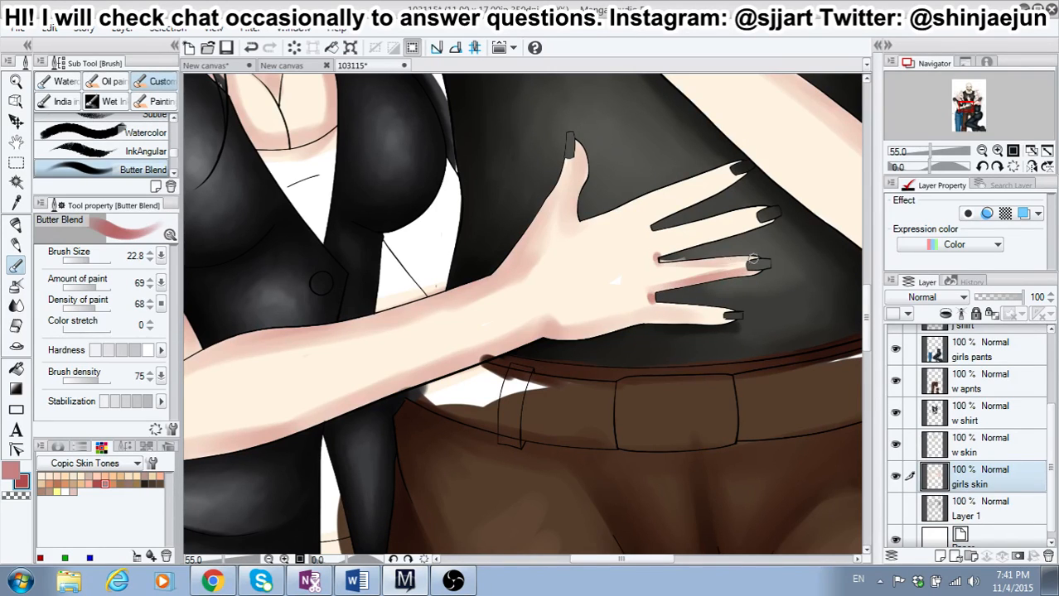
pyautogui.moveTo(671, 245)
pyautogui.mouseDown()
pyautogui.moveTo(735, 231)
pyautogui.moveTo(663, 255)
pyautogui.moveTo(760, 225)
pyautogui.mouseUp()
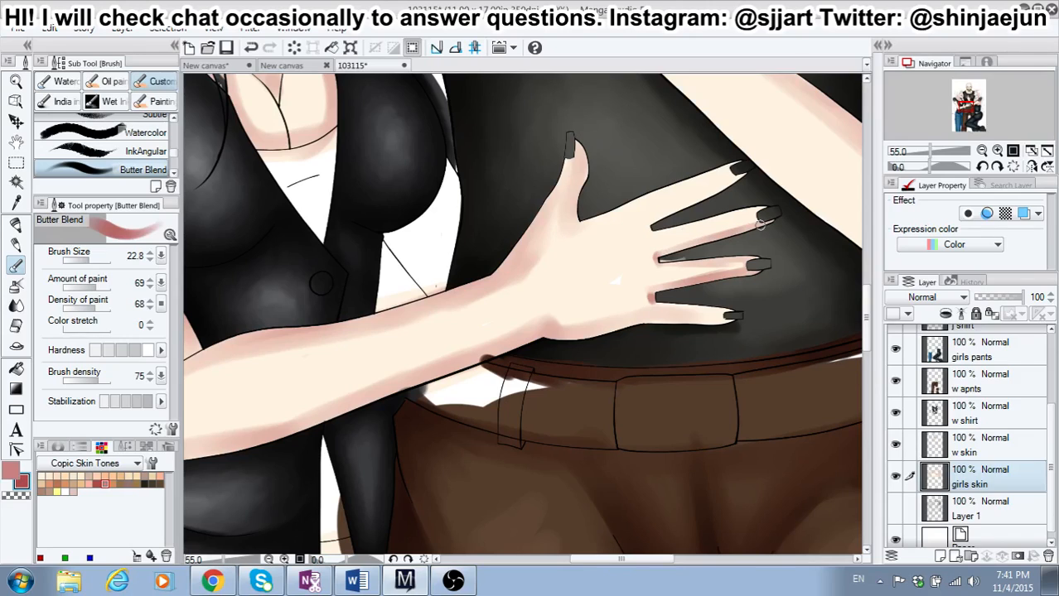
pyautogui.moveTo(655, 227); pyautogui.dragTo(735, 210)
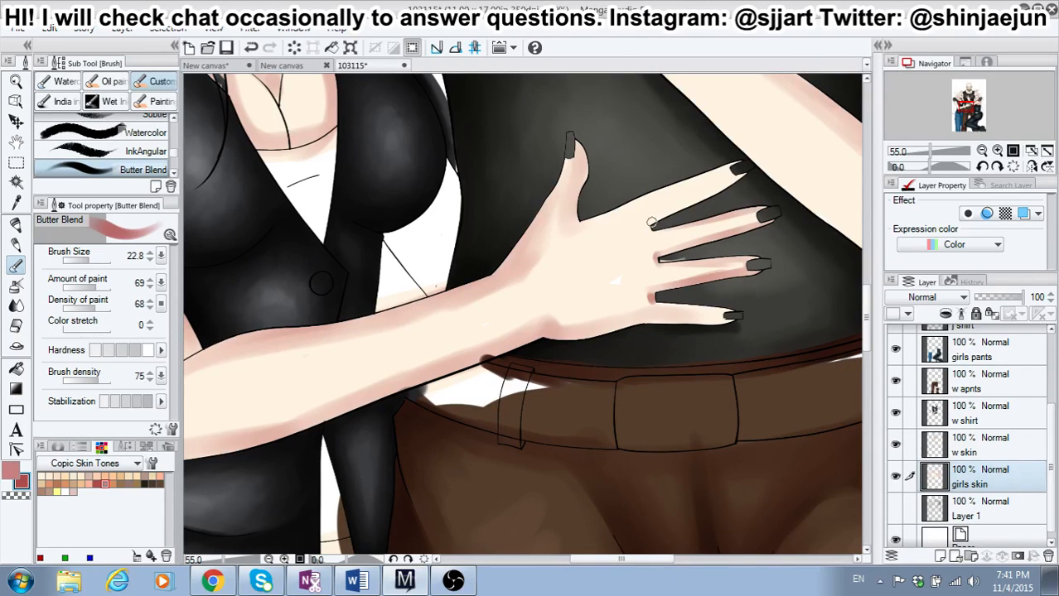
pyautogui.moveTo(642, 225); pyautogui.dragTo(747, 174)
# Step: Shade the upper edge of the left-hand girl's index finger and both sides of her thumb
pyautogui.moveTo(590, 218); pyautogui.dragTo(698, 181)
pyautogui.moveTo(628, 207); pyautogui.dragTo(709, 176)
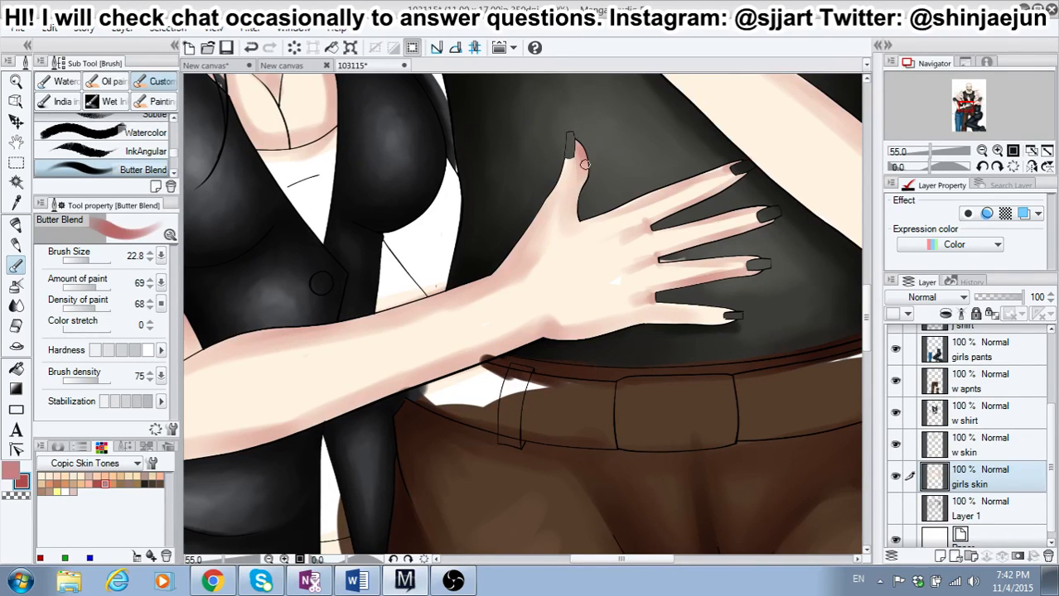
pyautogui.moveTo(585, 165); pyautogui.dragTo(572, 224)
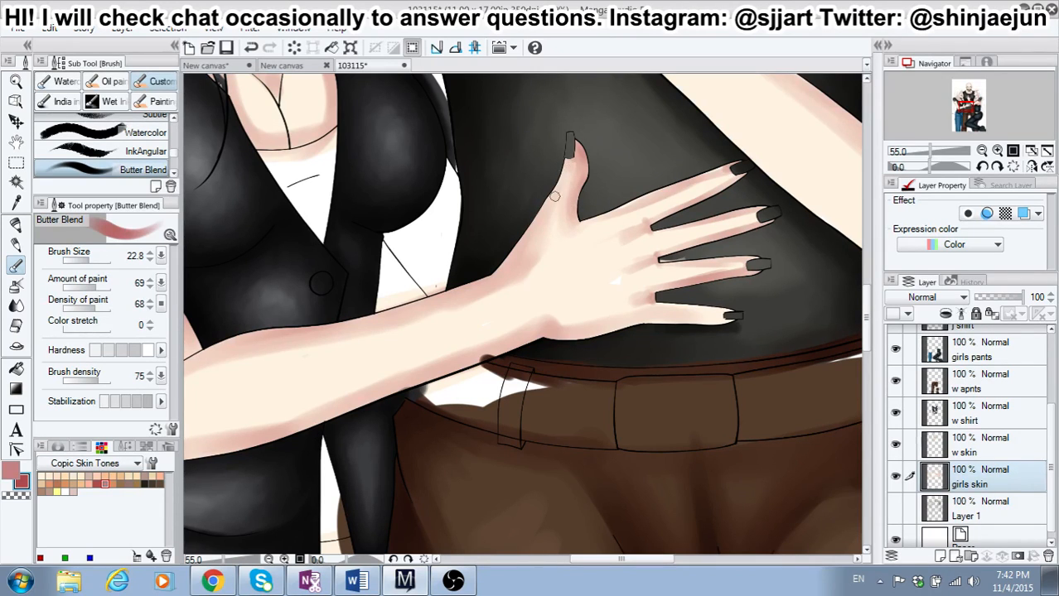
pyautogui.moveTo(564, 165); pyautogui.dragTo(549, 205)
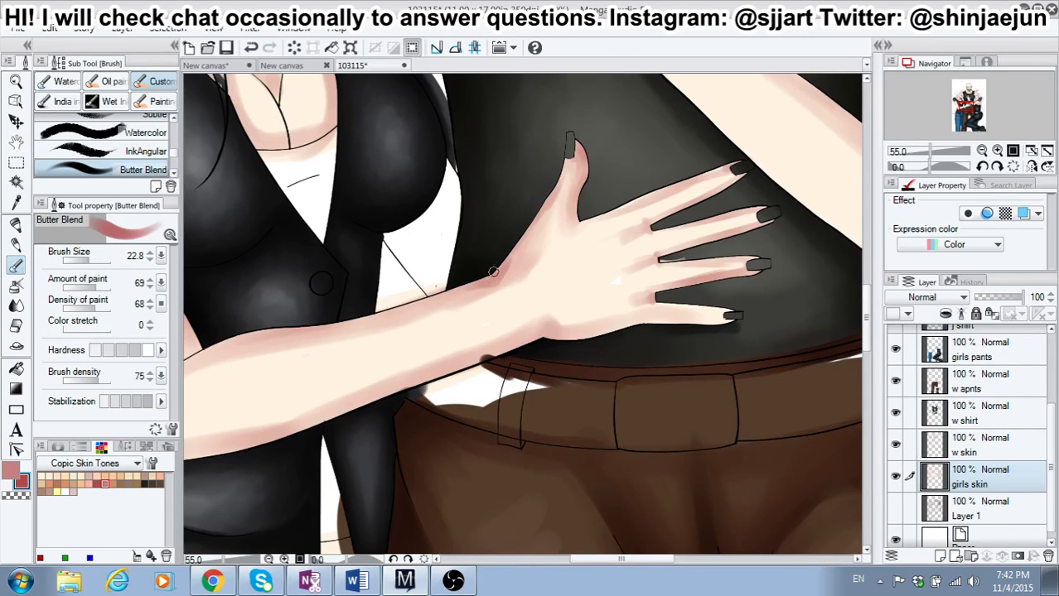
# Step: Set the brush size to 36.9 with a softer hardness, and blend shading over the left-hand girl's wrist and index finger
pyautogui.click(123, 351)
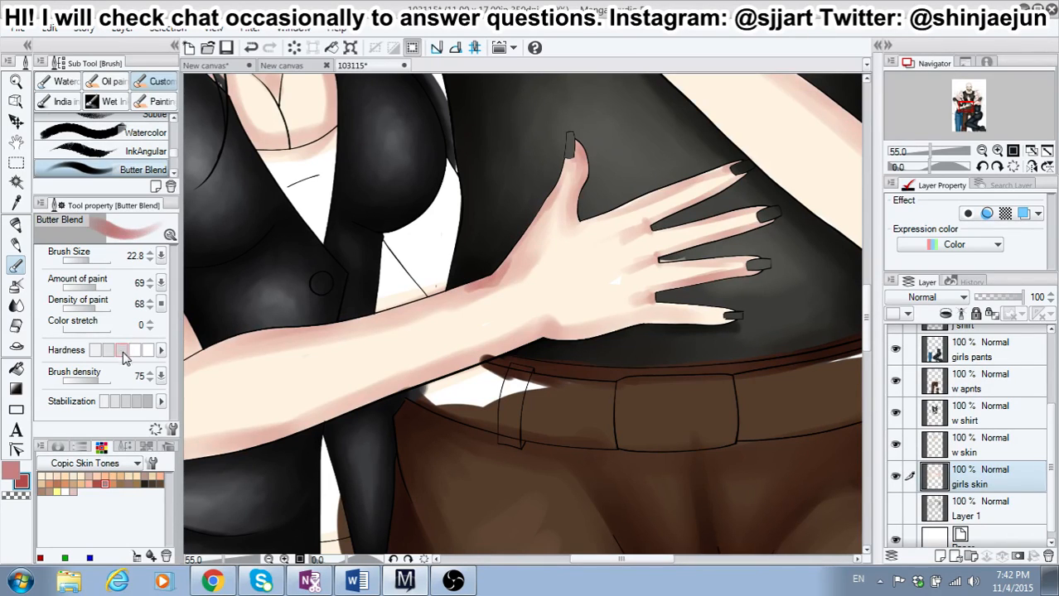
pyautogui.click(88, 261)
pyautogui.moveTo(462, 289); pyautogui.dragTo(465, 283)
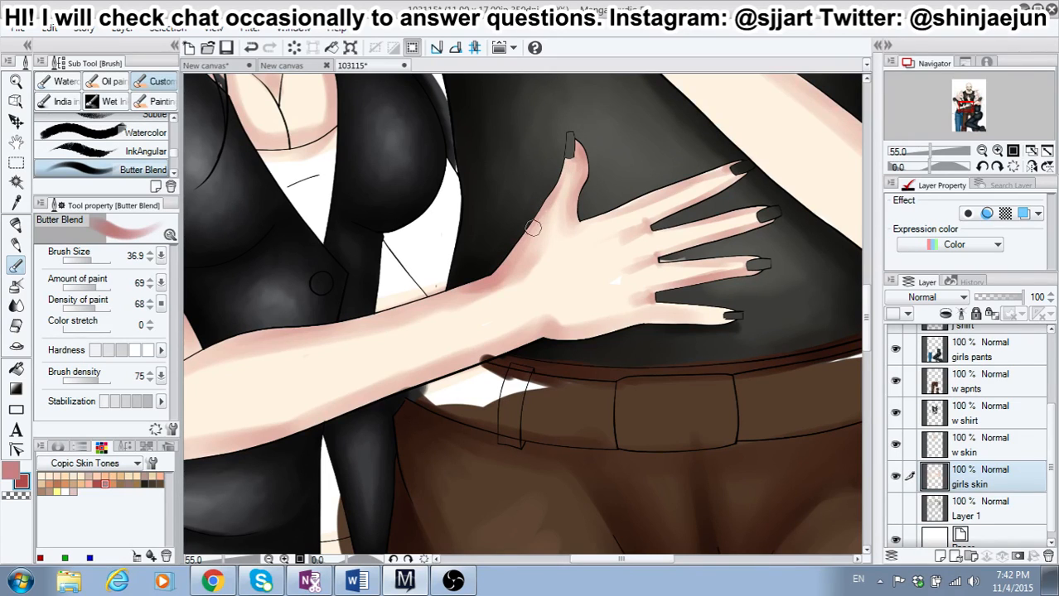
pyautogui.click(15, 467)
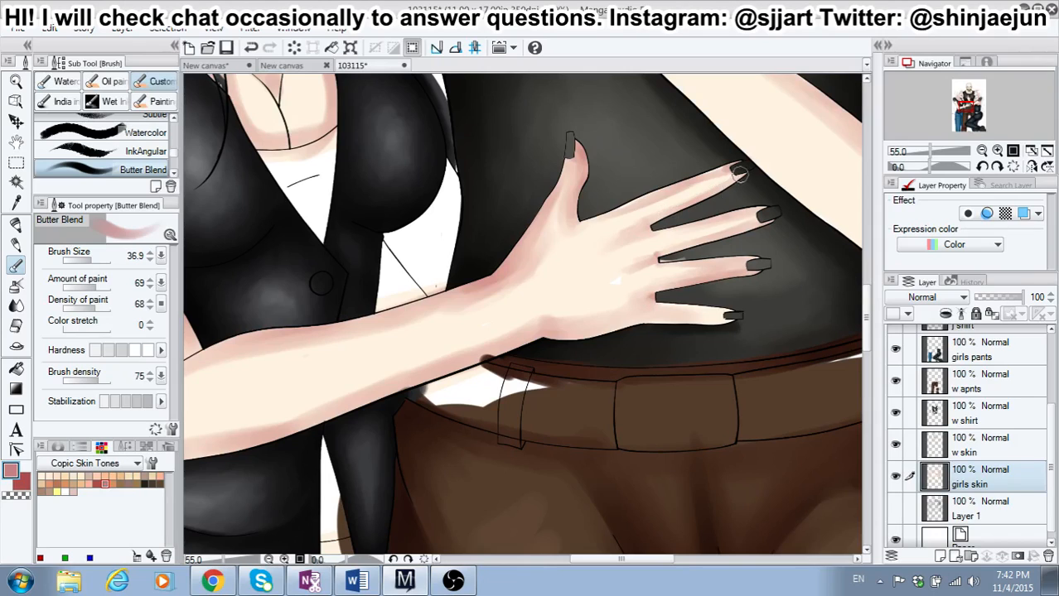
pyautogui.moveTo(645, 206); pyautogui.dragTo(619, 215)
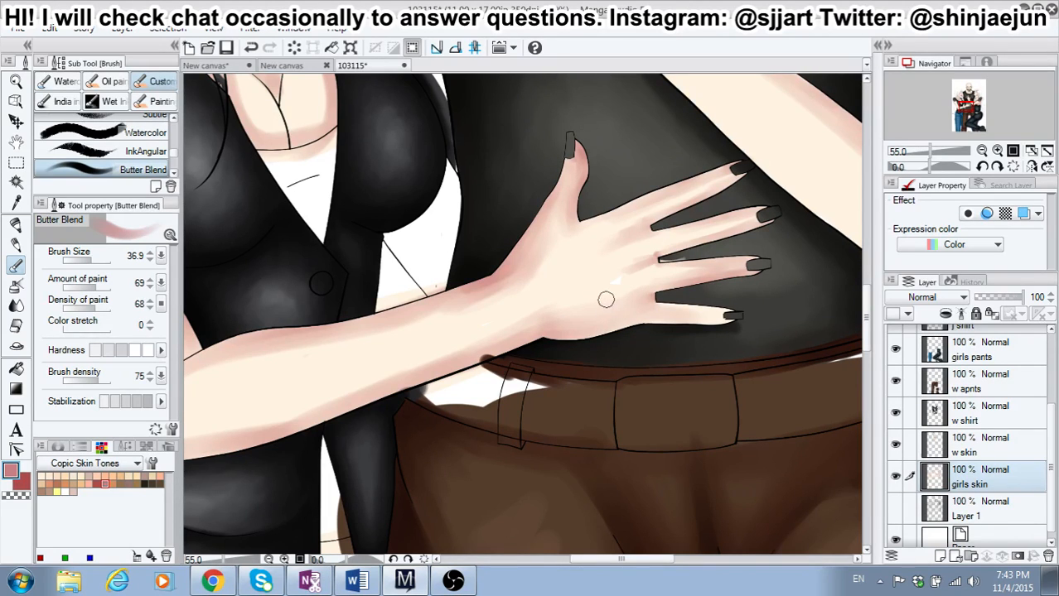
# Step: Deepen the shading at the heel of the left-hand girl's hand and along the underside of her little finger
pyautogui.press('x')
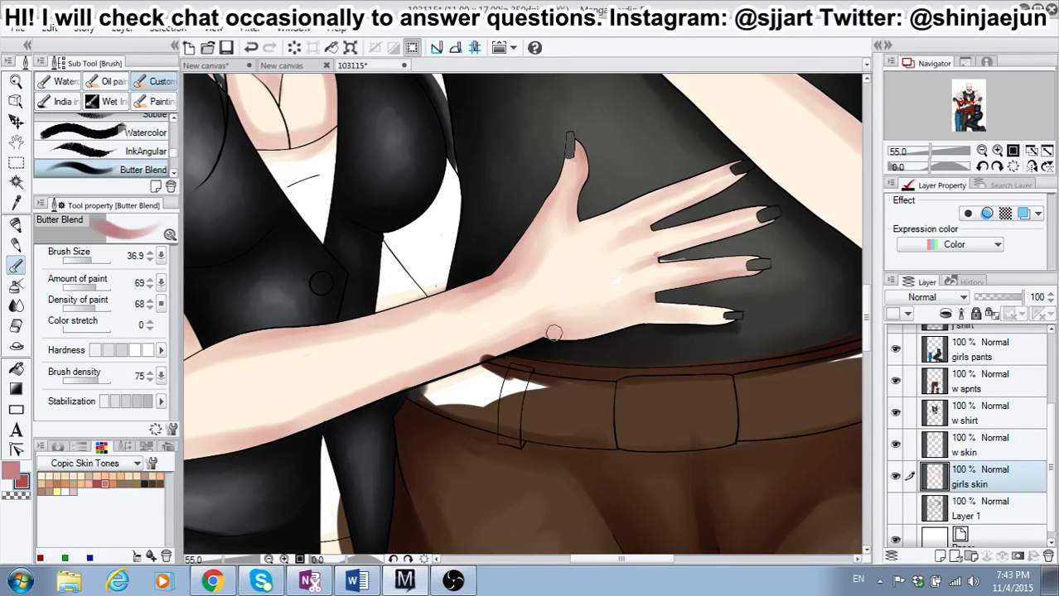
pyautogui.moveTo(531, 342); pyautogui.dragTo(546, 334)
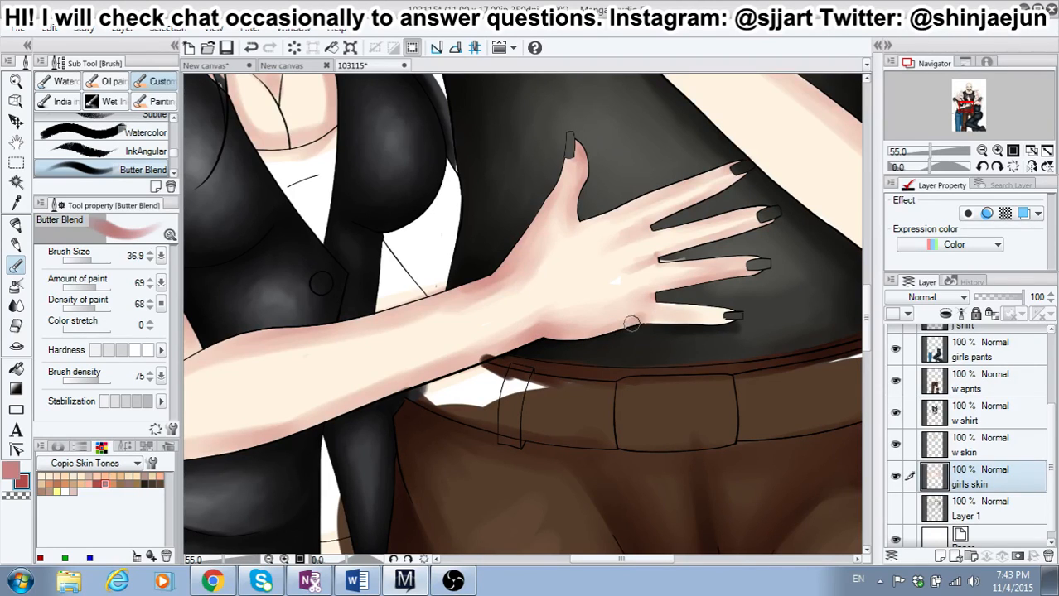
pyautogui.moveTo(636, 322); pyautogui.dragTo(733, 320)
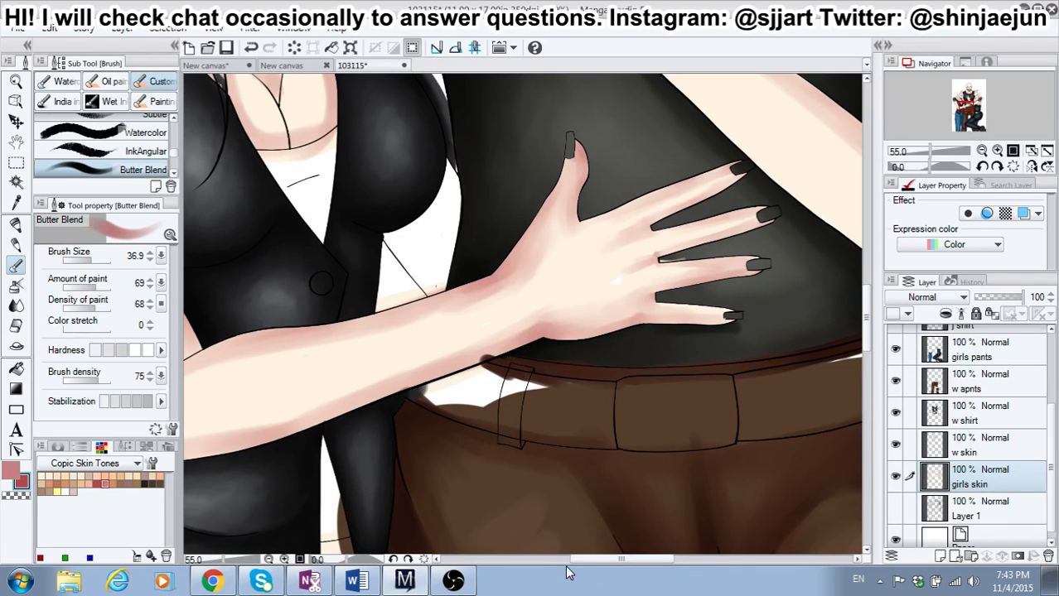
# Step: Set the brush size to 96.2, and softly shade the left-hand girl's upper arm, elbow and the underside of her forearm
pyautogui.moveTo(603, 554); pyautogui.dragTo(569, 559)
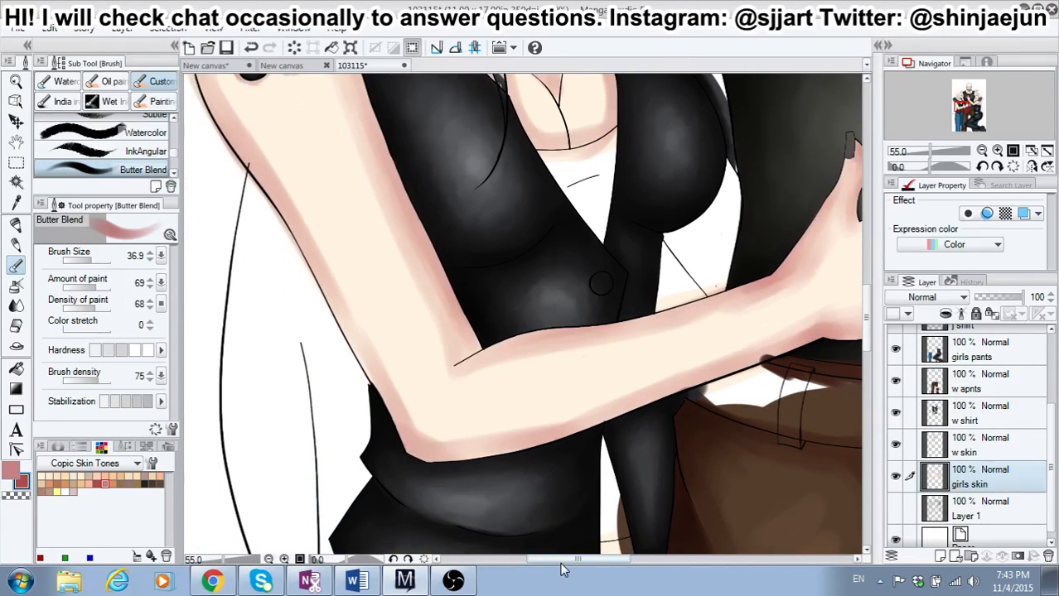
pyautogui.moveTo(865, 314); pyautogui.dragTo(864, 296)
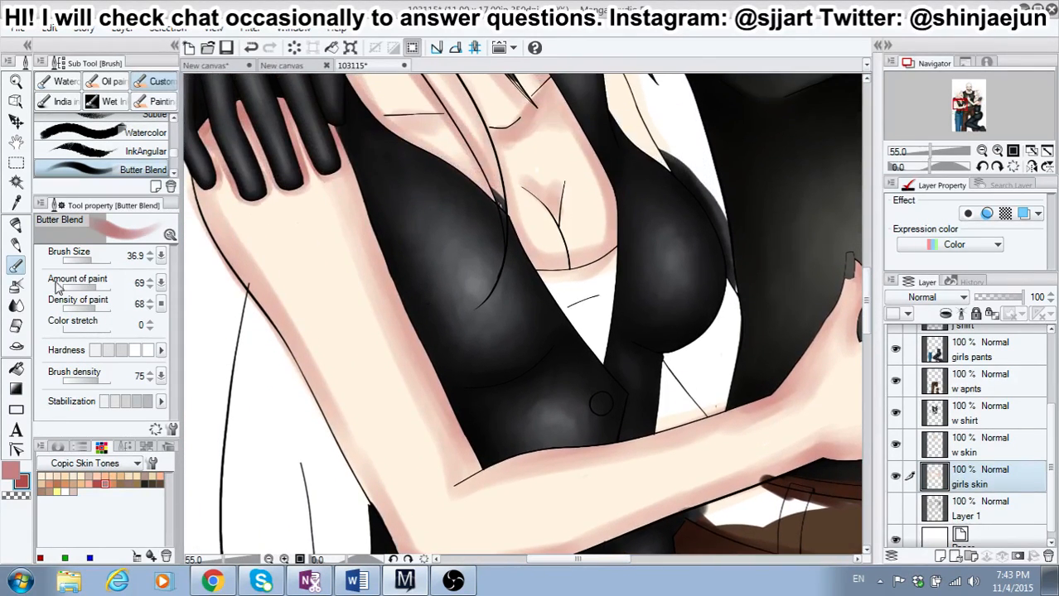
pyautogui.moveTo(93, 262); pyautogui.dragTo(98, 263)
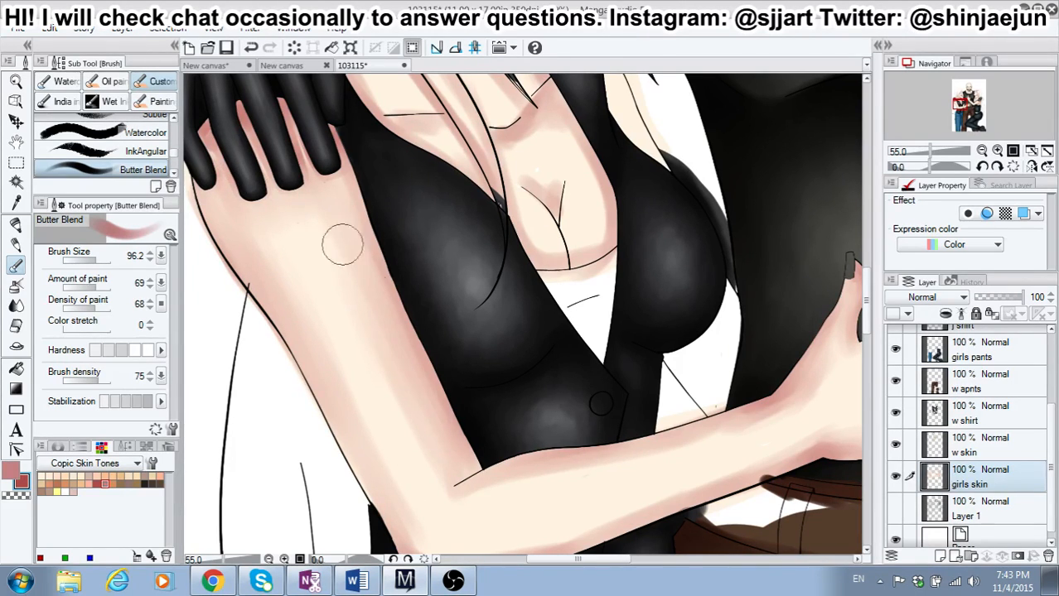
pyautogui.moveTo(866, 305); pyautogui.dragTo(867, 319)
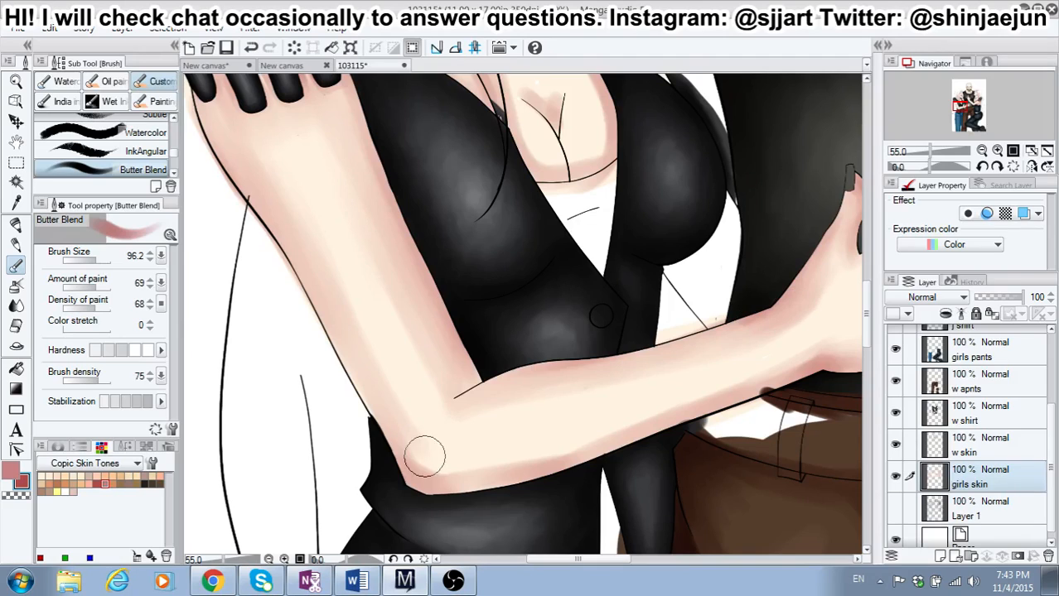
pyautogui.moveTo(446, 470); pyautogui.dragTo(559, 450)
pyautogui.moveTo(493, 464)
pyautogui.mouseDown()
pyautogui.moveTo(692, 404)
pyautogui.moveTo(638, 417)
pyautogui.moveTo(813, 352)
pyautogui.mouseUp()
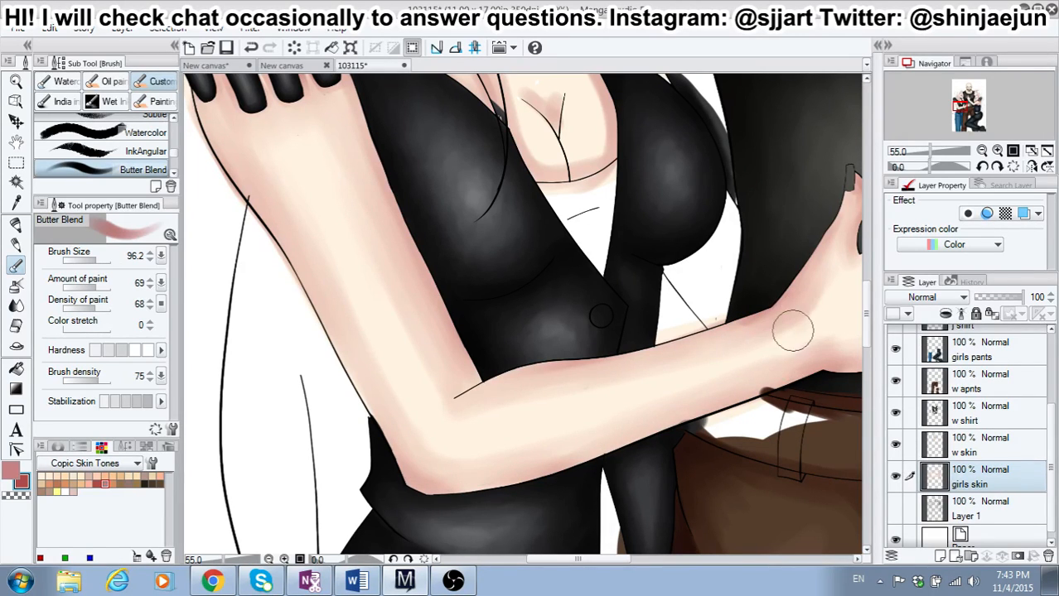
# Step: Switch the paint color to white with a higher brush hardness, and paint a highlight down the middle of the left-hand girl's upper arm
pyautogui.click(11, 472)
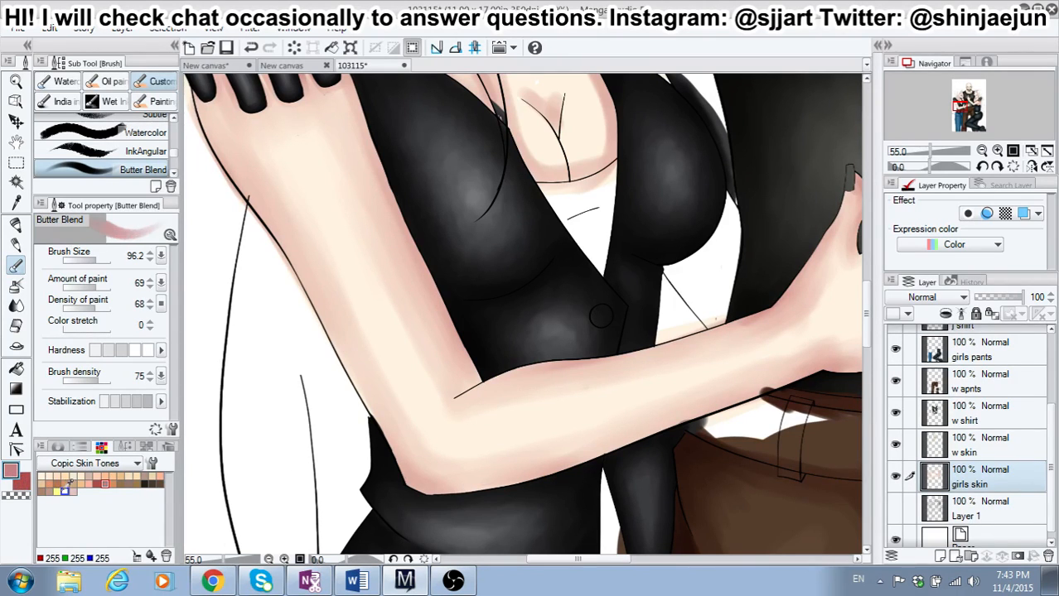
pyautogui.click(65, 491)
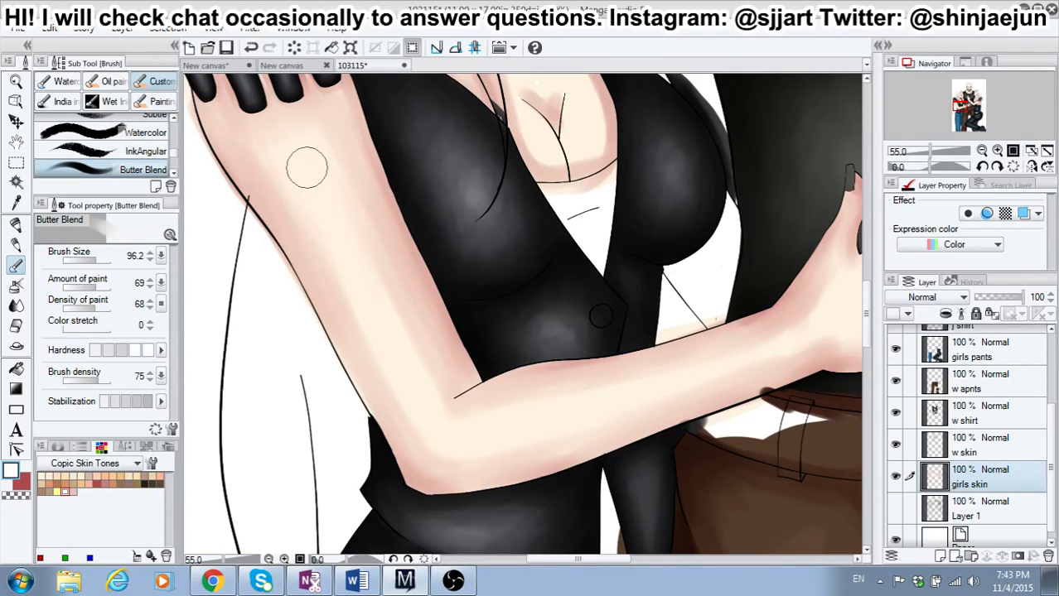
pyautogui.click(137, 355)
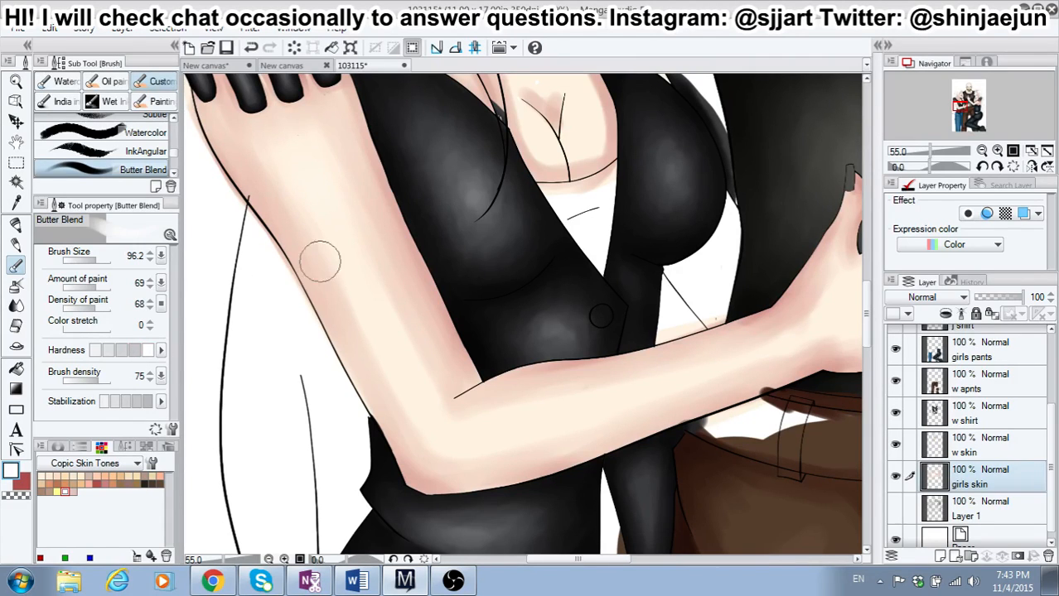
pyautogui.moveTo(322, 185); pyautogui.dragTo(351, 242)
pyautogui.moveTo(372, 310); pyautogui.dragTo(430, 412)
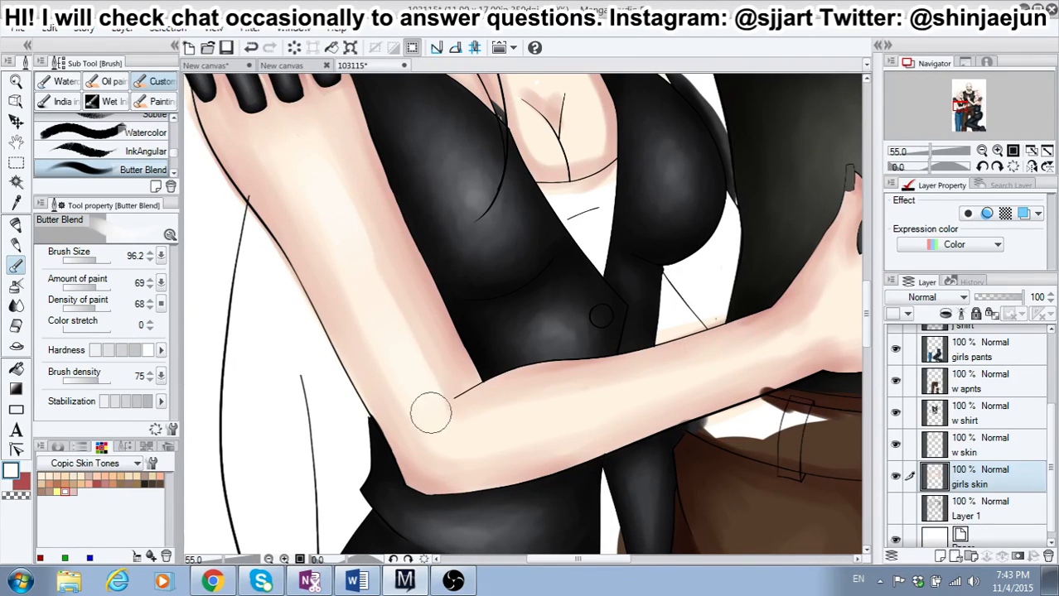
pyautogui.moveTo(332, 188); pyautogui.dragTo(414, 371)
# Step: Set the brush to its softest hardness, and blend the white highlight along the left-hand girl's upper arm down to the elbow
pyautogui.click(95, 354)
pyautogui.moveTo(340, 169)
pyautogui.mouseDown()
pyautogui.moveTo(388, 292)
pyautogui.moveTo(331, 181)
pyautogui.moveTo(408, 353)
pyautogui.mouseUp()
pyautogui.moveTo(299, 217)
pyautogui.mouseDown()
pyautogui.moveTo(312, 239)
pyautogui.moveTo(300, 188)
pyautogui.moveTo(393, 374)
pyautogui.moveTo(333, 190)
pyautogui.moveTo(456, 418)
pyautogui.moveTo(445, 416)
pyautogui.mouseUp()
pyautogui.moveTo(338, 193)
pyautogui.mouseDown()
pyautogui.moveTo(318, 154)
pyautogui.moveTo(284, 139)
pyautogui.moveTo(306, 213)
pyautogui.moveTo(324, 161)
pyautogui.moveTo(359, 213)
pyautogui.moveTo(303, 194)
pyautogui.moveTo(295, 155)
pyautogui.moveTo(302, 198)
pyautogui.moveTo(412, 396)
pyautogui.moveTo(386, 327)
pyautogui.moveTo(399, 336)
pyautogui.moveTo(427, 445)
pyautogui.mouseUp()
pyautogui.scroll(5, 829, 292)
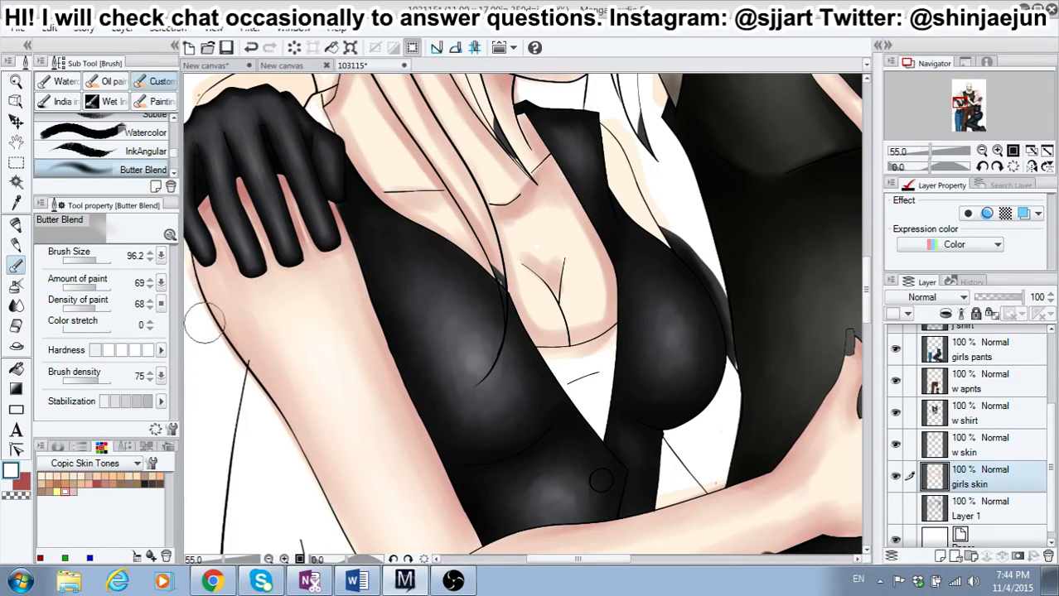
# Step: Using red, brush size 43.3, paint amount 65 and a higher hardness, shade the left-hand girl's arm beneath the gloved fingers and beside the vest
pyautogui.click(24, 484)
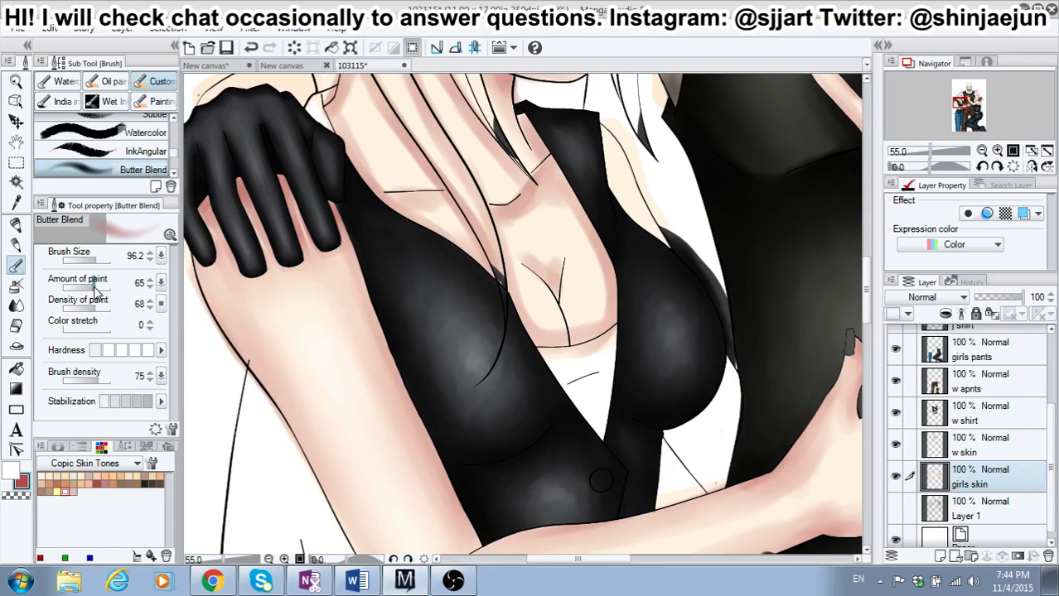
pyautogui.moveTo(96, 260); pyautogui.dragTo(91, 260)
pyautogui.moveTo(241, 177); pyautogui.dragTo(256, 215)
pyautogui.click(138, 352)
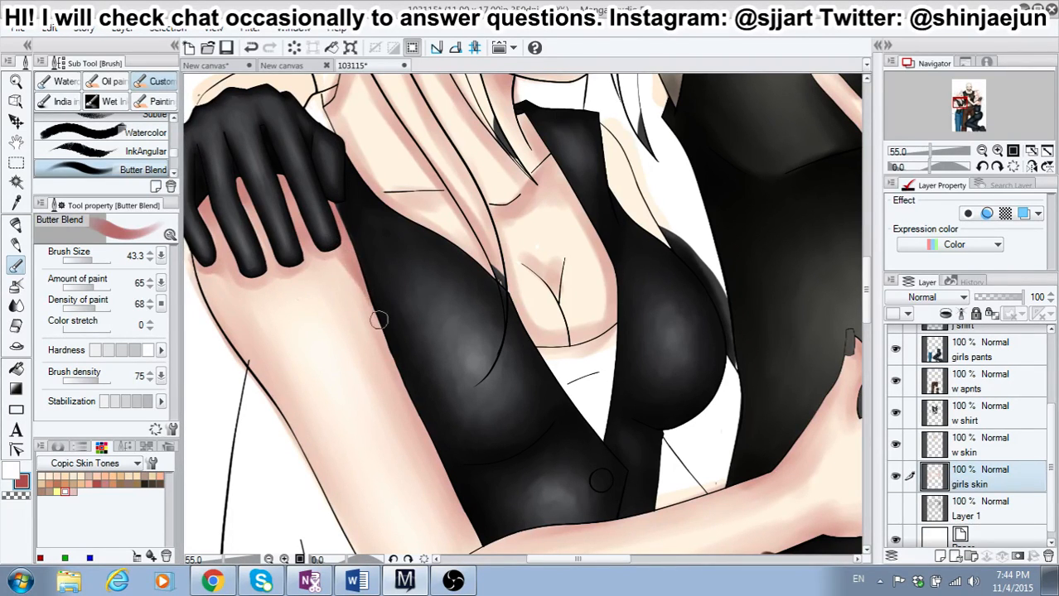
pyautogui.moveTo(245, 195)
pyautogui.mouseDown()
pyautogui.moveTo(239, 185)
pyautogui.moveTo(245, 200)
pyautogui.moveTo(279, 173)
pyautogui.moveTo(282, 182)
pyautogui.mouseUp()
pyautogui.moveTo(202, 209)
pyautogui.mouseDown()
pyautogui.moveTo(210, 214)
pyautogui.moveTo(210, 201)
pyautogui.moveTo(222, 238)
pyautogui.mouseUp()
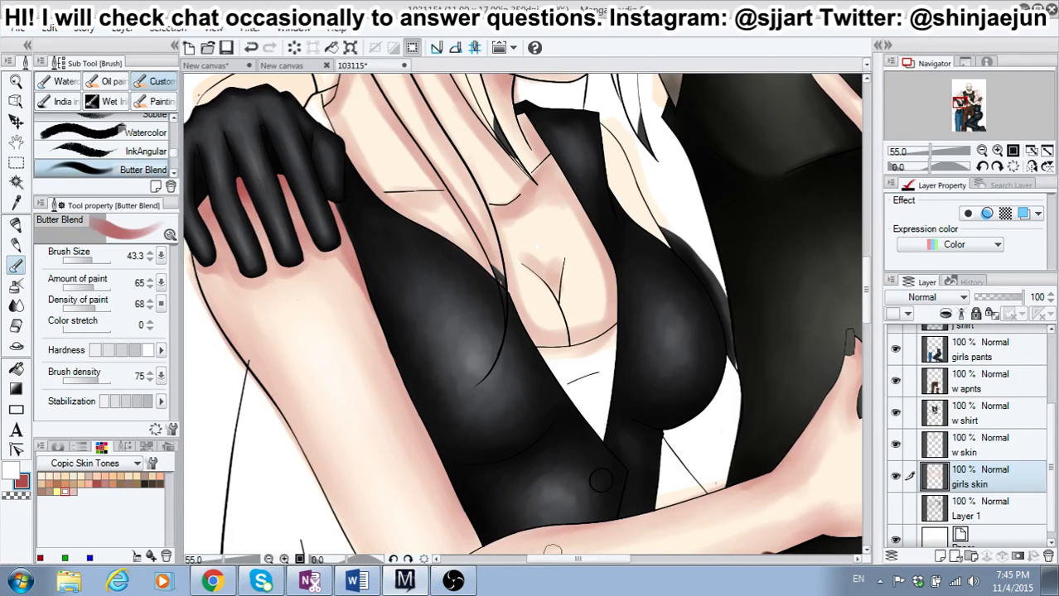
# Step: Lower the brush hardness one level, and blend the red shading along the outer and inner sides of the left-hand girl's upper arm
pyautogui.moveTo(554, 559); pyautogui.dragTo(544, 559)
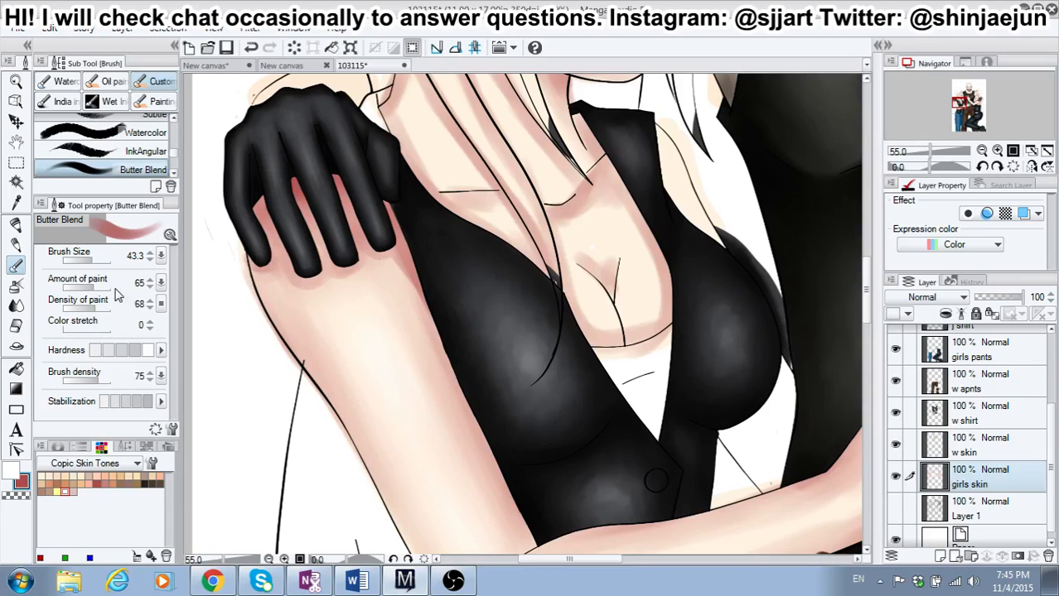
pyautogui.click(136, 351)
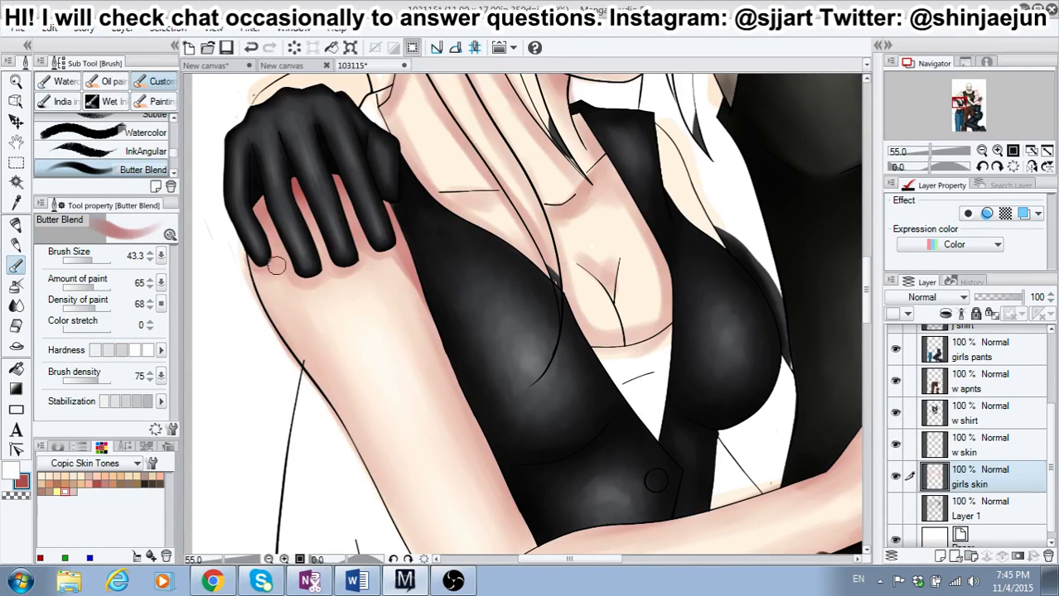
pyautogui.moveTo(271, 286)
pyautogui.mouseDown()
pyautogui.moveTo(275, 322)
pyautogui.moveTo(250, 258)
pyautogui.moveTo(267, 268)
pyautogui.moveTo(301, 341)
pyautogui.moveTo(290, 297)
pyautogui.moveTo(273, 280)
pyautogui.moveTo(294, 347)
pyautogui.moveTo(254, 275)
pyautogui.moveTo(313, 378)
pyautogui.moveTo(267, 307)
pyautogui.moveTo(342, 394)
pyautogui.mouseUp()
pyautogui.moveTo(308, 357)
pyautogui.mouseDown()
pyautogui.moveTo(356, 396)
pyautogui.moveTo(273, 300)
pyautogui.moveTo(354, 386)
pyautogui.moveTo(315, 361)
pyautogui.moveTo(379, 394)
pyautogui.moveTo(407, 373)
pyautogui.moveTo(400, 379)
pyautogui.moveTo(421, 337)
pyautogui.mouseUp()
pyautogui.moveTo(388, 250)
pyautogui.mouseDown()
pyautogui.moveTo(424, 336)
pyautogui.moveTo(389, 253)
pyautogui.mouseUp()
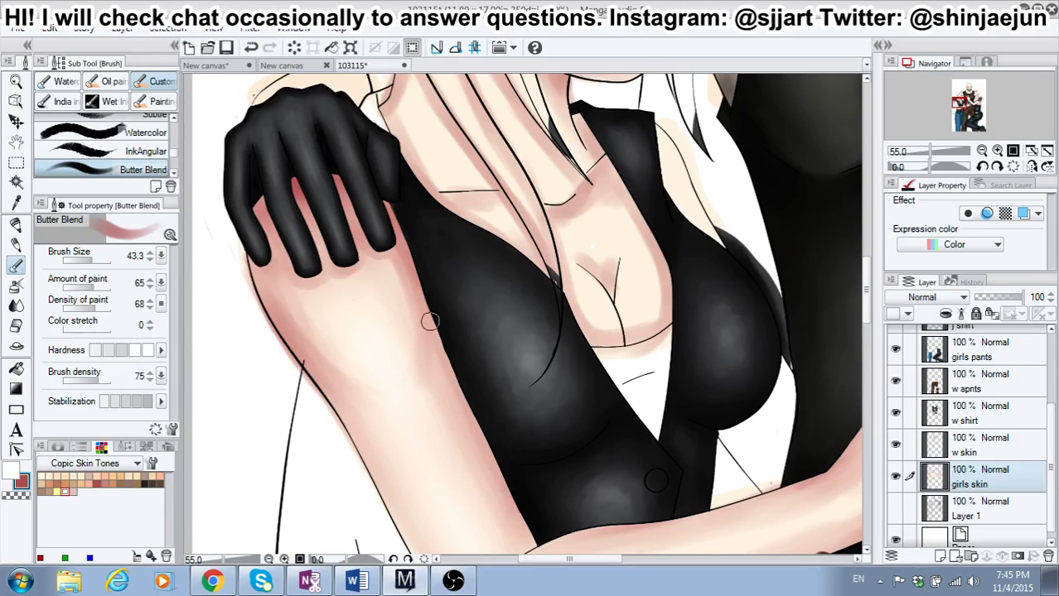
# Step: Set the main color to dusty pink, and shade the curve beneath the left-hand girl's shoulder muscle with the dusty pink and red
pyautogui.click(10, 473)
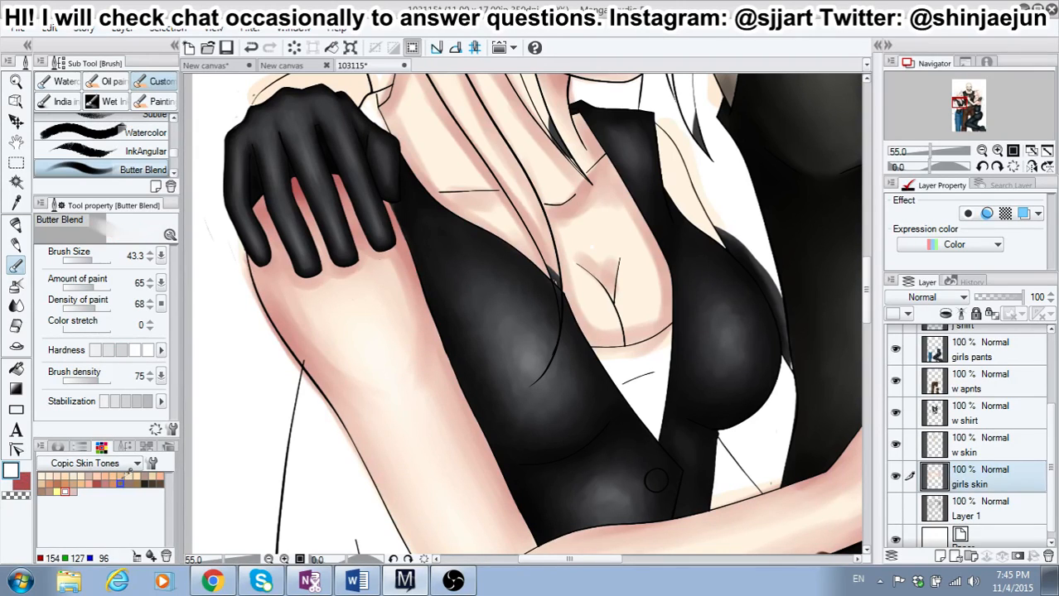
pyautogui.click(105, 483)
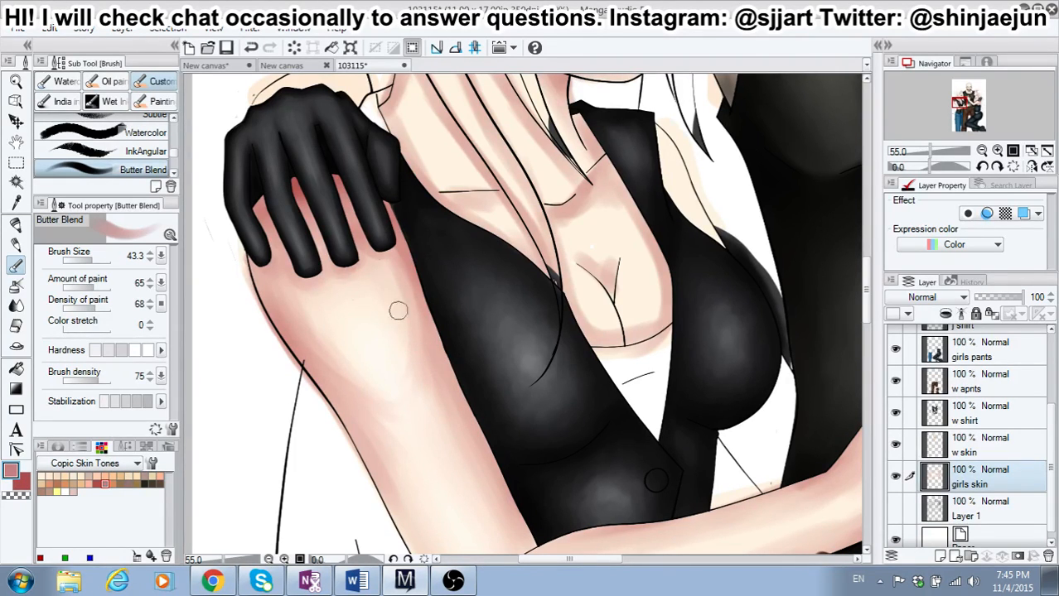
pyautogui.click(14, 495)
pyautogui.click(21, 482)
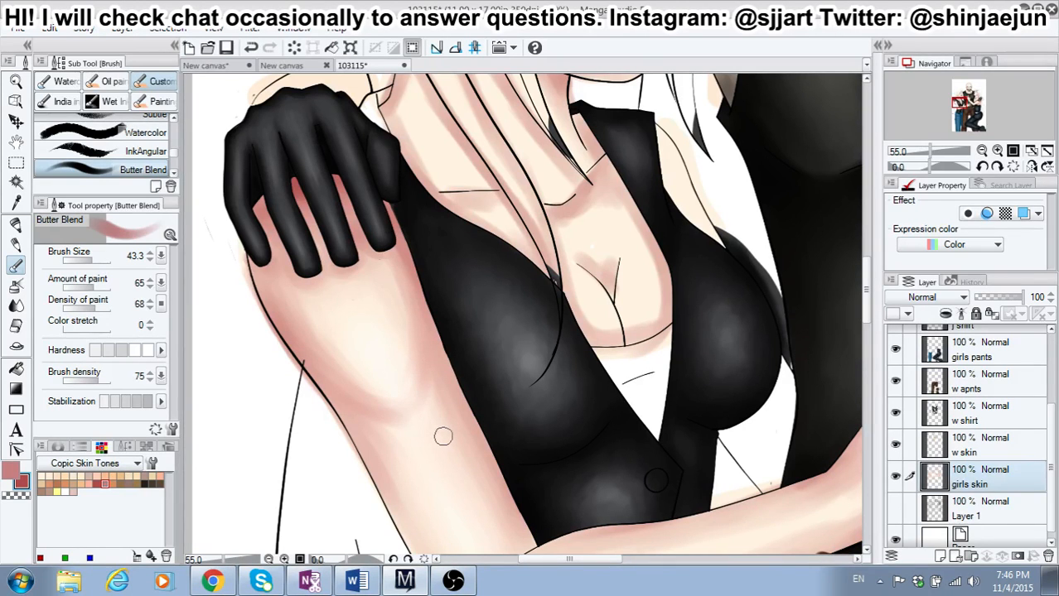
# Step: Set the brush size to 22.8, and shade the inner edge of the left-hand girl's upper arm along the vest in red
pyautogui.scroll(-5, 443, 437)
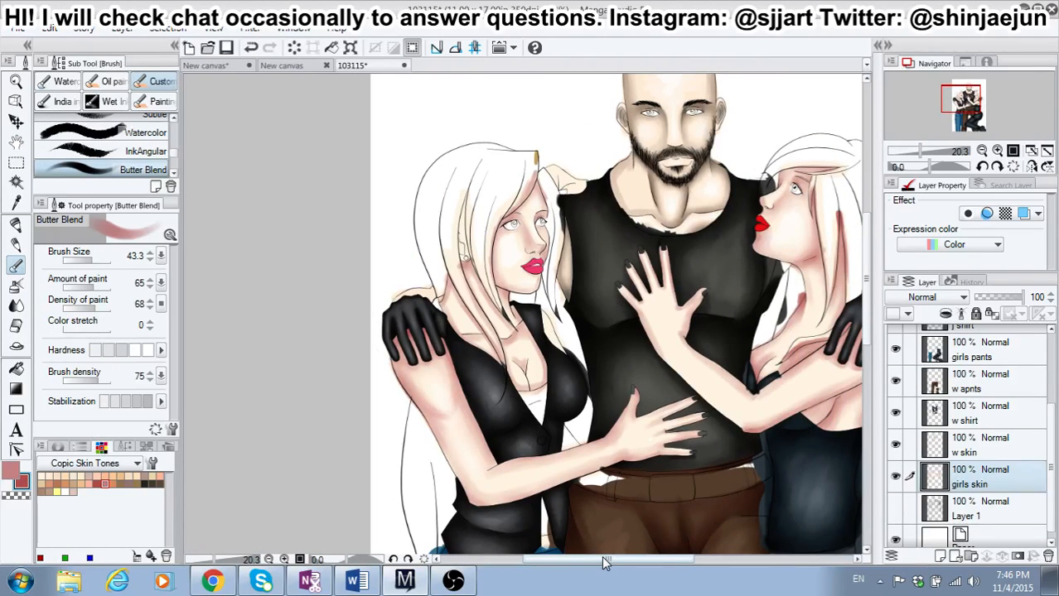
pyautogui.moveTo(605, 563); pyautogui.dragTo(648, 561)
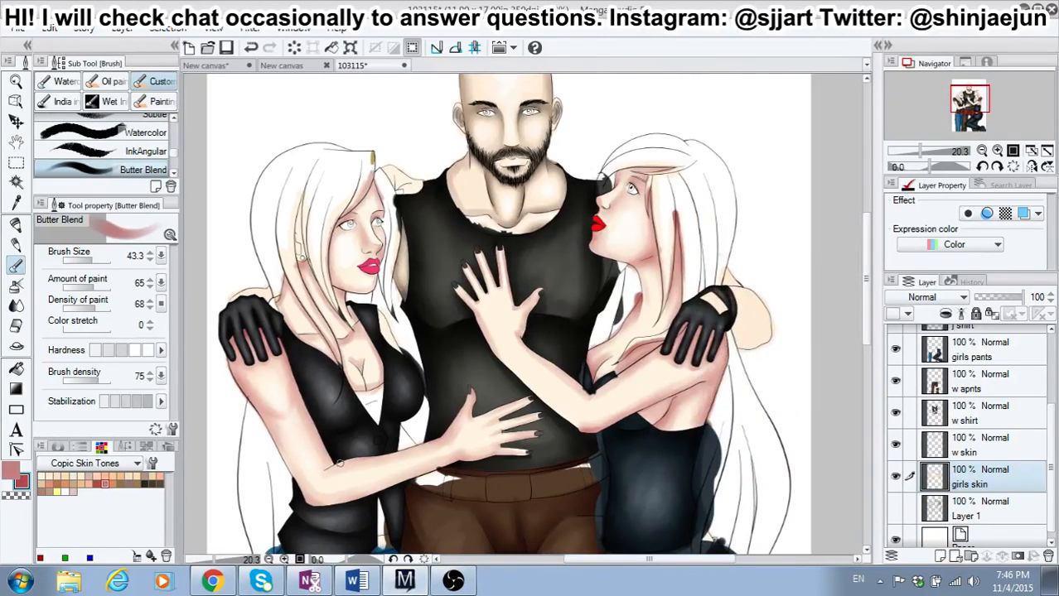
pyautogui.scroll(2, 285, 454)
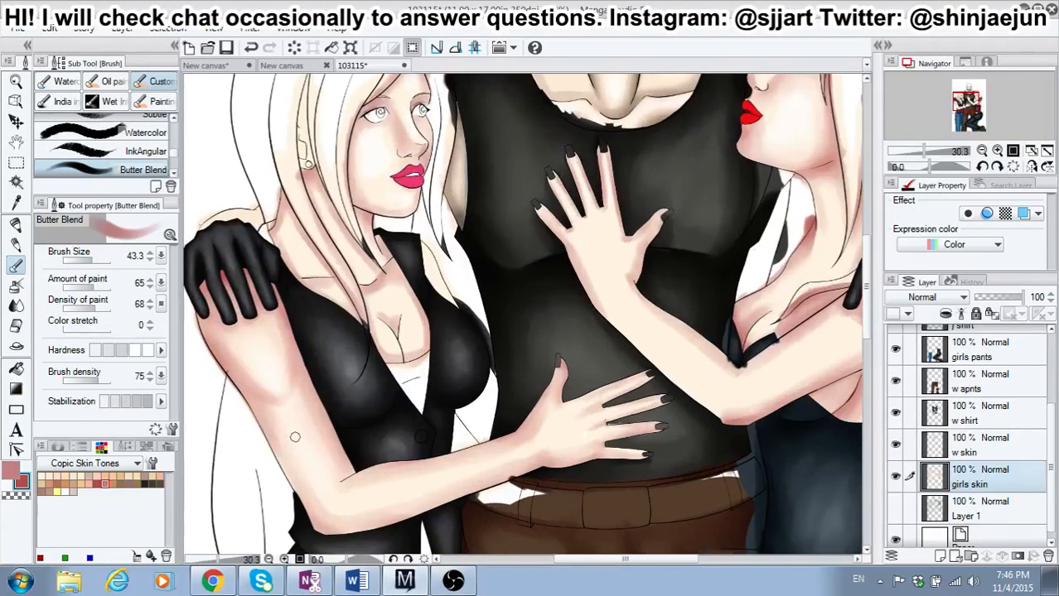
pyautogui.scroll(1, 294, 437)
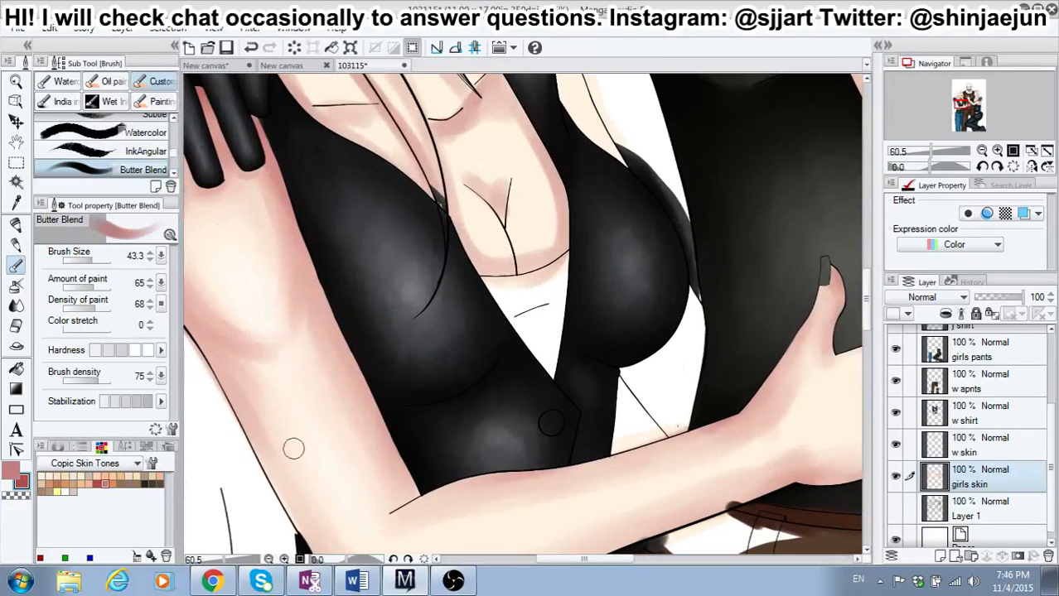
pyautogui.click(91, 260)
pyautogui.moveTo(298, 241); pyautogui.dragTo(367, 396)
pyautogui.moveTo(338, 334); pyautogui.dragTo(392, 456)
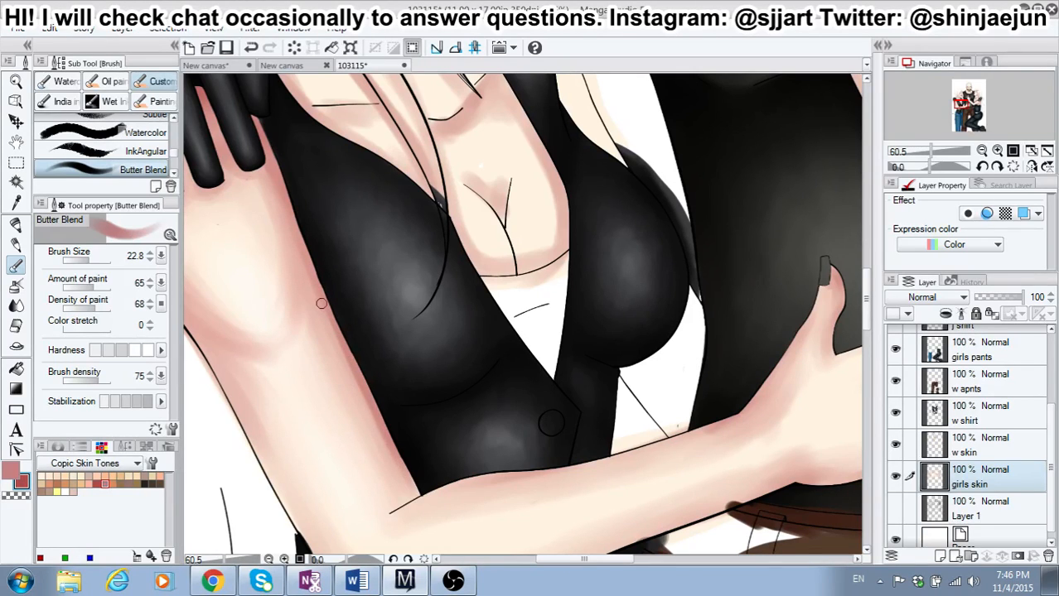
pyautogui.moveTo(321, 304); pyautogui.dragTo(352, 378)
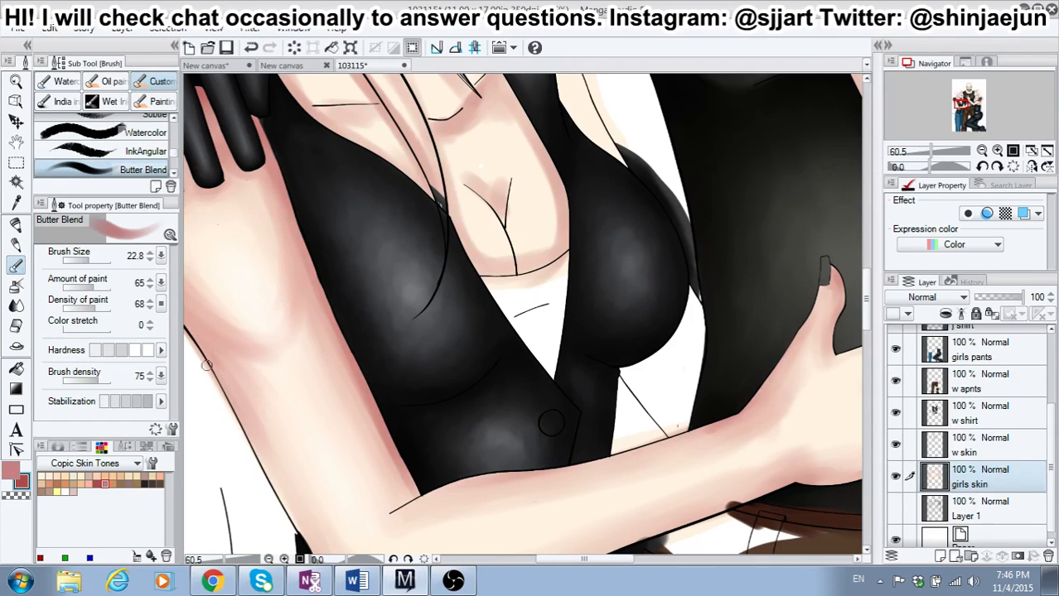
# Step: Shade the outer edge of the left-hand girl's upper arm in red, and deepen the inner edge down to the elbow crease
pyautogui.moveTo(207, 366); pyautogui.dragTo(287, 510)
pyautogui.moveTo(253, 451); pyautogui.dragTo(312, 558)
pyautogui.moveTo(274, 482); pyautogui.dragTo(306, 544)
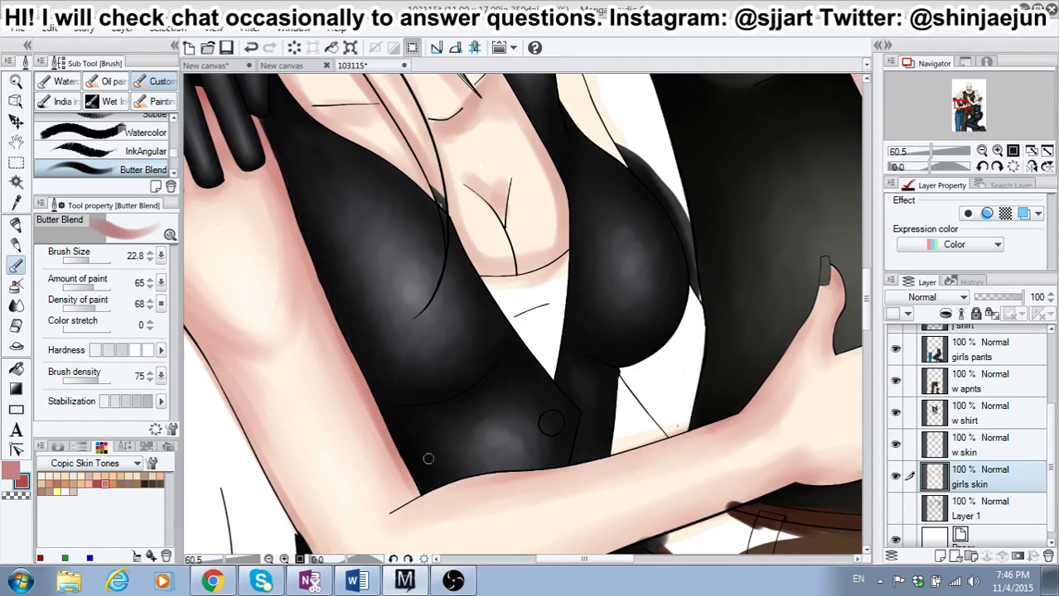
pyautogui.moveTo(865, 294); pyautogui.dragTo(867, 308)
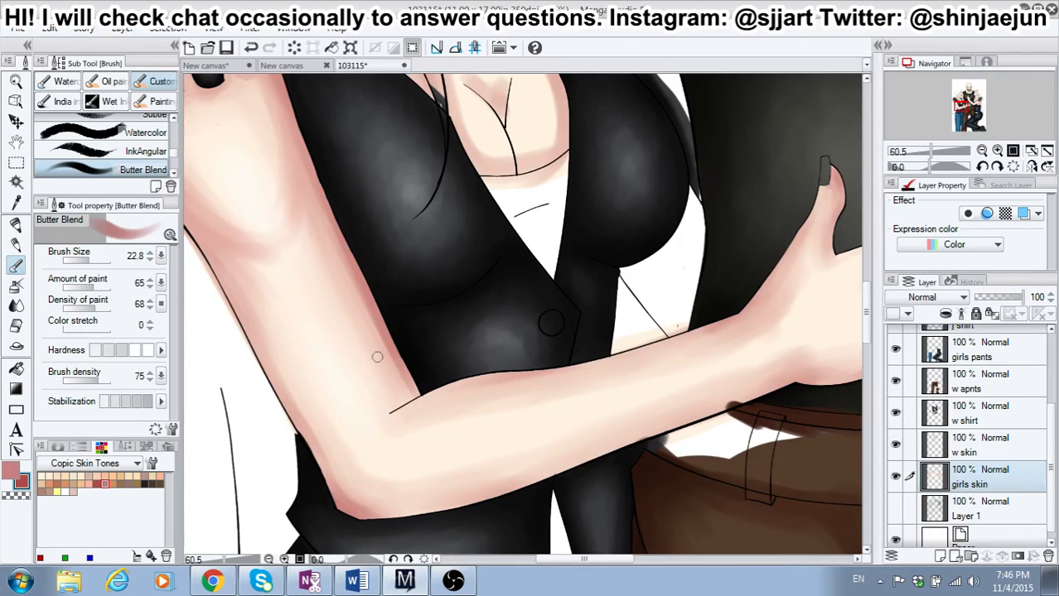
pyautogui.moveTo(342, 254); pyautogui.dragTo(389, 362)
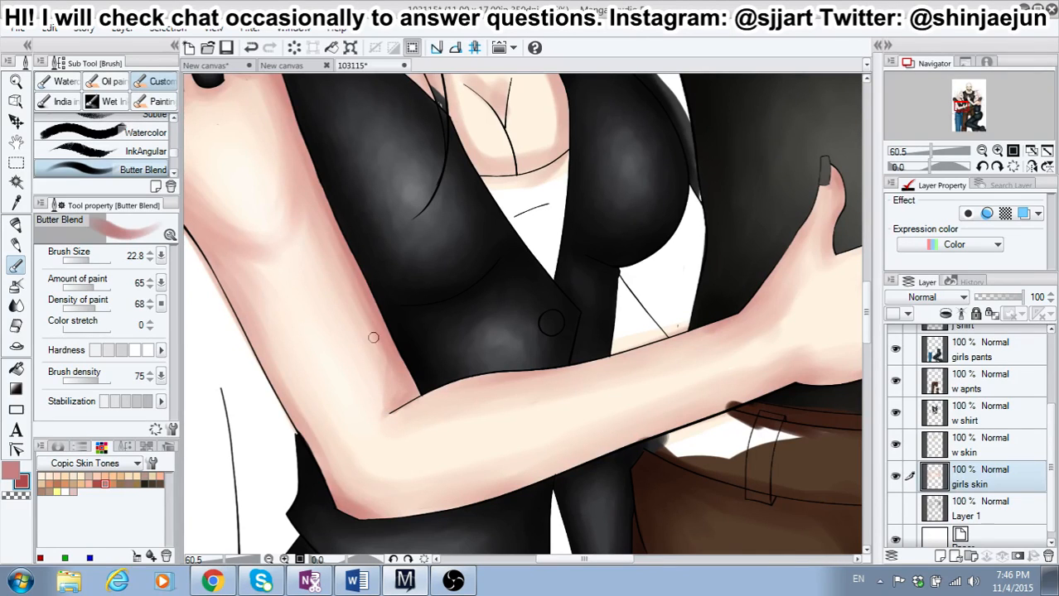
# Step: Switch to dusty pink at brush size 69.9, and softly shade the outer side of the left-hand girl's arm down around the elbow
pyautogui.click(25, 468)
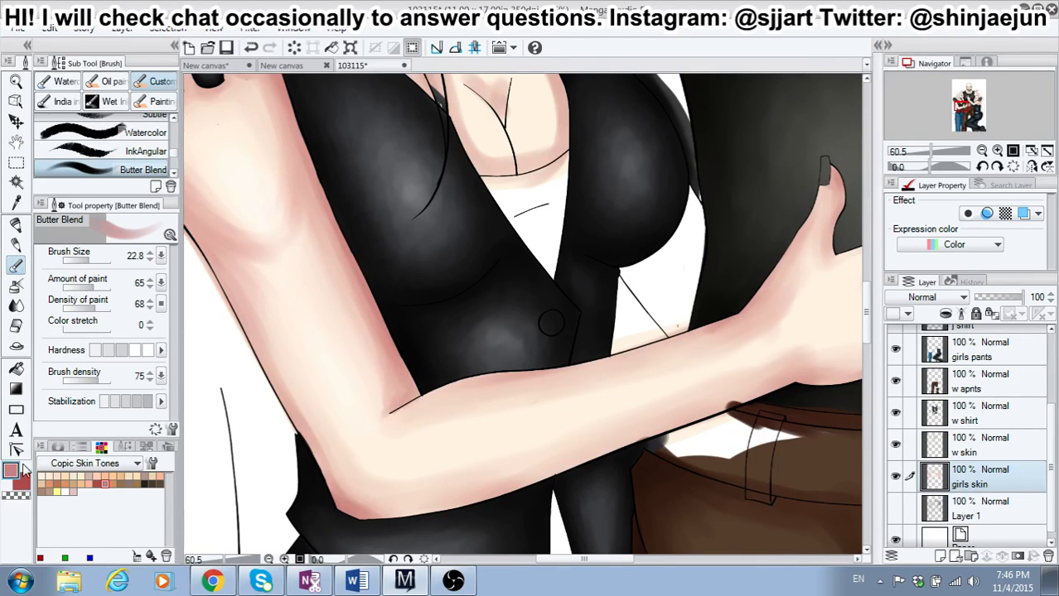
pyautogui.click(94, 261)
pyautogui.moveTo(93, 261); pyautogui.dragTo(105, 261)
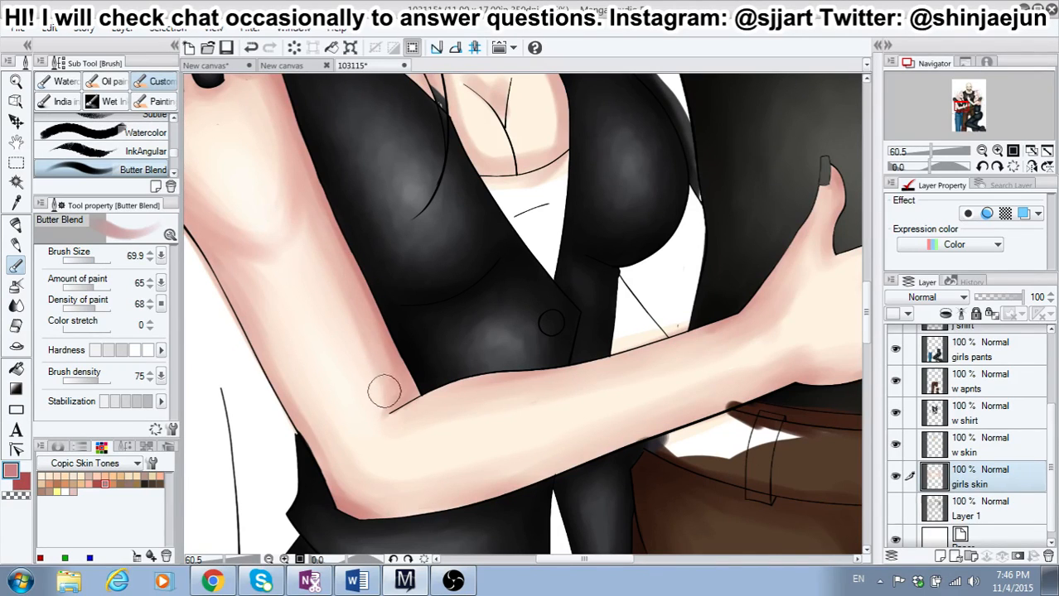
pyautogui.click(64, 491)
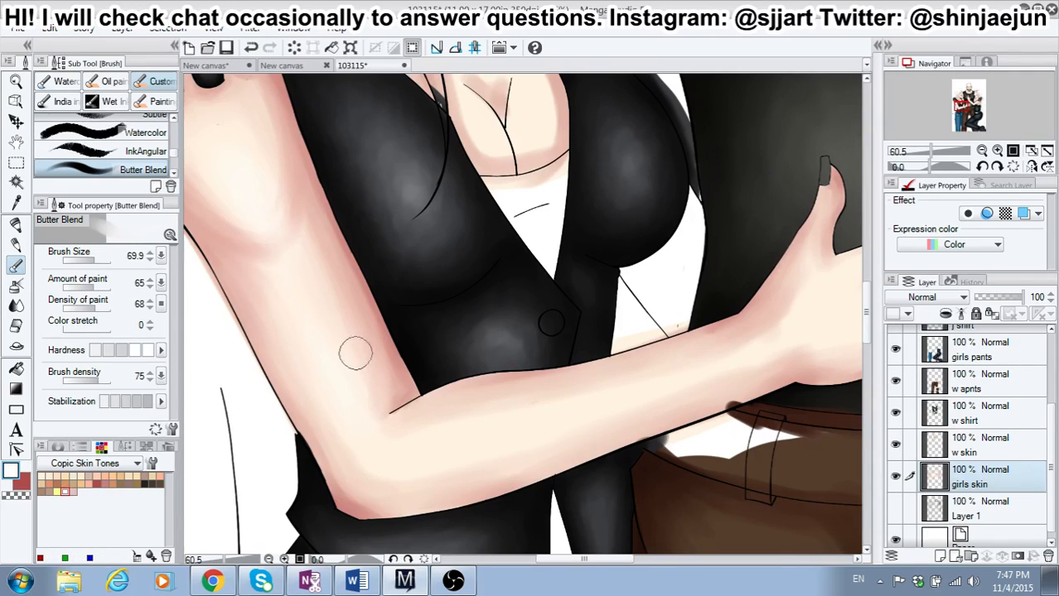
pyautogui.click(105, 484)
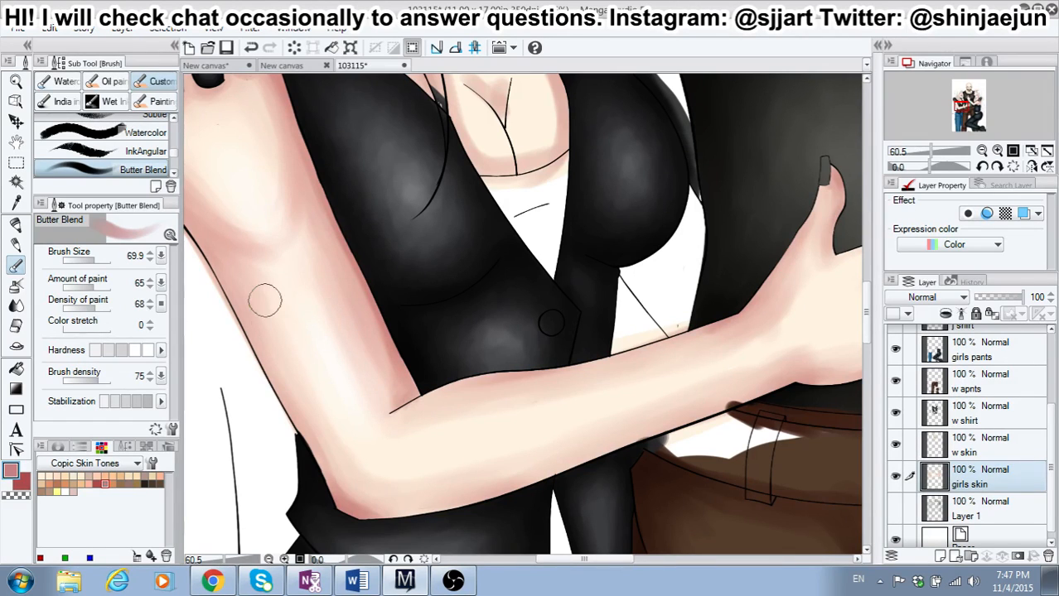
pyautogui.moveTo(264, 307); pyautogui.dragTo(307, 389)
pyautogui.moveTo(267, 332); pyautogui.dragTo(299, 385)
pyautogui.moveTo(255, 316); pyautogui.dragTo(303, 425)
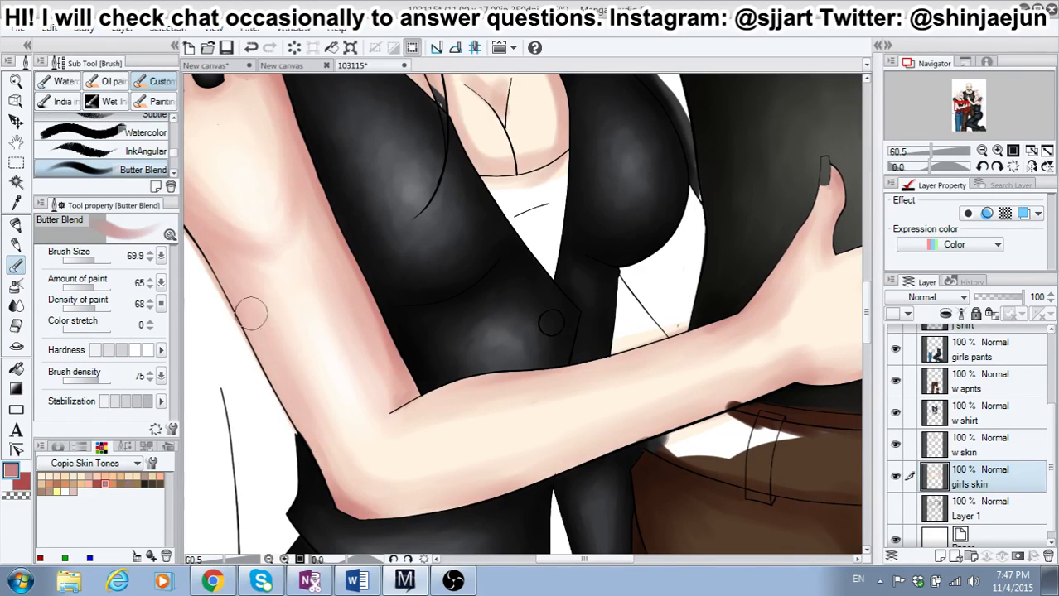
pyautogui.moveTo(251, 313); pyautogui.dragTo(316, 434)
pyautogui.moveTo(277, 353); pyautogui.dragTo(300, 377)
pyautogui.moveTo(315, 428)
pyautogui.mouseDown()
pyautogui.moveTo(331, 473)
pyautogui.moveTo(369, 504)
pyautogui.moveTo(328, 483)
pyautogui.moveTo(338, 492)
pyautogui.moveTo(411, 518)
pyautogui.moveTo(349, 491)
pyautogui.moveTo(386, 510)
pyautogui.mouseUp()
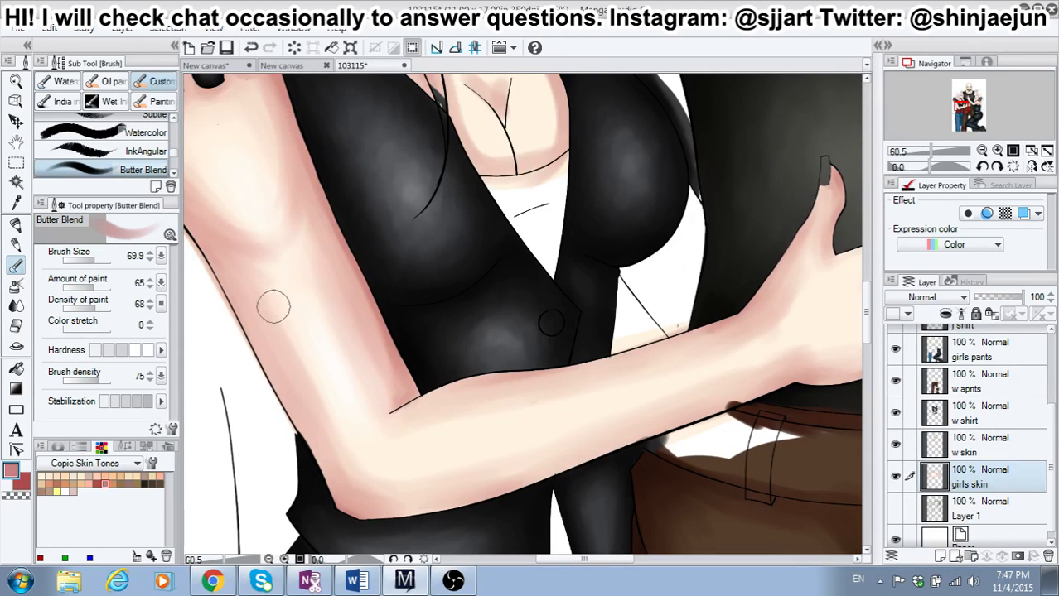
# Step: Set the main color to pale cream, deepen the upper arm's inner edge with red, and blend it toward the elbow crease with dusty pink
pyautogui.click(48, 475)
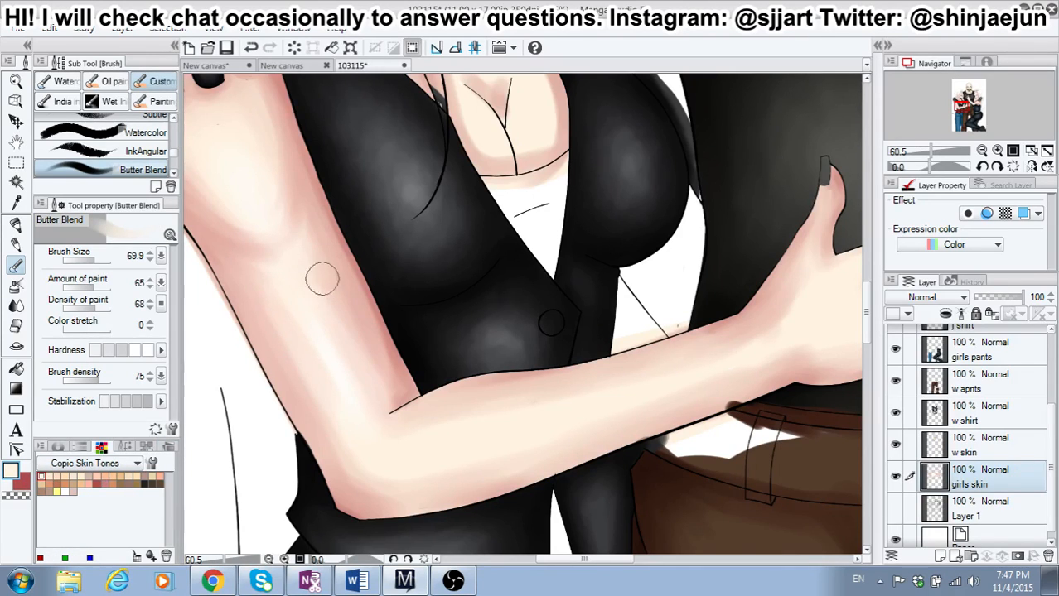
pyautogui.click(40, 484)
pyautogui.moveTo(387, 238)
pyautogui.mouseDown()
pyautogui.moveTo(321, 194)
pyautogui.moveTo(371, 289)
pyautogui.moveTo(325, 204)
pyautogui.moveTo(378, 309)
pyautogui.moveTo(328, 210)
pyautogui.moveTo(345, 272)
pyautogui.moveTo(342, 250)
pyautogui.moveTo(408, 384)
pyautogui.moveTo(355, 293)
pyautogui.moveTo(405, 402)
pyautogui.moveTo(369, 335)
pyautogui.moveTo(378, 370)
pyautogui.moveTo(328, 251)
pyautogui.mouseUp()
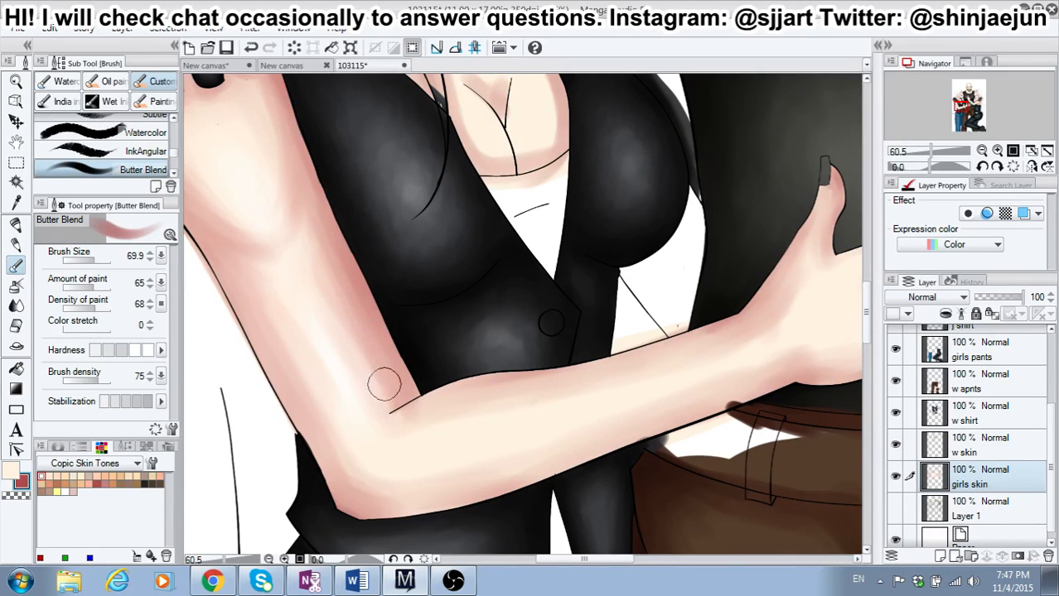
pyautogui.click(42, 482)
pyautogui.click(105, 482)
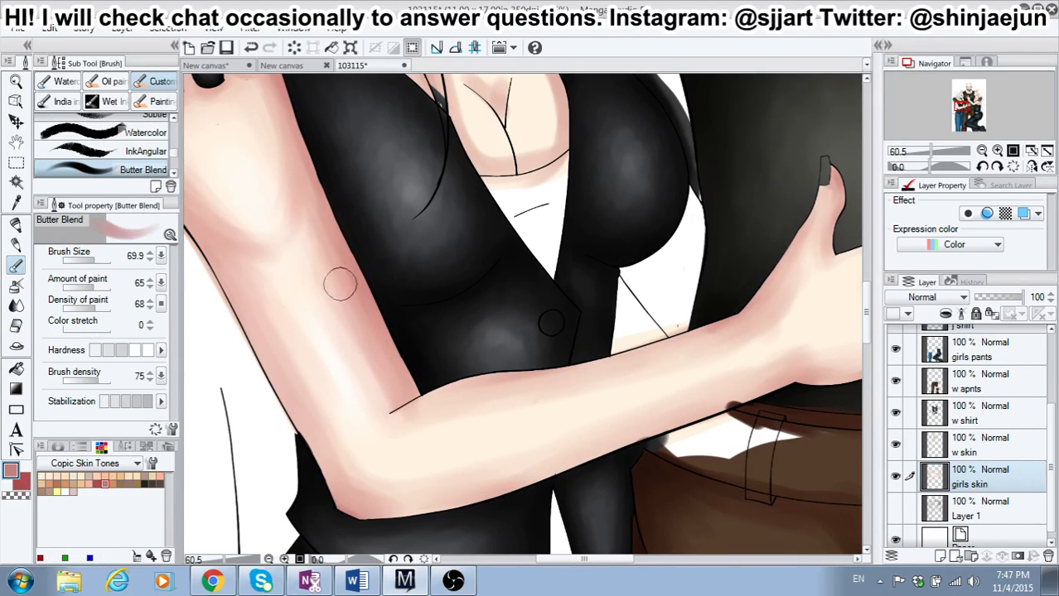
pyautogui.moveTo(326, 247)
pyautogui.mouseDown()
pyautogui.moveTo(364, 312)
pyautogui.moveTo(359, 322)
pyautogui.moveTo(342, 299)
pyautogui.moveTo(362, 361)
pyautogui.mouseUp()
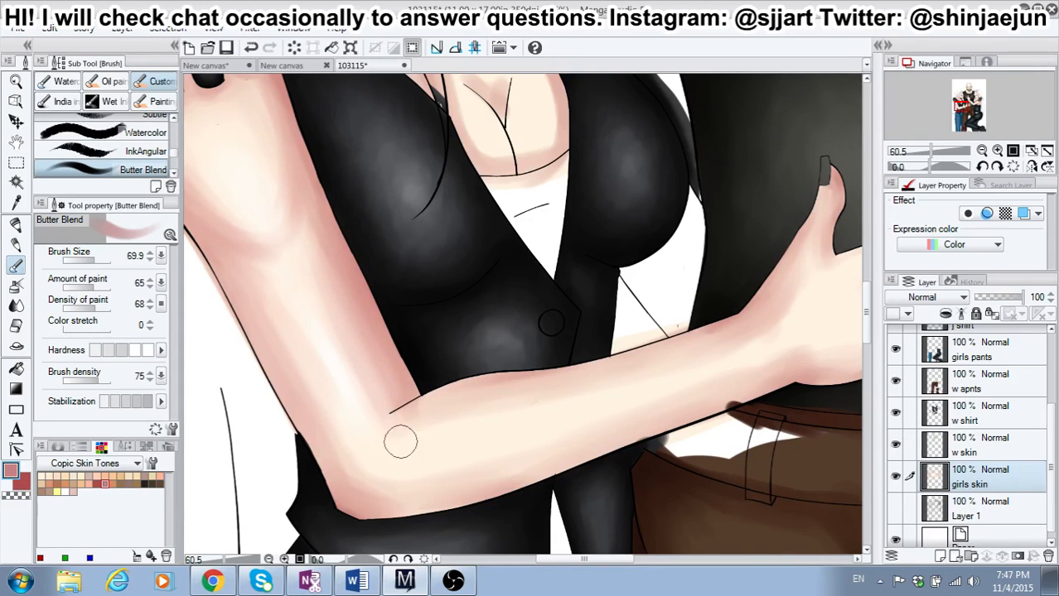
# Step: Switch to red with brush size 59.5 and a higher hardness, and shade the lower and upper edges of the left-hand girl's forearm
pyautogui.scroll(-1, 347, 401)
pyautogui.scroll(-6, 346, 400)
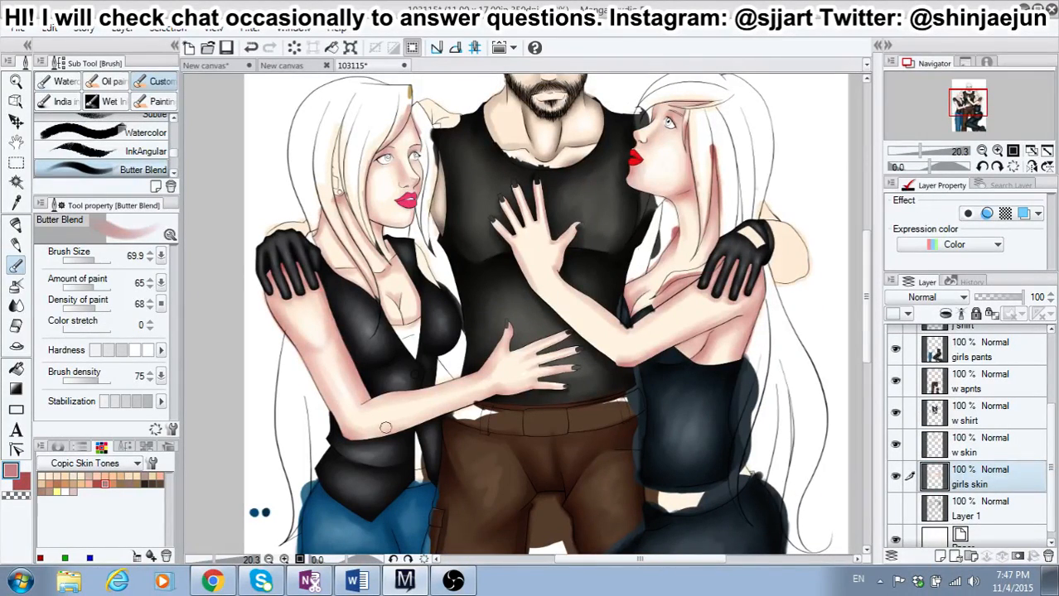
pyautogui.scroll(5, 286, 303)
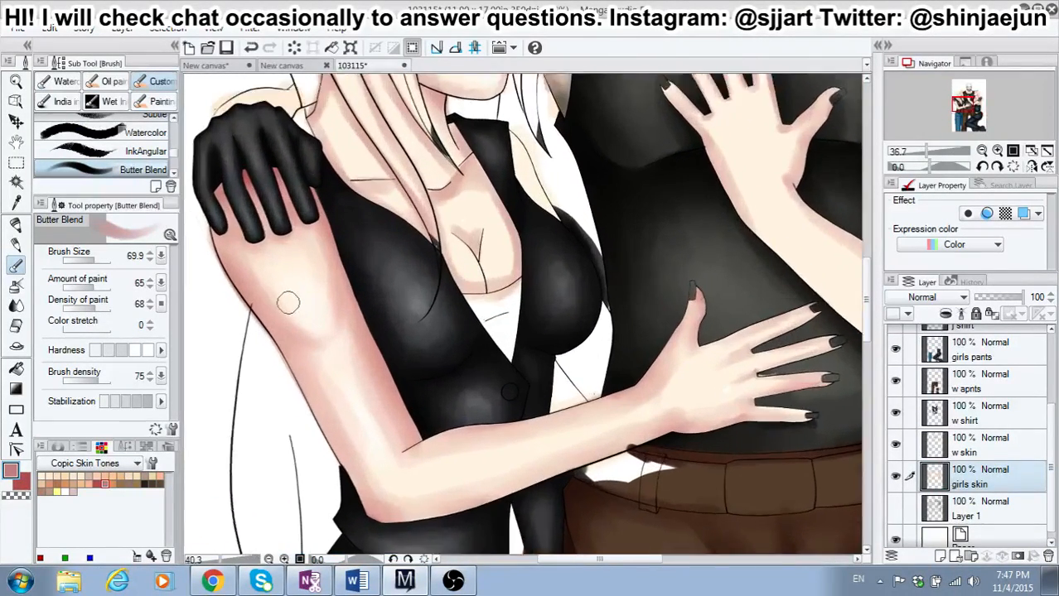
pyautogui.scroll(1, 290, 304)
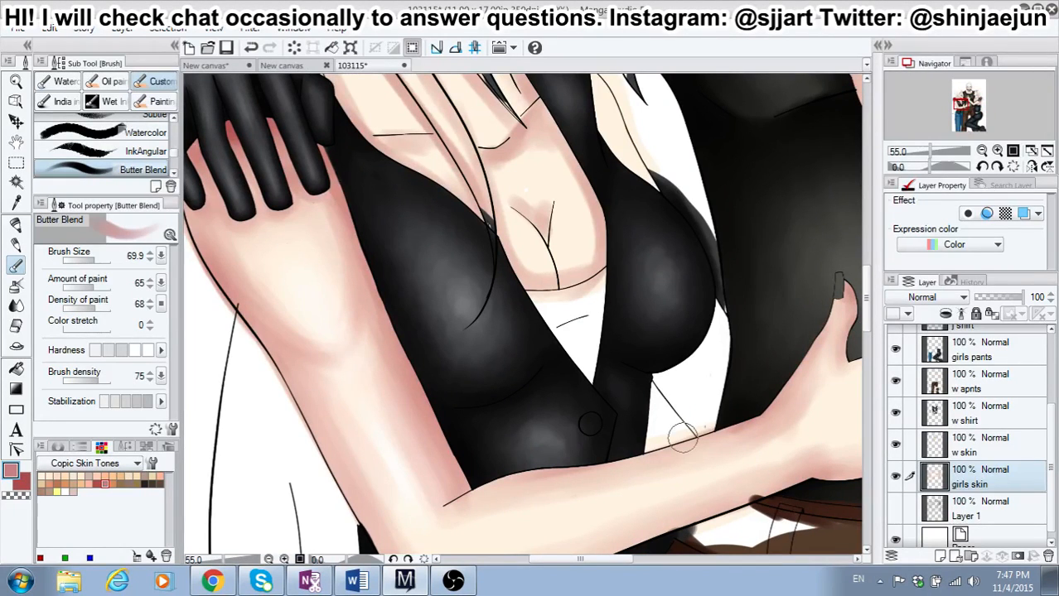
pyautogui.moveTo(868, 318)
pyautogui.mouseDown()
pyautogui.moveTo(870, 345)
pyautogui.moveTo(870, 335)
pyautogui.mouseUp()
pyautogui.click(24, 487)
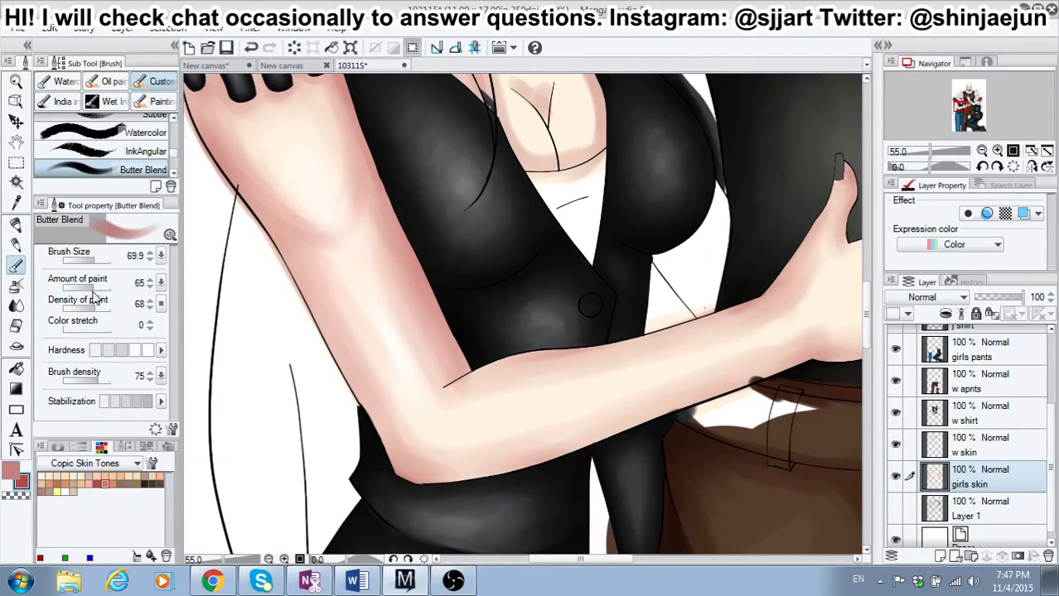
pyautogui.click(135, 350)
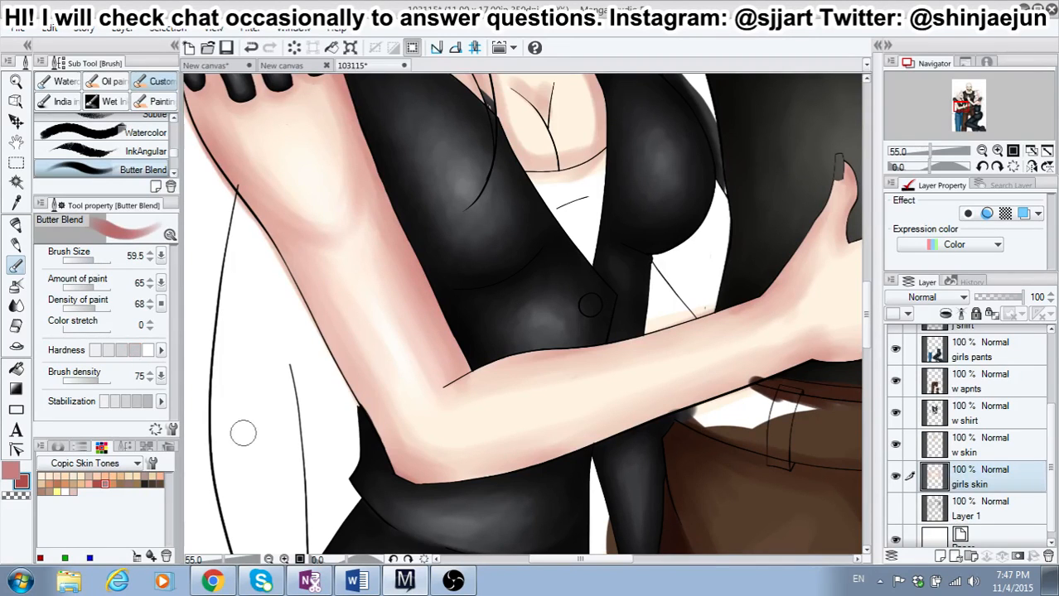
pyautogui.moveTo(412, 478)
pyautogui.mouseDown()
pyautogui.moveTo(559, 523)
pyautogui.moveTo(430, 485)
pyautogui.moveTo(600, 436)
pyautogui.moveTo(671, 429)
pyautogui.moveTo(577, 453)
pyautogui.moveTo(559, 447)
pyautogui.moveTo(665, 416)
pyautogui.moveTo(584, 449)
pyautogui.moveTo(705, 391)
pyautogui.moveTo(656, 417)
pyautogui.moveTo(814, 361)
pyautogui.moveTo(593, 443)
pyautogui.moveTo(609, 431)
pyautogui.moveTo(524, 405)
pyautogui.moveTo(505, 369)
pyautogui.moveTo(458, 384)
pyautogui.moveTo(509, 357)
pyautogui.moveTo(462, 376)
pyautogui.moveTo(771, 297)
pyautogui.mouseUp()
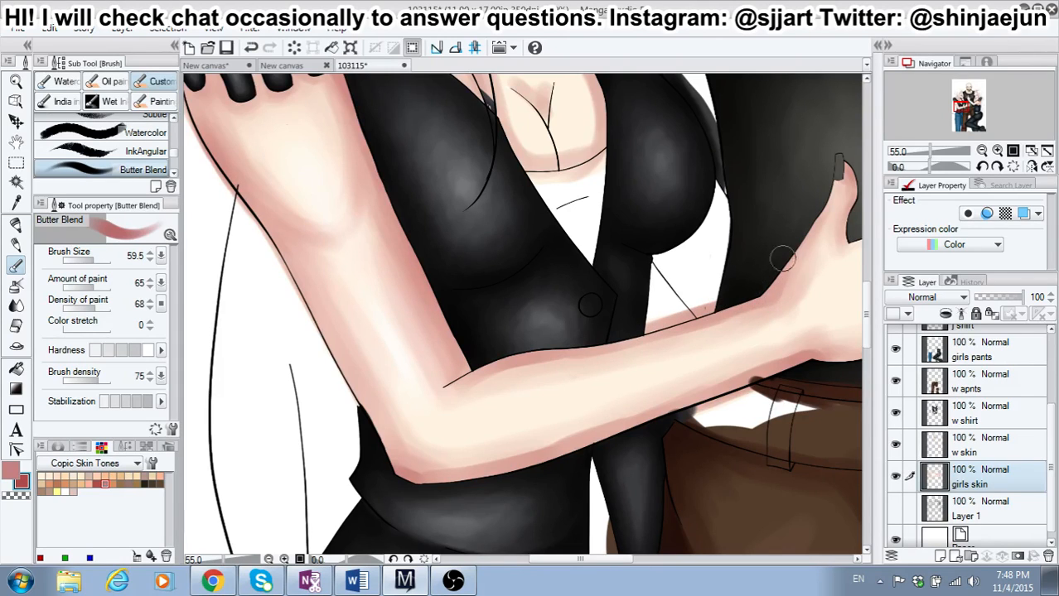
pyautogui.moveTo(476, 382); pyautogui.dragTo(739, 305)
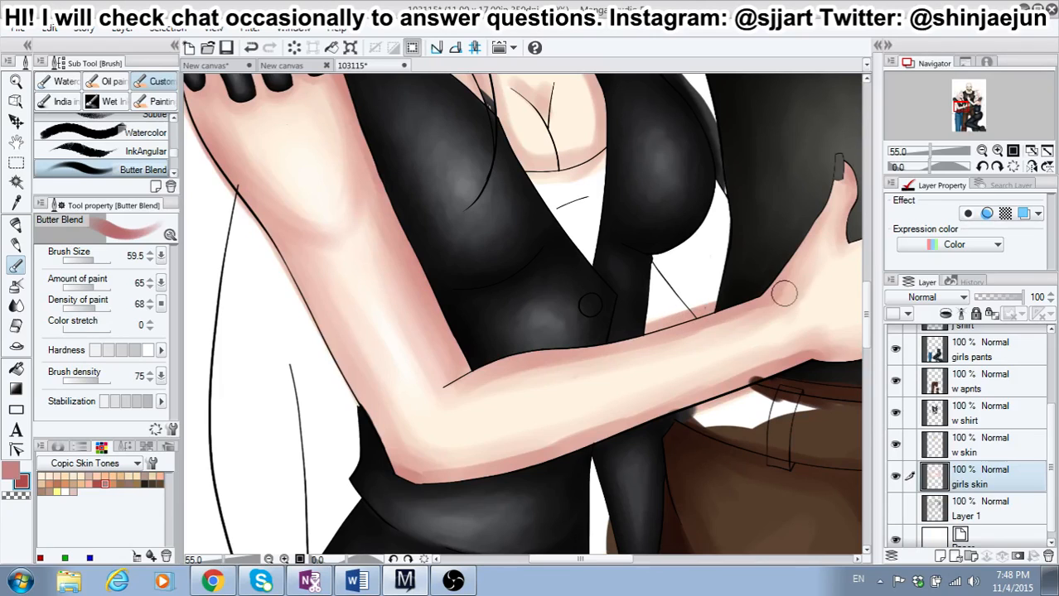
# Step: Switch to dusty pink with a lower hardness, and blend the red shading along the upper and lower edges of the left-hand girl's forearm
pyautogui.moveTo(599, 561); pyautogui.dragTo(613, 562)
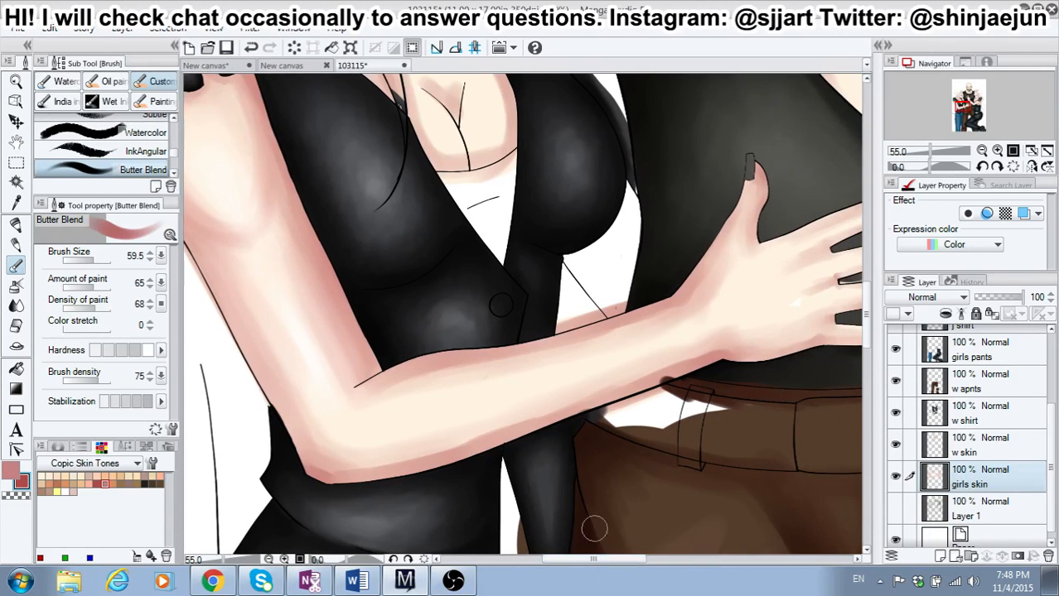
pyautogui.click(12, 481)
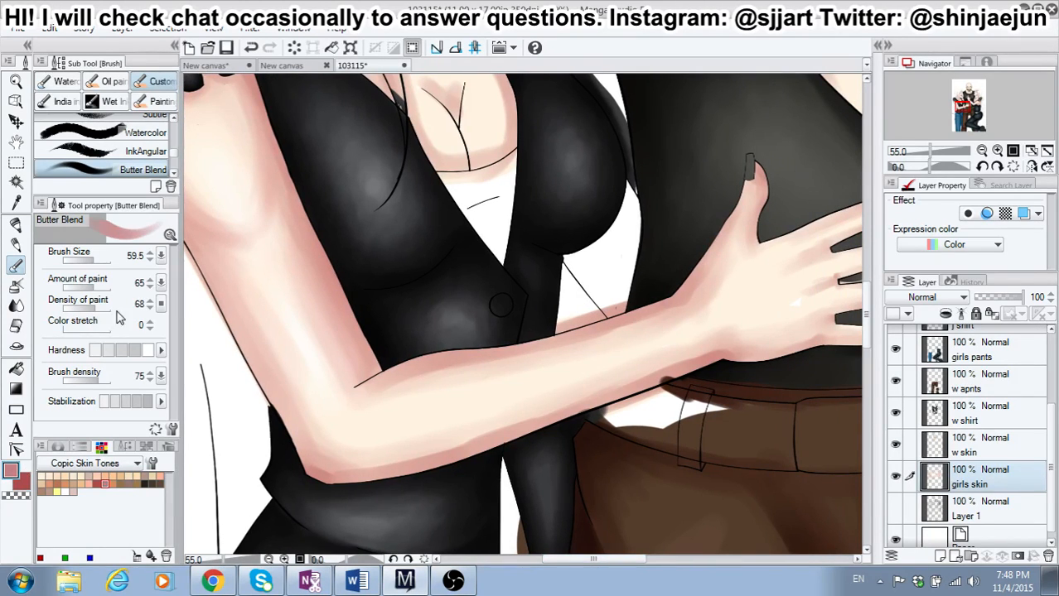
pyautogui.click(121, 350)
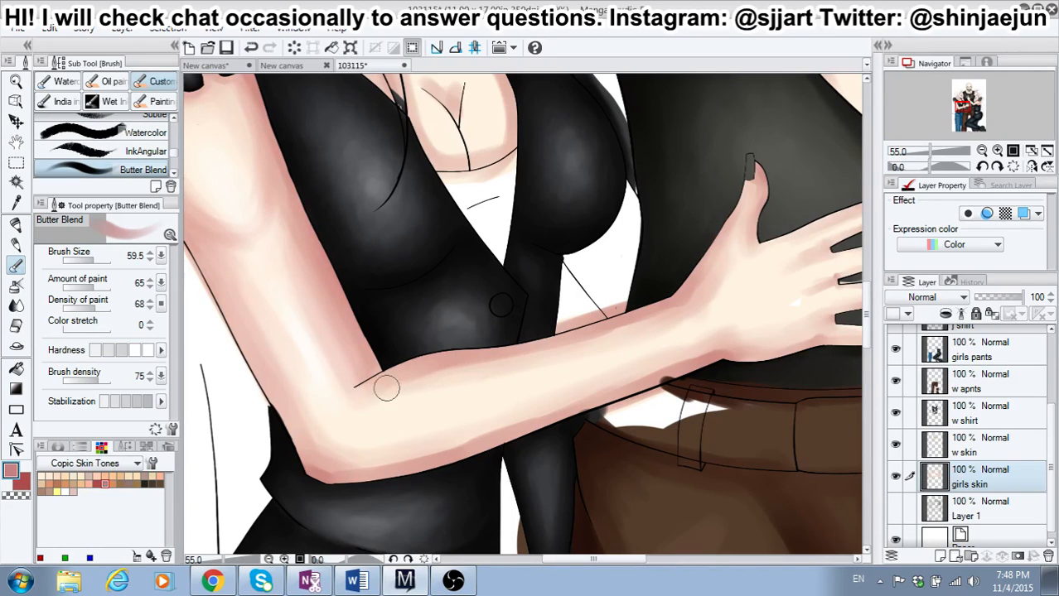
pyautogui.moveTo(386, 387); pyautogui.dragTo(554, 342)
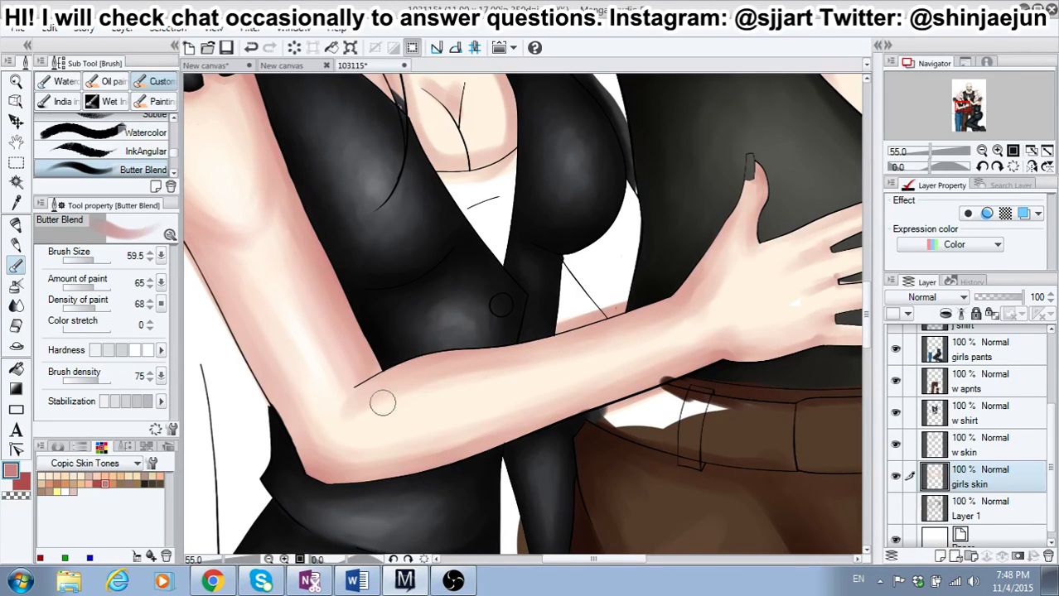
pyautogui.moveTo(446, 442); pyautogui.dragTo(524, 418)
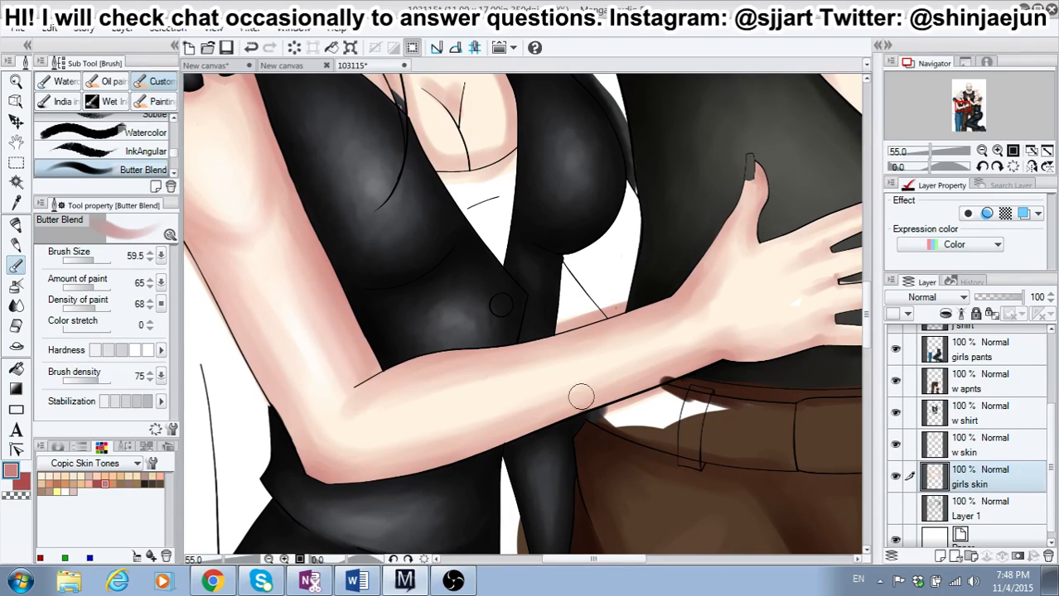
pyautogui.moveTo(610, 383); pyautogui.dragTo(710, 346)
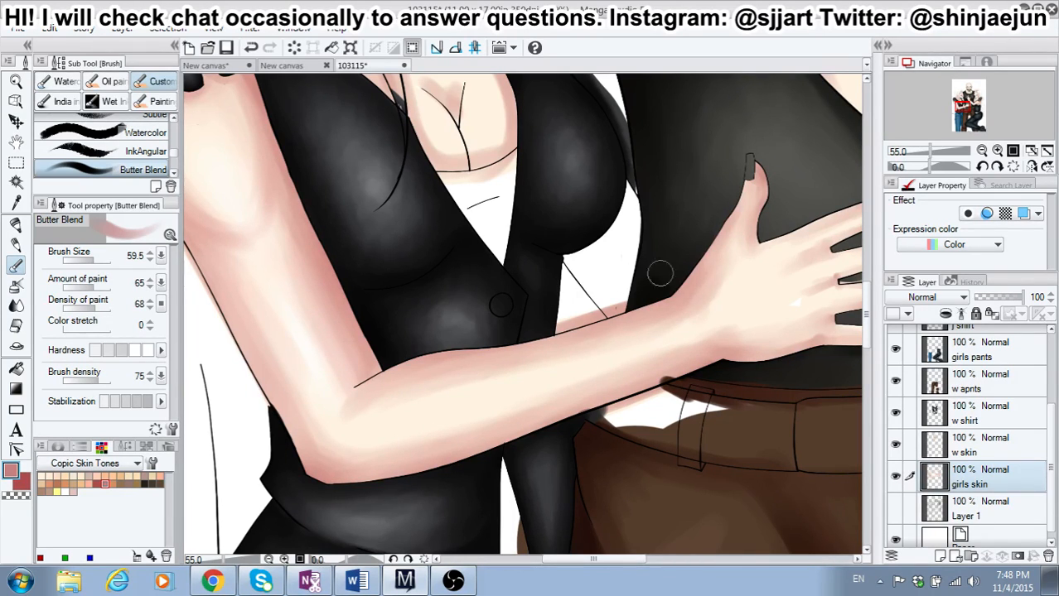
# Step: Switch to red at brush size 26.8, and shade the left-hand girl's lower wrist edge and the outer side of her thumb
pyautogui.click(23, 484)
pyautogui.moveTo(89, 262); pyautogui.dragTo(89, 262)
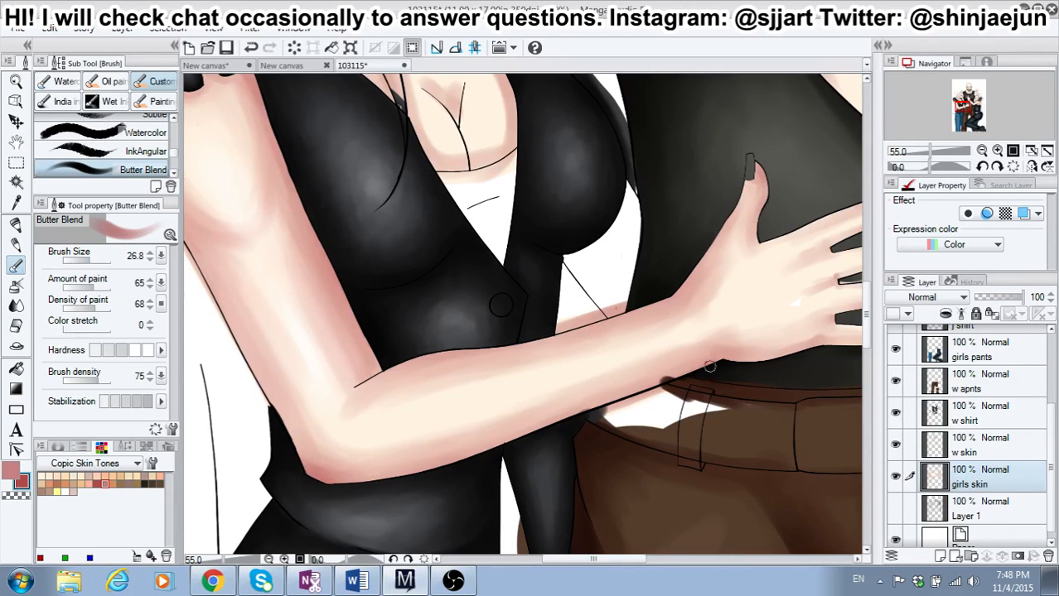
pyautogui.moveTo(709, 366); pyautogui.dragTo(737, 358)
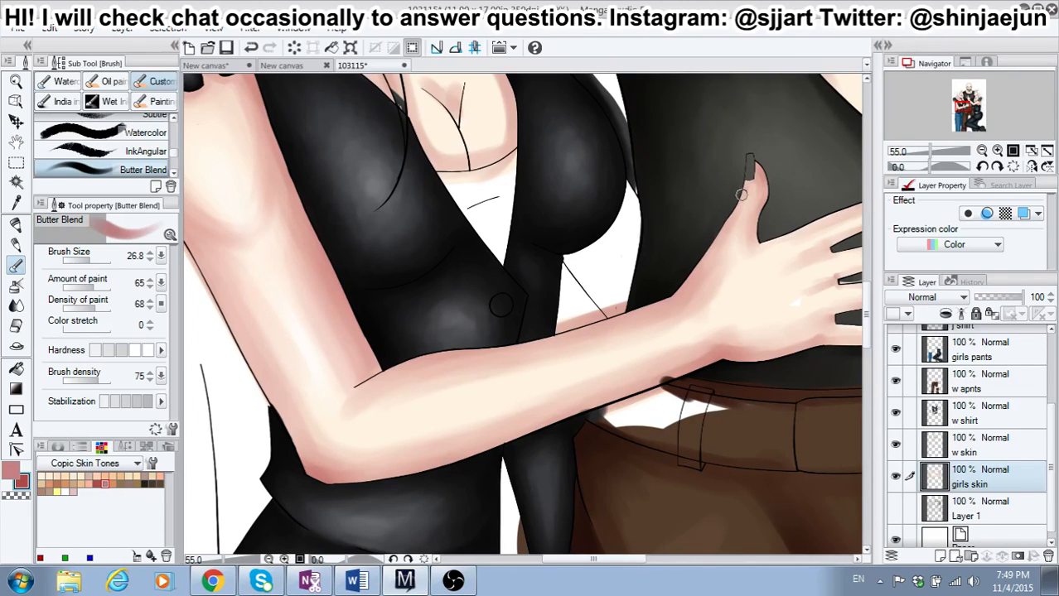
pyautogui.moveTo(749, 178); pyautogui.dragTo(706, 250)
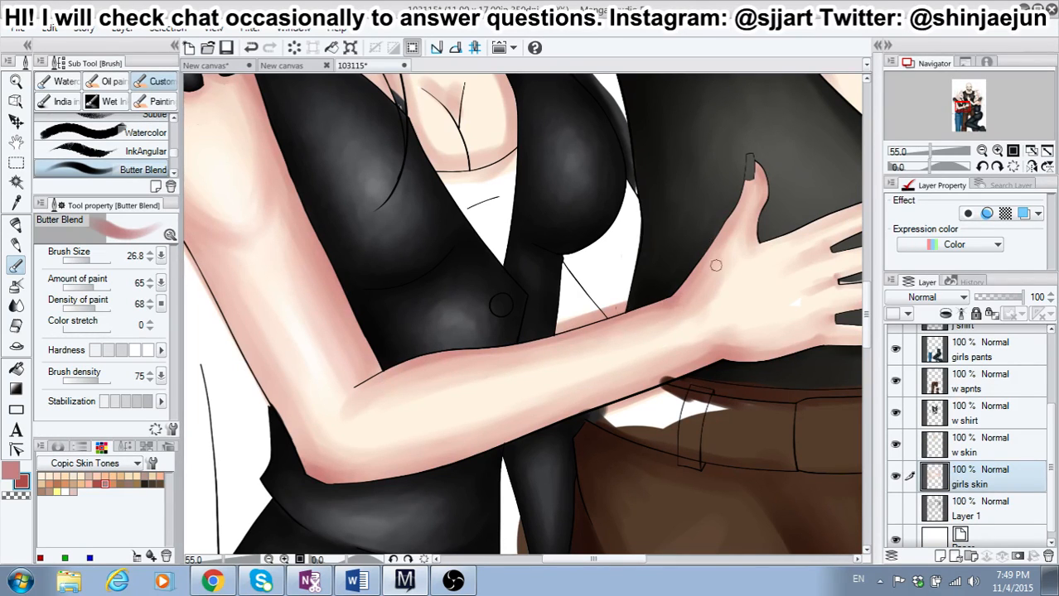
# Step: Shade the edges of the left-hand girl's fingers and the gaps between them in red
pyautogui.moveTo(612, 560); pyautogui.dragTo(632, 560)
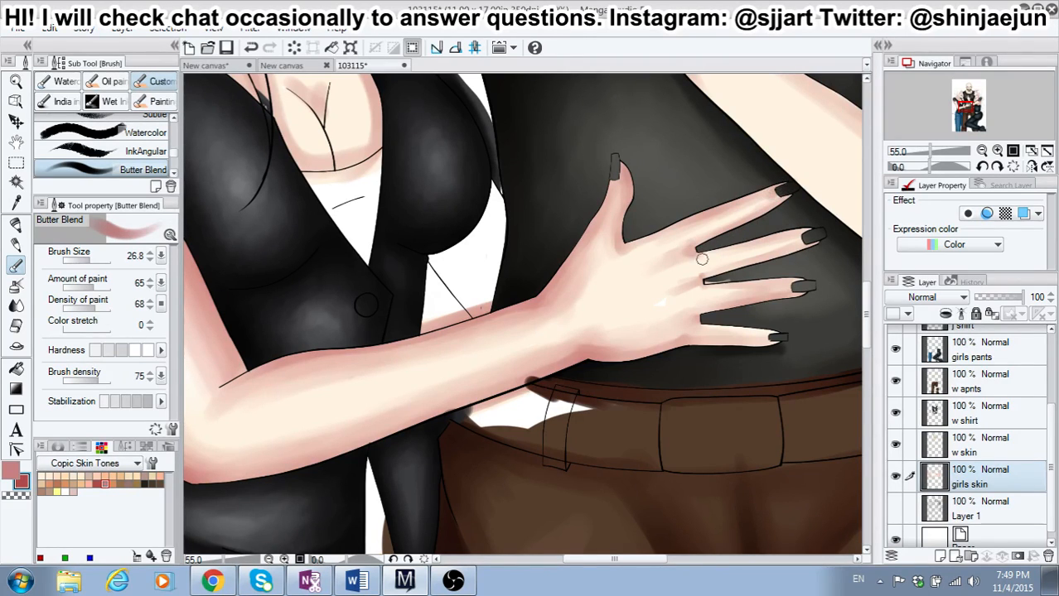
pyautogui.moveTo(701, 254); pyautogui.dragTo(808, 227)
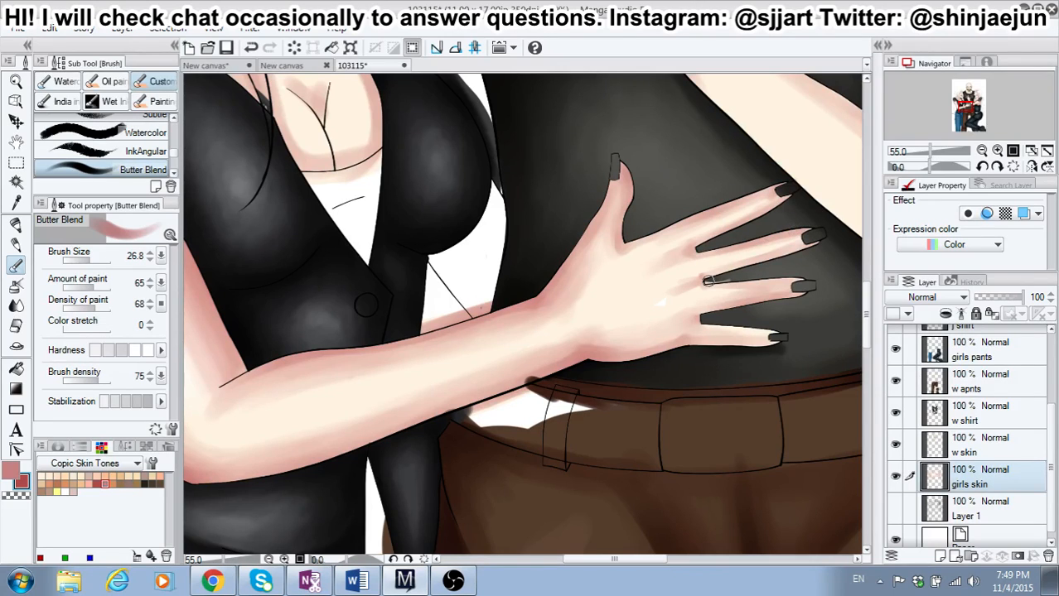
pyautogui.moveTo(708, 280); pyautogui.dragTo(780, 254)
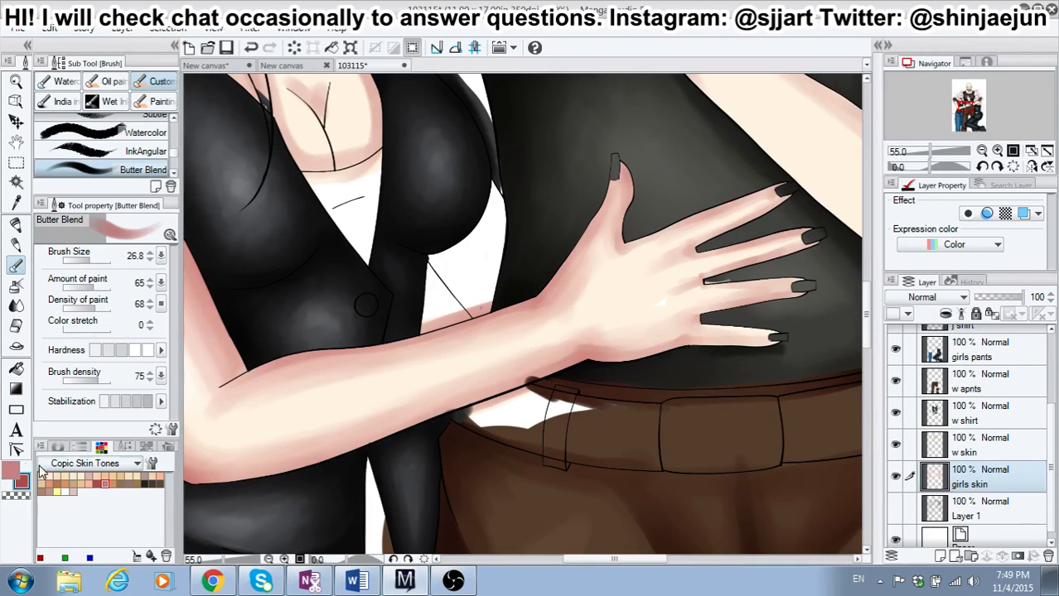
# Step: Switch to dusty pink with a lower hardness, and soften the shading on the left-hand girl's hand and fingers
pyautogui.click(14, 473)
pyautogui.click(108, 353)
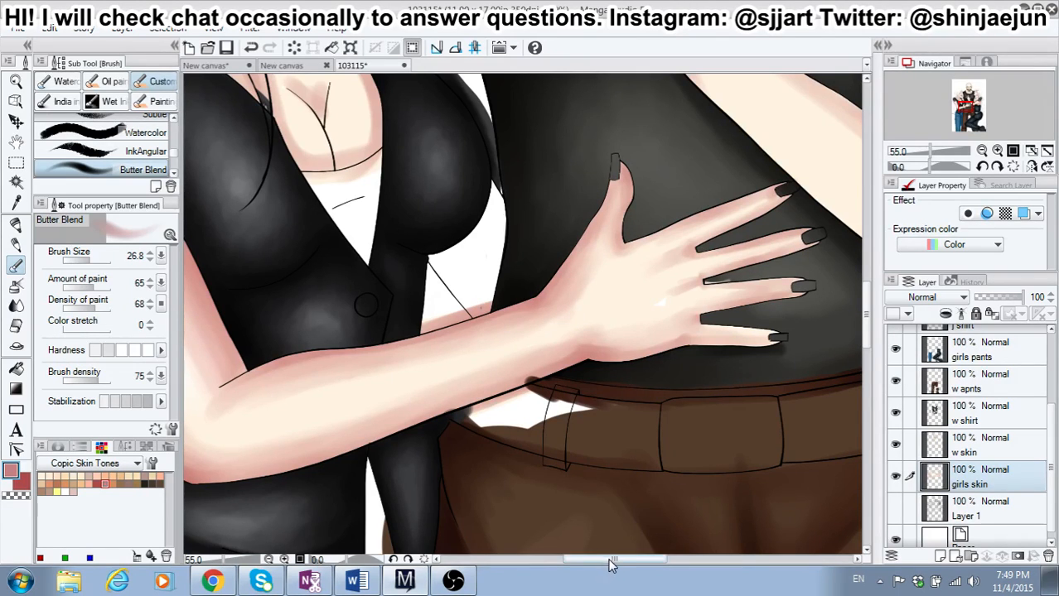
pyautogui.moveTo(610, 561); pyautogui.dragTo(590, 561)
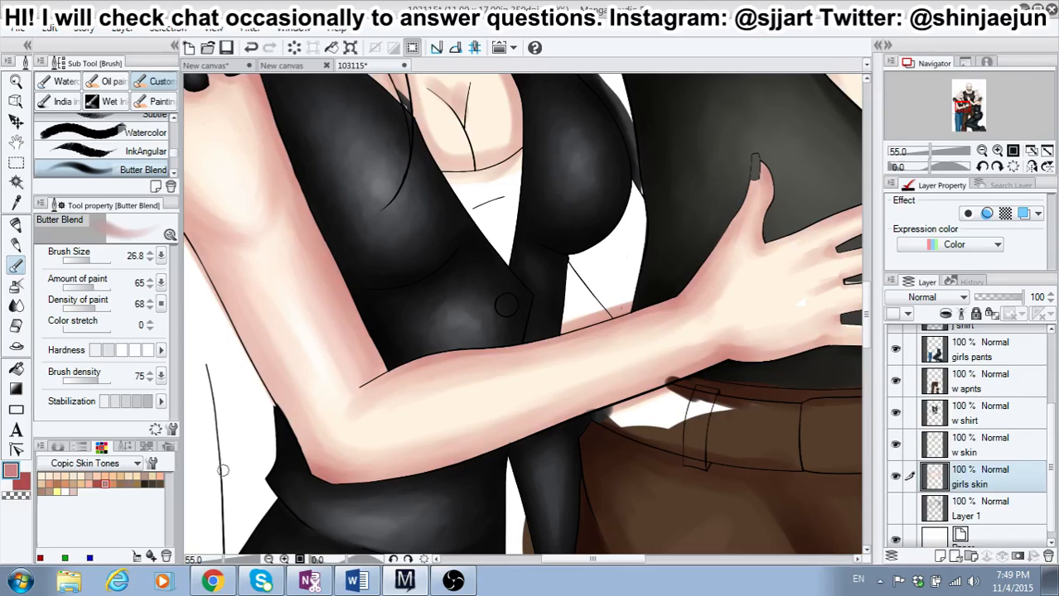
# Step: Switch to white at brush size 43.3, and highlight the left-hand girl's forearm and the back of her hand
pyautogui.click(65, 492)
pyautogui.click(93, 261)
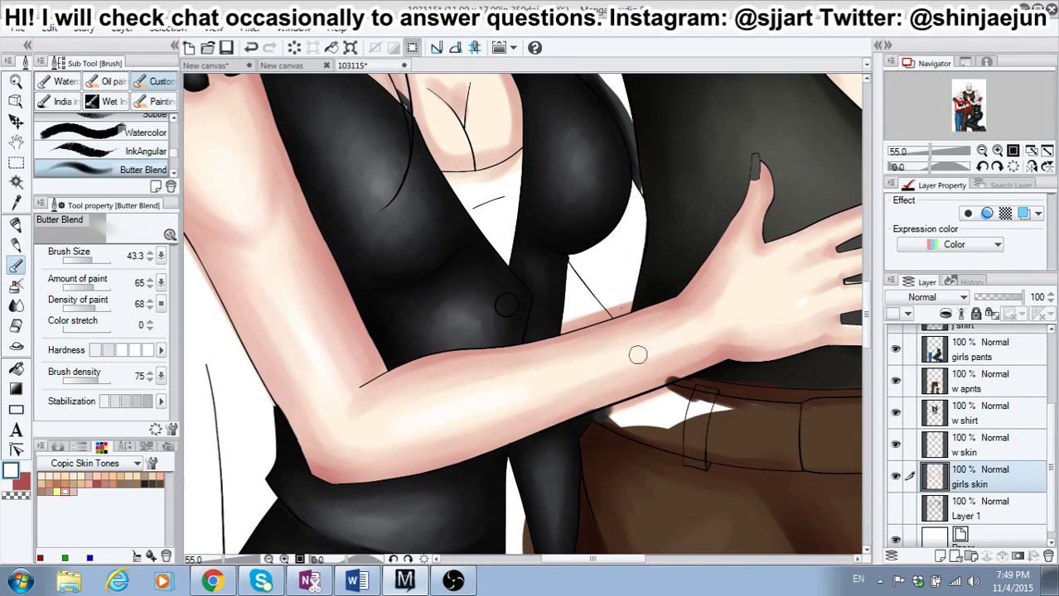
pyautogui.moveTo(560, 560); pyautogui.dragTo(588, 559)
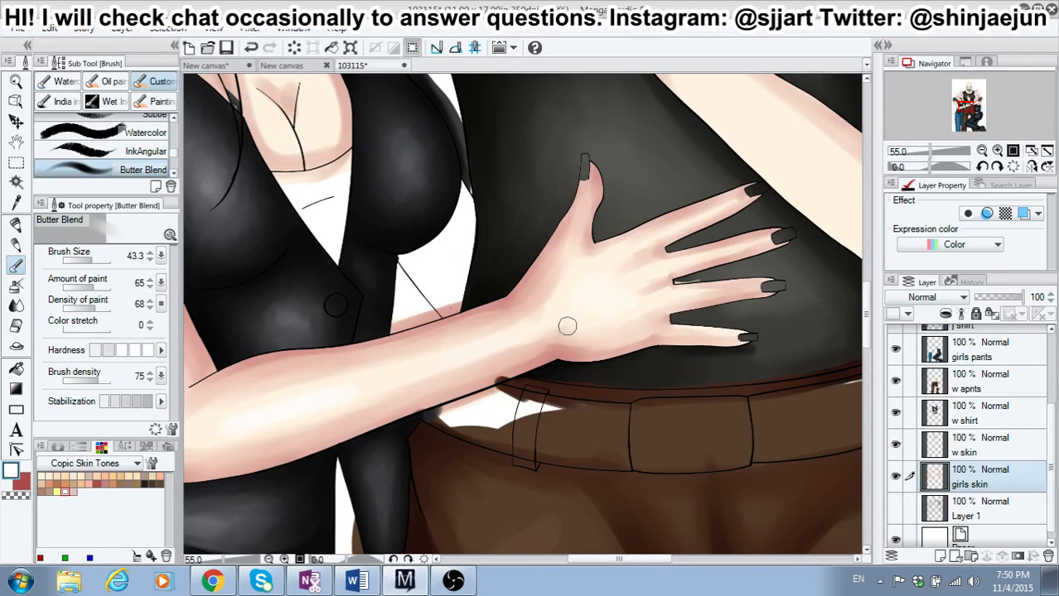
# Step: Examine the shaded arms, hands and faces of both girls across the illustration
pyautogui.scroll(-4, 409, 282)
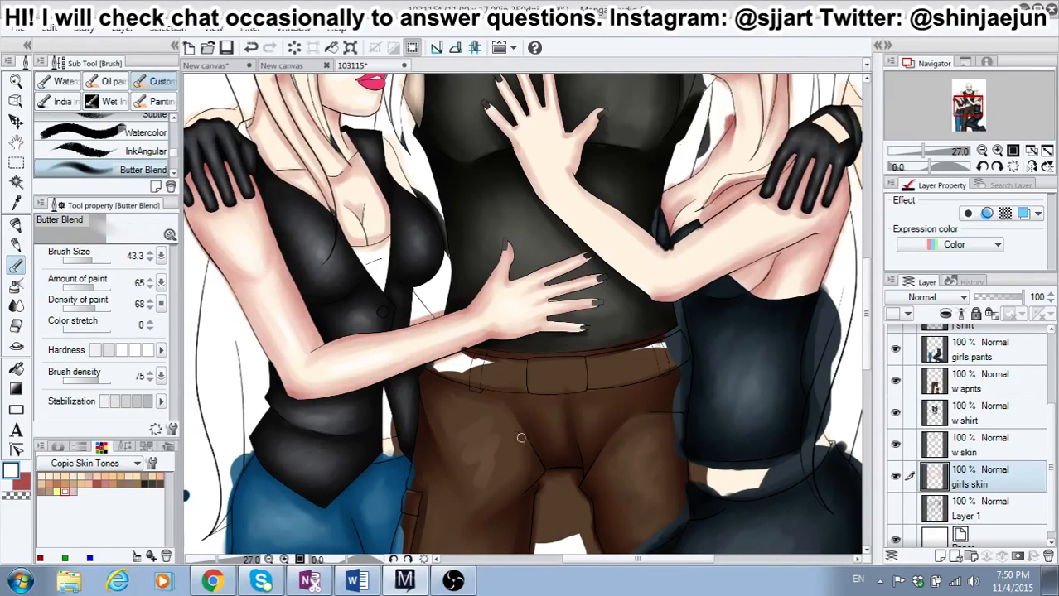
pyautogui.scroll(-2, 521, 437)
pyautogui.scroll(3, 451, 333)
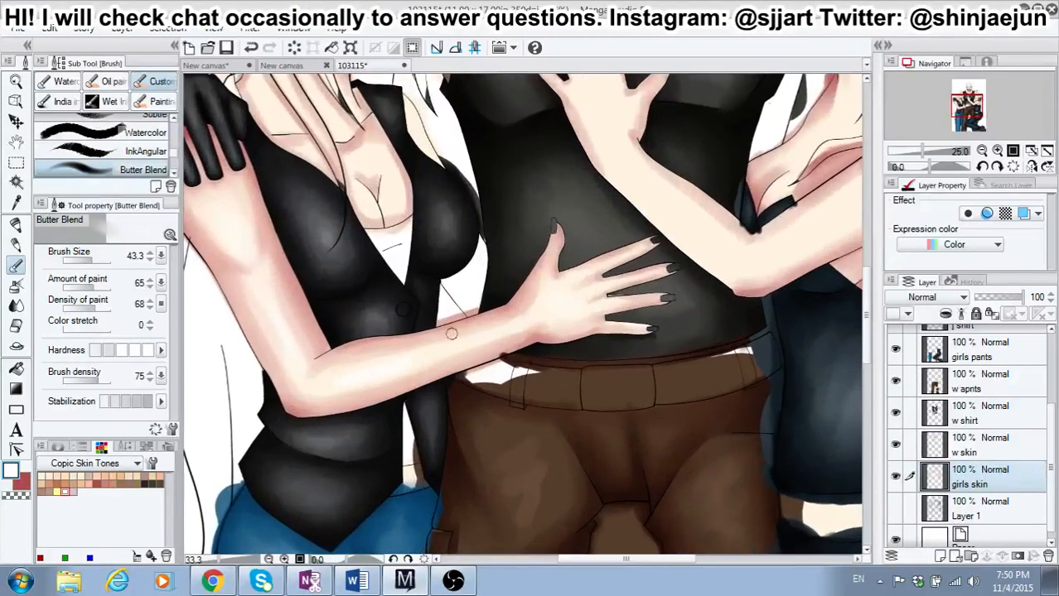
pyautogui.scroll(-2, 751, 264)
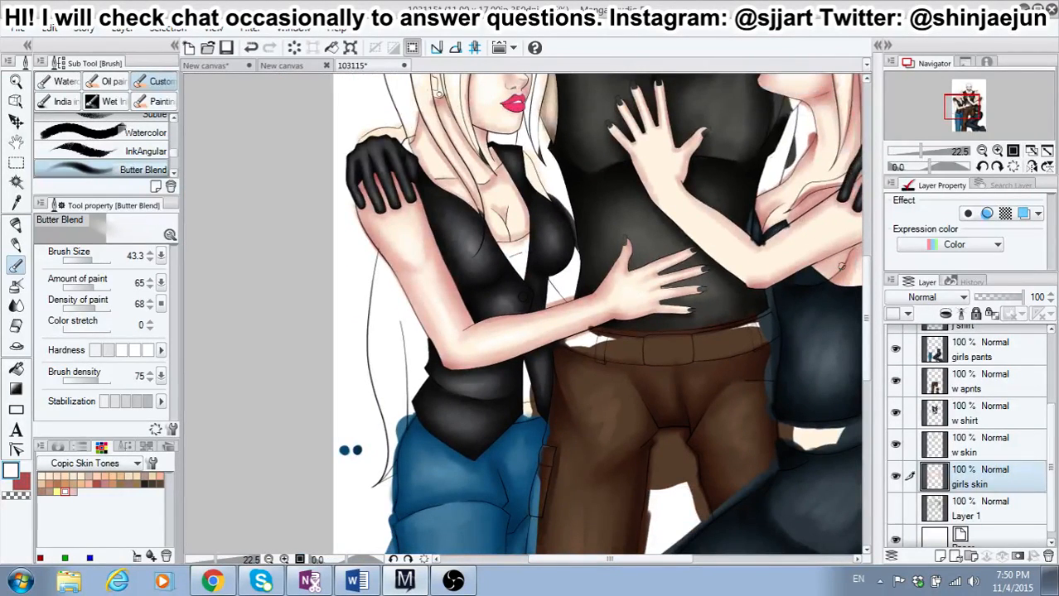
pyautogui.moveTo(867, 288); pyautogui.dragTo(871, 266)
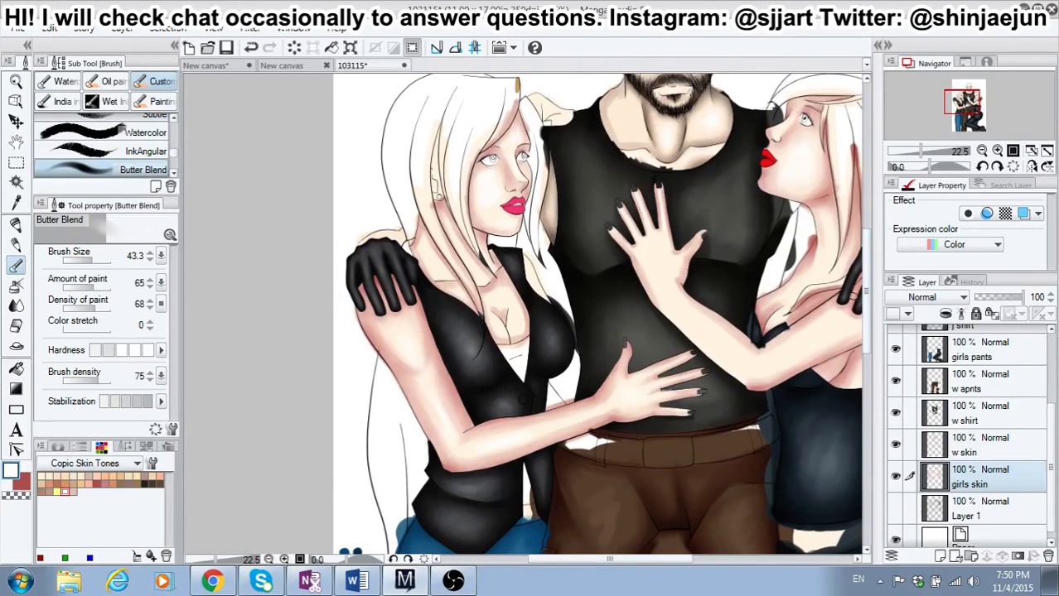
pyautogui.scroll(3, 823, 333)
pyautogui.scroll(1, 829, 334)
pyautogui.scroll(2, 556, 183)
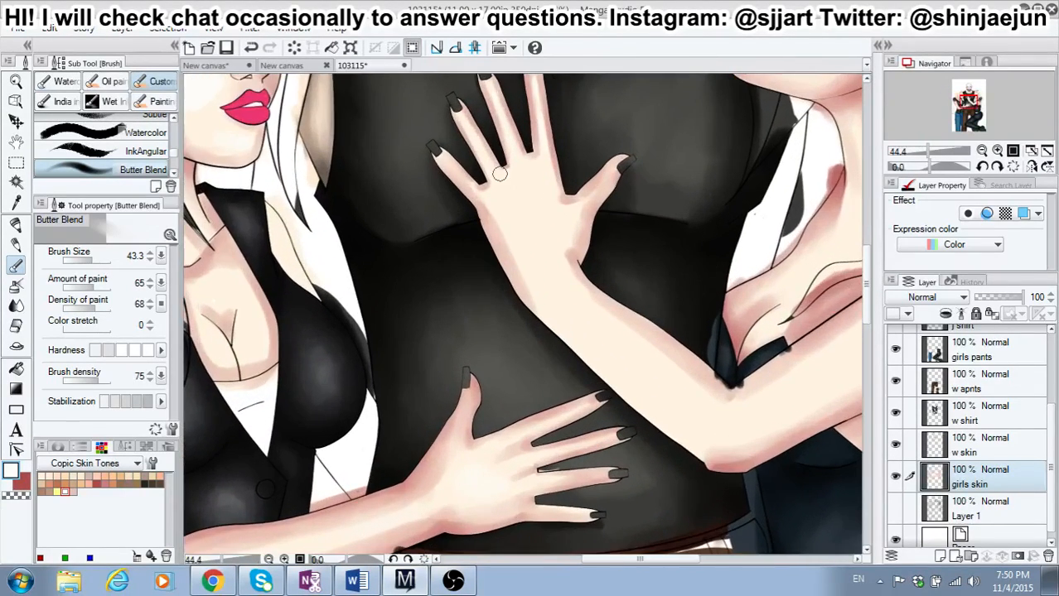
pyautogui.scroll(-1, 675, 353)
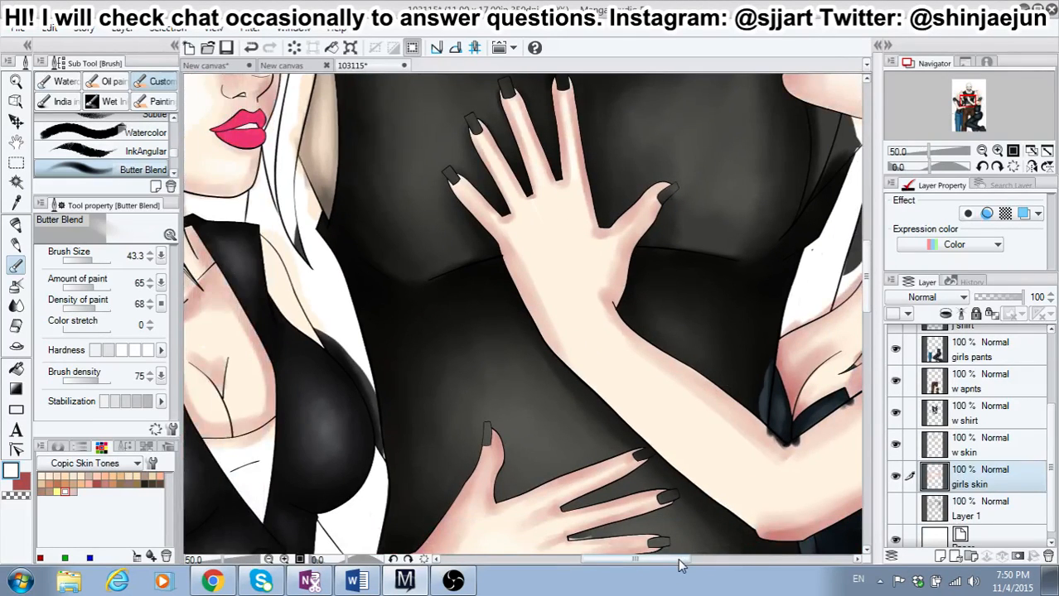
# Step: Switch to dusty pink, and shade the lower edge of the right-hand girl's forearm from the wrist to the elbow
pyautogui.moveTo(680, 560); pyautogui.dragTo(721, 553)
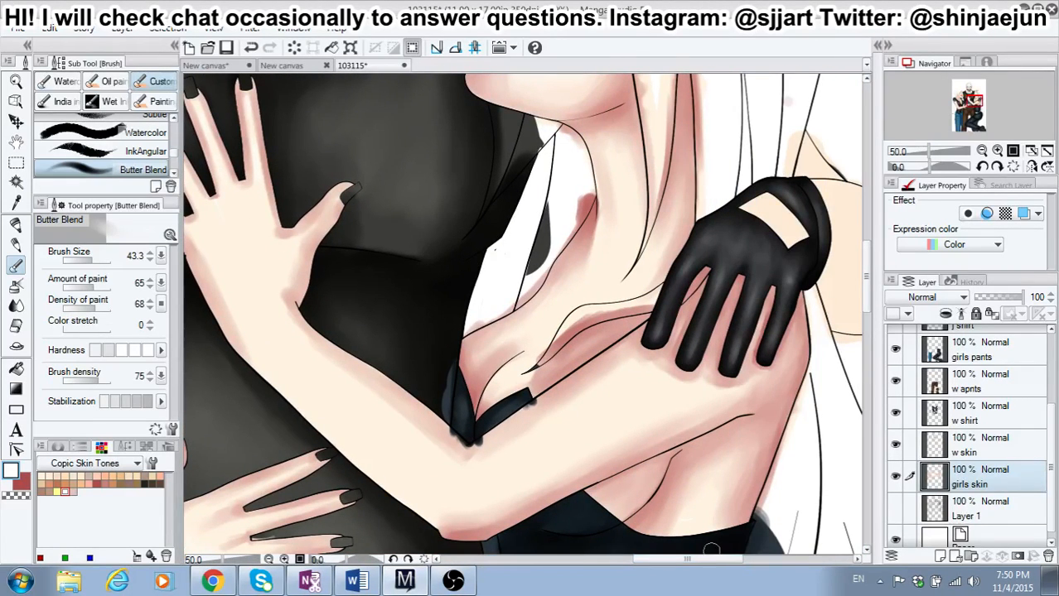
pyautogui.click(104, 483)
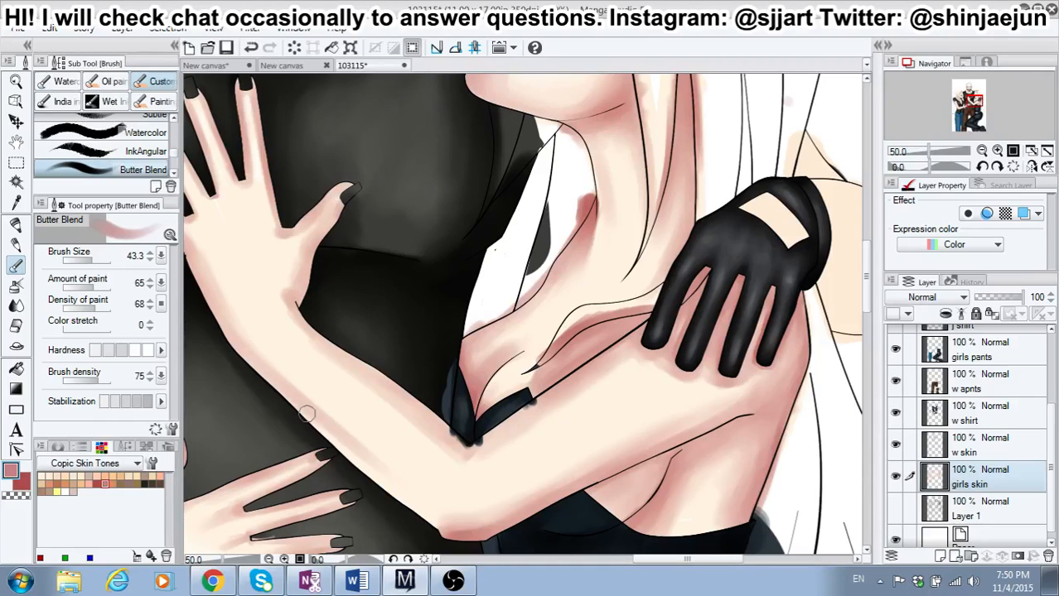
pyautogui.moveTo(326, 429); pyautogui.dragTo(427, 514)
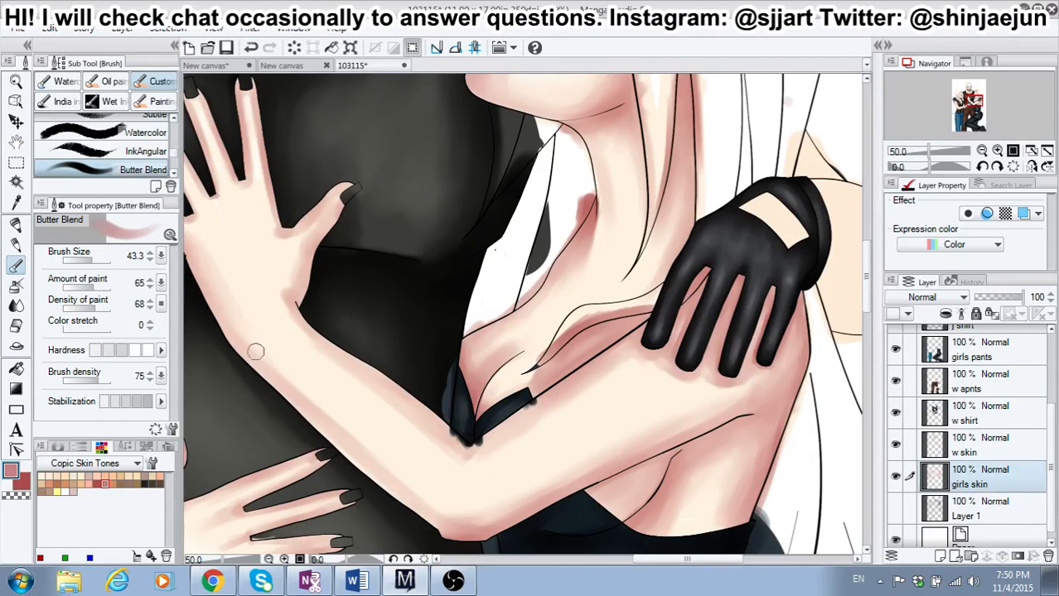
pyautogui.moveTo(260, 355); pyautogui.dragTo(340, 420)
pyautogui.moveTo(288, 378); pyautogui.dragTo(384, 463)
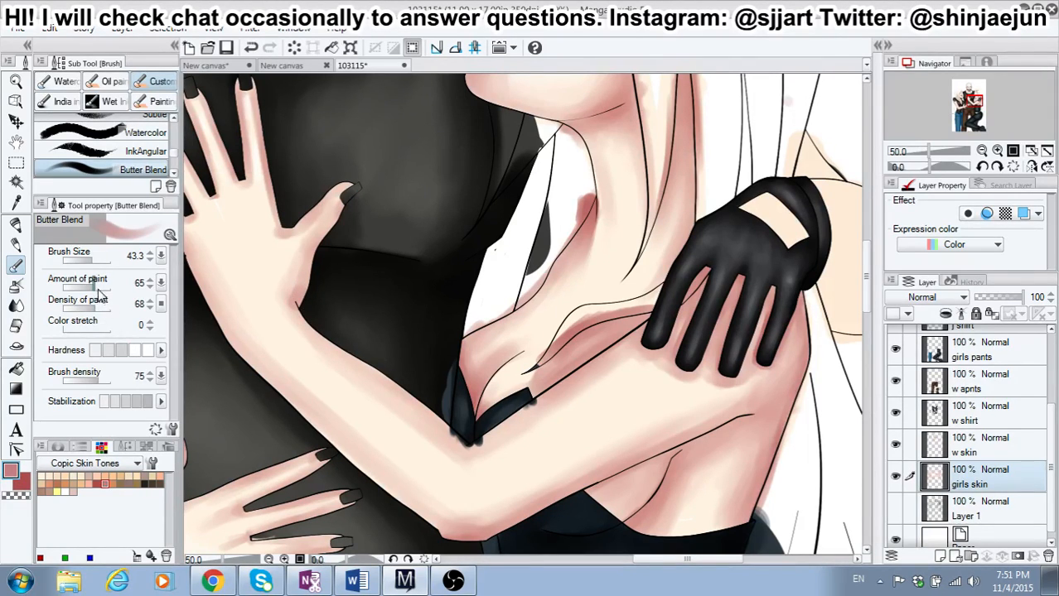
# Step: Raise the amount of paint to 69, shade the upper edge of the right-hand girl's forearm, and build up the lower edge in dusty pink
pyautogui.moveTo(93, 288); pyautogui.dragTo(101, 287)
pyautogui.moveTo(296, 299)
pyautogui.mouseDown()
pyautogui.moveTo(303, 283)
pyautogui.moveTo(294, 301)
pyautogui.moveTo(459, 437)
pyautogui.moveTo(448, 430)
pyautogui.mouseUp()
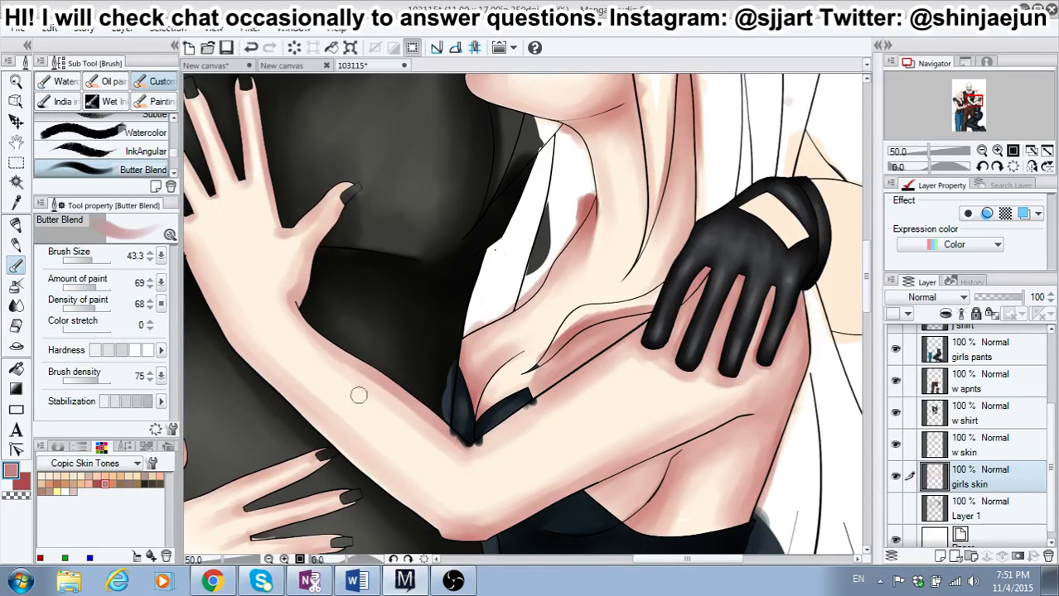
pyautogui.moveTo(209, 306)
pyautogui.mouseDown()
pyautogui.moveTo(223, 328)
pyautogui.moveTo(198, 289)
pyautogui.moveTo(254, 371)
pyautogui.moveTo(241, 354)
pyautogui.moveTo(341, 445)
pyautogui.mouseUp()
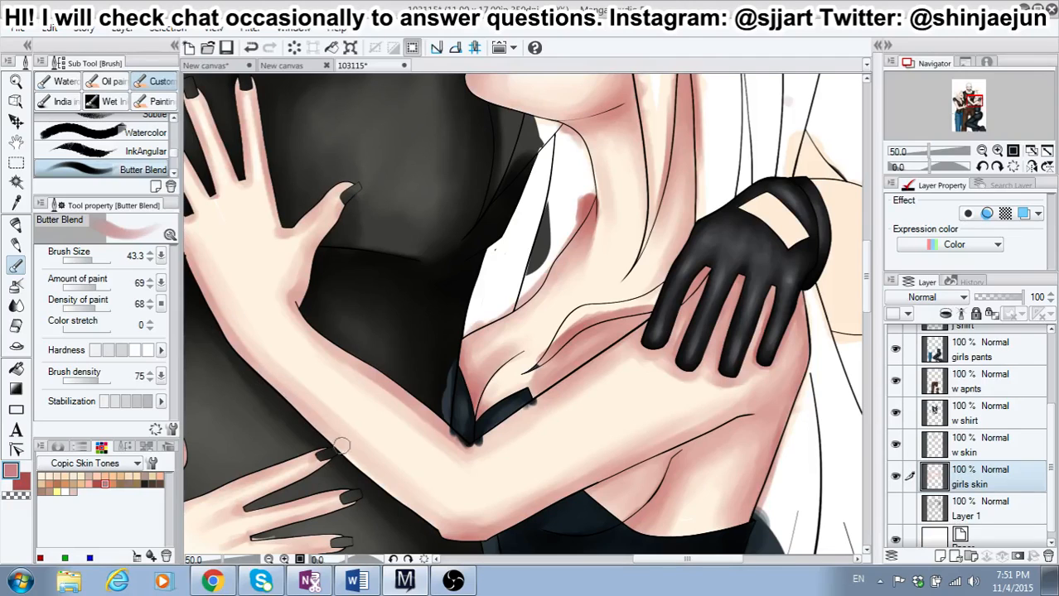
pyautogui.moveTo(278, 389); pyautogui.dragTo(376, 478)
pyautogui.moveTo(338, 448); pyautogui.dragTo(411, 504)
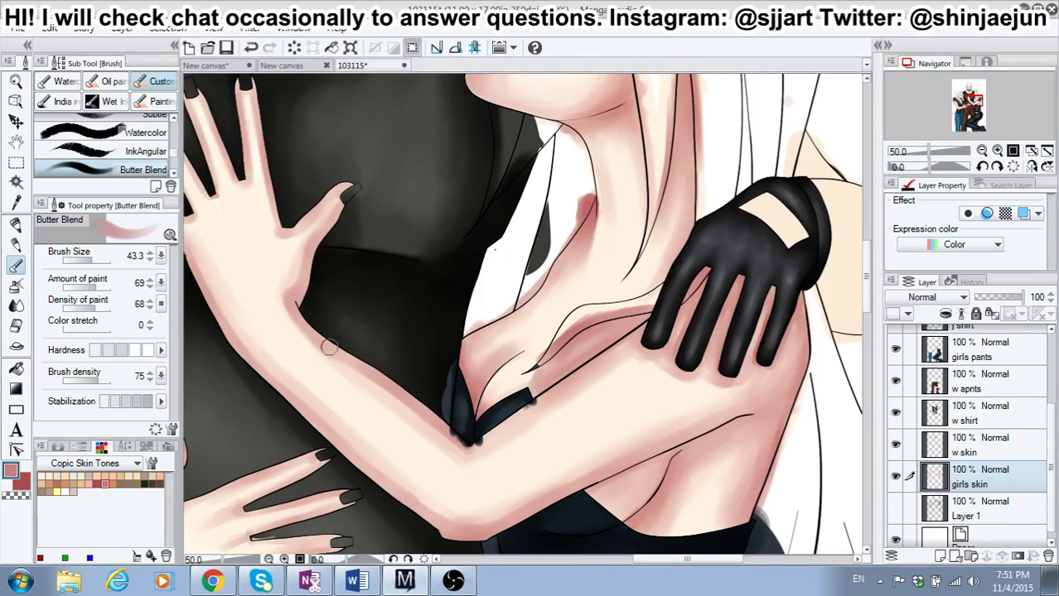
# Step: Deepen the right-hand girl's thumb base and upper forearm edge with red, and blend them with dusty pink at brush size 69.9 and lower hardness
pyautogui.click(22, 483)
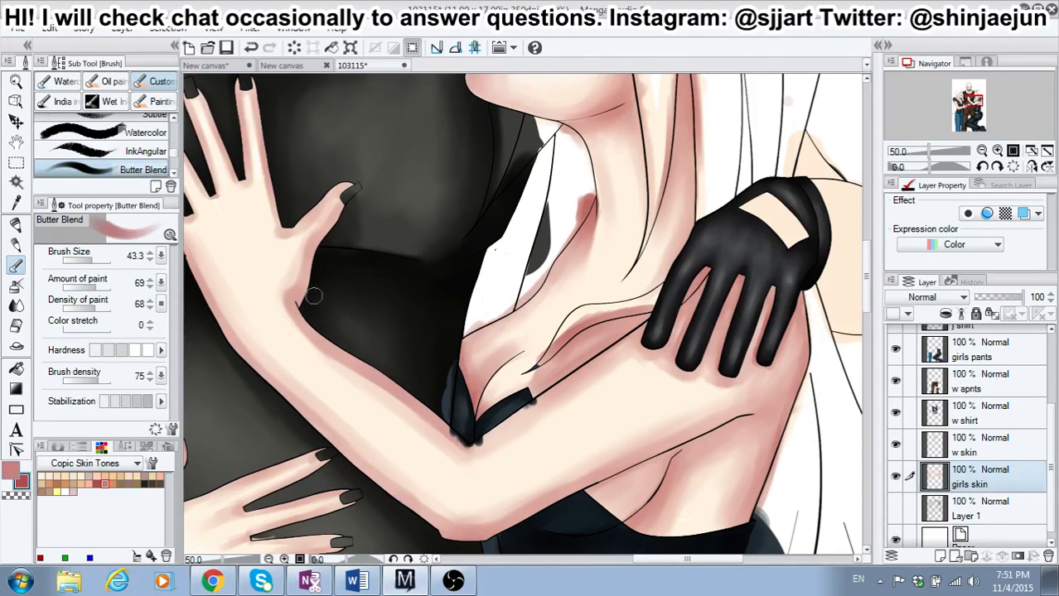
pyautogui.moveTo(295, 300)
pyautogui.mouseDown()
pyautogui.moveTo(318, 242)
pyautogui.moveTo(351, 226)
pyautogui.mouseUp()
pyautogui.moveTo(303, 310); pyautogui.dragTo(398, 387)
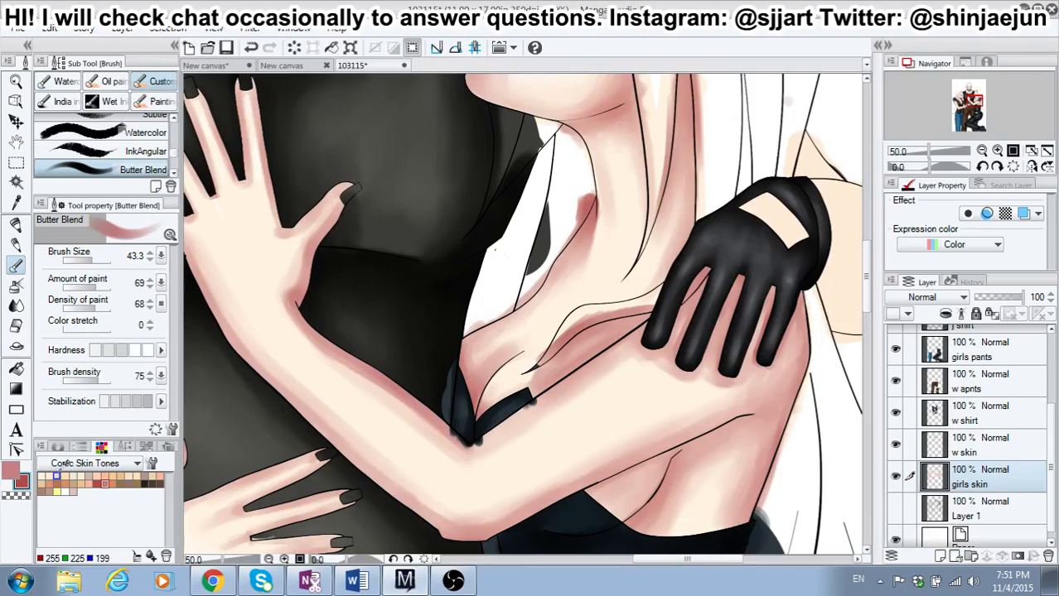
pyautogui.click(110, 352)
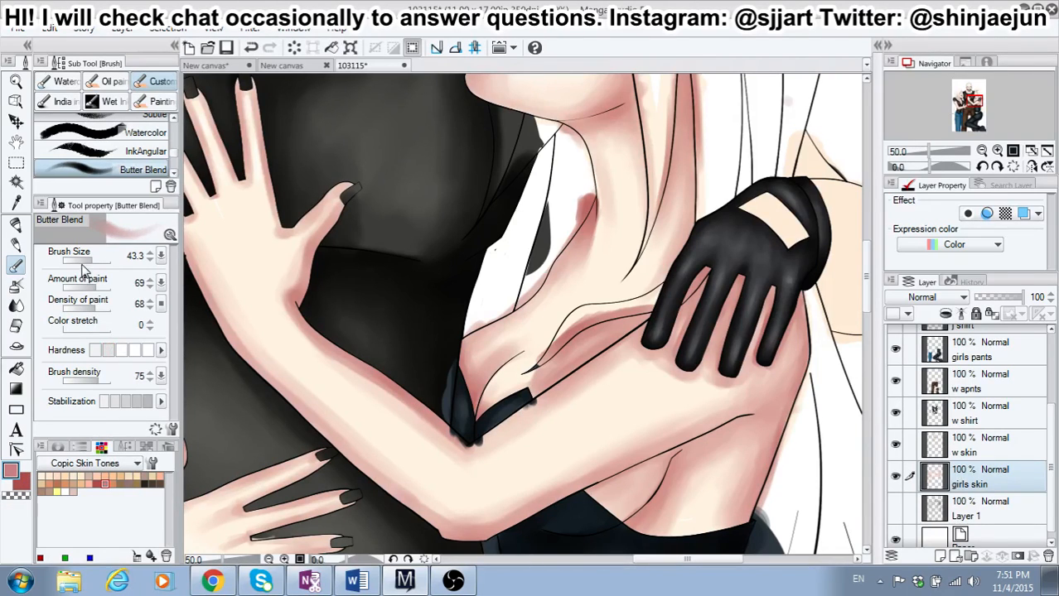
pyautogui.moveTo(91, 257); pyautogui.dragTo(103, 262)
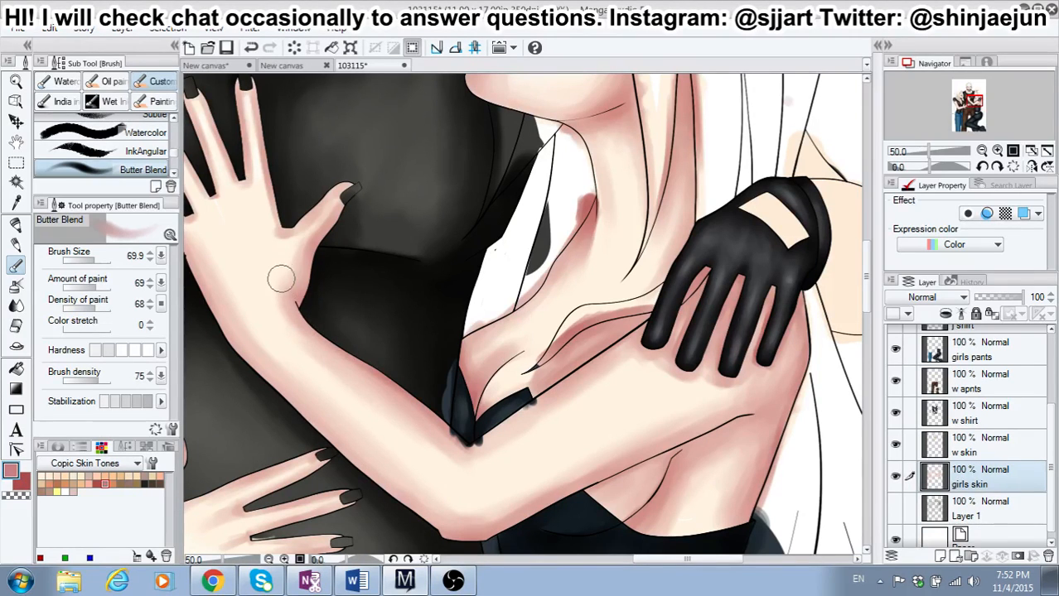
# Step: Switch to red at brush size 31.4 with a higher hardness, and shade the little-finger side of the right-hand girl's hand down to the wrist
pyautogui.moveTo(656, 569); pyautogui.dragTo(638, 565)
pyautogui.click(25, 484)
pyautogui.moveTo(91, 258); pyautogui.dragTo(89, 257)
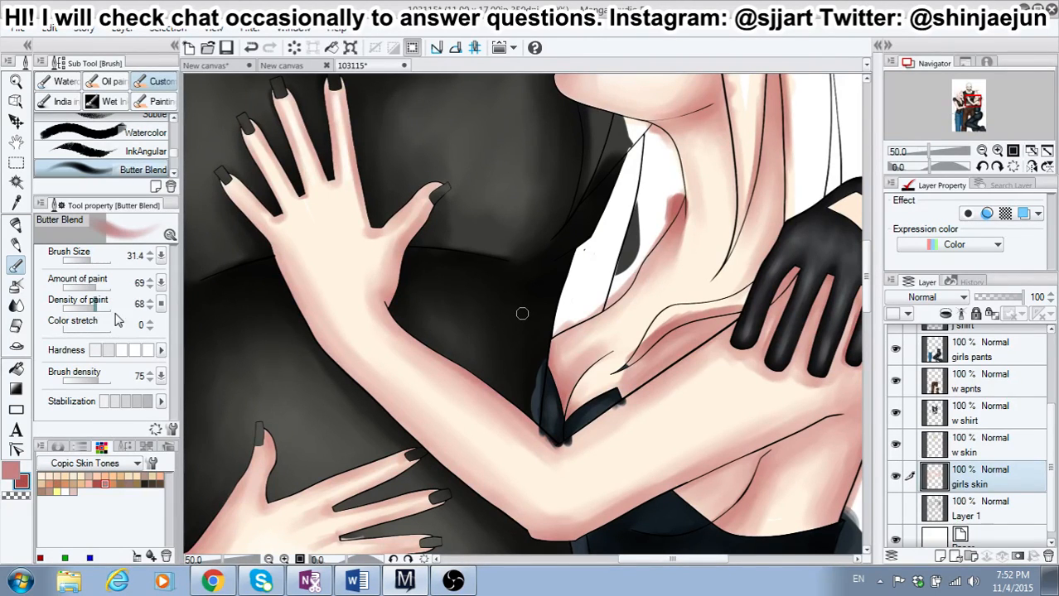
pyautogui.click(138, 351)
pyautogui.moveTo(275, 249); pyautogui.dragTo(309, 328)
pyautogui.moveTo(293, 293); pyautogui.dragTo(314, 336)
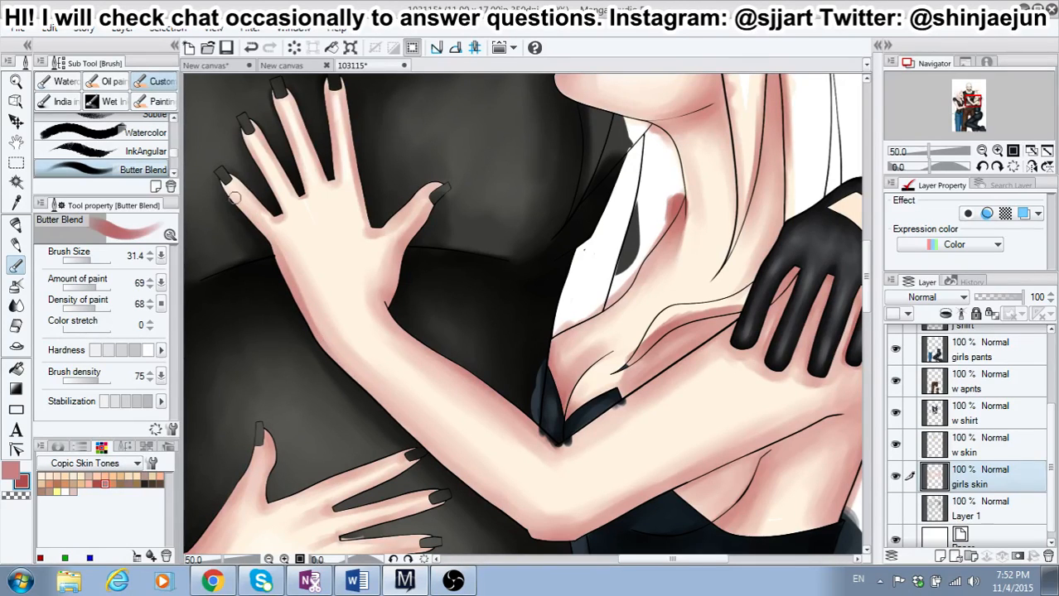
# Step: Shade the right-hand girl's little finger, the outer edge of her hand, and the lower edge of her forearm to the elbow in red
pyautogui.moveTo(219, 186); pyautogui.dragTo(276, 251)
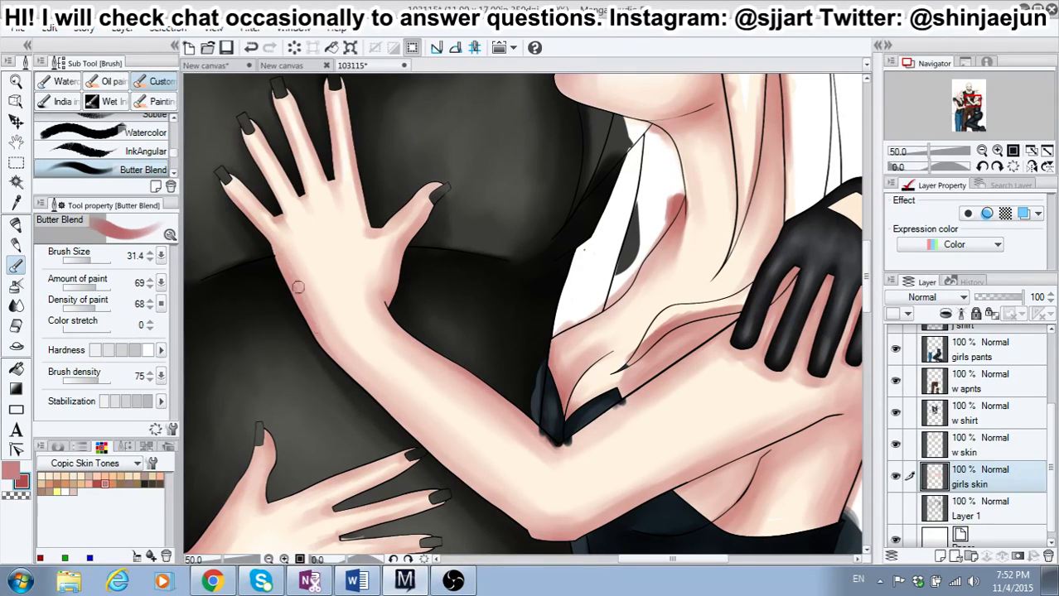
pyautogui.moveTo(298, 286)
pyautogui.mouseDown()
pyautogui.moveTo(373, 396)
pyautogui.moveTo(311, 329)
pyautogui.moveTo(432, 456)
pyautogui.mouseUp()
pyautogui.moveTo(359, 379)
pyautogui.mouseDown()
pyautogui.moveTo(493, 505)
pyautogui.moveTo(400, 427)
pyautogui.moveTo(545, 539)
pyautogui.moveTo(589, 537)
pyautogui.mouseUp()
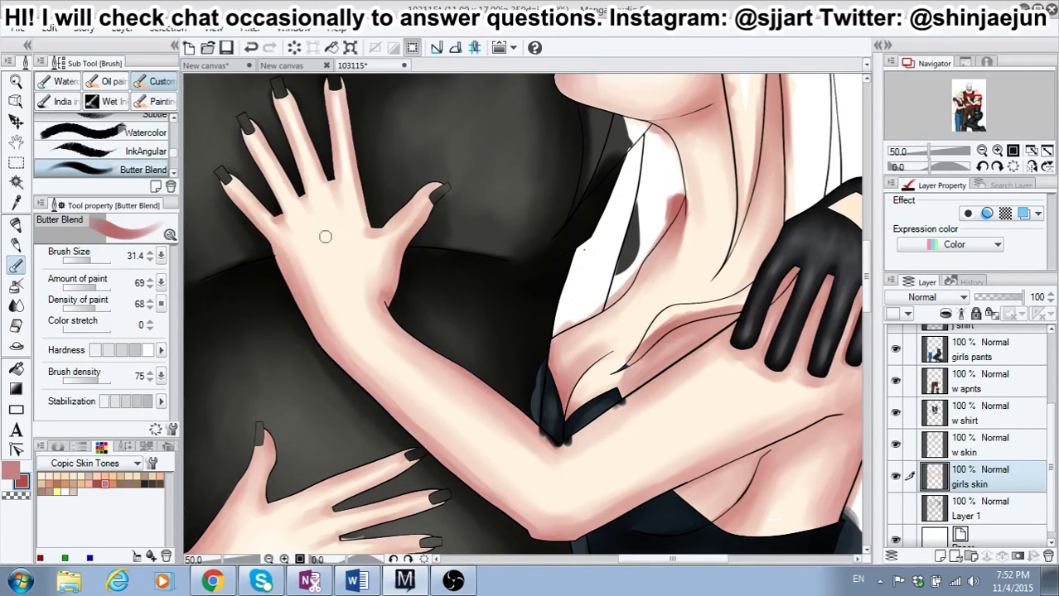
# Step: Blend the hand shading with dusty pink at brush size 36.9 and lower hardness, and highlight the right-hand girl's forearm in white
pyautogui.click(12, 471)
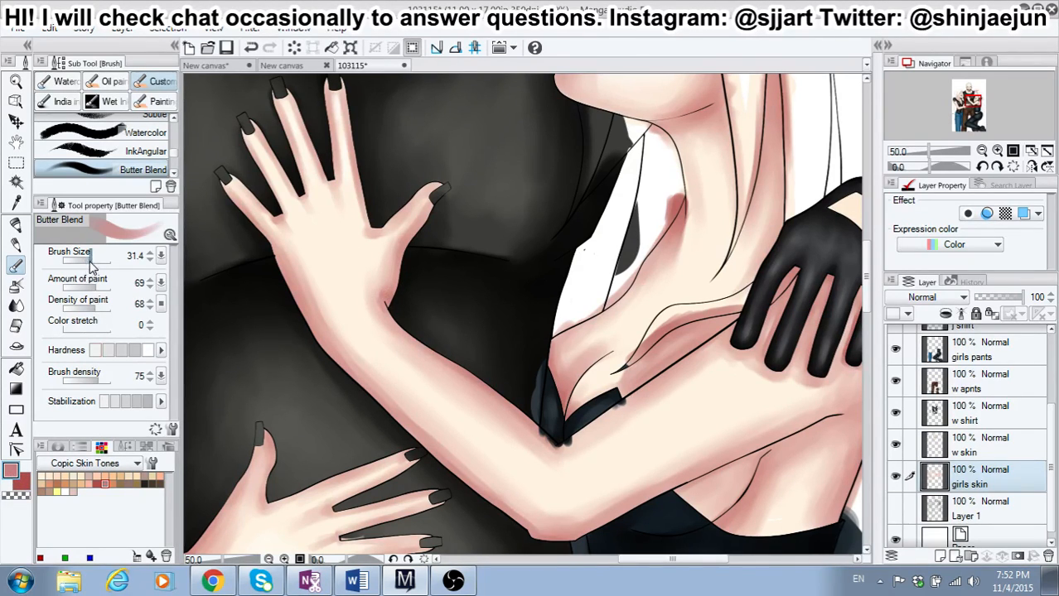
pyautogui.moveTo(92, 263); pyautogui.dragTo(94, 263)
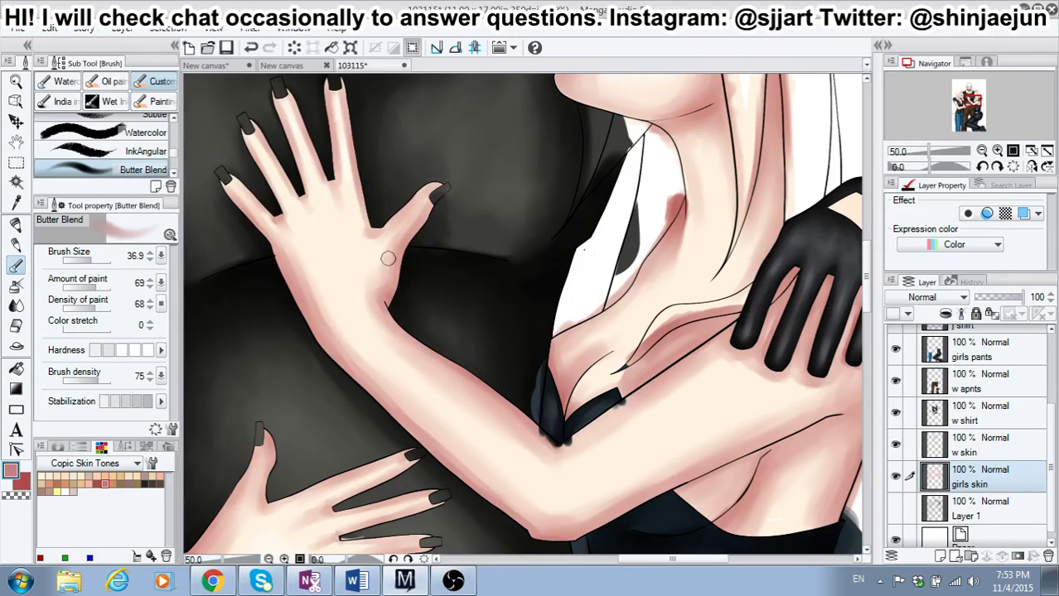
pyautogui.click(66, 491)
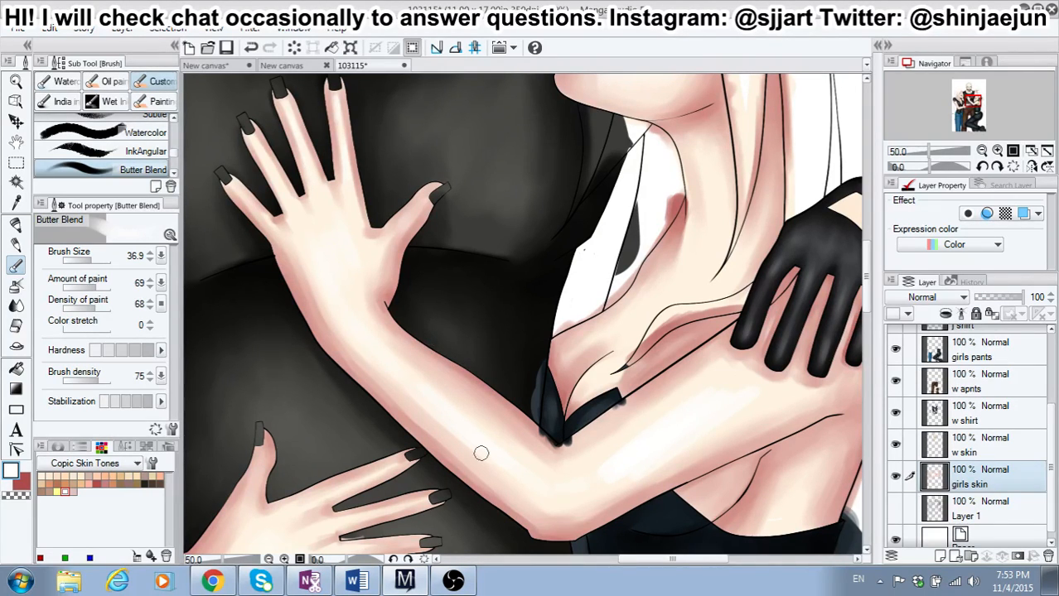
# Step: Review the skin shading across all three figures at a reduced zoom
pyautogui.scroll(-5, 481, 453)
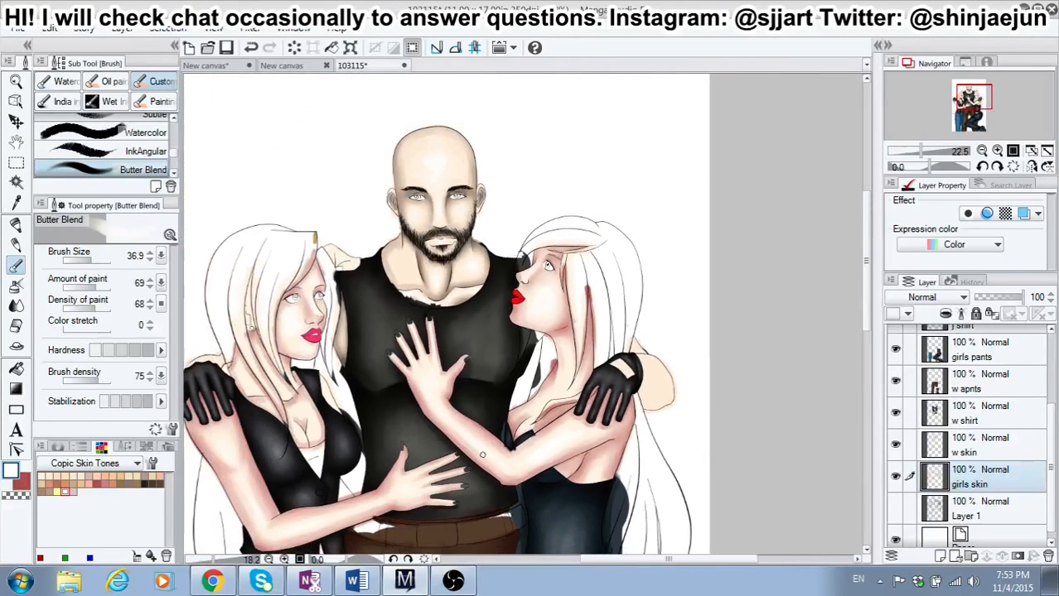
pyautogui.scroll(-2, 482, 452)
pyautogui.scroll(-2, 533, 452)
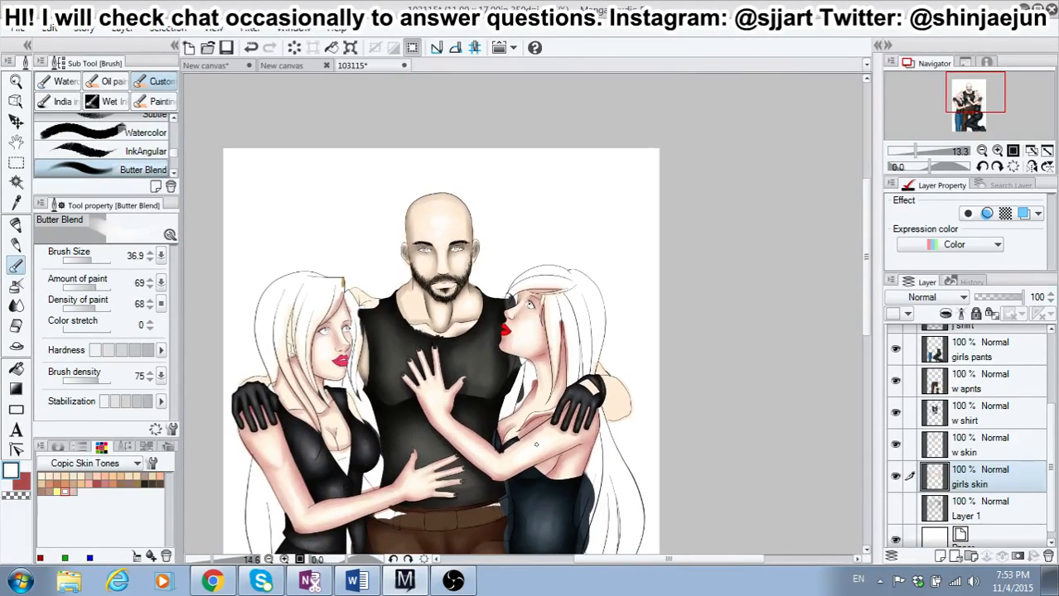
pyautogui.scroll(1, 536, 445)
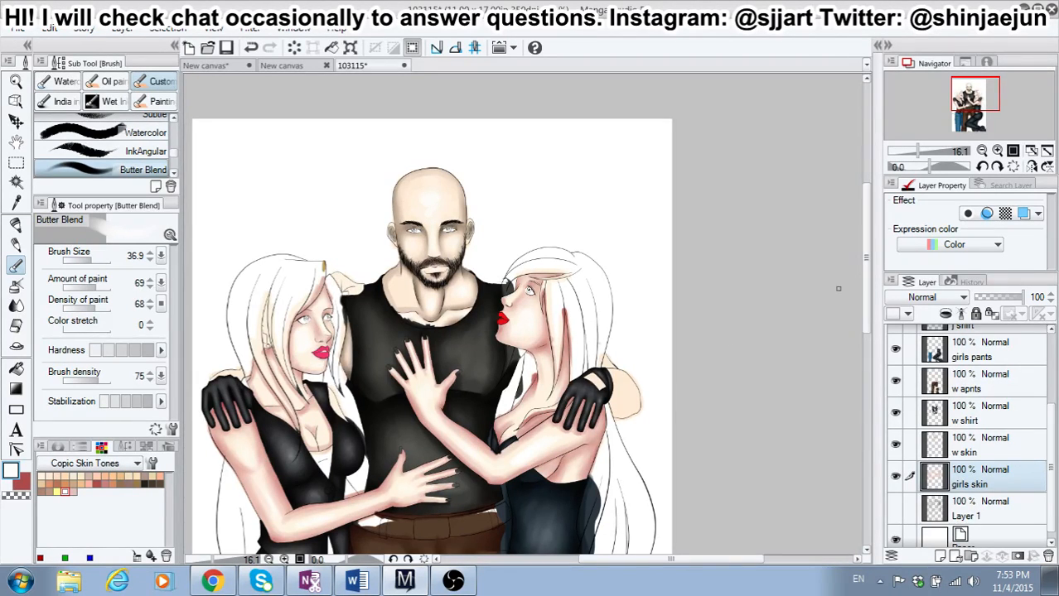
pyautogui.moveTo(868, 309)
pyautogui.mouseDown()
pyautogui.moveTo(860, 341)
pyautogui.moveTo(852, 333)
pyautogui.mouseUp()
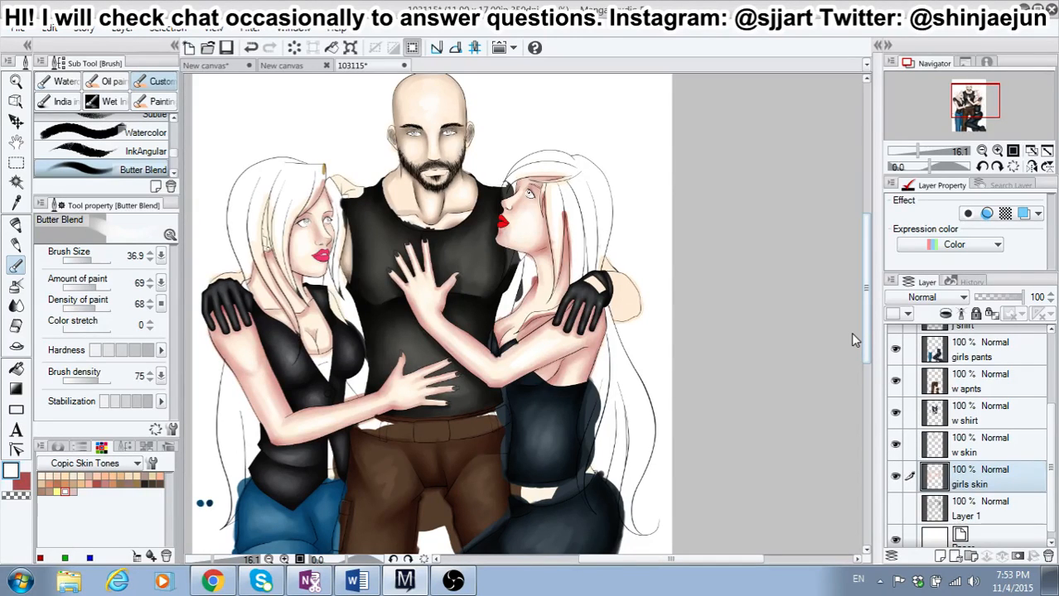
pyautogui.moveTo(853, 334); pyautogui.dragTo(850, 333)
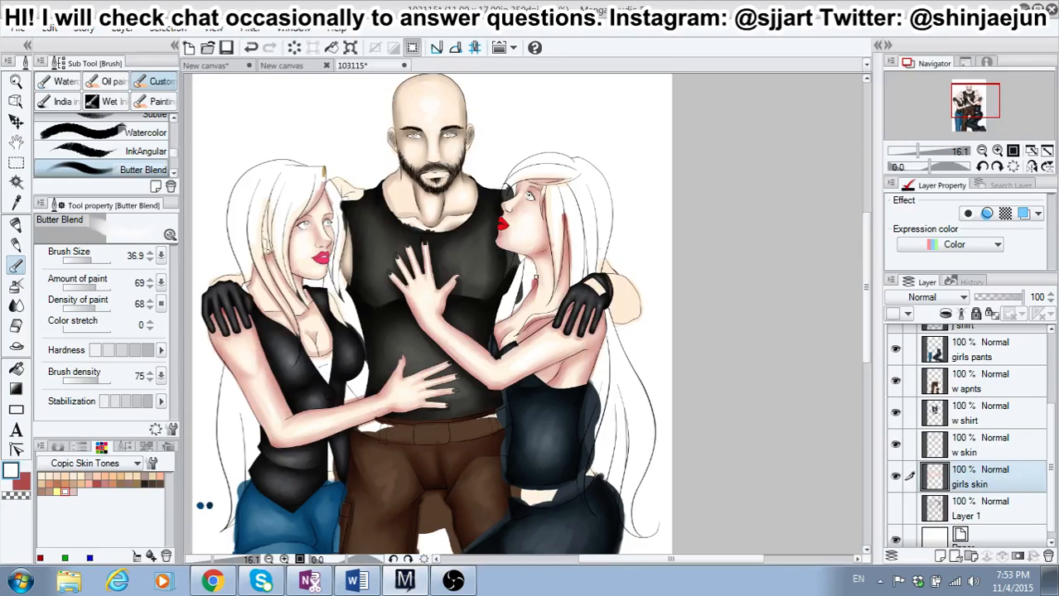
# Step: Switch to red at brush size 16.6, and shade both upper eyelids of the left-hand girl
pyautogui.scroll(6, 355, 267)
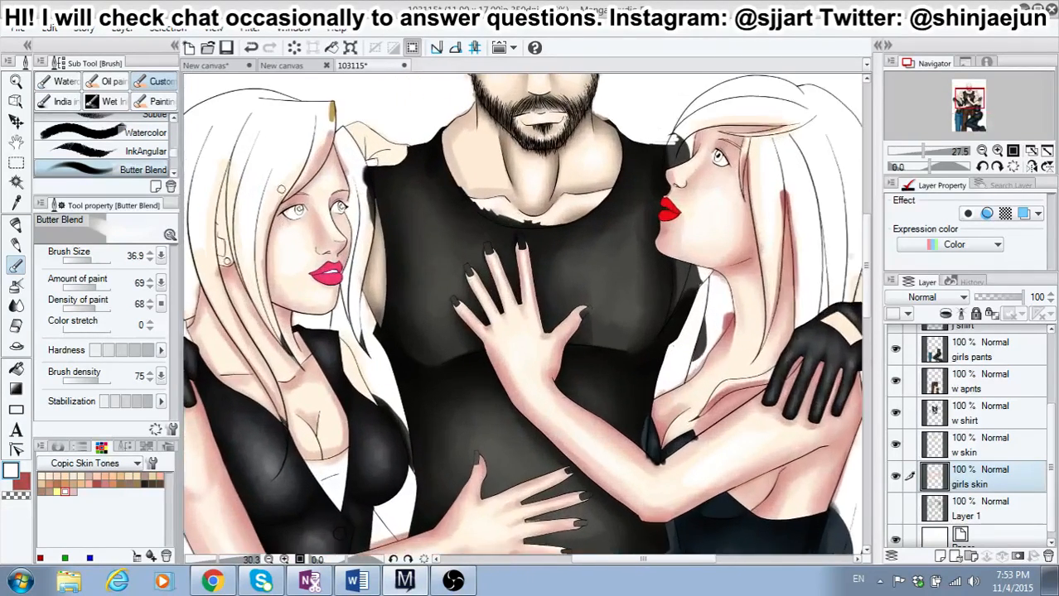
pyautogui.scroll(3, 290, 203)
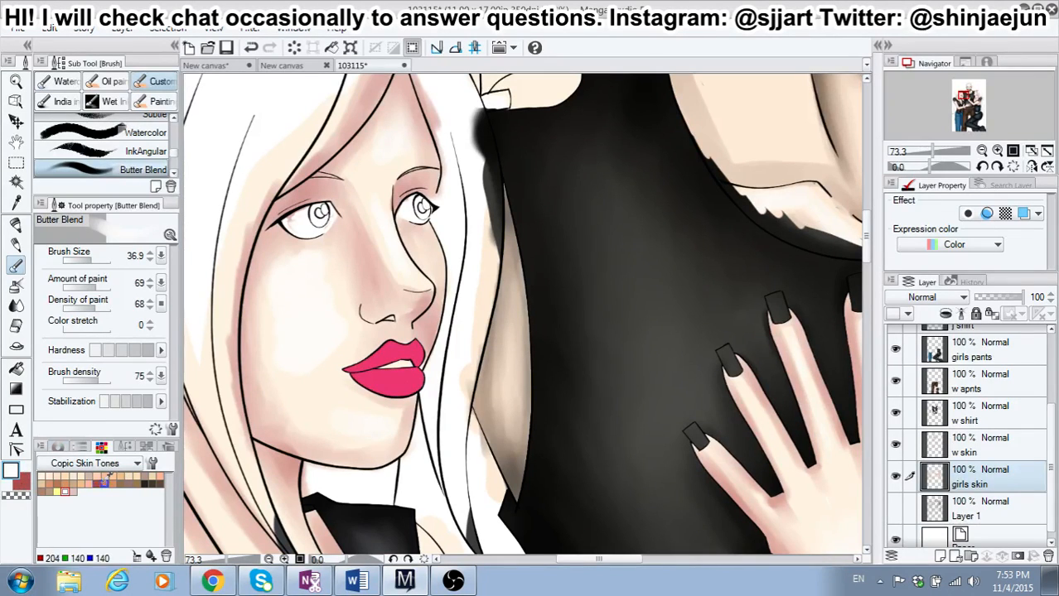
pyautogui.click(105, 483)
pyautogui.click(19, 486)
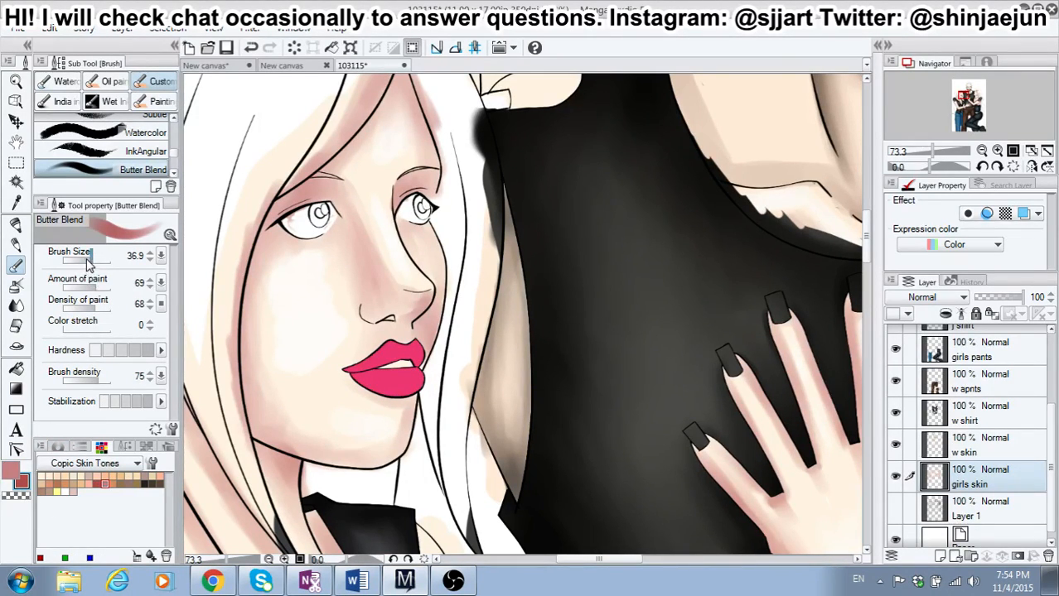
pyautogui.moveTo(88, 261); pyautogui.dragTo(84, 261)
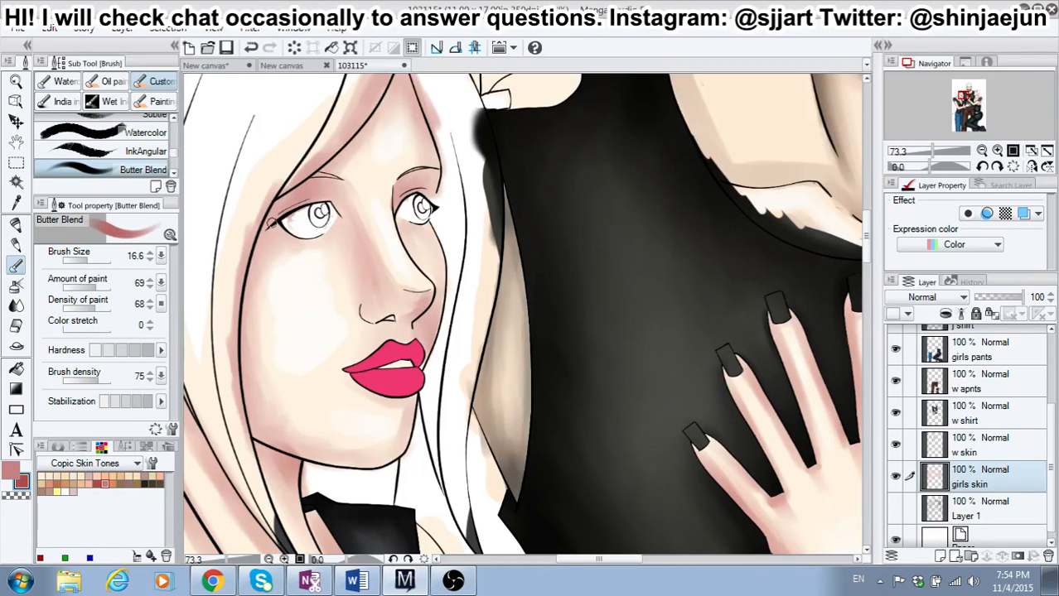
pyautogui.moveTo(285, 211); pyautogui.dragTo(321, 198)
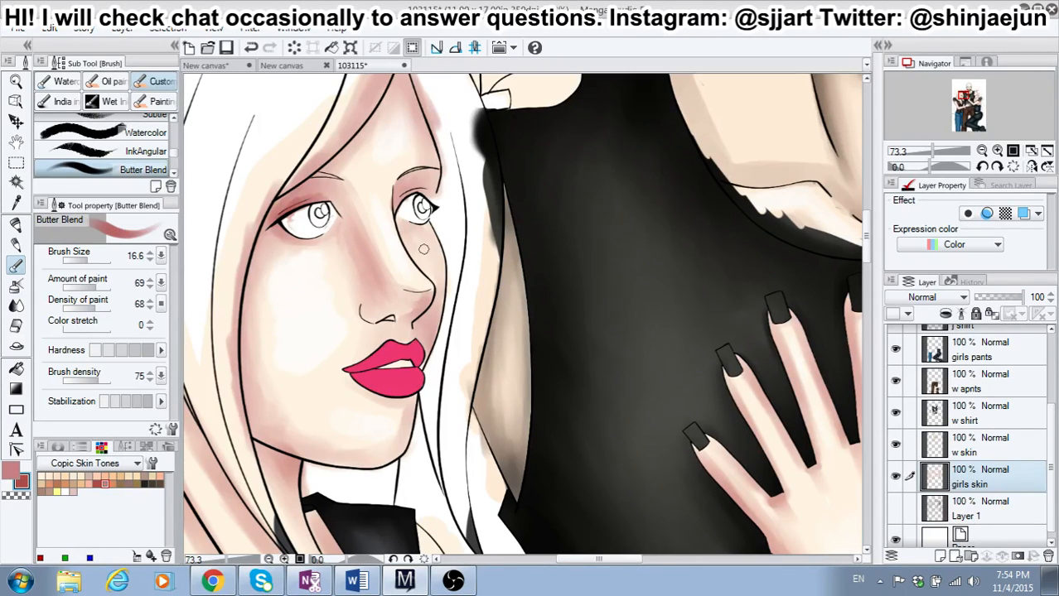
pyautogui.moveTo(399, 193); pyautogui.dragTo(393, 201)
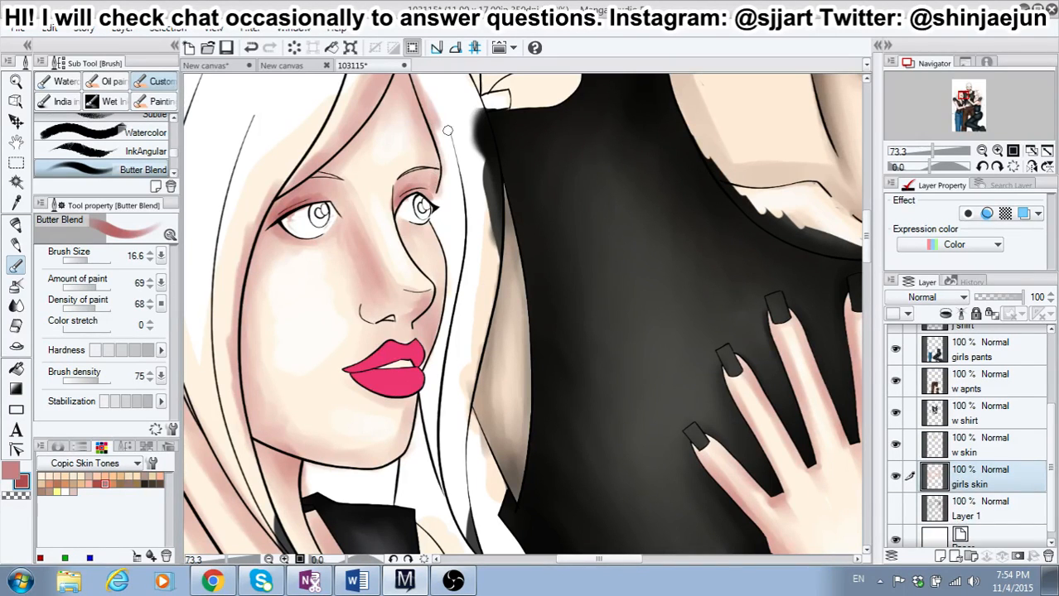
# Step: Shade the left-hand girl's forehead along both hairlines and deepen the outer corner of her eye in red
pyautogui.moveTo(865, 225); pyautogui.dragTo(864, 211)
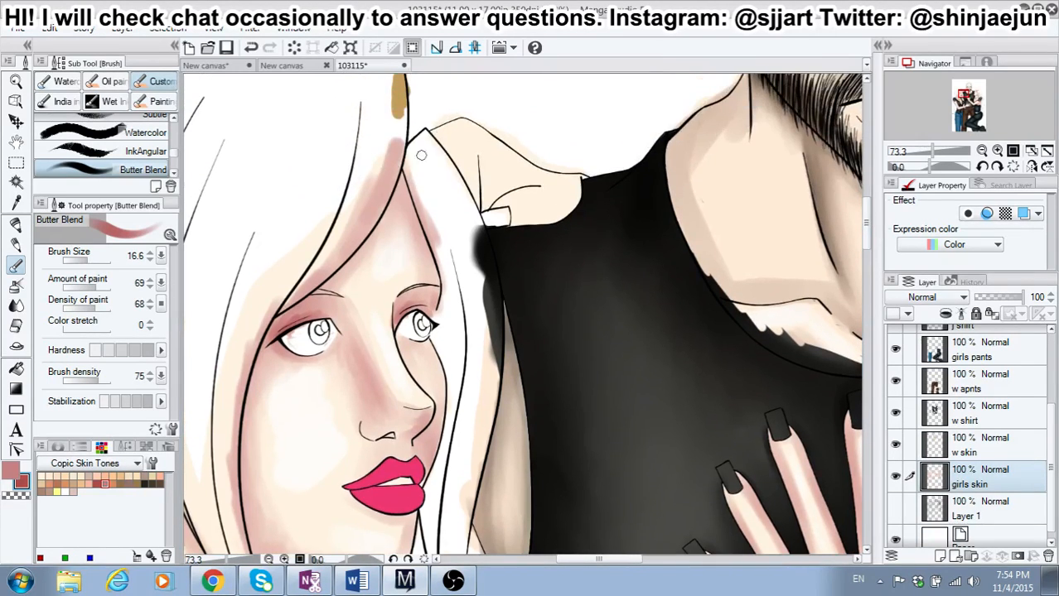
pyautogui.moveTo(400, 176); pyautogui.dragTo(434, 295)
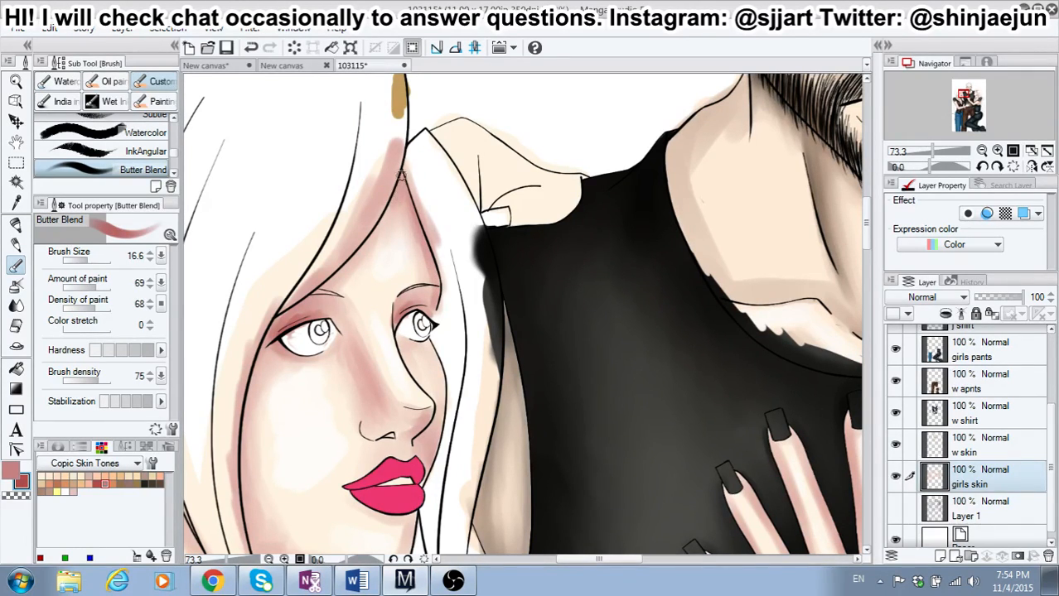
pyautogui.moveTo(392, 204); pyautogui.dragTo(325, 284)
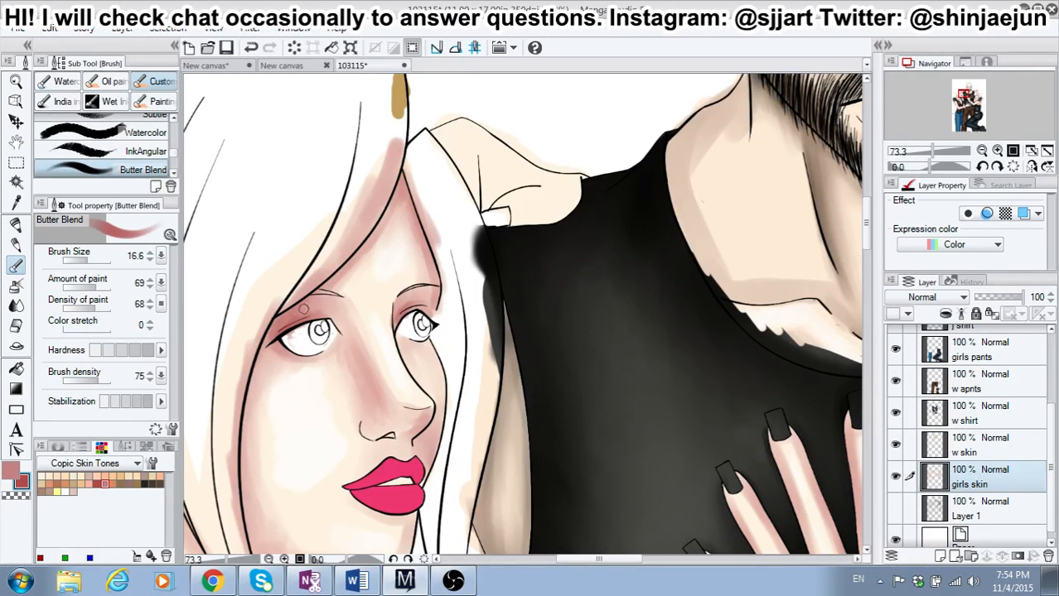
pyautogui.moveTo(286, 322); pyautogui.dragTo(274, 330)
# Step: Blend the left-hand girl's forehead with dusty pink at brush size 26.8, lighten it with pale cream and white, and return to red
pyautogui.moveTo(87, 262); pyautogui.dragTo(101, 262)
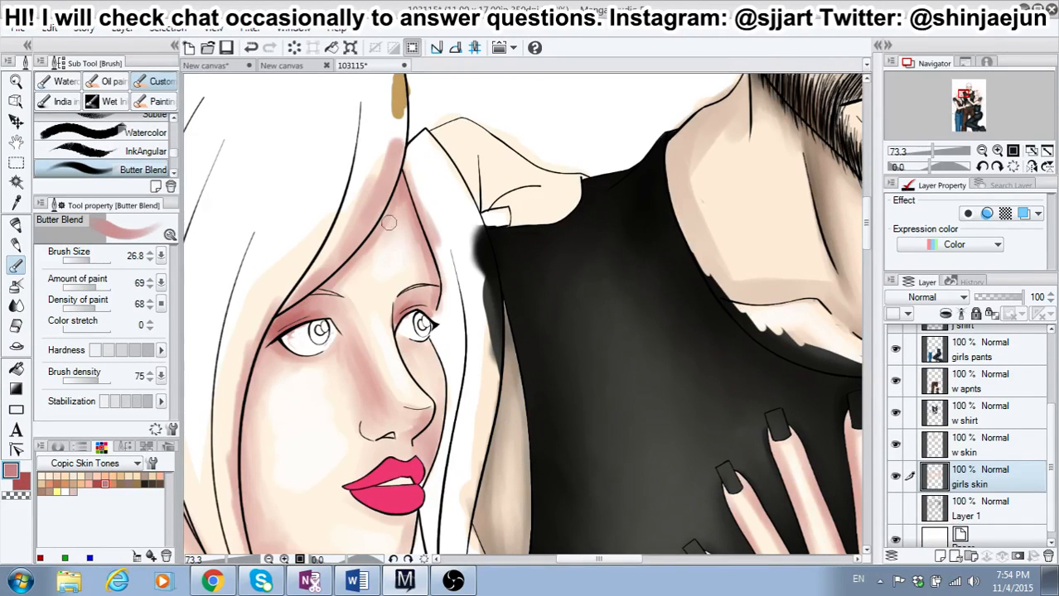
pyautogui.moveTo(397, 182)
pyautogui.mouseDown()
pyautogui.moveTo(428, 306)
pyautogui.moveTo(421, 249)
pyautogui.moveTo(428, 272)
pyautogui.moveTo(427, 259)
pyautogui.moveTo(400, 208)
pyautogui.moveTo(407, 256)
pyautogui.moveTo(398, 230)
pyautogui.moveTo(364, 265)
pyautogui.moveTo(382, 233)
pyautogui.moveTo(334, 284)
pyautogui.moveTo(351, 286)
pyautogui.moveTo(379, 253)
pyautogui.mouseUp()
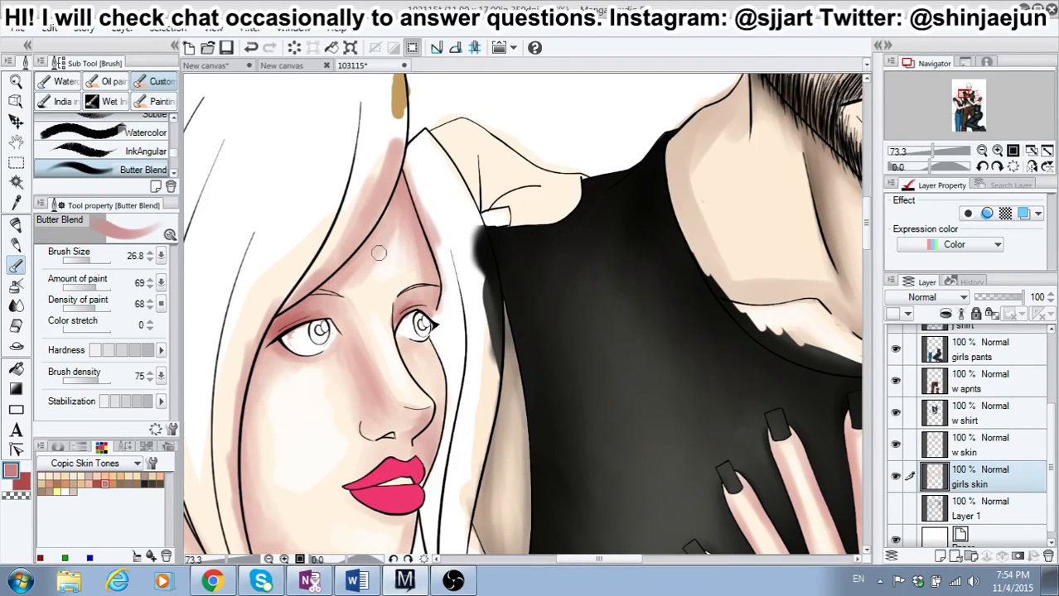
pyautogui.click(43, 477)
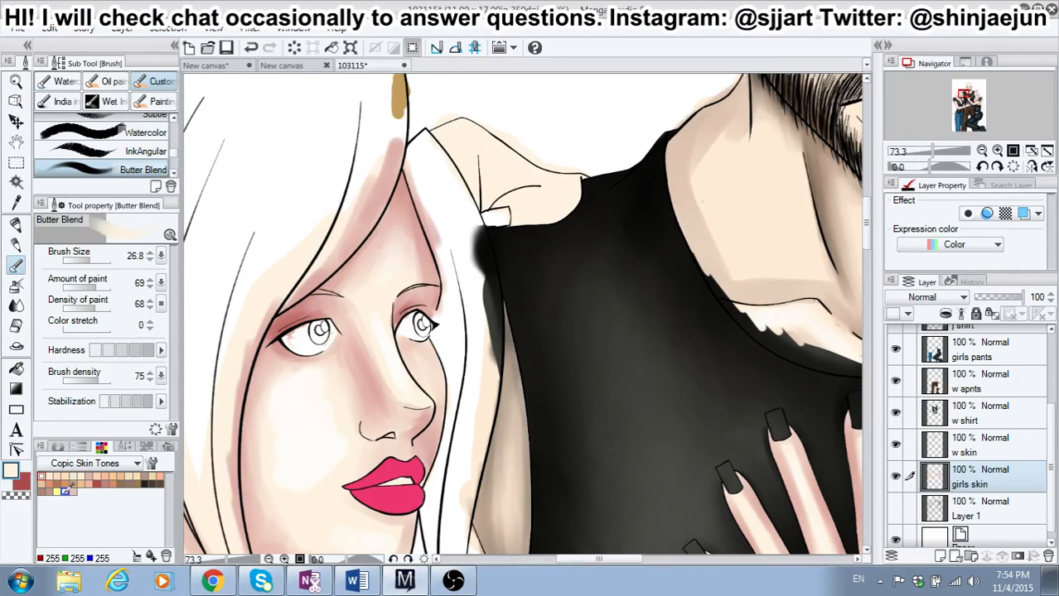
pyautogui.click(65, 491)
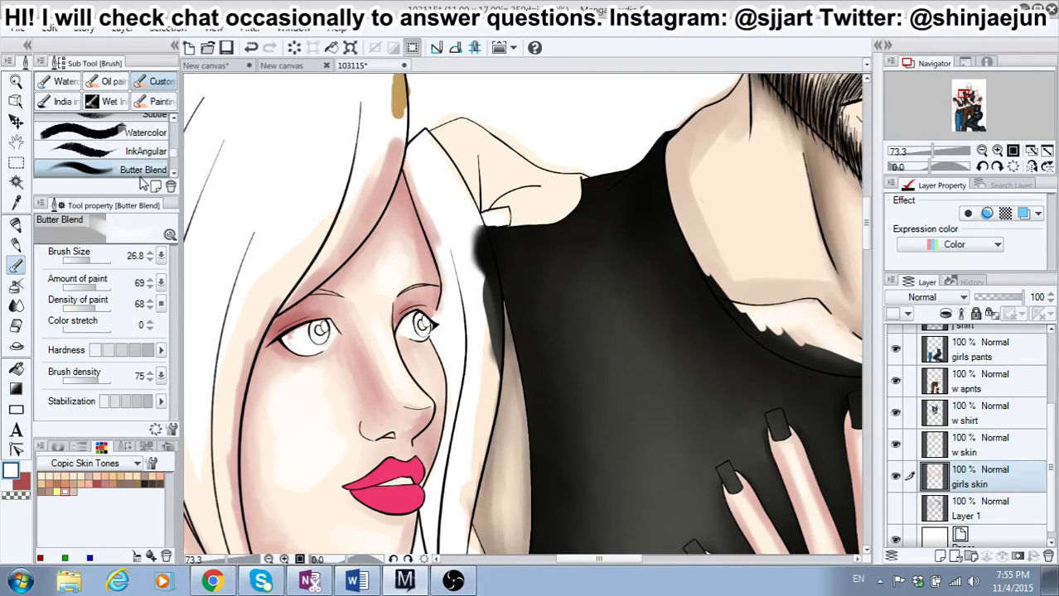
pyautogui.click(65, 491)
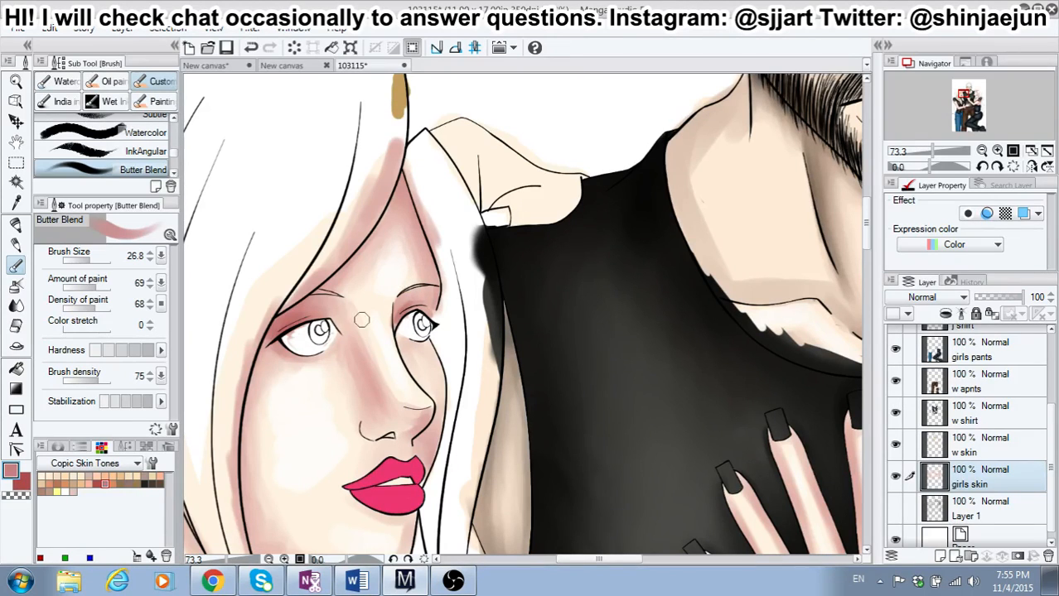
pyautogui.click(24, 485)
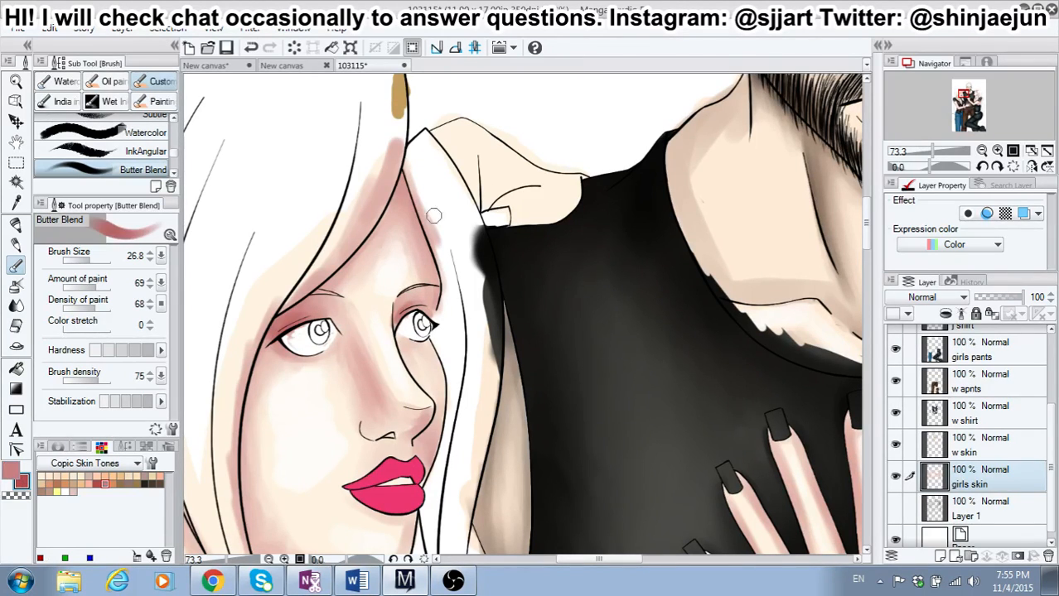
# Step: Test red strokes at different hardness settings on the blank area above the man's shoulder, and undo them
pyautogui.click(525, 105)
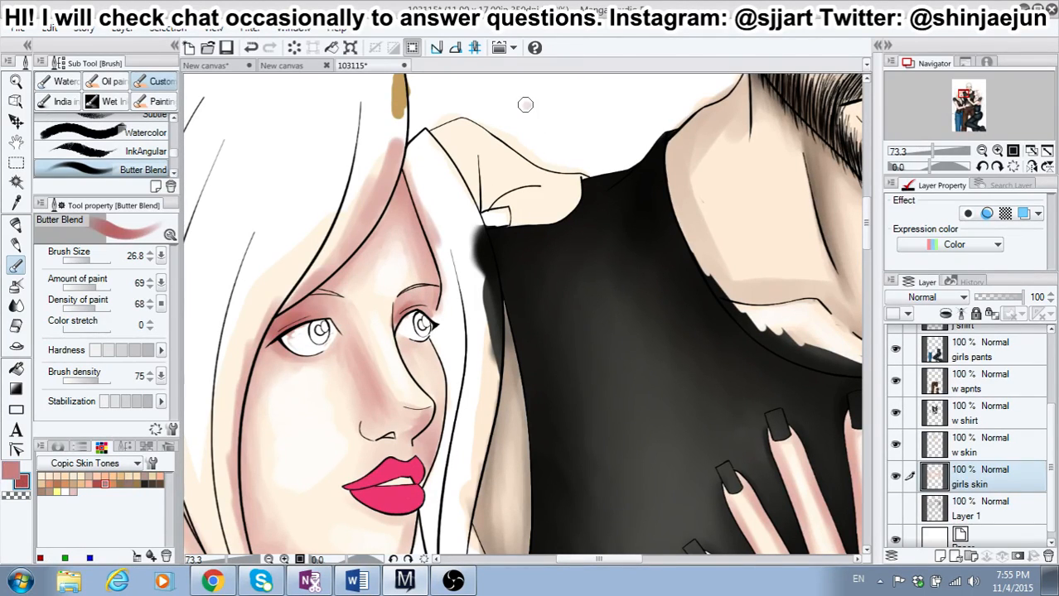
pyautogui.click(251, 49)
pyautogui.moveTo(554, 109); pyautogui.dragTo(572, 146)
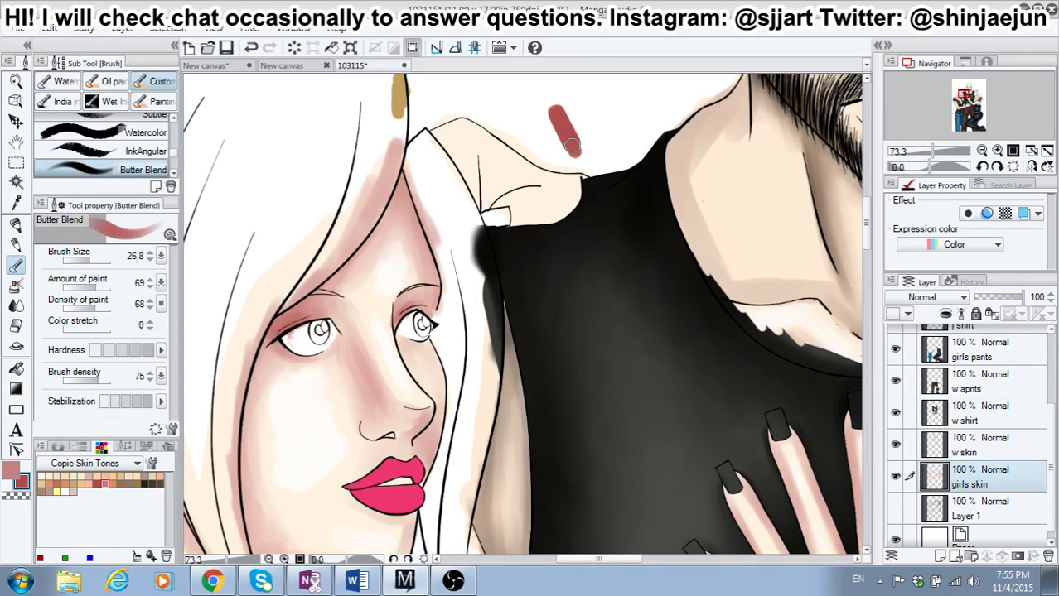
pyautogui.click(96, 352)
pyautogui.moveTo(582, 110)
pyautogui.mouseDown()
pyautogui.moveTo(599, 143)
pyautogui.moveTo(608, 114)
pyautogui.mouseUp()
pyautogui.click(250, 47)
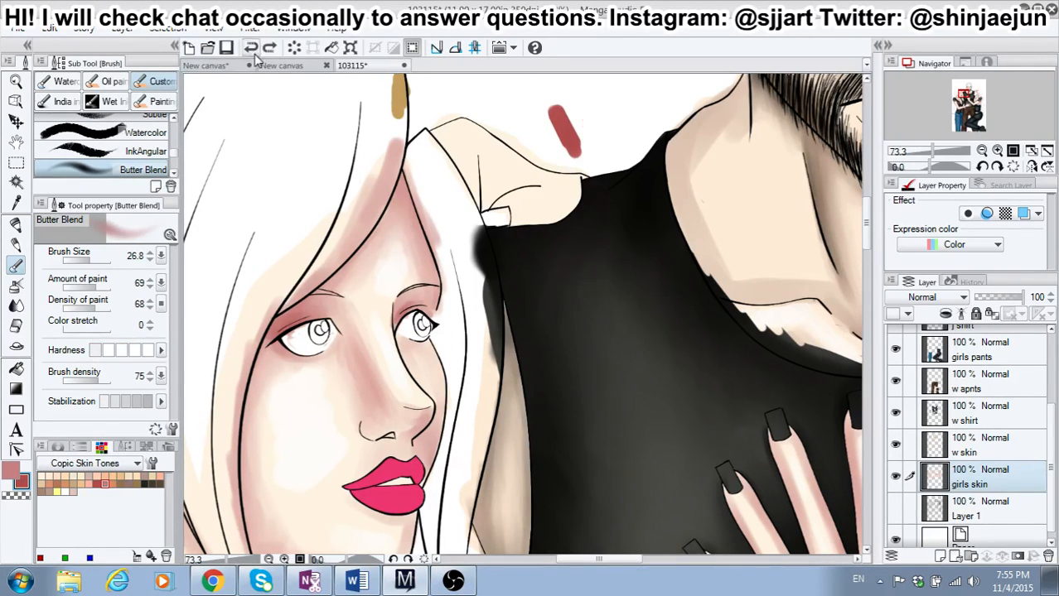
pyautogui.click(250, 48)
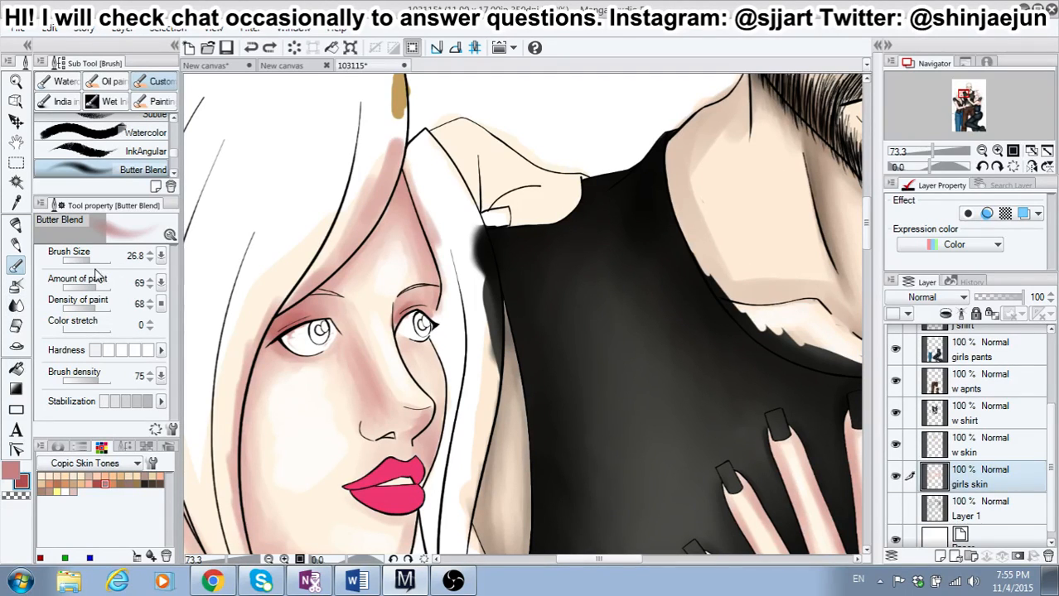
# Step: Set the brush size to 22.8 with a medium hardness, and deepen the left-hand girl's eyelid shading in red
pyautogui.moveTo(91, 263); pyautogui.dragTo(89, 263)
pyautogui.moveTo(396, 313); pyautogui.dragTo(395, 320)
pyautogui.click(123, 351)
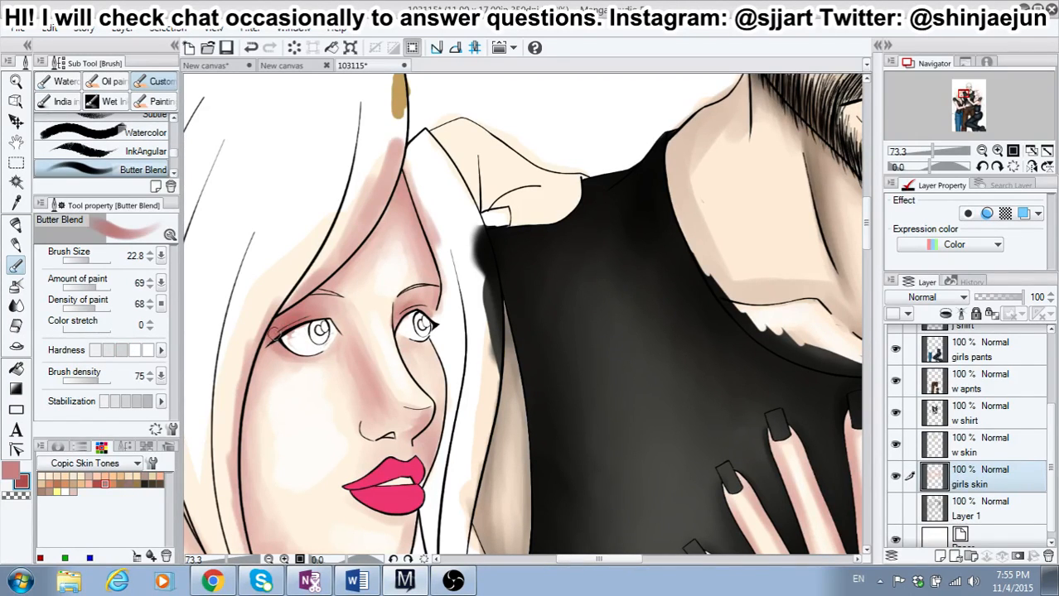
pyautogui.moveTo(297, 324); pyautogui.dragTo(309, 315)
# Step: Try a red scribble beside the man's neck, lower the hardness to its minimum, and undo the scribble
pyautogui.moveTo(557, 116)
pyautogui.mouseDown()
pyautogui.moveTo(585, 144)
pyautogui.moveTo(557, 144)
pyautogui.moveTo(551, 109)
pyautogui.moveTo(570, 139)
pyautogui.moveTo(578, 121)
pyautogui.moveTo(558, 103)
pyautogui.moveTo(561, 145)
pyautogui.moveTo(595, 125)
pyautogui.mouseUp()
pyautogui.click(108, 351)
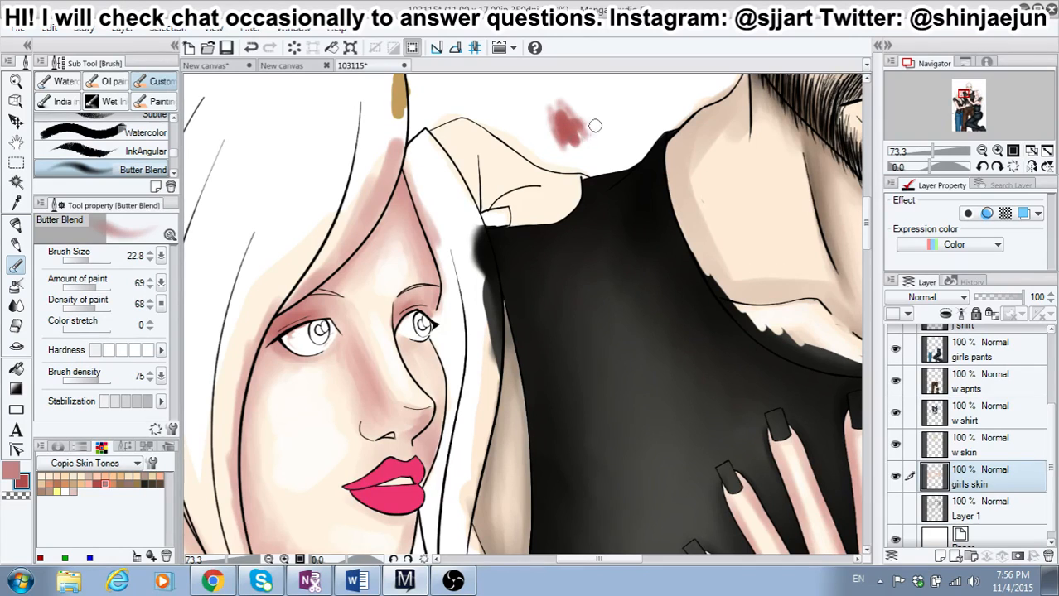
pyautogui.click(251, 47)
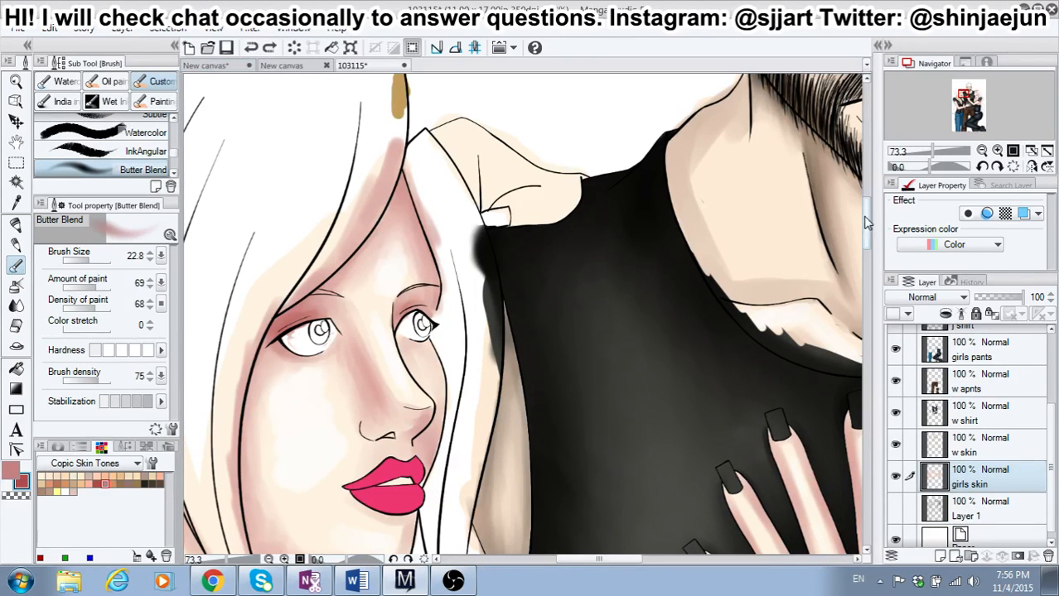
# Step: Shade the left-hand girl's outer cheek edge down to the jaw and neck in red at brush size 26.8 with a medium hardness
pyautogui.scroll(-3, 866, 224)
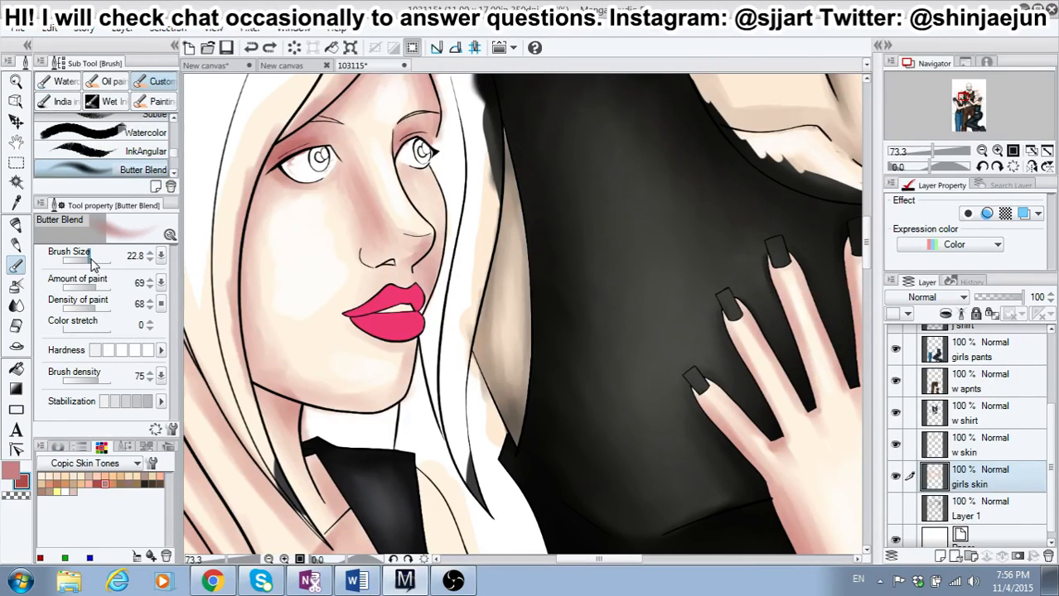
pyautogui.moveTo(94, 263); pyautogui.dragTo(99, 265)
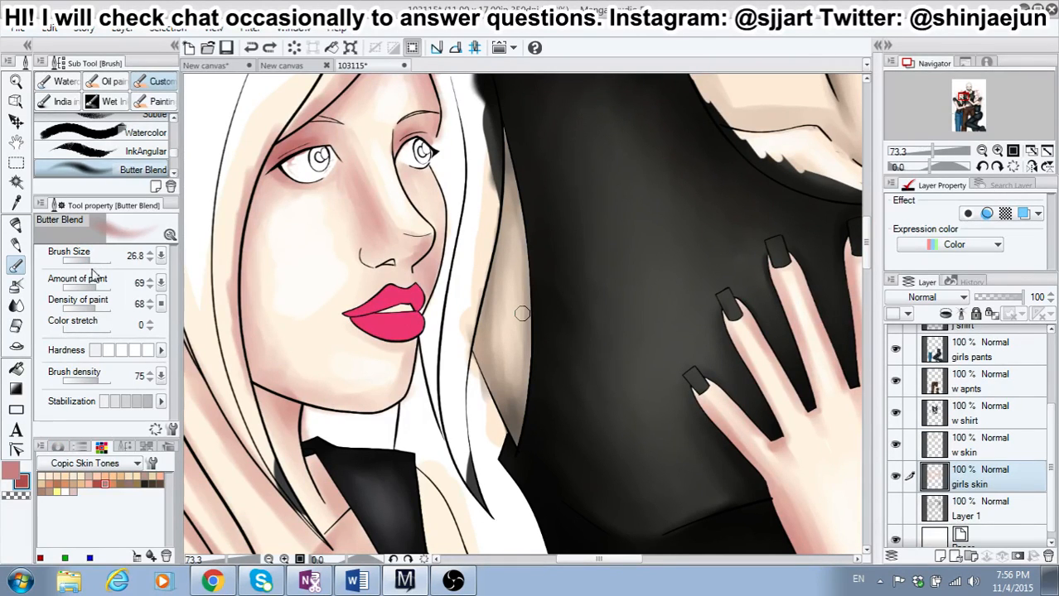
pyautogui.click(135, 351)
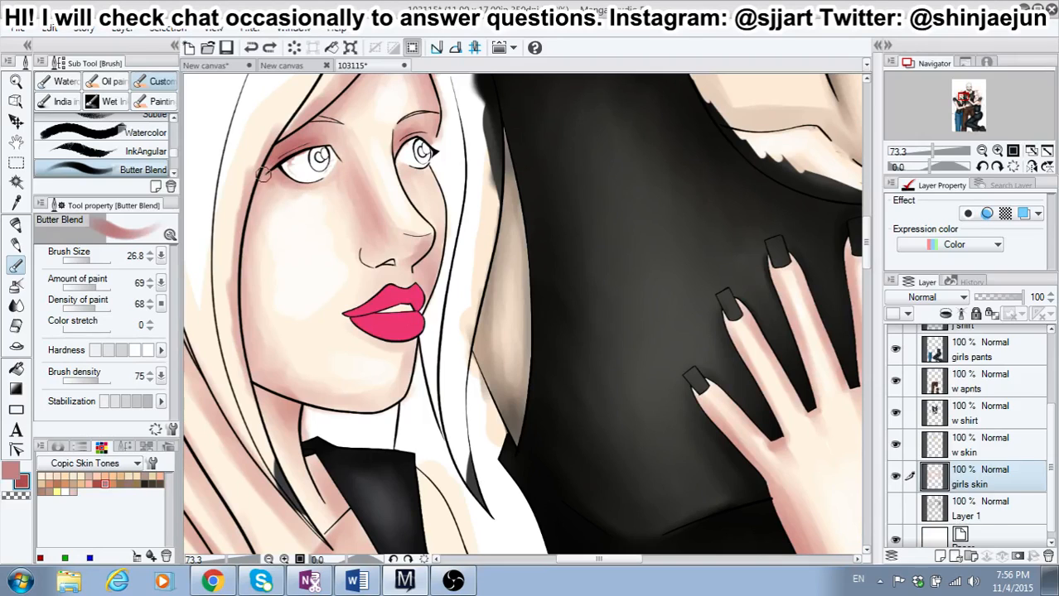
pyautogui.moveTo(270, 176)
pyautogui.mouseDown()
pyautogui.moveTo(242, 239)
pyautogui.moveTo(244, 303)
pyautogui.mouseUp()
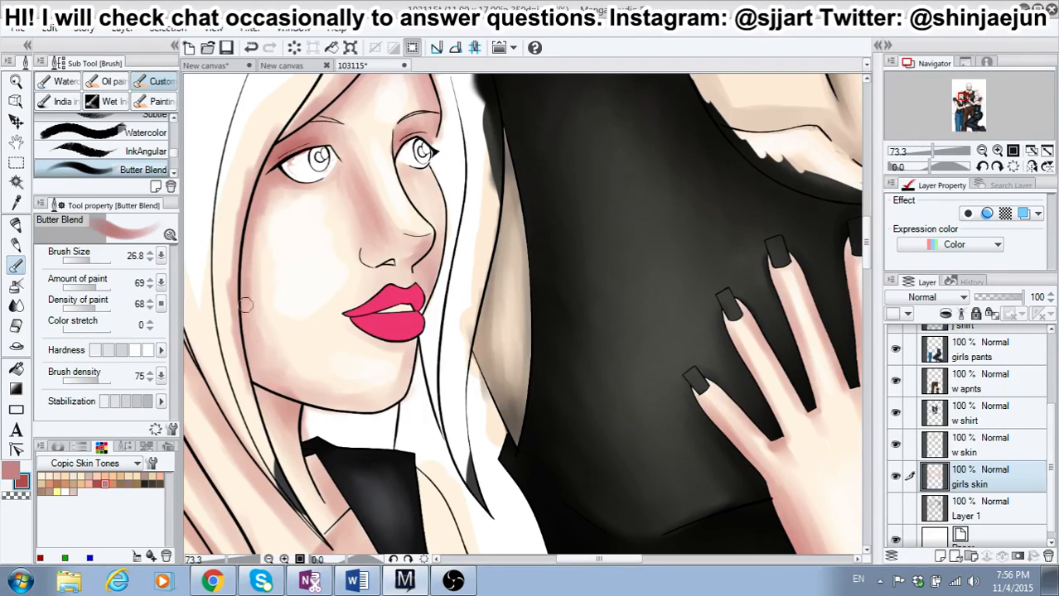
pyautogui.moveTo(246, 247)
pyautogui.mouseDown()
pyautogui.moveTo(261, 382)
pyautogui.moveTo(245, 350)
pyautogui.moveTo(268, 401)
pyautogui.moveTo(282, 402)
pyautogui.moveTo(263, 396)
pyautogui.moveTo(290, 411)
pyautogui.moveTo(260, 403)
pyautogui.moveTo(277, 424)
pyautogui.moveTo(279, 401)
pyautogui.moveTo(272, 425)
pyautogui.moveTo(264, 401)
pyautogui.moveTo(269, 424)
pyautogui.moveTo(268, 406)
pyautogui.moveTo(284, 435)
pyautogui.mouseUp()
pyautogui.moveTo(254, 391)
pyautogui.mouseDown()
pyautogui.moveTo(280, 406)
pyautogui.moveTo(264, 391)
pyautogui.moveTo(287, 453)
pyautogui.moveTo(280, 410)
pyautogui.moveTo(283, 448)
pyautogui.mouseUp()
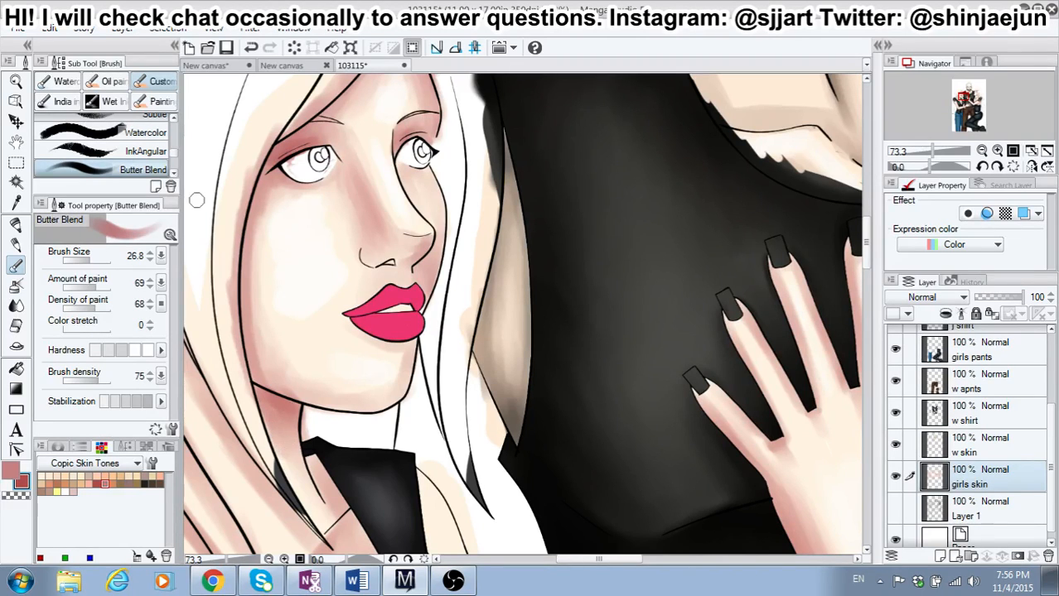
# Step: Shade beneath the left-hand girl's eye and down her outer cheek toward the jaw in red at brush size 26.8
pyautogui.moveTo(268, 205)
pyautogui.mouseDown()
pyautogui.moveTo(260, 195)
pyautogui.moveTo(303, 191)
pyautogui.mouseUp()
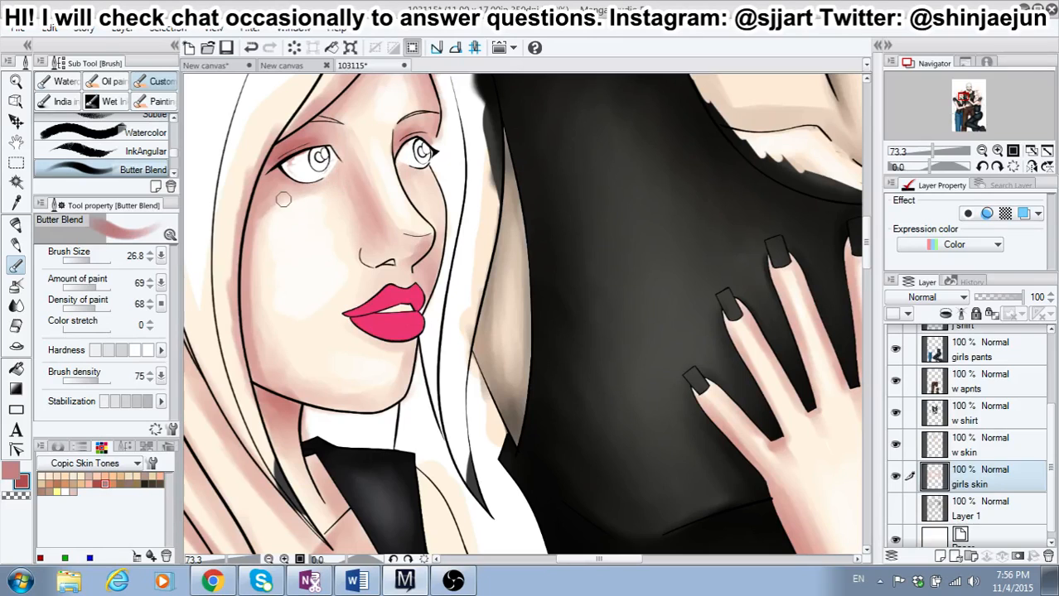
pyautogui.moveTo(251, 228); pyautogui.dragTo(260, 363)
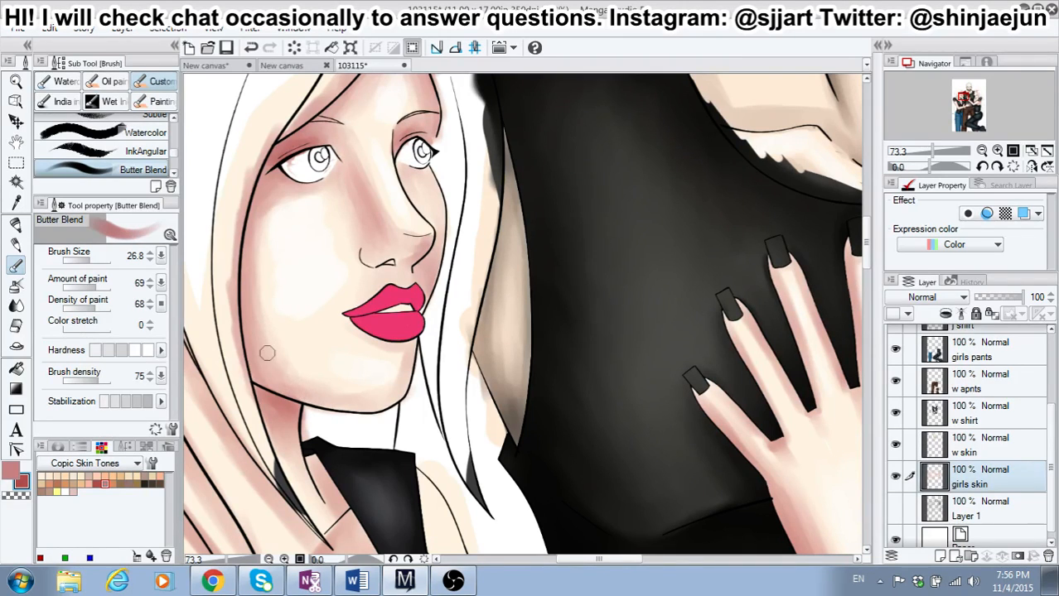
# Step: Look through the COPIC ALL color set, return to Copic Skin Tones, and check the current drawing color's values without changing them
pyautogui.click(11, 473)
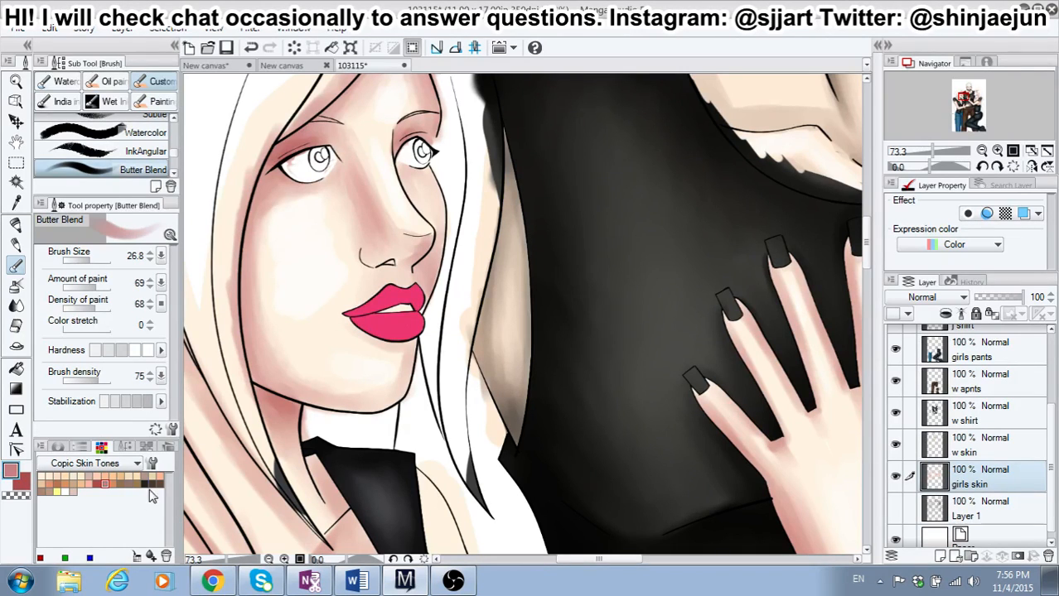
pyautogui.click(134, 465)
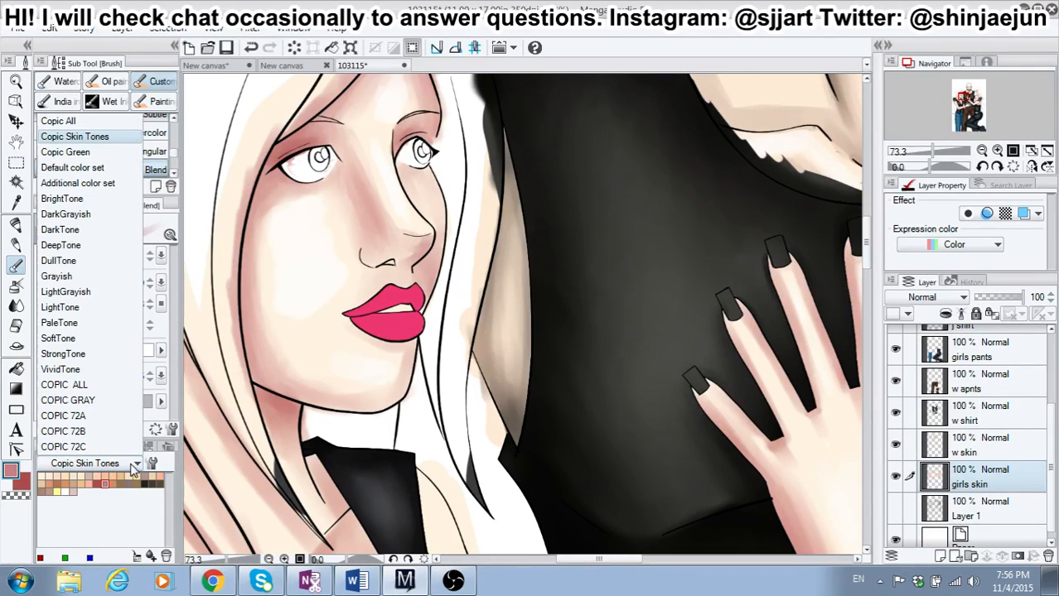
pyautogui.click(110, 386)
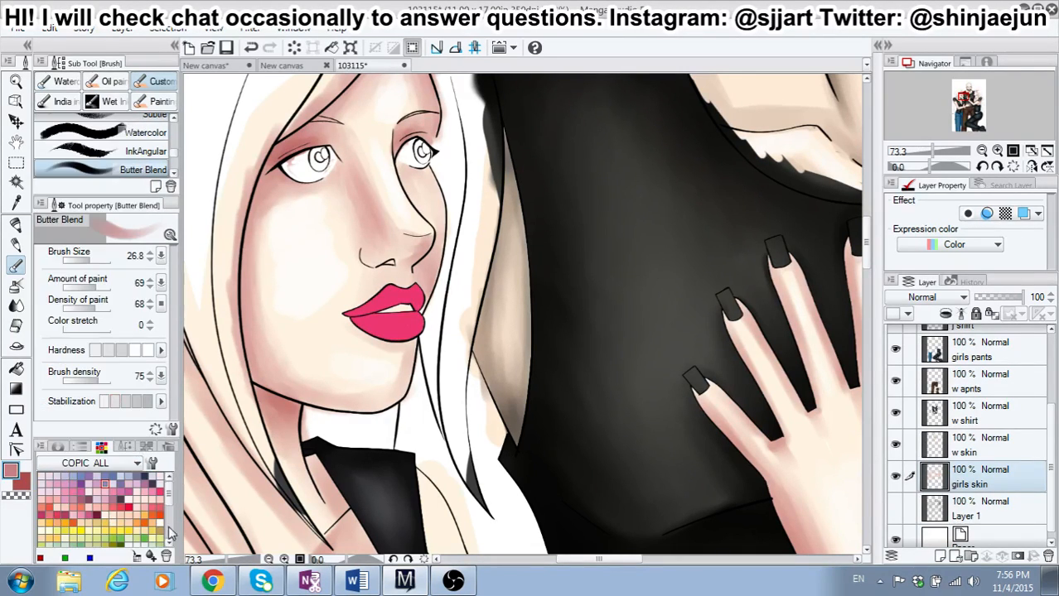
pyautogui.scroll(-5, 169, 487)
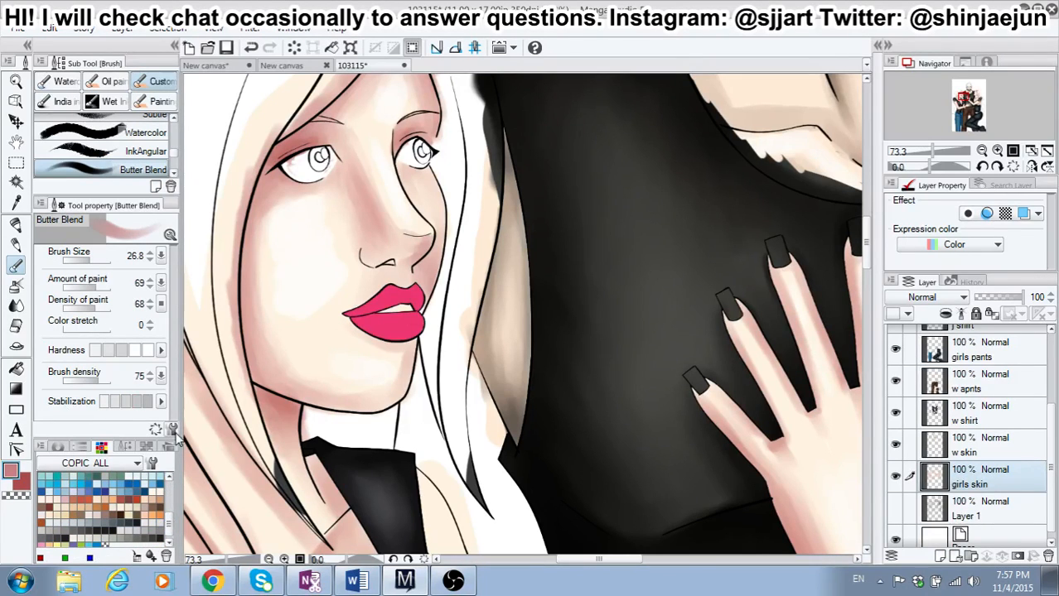
pyautogui.scroll(5, 168, 488)
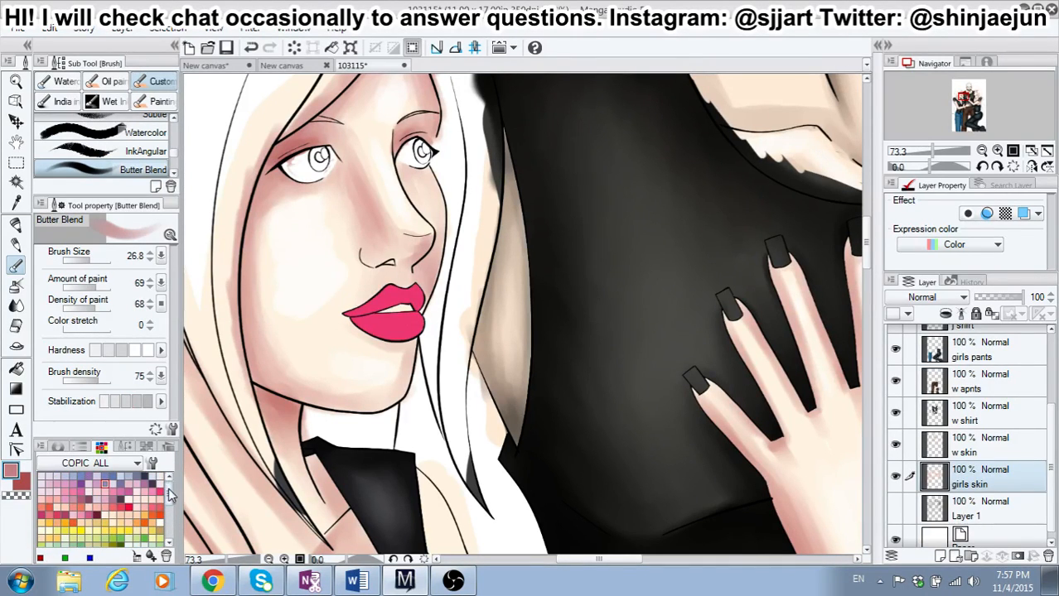
pyautogui.click(125, 466)
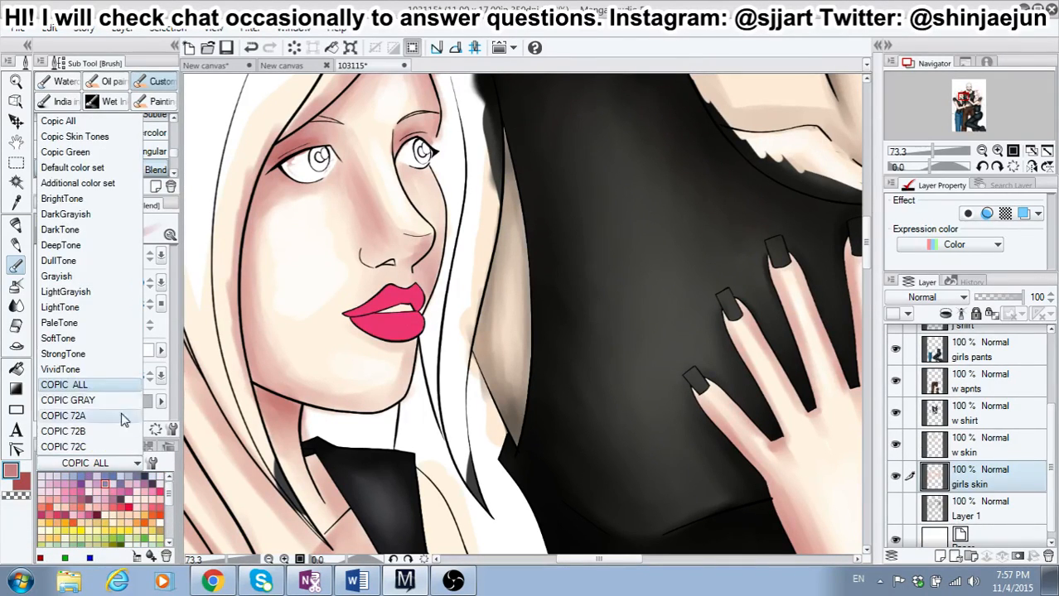
pyautogui.click(72, 141)
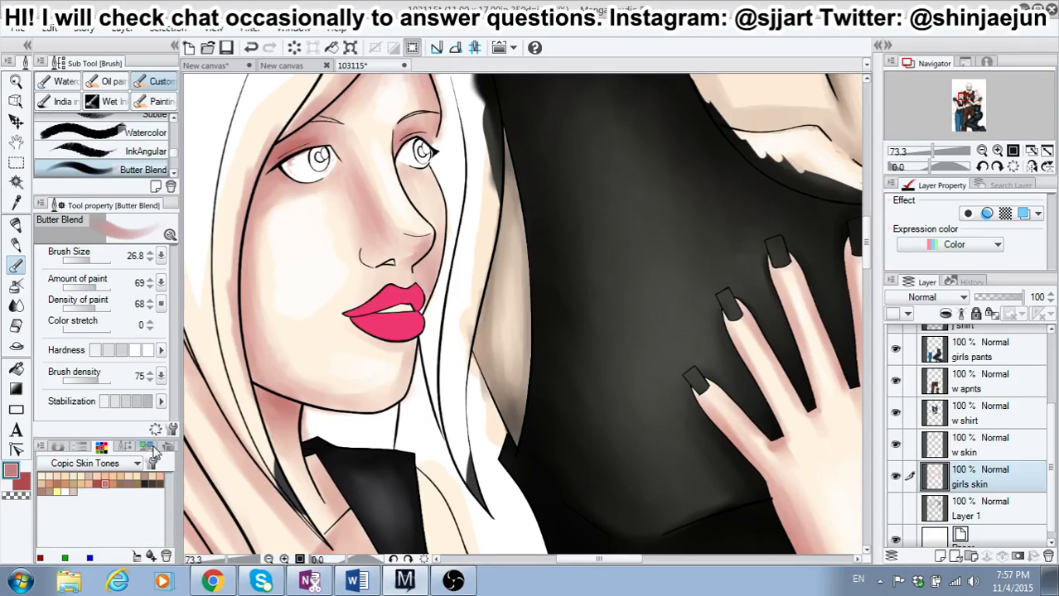
pyautogui.click(11, 473)
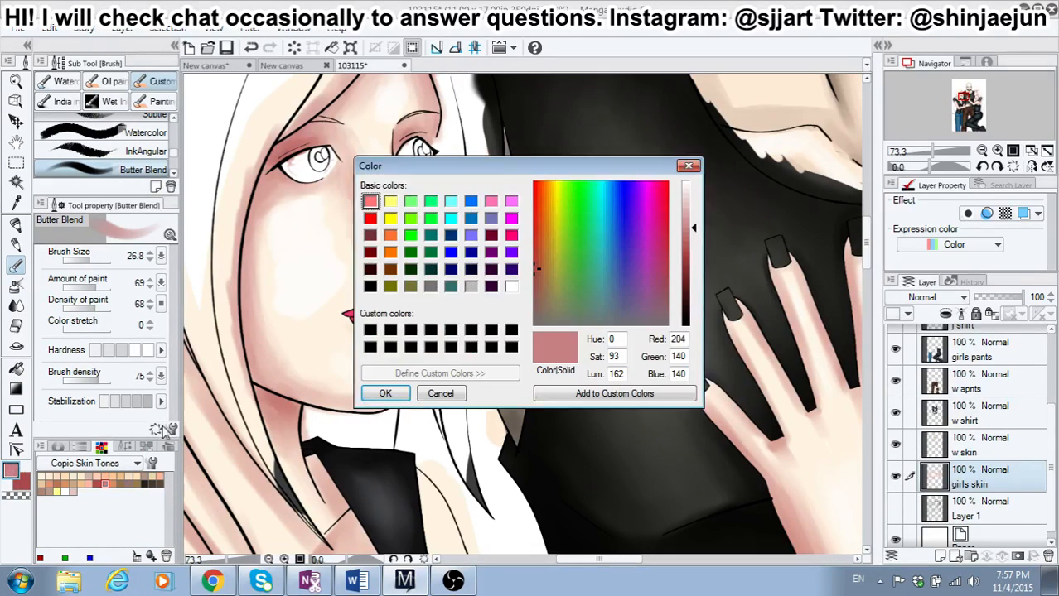
pyautogui.click(440, 393)
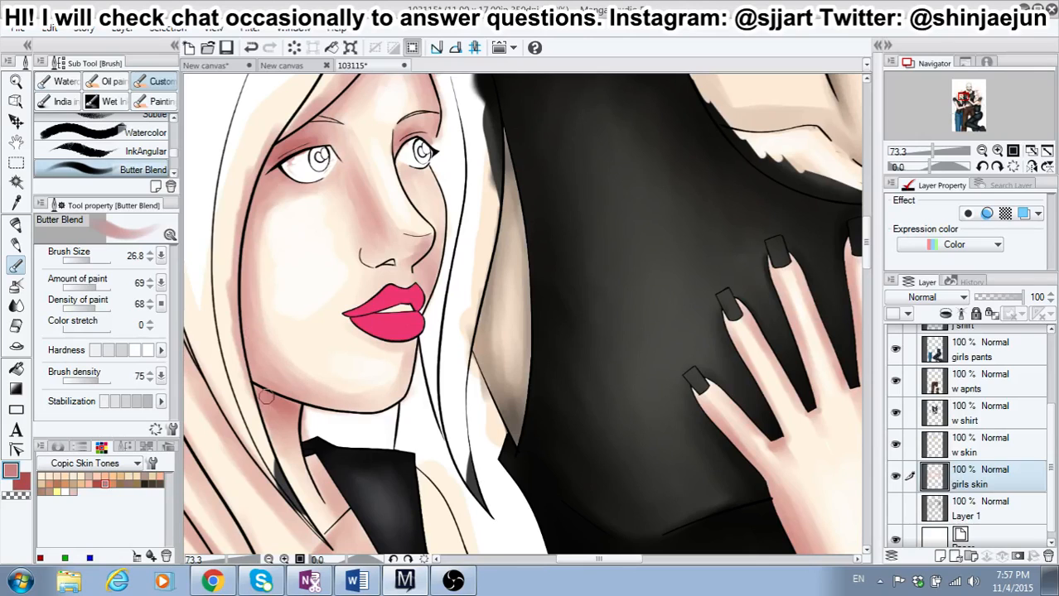
# Step: Blend a soft dusty-pink blush down the left-hand girl's outer cheek to the jaw at brush size 50.8 with the second-lowest hardness
pyautogui.click(19, 485)
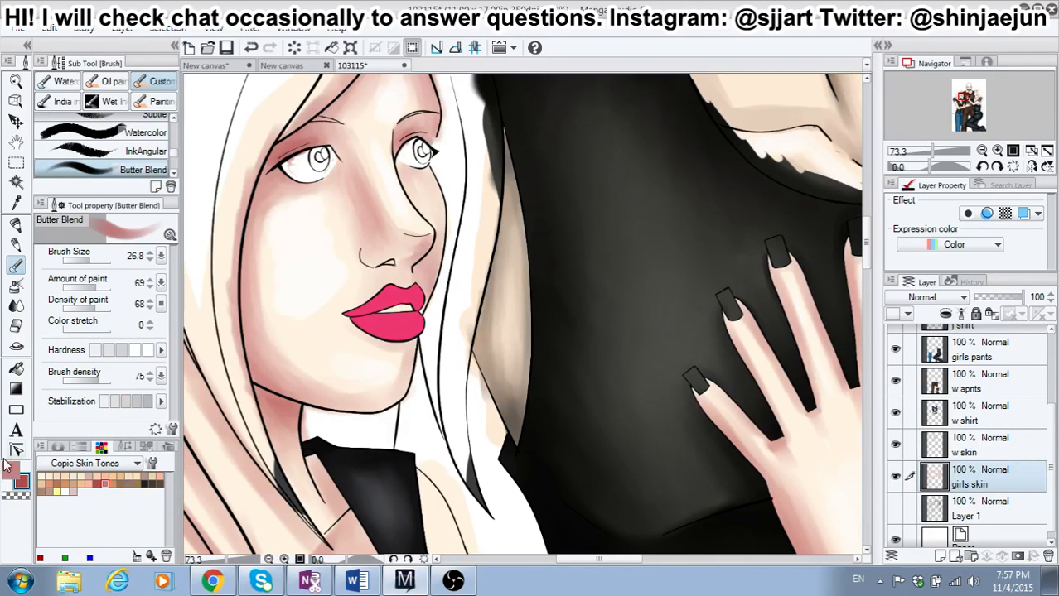
pyautogui.click(23, 478)
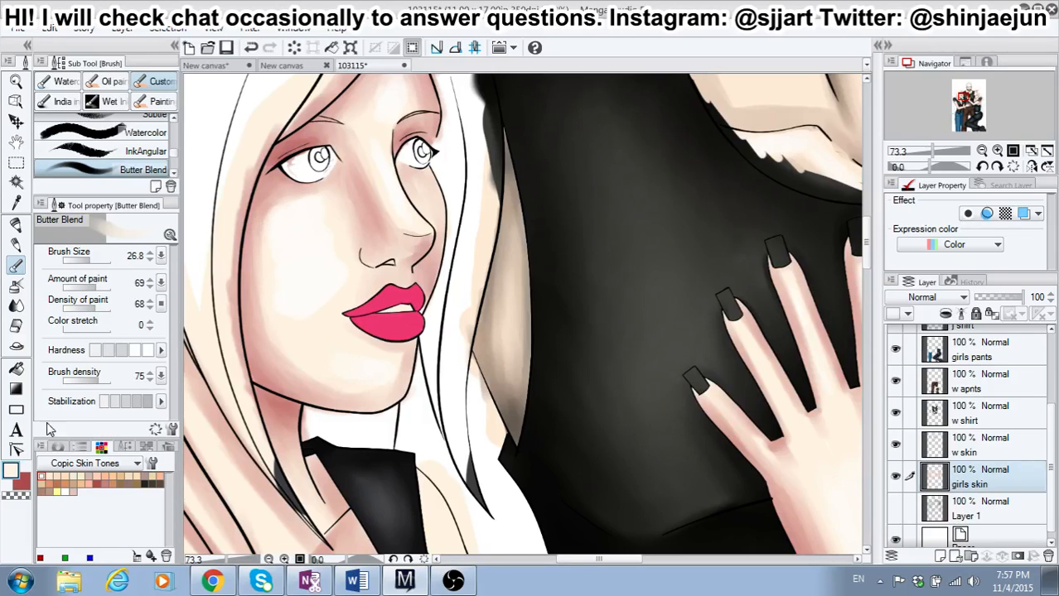
pyautogui.click(106, 480)
pyautogui.click(92, 259)
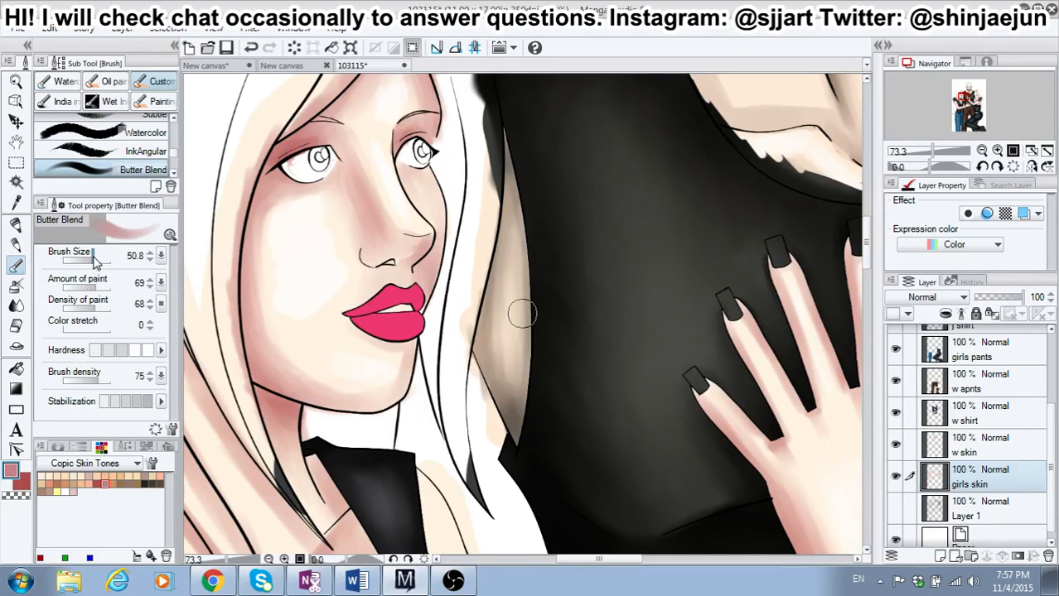
pyautogui.click(109, 353)
pyautogui.moveTo(261, 211)
pyautogui.mouseDown()
pyautogui.moveTo(300, 189)
pyautogui.moveTo(319, 194)
pyautogui.moveTo(341, 171)
pyautogui.moveTo(361, 233)
pyautogui.moveTo(351, 180)
pyautogui.moveTo(375, 223)
pyautogui.moveTo(350, 174)
pyautogui.moveTo(293, 239)
pyautogui.moveTo(262, 242)
pyautogui.moveTo(252, 262)
pyautogui.moveTo(269, 364)
pyautogui.moveTo(267, 344)
pyautogui.moveTo(347, 379)
pyautogui.moveTo(375, 379)
pyautogui.moveTo(400, 357)
pyautogui.moveTo(389, 342)
pyautogui.moveTo(365, 342)
pyautogui.moveTo(390, 352)
pyautogui.moveTo(286, 381)
pyautogui.moveTo(323, 397)
pyautogui.moveTo(319, 378)
pyautogui.moveTo(285, 363)
pyautogui.moveTo(248, 241)
pyautogui.moveTo(284, 199)
pyautogui.moveTo(319, 197)
pyautogui.moveTo(342, 222)
pyautogui.moveTo(354, 262)
pyautogui.moveTo(334, 203)
pyautogui.moveTo(285, 218)
pyautogui.moveTo(259, 239)
pyautogui.moveTo(275, 288)
pyautogui.moveTo(264, 258)
pyautogui.moveTo(275, 206)
pyautogui.moveTo(275, 317)
pyautogui.moveTo(264, 218)
pyautogui.moveTo(275, 307)
pyautogui.moveTo(253, 258)
pyautogui.moveTo(267, 365)
pyautogui.moveTo(259, 388)
pyautogui.moveTo(258, 374)
pyautogui.moveTo(300, 414)
pyautogui.moveTo(240, 392)
pyautogui.moveTo(309, 320)
pyautogui.moveTo(267, 370)
pyautogui.moveTo(291, 380)
pyautogui.mouseUp()
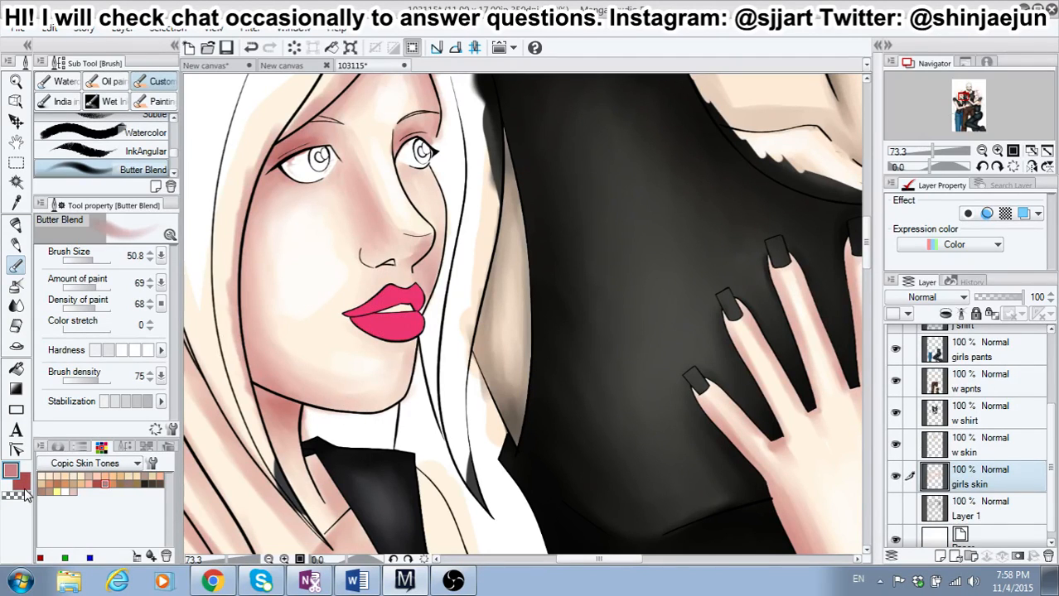
# Step: Set the brush size to 19.5 and the hardness to its second-highest level
pyautogui.click(86, 261)
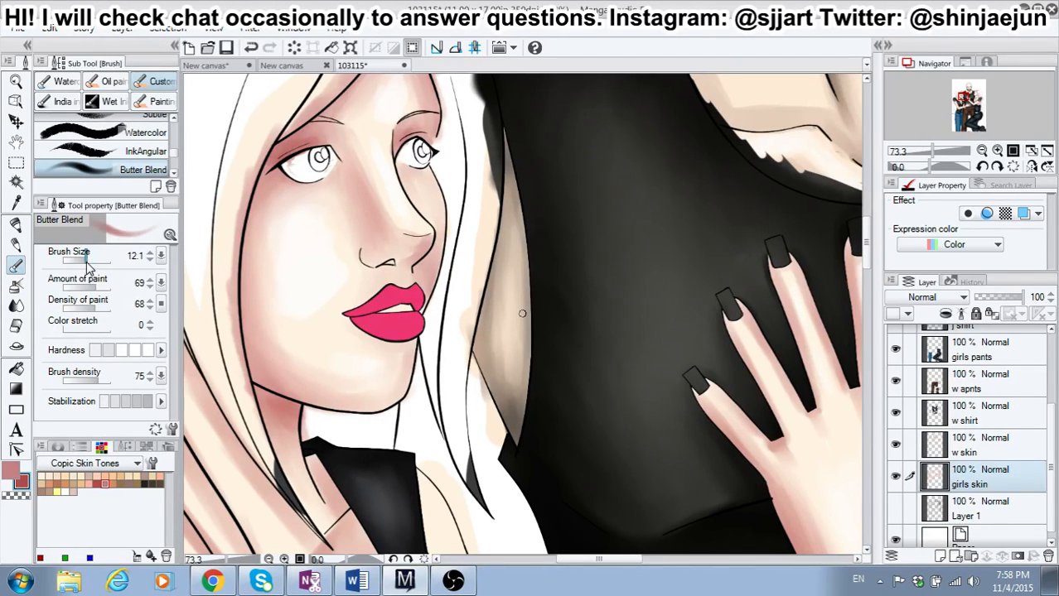
pyautogui.click(90, 261)
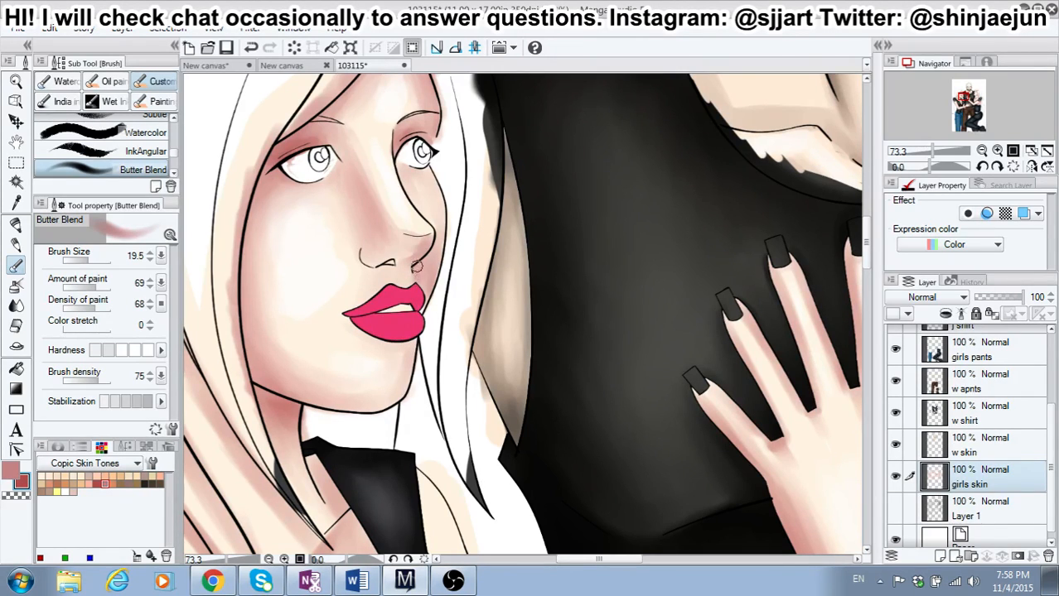
pyautogui.click(140, 351)
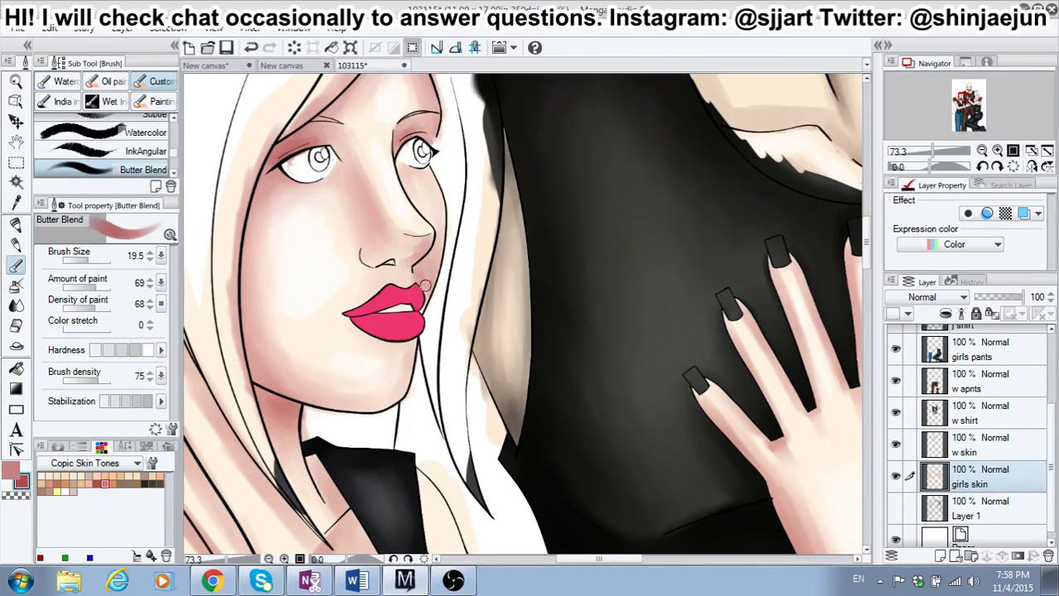
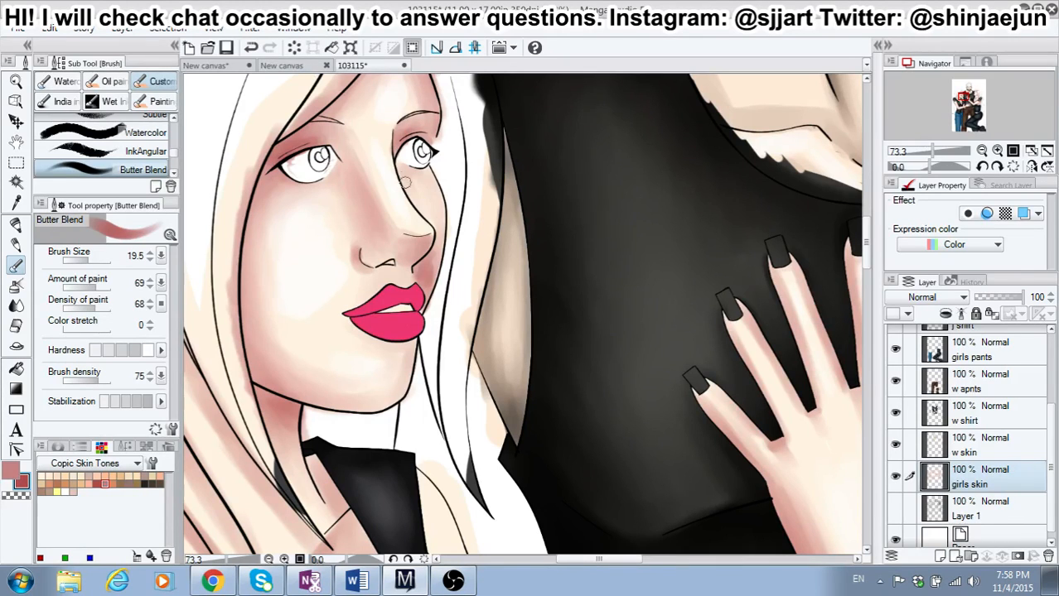
# Step: Shade beside the left-hand girl's nose bridge, and soften her face with pale skin, dusty pink and white at size 43.3, second-lowest hardness
pyautogui.moveTo(401, 167)
pyautogui.mouseDown()
pyautogui.moveTo(406, 197)
pyautogui.moveTo(413, 204)
pyautogui.moveTo(418, 172)
pyautogui.moveTo(421, 191)
pyautogui.mouseUp()
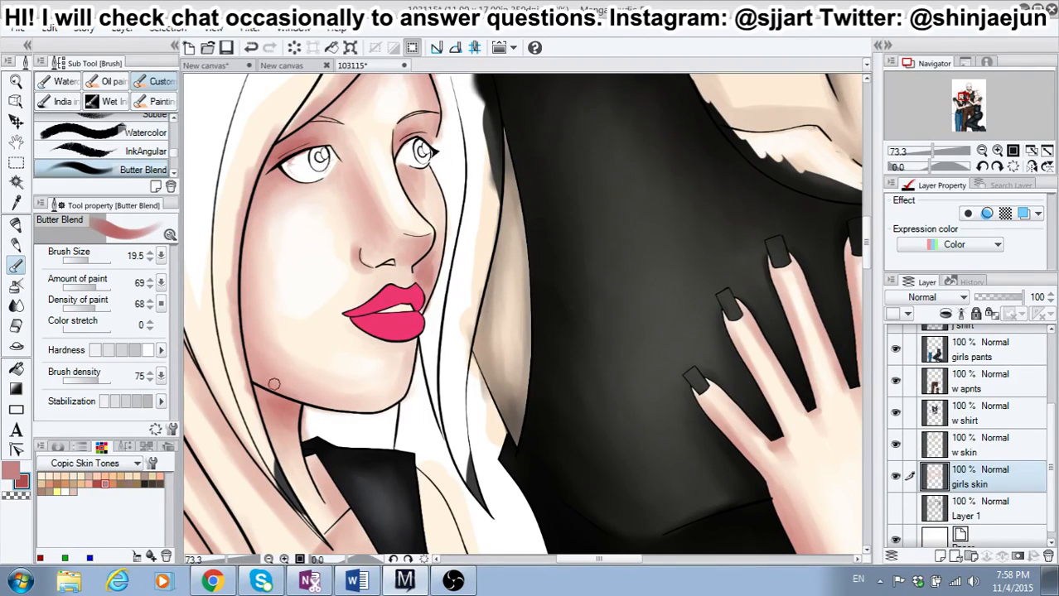
pyautogui.click(42, 478)
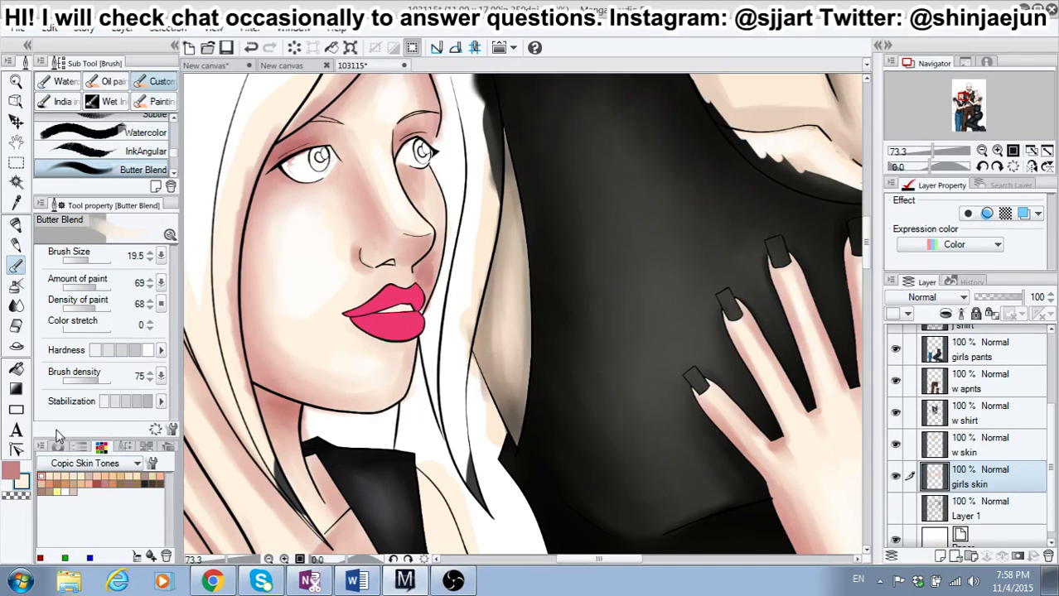
pyautogui.click(93, 262)
pyautogui.click(108, 350)
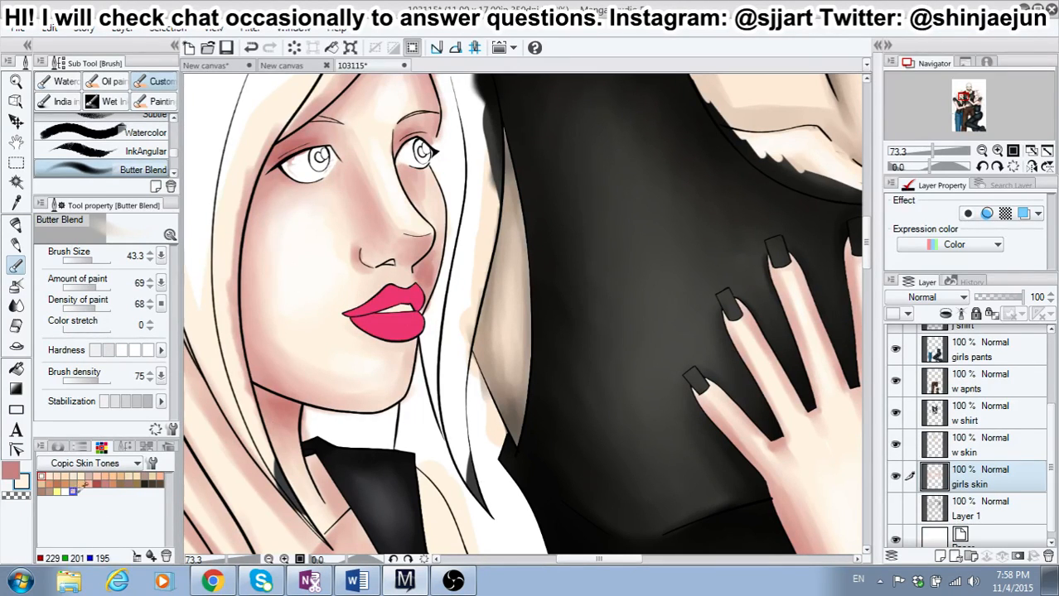
pyautogui.click(104, 483)
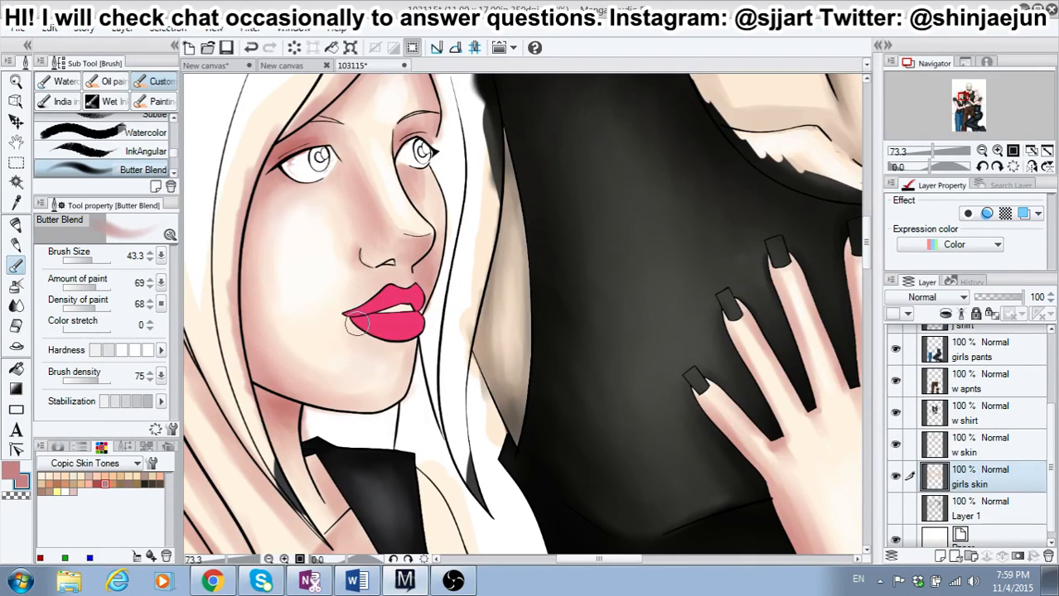
pyautogui.click(66, 489)
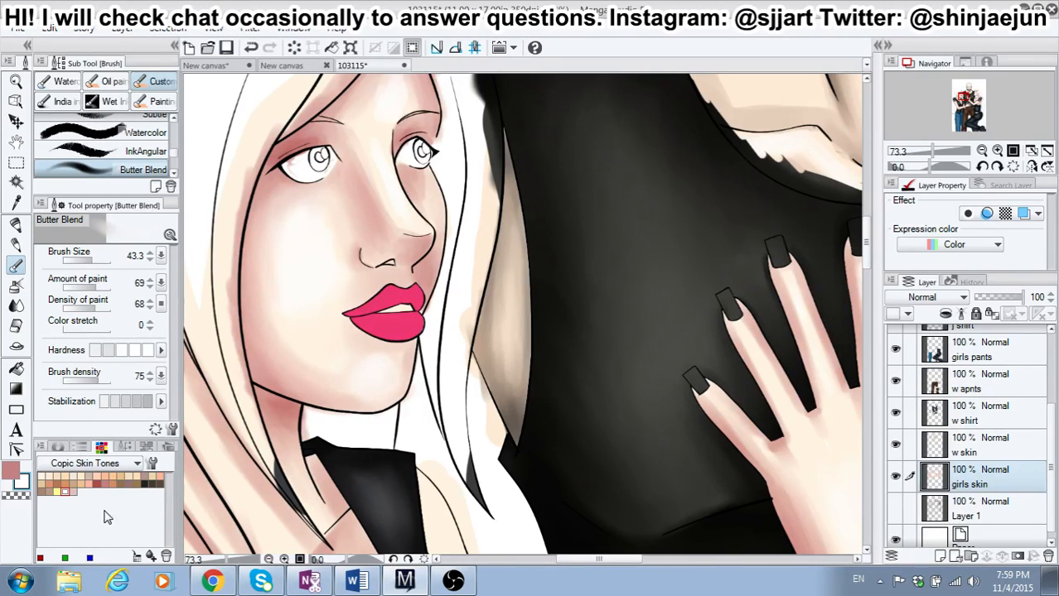
pyautogui.click(42, 477)
pyautogui.click(11, 471)
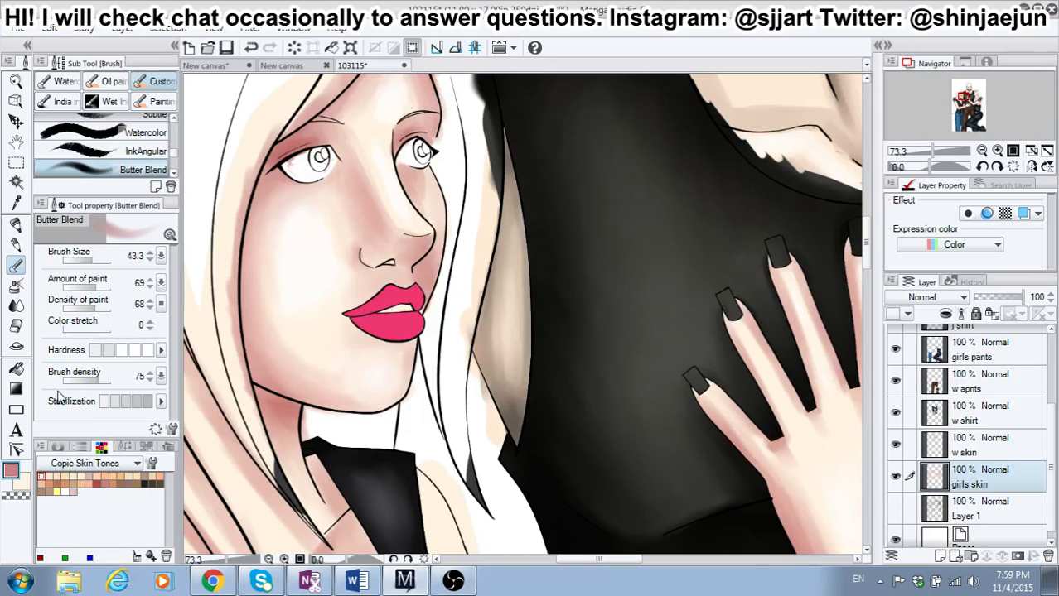
# Step: Shade the left-hand girl's outer cheek, under her jaw and down her neck in red at brush size 26.8
pyautogui.click(94, 260)
pyautogui.moveTo(94, 262); pyautogui.dragTo(91, 262)
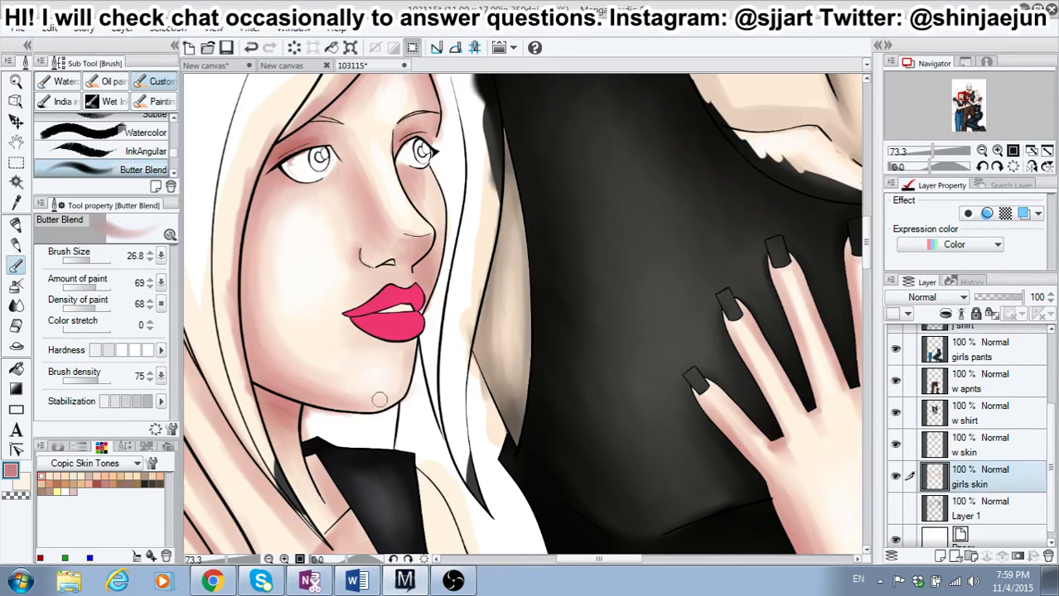
pyautogui.click(97, 483)
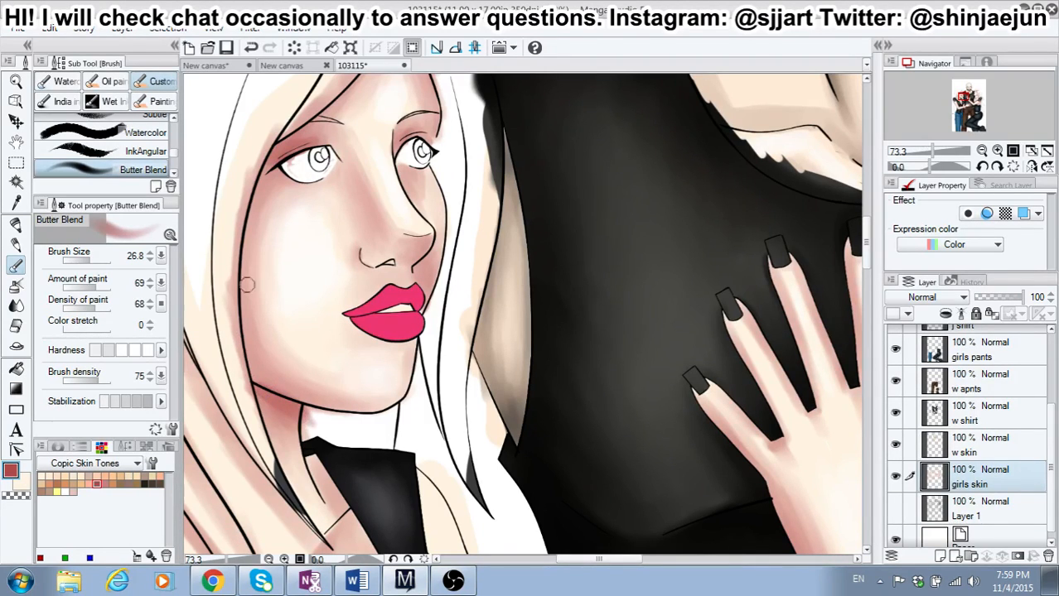
pyautogui.moveTo(250, 354); pyautogui.dragTo(245, 286)
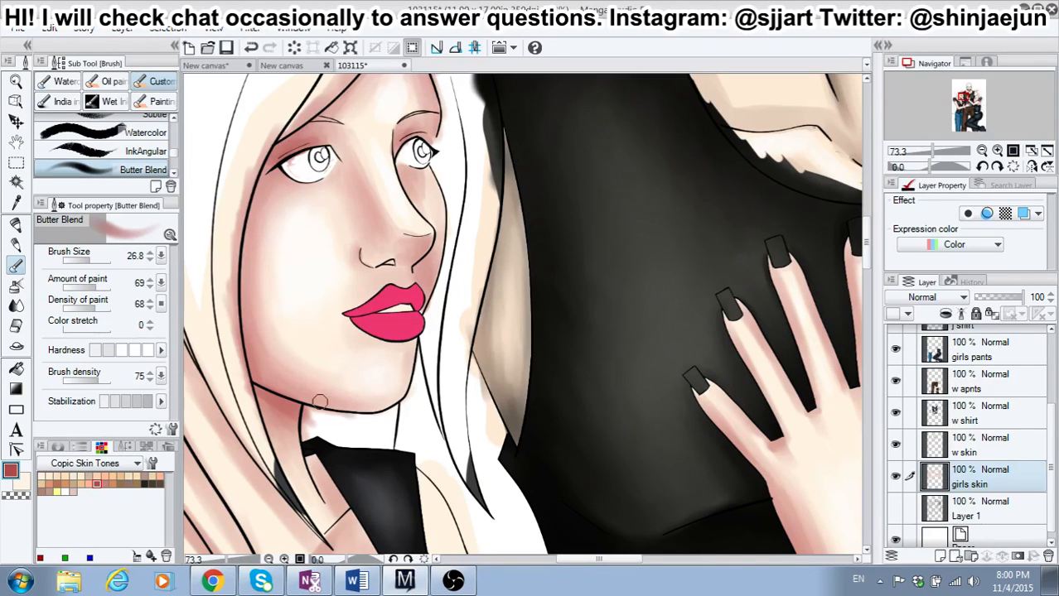
pyautogui.moveTo(266, 403)
pyautogui.mouseDown()
pyautogui.moveTo(301, 500)
pyautogui.moveTo(274, 443)
pyautogui.moveTo(295, 476)
pyautogui.mouseUp()
pyautogui.moveTo(261, 404); pyautogui.dragTo(313, 507)
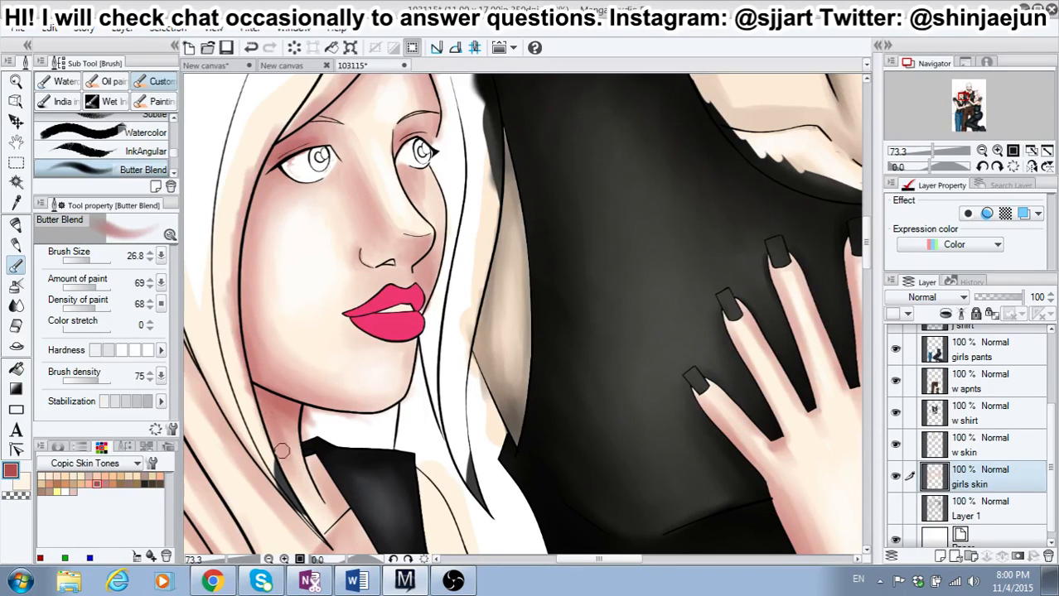
# Step: Shade the left-hand girl's ear and the neck beneath her earlobe down along the hair strands in red
pyautogui.moveTo(627, 561); pyautogui.dragTo(605, 561)
pyautogui.moveTo(307, 299)
pyautogui.mouseDown()
pyautogui.moveTo(325, 294)
pyautogui.moveTo(312, 303)
pyautogui.mouseUp()
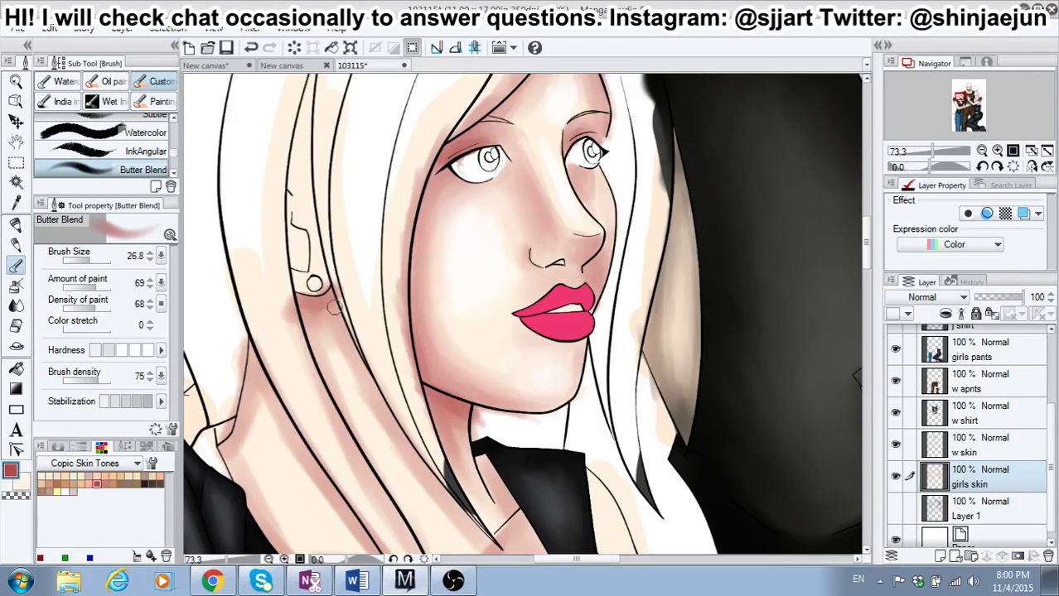
pyautogui.moveTo(318, 314)
pyautogui.mouseDown()
pyautogui.moveTo(315, 366)
pyautogui.moveTo(297, 304)
pyautogui.moveTo(339, 351)
pyautogui.moveTo(333, 294)
pyautogui.moveTo(388, 422)
pyautogui.moveTo(353, 350)
pyautogui.moveTo(442, 492)
pyautogui.mouseUp()
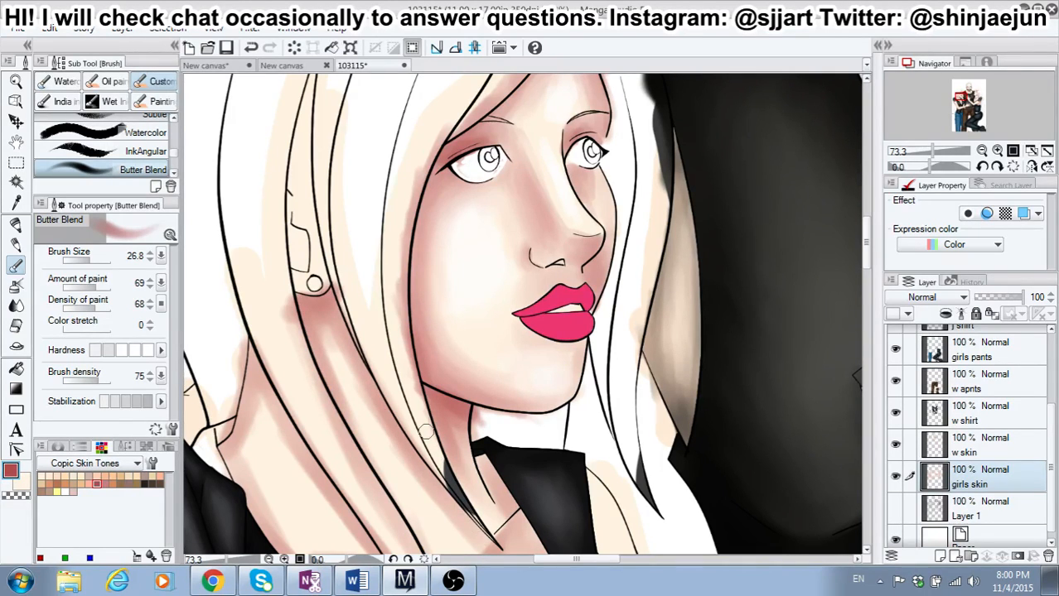
pyautogui.moveTo(291, 250)
pyautogui.mouseDown()
pyautogui.moveTo(291, 230)
pyautogui.moveTo(297, 261)
pyautogui.moveTo(281, 216)
pyautogui.moveTo(288, 230)
pyautogui.mouseUp()
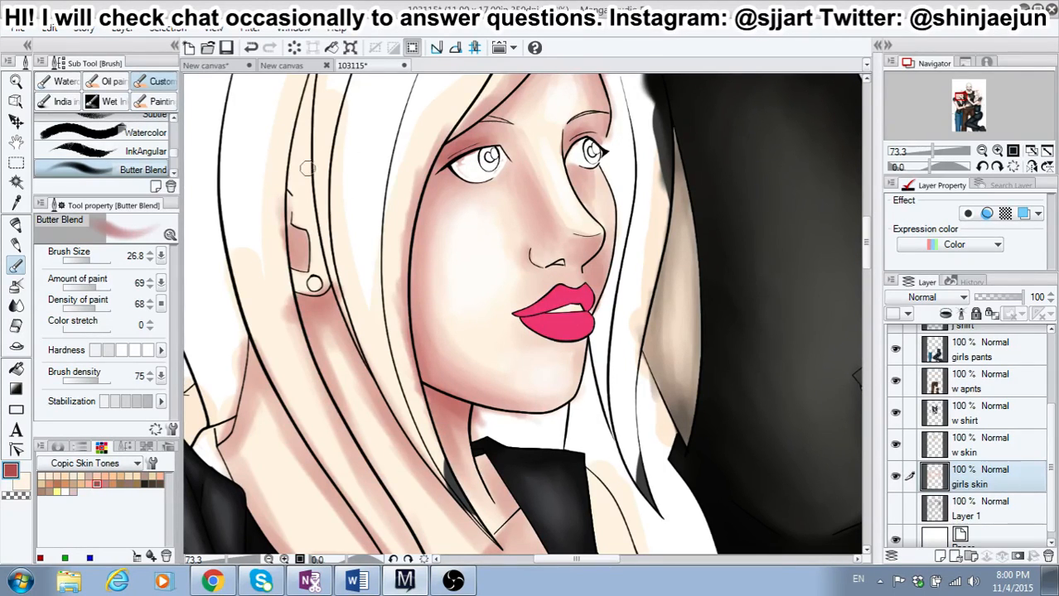
pyautogui.moveTo(285, 172)
pyautogui.mouseDown()
pyautogui.moveTo(300, 165)
pyautogui.moveTo(288, 141)
pyautogui.mouseUp()
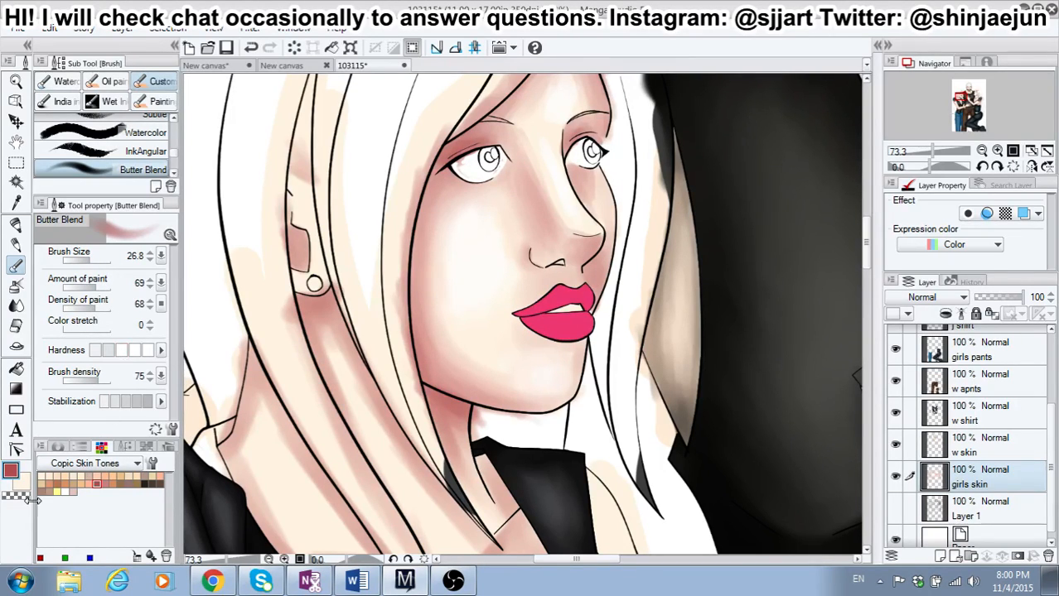
# Step: Blend the neck shadow beneath the left-hand girl's earlobe using dusty pink as the secondary color
pyautogui.click(113, 484)
pyautogui.click(105, 483)
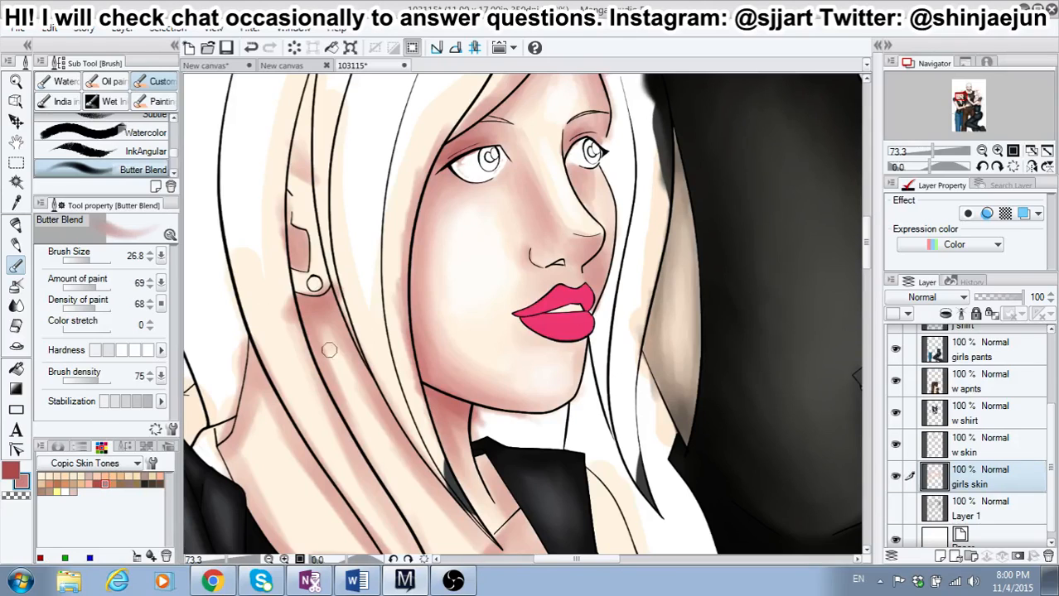
pyautogui.moveTo(314, 314); pyautogui.dragTo(331, 385)
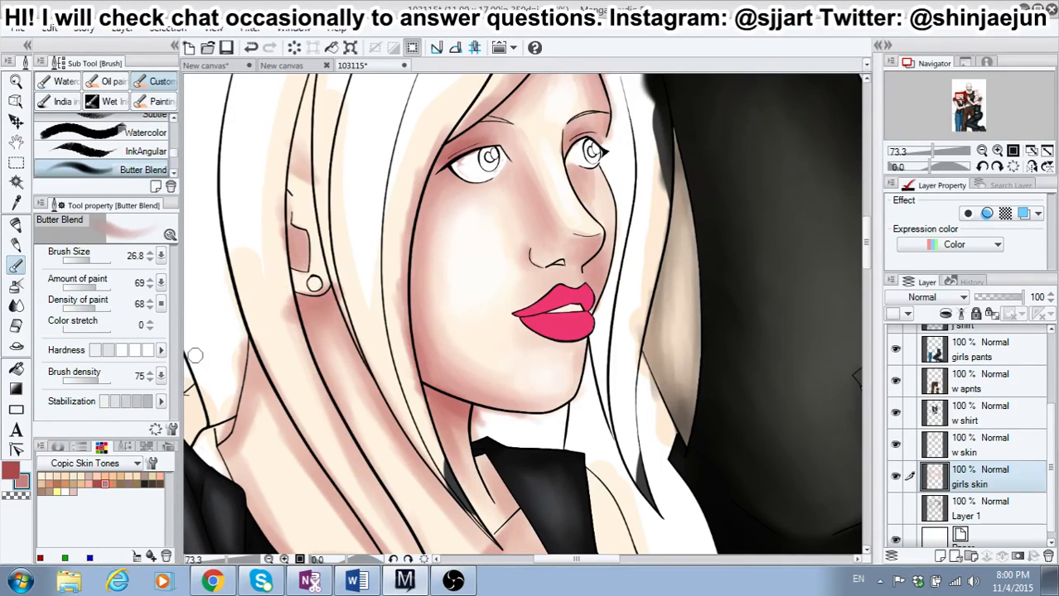
# Step: Deepen the red shadows inside the left-hand girl's ear and down the neck below the earlobe at the highest hardness
pyautogui.click(148, 351)
pyautogui.moveTo(294, 239)
pyautogui.mouseDown()
pyautogui.moveTo(285, 199)
pyautogui.moveTo(303, 265)
pyautogui.moveTo(293, 262)
pyautogui.moveTo(287, 212)
pyautogui.mouseUp()
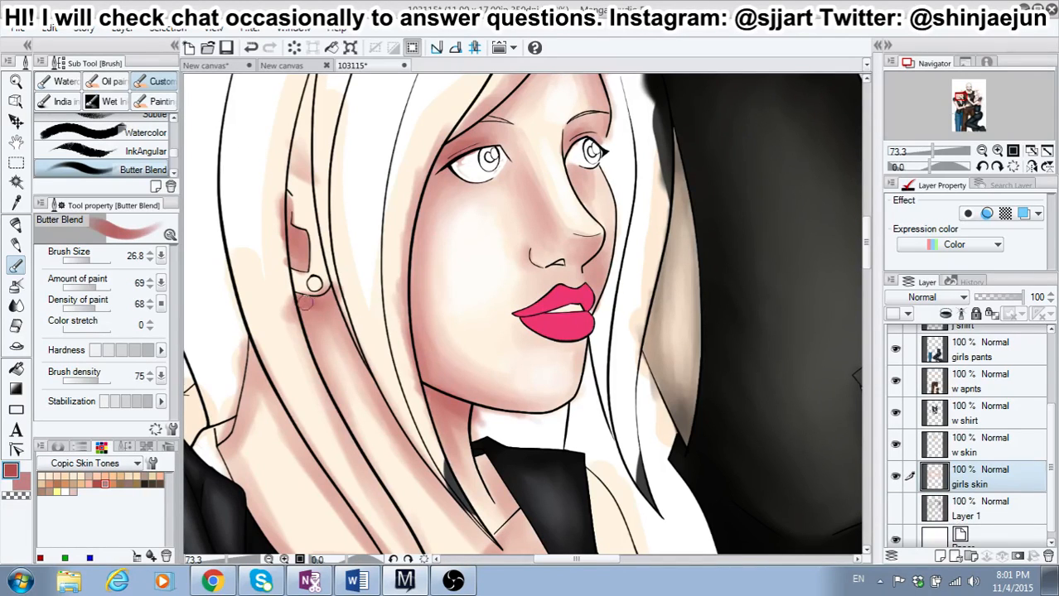
pyautogui.moveTo(306, 303)
pyautogui.mouseDown()
pyautogui.moveTo(320, 305)
pyautogui.moveTo(308, 348)
pyautogui.moveTo(326, 381)
pyautogui.mouseUp()
pyautogui.moveTo(301, 308)
pyautogui.mouseDown()
pyautogui.moveTo(312, 360)
pyautogui.moveTo(352, 433)
pyautogui.mouseUp()
pyautogui.moveTo(323, 377); pyautogui.dragTo(373, 467)
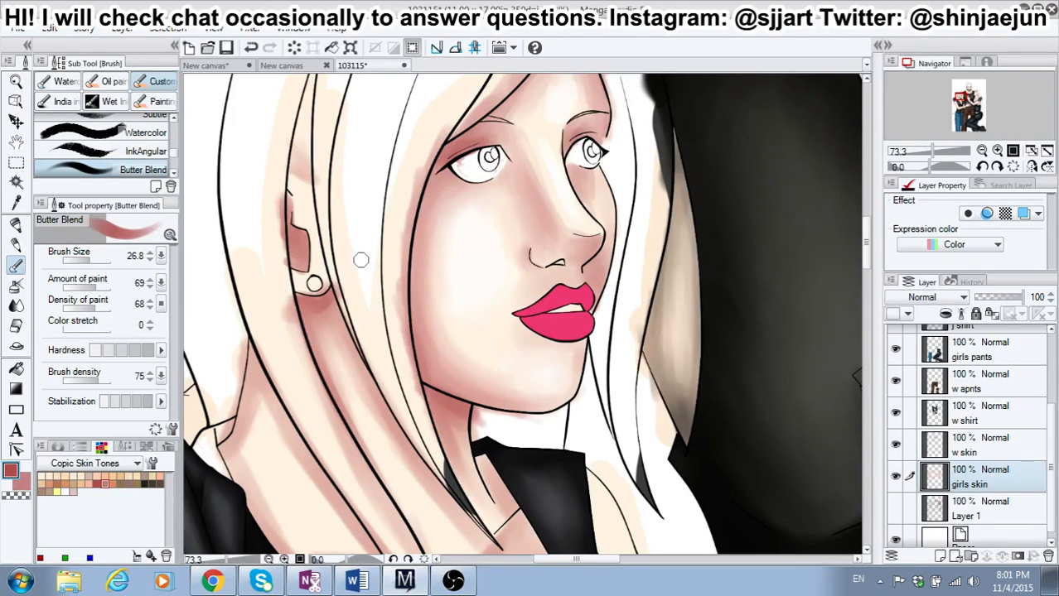
# Step: Darken the left-hand girl's neck along the inner hair strands, from beneath the earring down to the collar, in red
pyautogui.moveTo(318, 296); pyautogui.dragTo(379, 389)
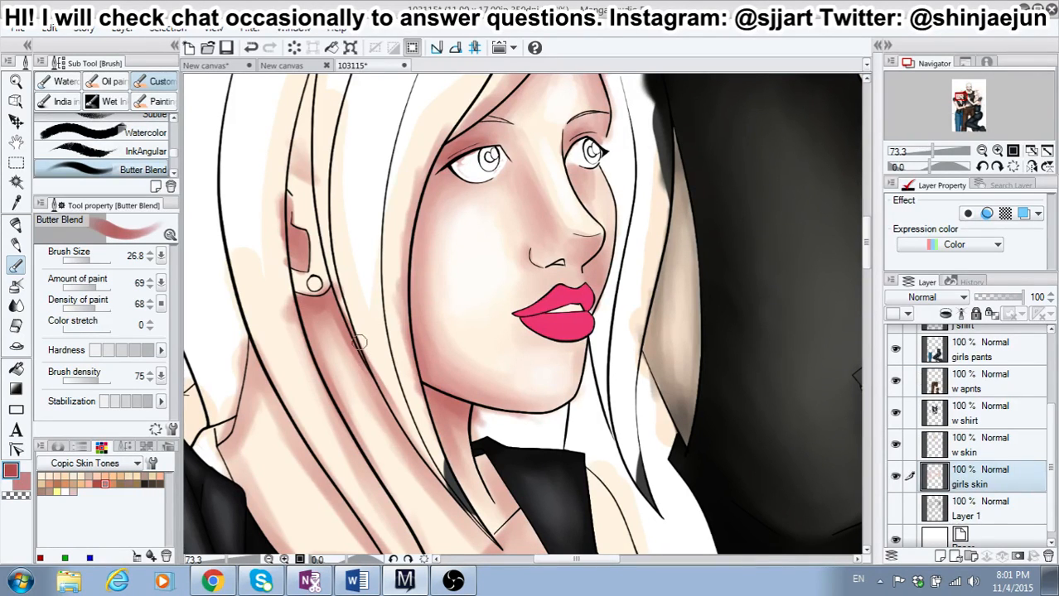
pyautogui.moveTo(313, 305); pyautogui.dragTo(371, 376)
pyautogui.moveTo(335, 323); pyautogui.dragTo(405, 436)
pyautogui.moveTo(367, 378)
pyautogui.mouseDown()
pyautogui.moveTo(444, 494)
pyautogui.moveTo(489, 540)
pyautogui.mouseUp()
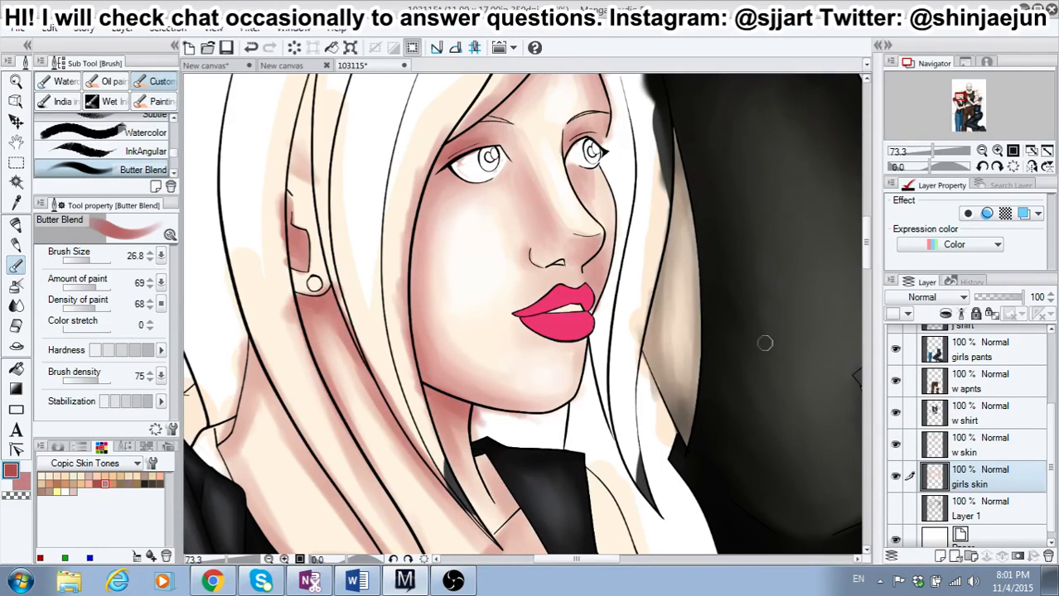
pyautogui.moveTo(866, 243); pyautogui.dragTo(866, 251)
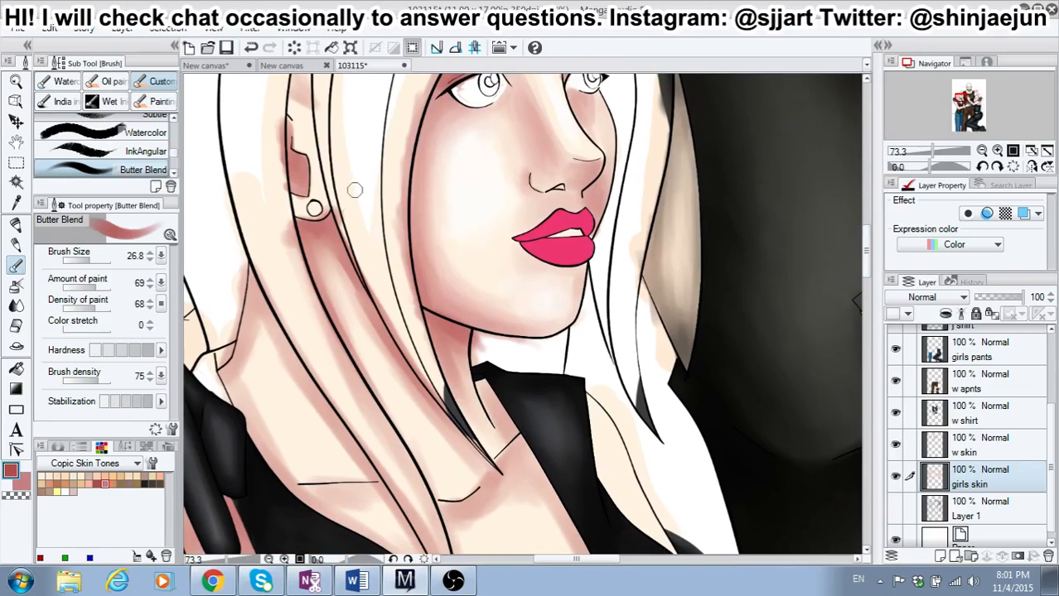
pyautogui.moveTo(318, 233)
pyautogui.mouseDown()
pyautogui.moveTo(384, 342)
pyautogui.moveTo(305, 230)
pyautogui.moveTo(372, 383)
pyautogui.moveTo(319, 290)
pyautogui.moveTo(323, 269)
pyautogui.moveTo(349, 348)
pyautogui.mouseUp()
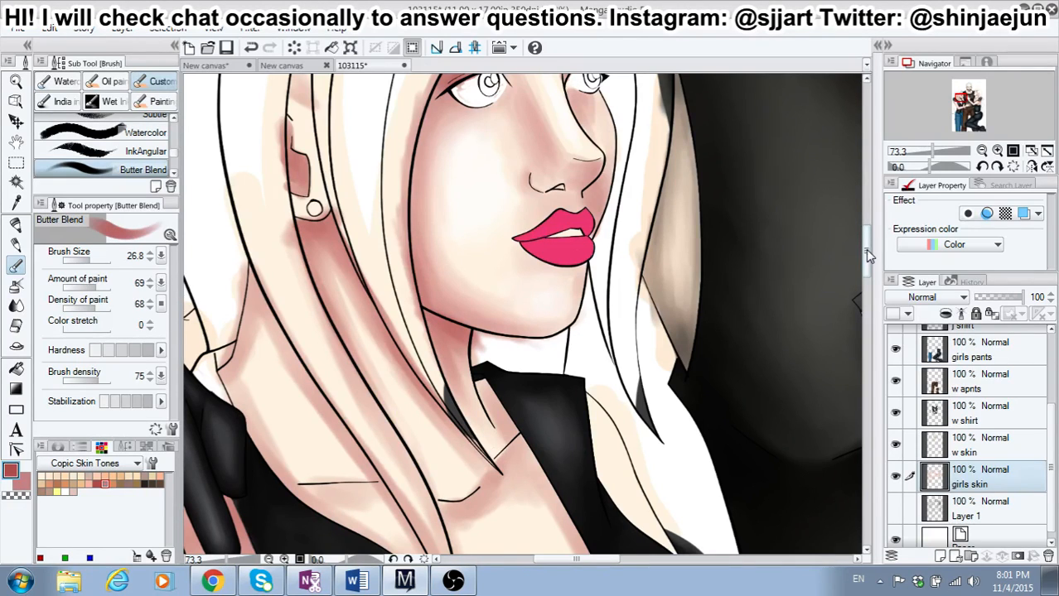
# Step: Shade beneath the left-hand girl's collarbones, beside the hair across her chest, and in her cleavage in red
pyautogui.moveTo(865, 249); pyautogui.dragTo(865, 266)
pyautogui.moveTo(446, 372)
pyautogui.mouseDown()
pyautogui.moveTo(469, 368)
pyautogui.moveTo(441, 378)
pyautogui.moveTo(490, 348)
pyautogui.moveTo(504, 317)
pyautogui.moveTo(488, 350)
pyautogui.moveTo(521, 308)
pyautogui.moveTo(546, 336)
pyautogui.moveTo(532, 334)
pyautogui.moveTo(522, 301)
pyautogui.moveTo(522, 335)
pyautogui.moveTo(545, 340)
pyautogui.moveTo(496, 344)
pyautogui.moveTo(513, 337)
pyautogui.moveTo(446, 382)
pyautogui.mouseUp()
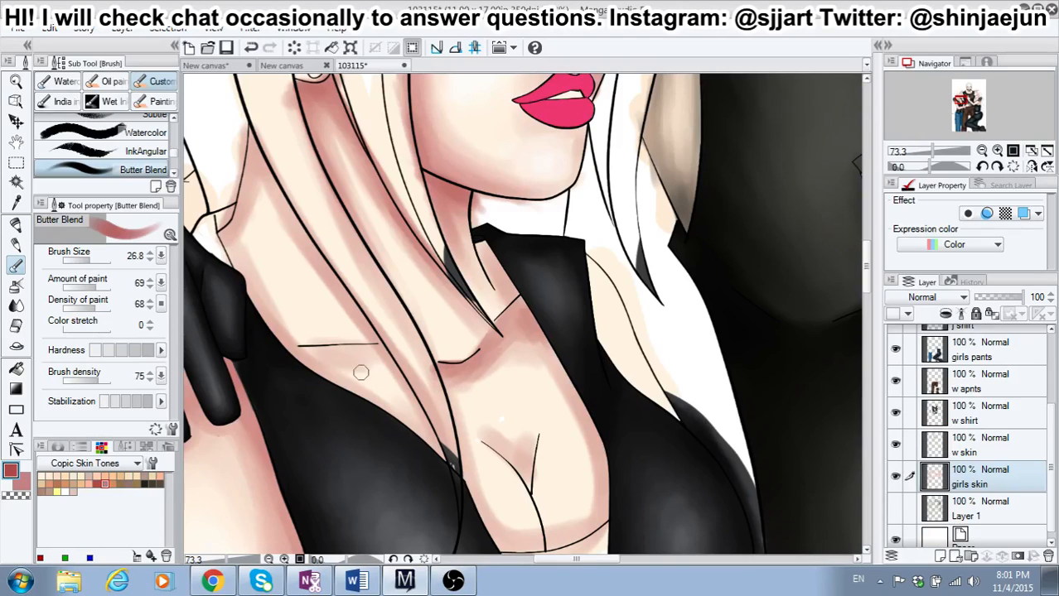
pyautogui.moveTo(360, 372)
pyautogui.mouseDown()
pyautogui.moveTo(297, 356)
pyautogui.moveTo(394, 350)
pyautogui.moveTo(383, 358)
pyautogui.moveTo(379, 347)
pyautogui.moveTo(403, 368)
pyautogui.mouseUp()
pyautogui.moveTo(330, 339)
pyautogui.mouseDown()
pyautogui.moveTo(382, 385)
pyautogui.moveTo(353, 365)
pyautogui.moveTo(362, 397)
pyautogui.moveTo(343, 364)
pyautogui.moveTo(323, 387)
pyautogui.moveTo(303, 360)
pyautogui.moveTo(325, 379)
pyautogui.moveTo(351, 363)
pyautogui.moveTo(391, 372)
pyautogui.moveTo(451, 469)
pyautogui.mouseUp()
pyautogui.moveTo(514, 459)
pyautogui.mouseDown()
pyautogui.moveTo(530, 479)
pyautogui.moveTo(517, 441)
pyautogui.moveTo(532, 464)
pyautogui.moveTo(526, 442)
pyautogui.mouseUp()
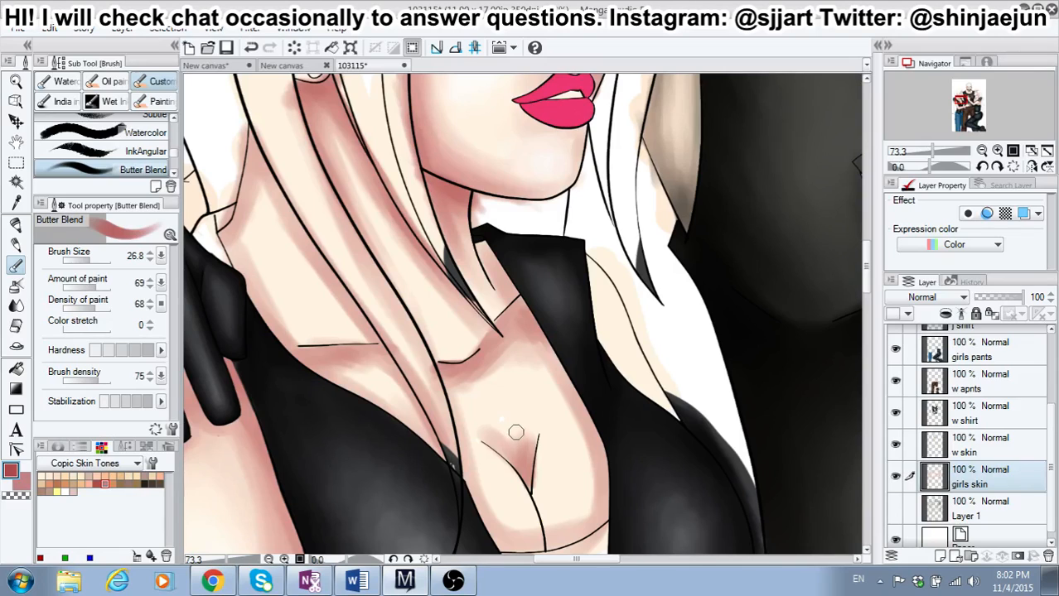
# Step: Blend the left-hand girl's upper chest shading in dusty pink at brush size 59.5 with the second-lowest hardness
pyautogui.click(21, 488)
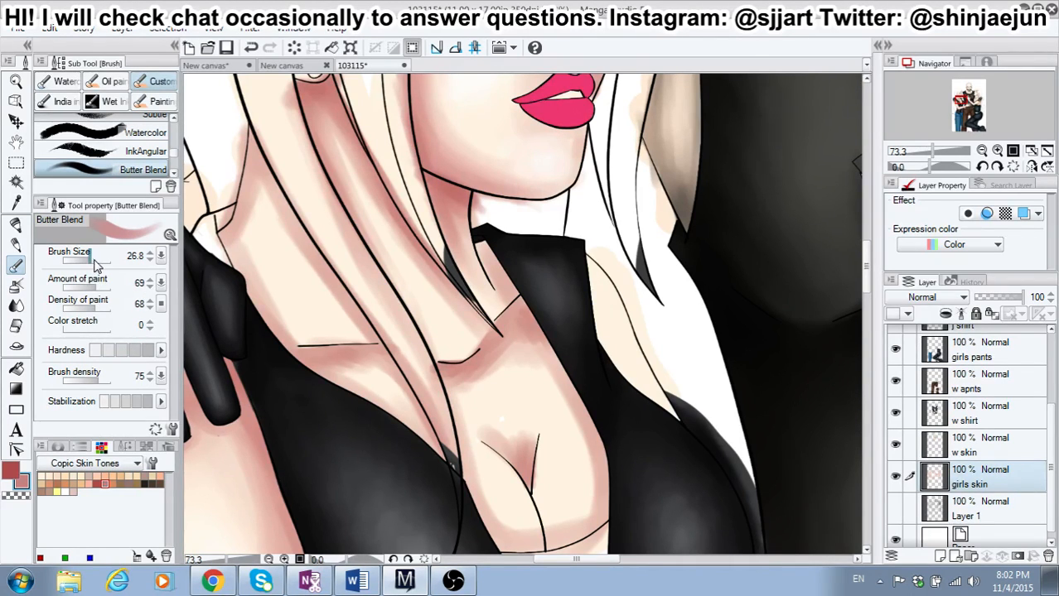
pyautogui.moveTo(95, 263); pyautogui.dragTo(109, 265)
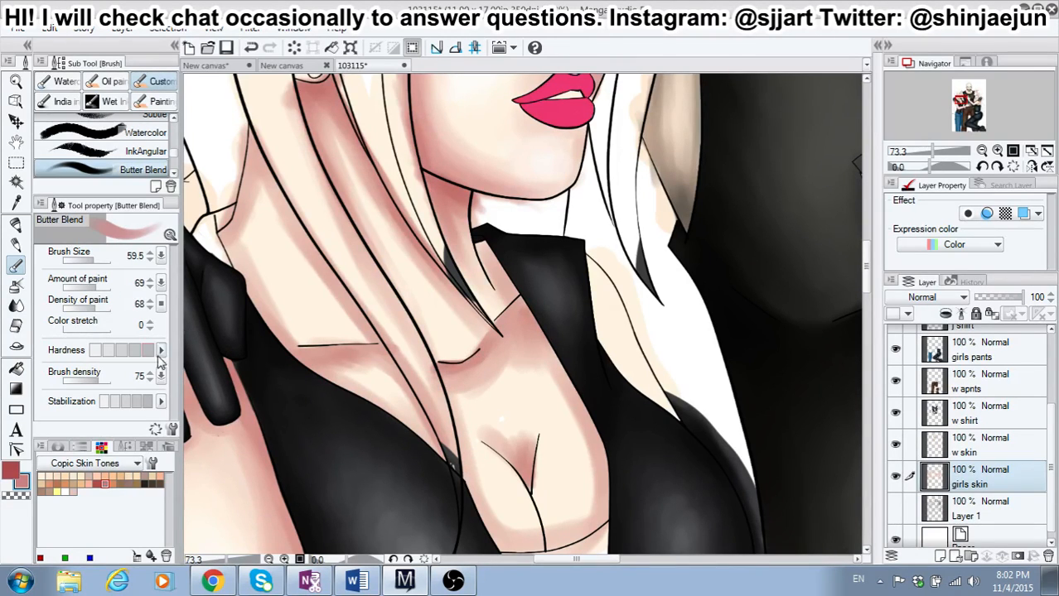
pyautogui.click(116, 351)
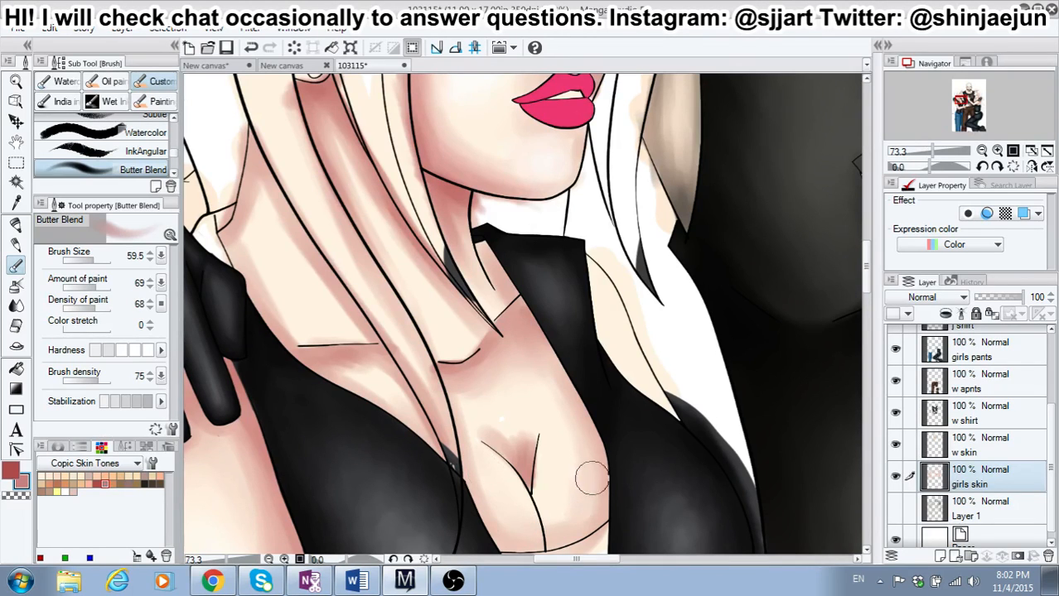
# Step: Shade the left-hand girl's cleavage and lower chest along the neckline in red at brush size 22.8
pyautogui.scroll(-3, 870, 282)
pyautogui.moveTo(869, 277); pyautogui.dragTo(869, 280)
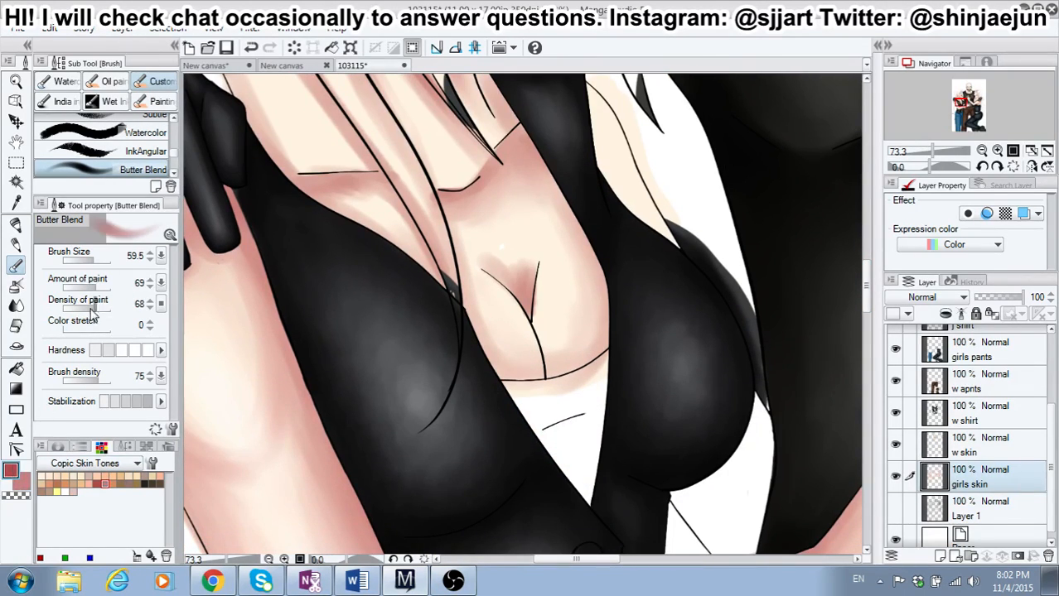
pyautogui.click(92, 259)
pyautogui.click(88, 259)
pyautogui.moveTo(520, 299)
pyautogui.mouseDown()
pyautogui.moveTo(556, 380)
pyautogui.moveTo(531, 310)
pyautogui.moveTo(546, 362)
pyautogui.moveTo(581, 369)
pyautogui.moveTo(554, 366)
pyautogui.moveTo(581, 358)
pyautogui.moveTo(553, 383)
pyautogui.moveTo(598, 356)
pyautogui.moveTo(559, 376)
pyautogui.moveTo(605, 313)
pyautogui.mouseUp()
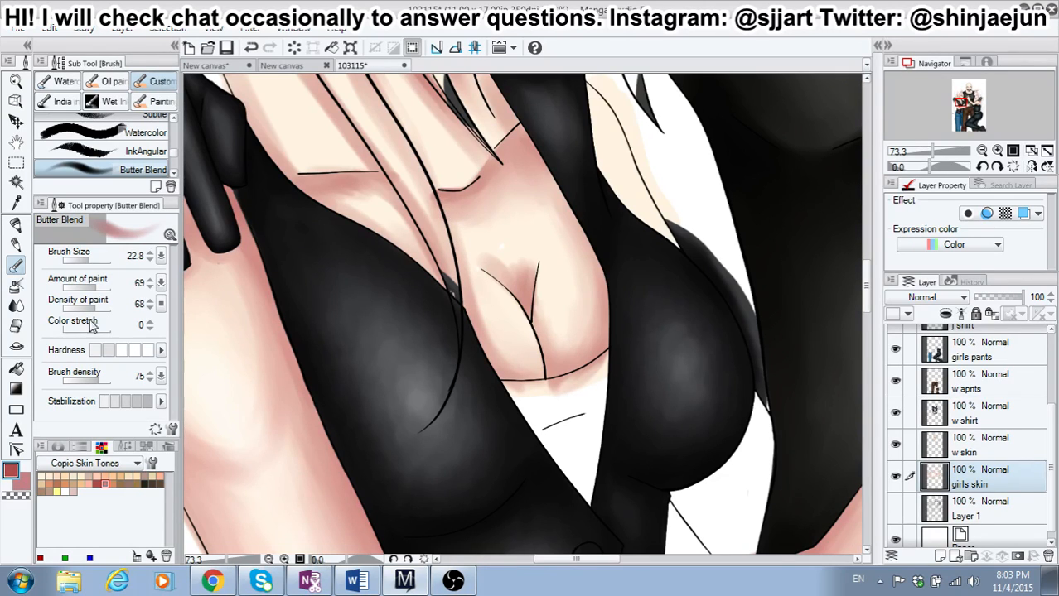
# Step: Blend the shadow beneath the left-hand girl's collarbone in dusty pink at brush size 36.9
pyautogui.click(24, 483)
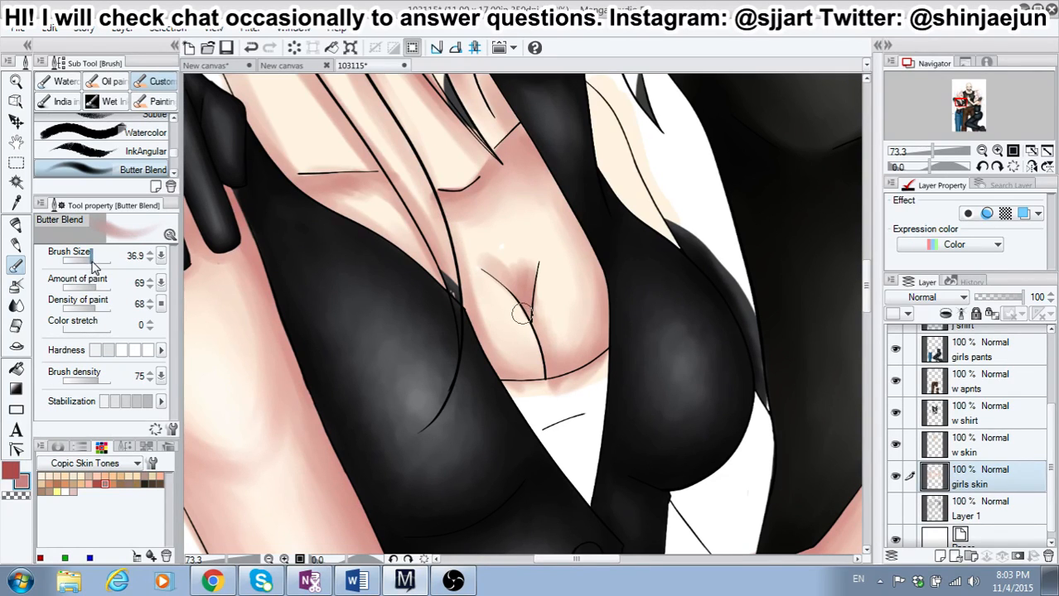
pyautogui.moveTo(91, 264); pyautogui.dragTo(121, 264)
pyautogui.moveTo(325, 197); pyautogui.dragTo(348, 183)
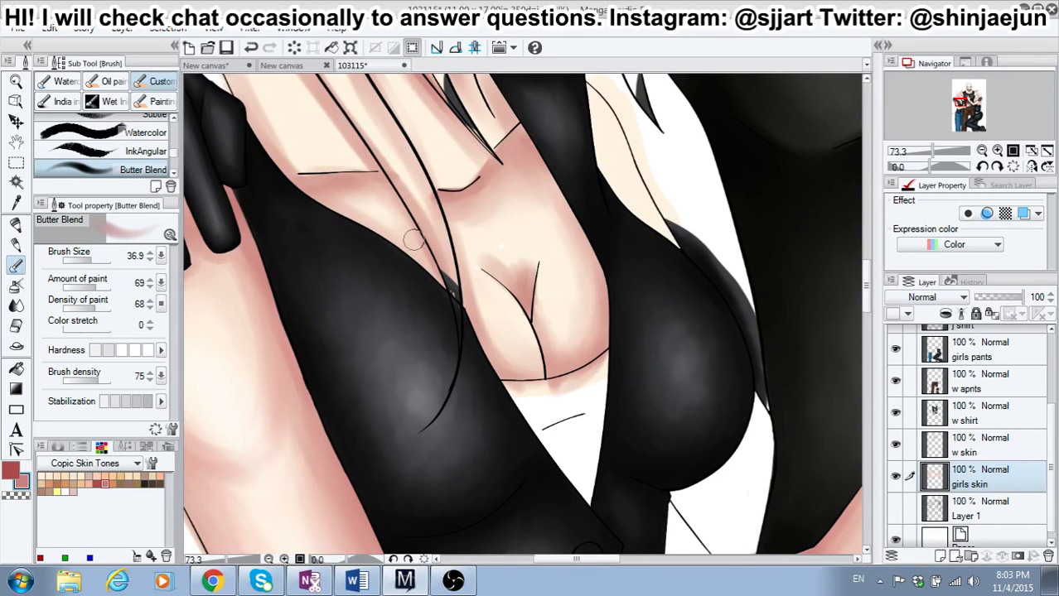
pyautogui.moveTo(307, 185); pyautogui.dragTo(383, 198)
# Step: Deepen the shadows under the collarbone, along the vest's neckline edge and in the cleavage in red at brush size 26.8
pyautogui.click(12, 470)
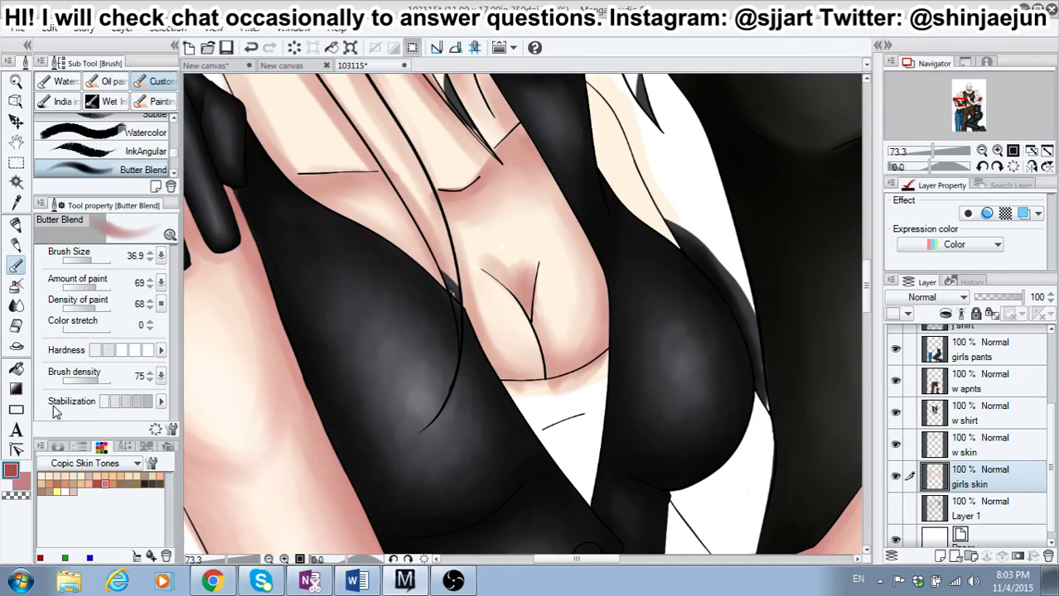
pyautogui.moveTo(93, 260); pyautogui.dragTo(88, 262)
pyautogui.moveTo(406, 211)
pyautogui.mouseDown()
pyautogui.moveTo(446, 267)
pyautogui.moveTo(428, 265)
pyautogui.mouseUp()
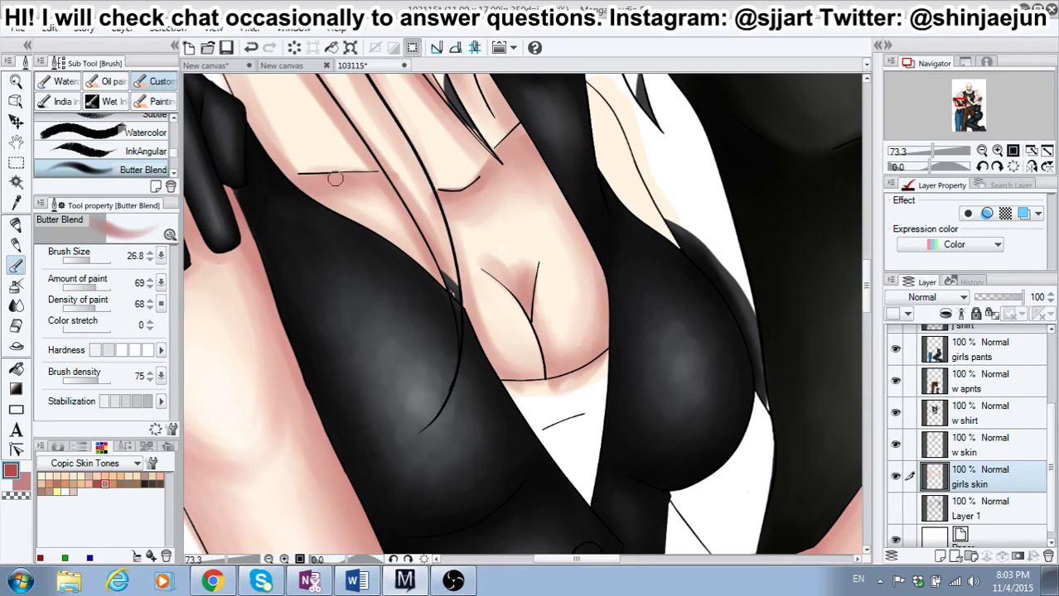
pyautogui.moveTo(333, 182); pyautogui.dragTo(382, 182)
pyautogui.moveTo(364, 226); pyautogui.dragTo(418, 248)
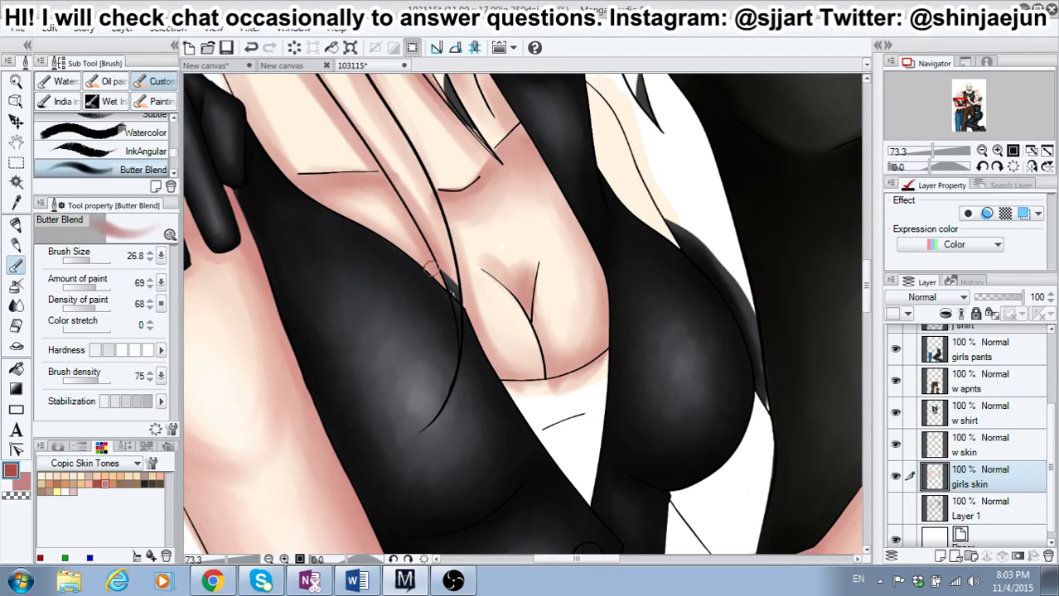
pyautogui.moveTo(499, 274)
pyautogui.mouseDown()
pyautogui.moveTo(516, 277)
pyautogui.moveTo(528, 262)
pyautogui.mouseUp()
# Step: Highlight the left-hand girl's breast in white and the skin beneath her collarbones in pale cream at brush size 26.8
pyautogui.click(65, 491)
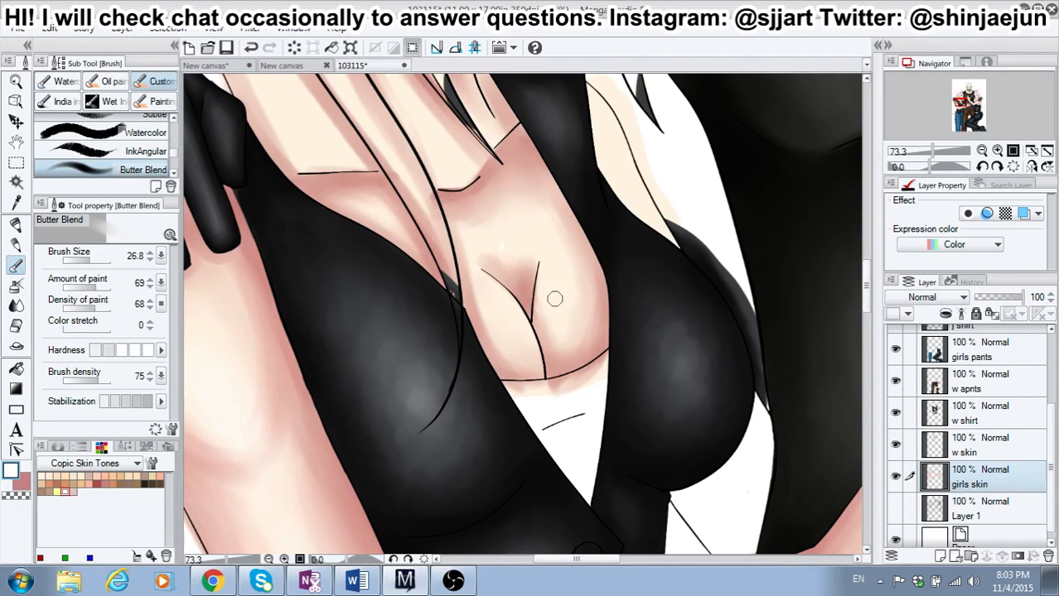
pyautogui.moveTo(566, 324)
pyautogui.mouseDown()
pyautogui.moveTo(580, 299)
pyautogui.moveTo(566, 311)
pyautogui.mouseUp()
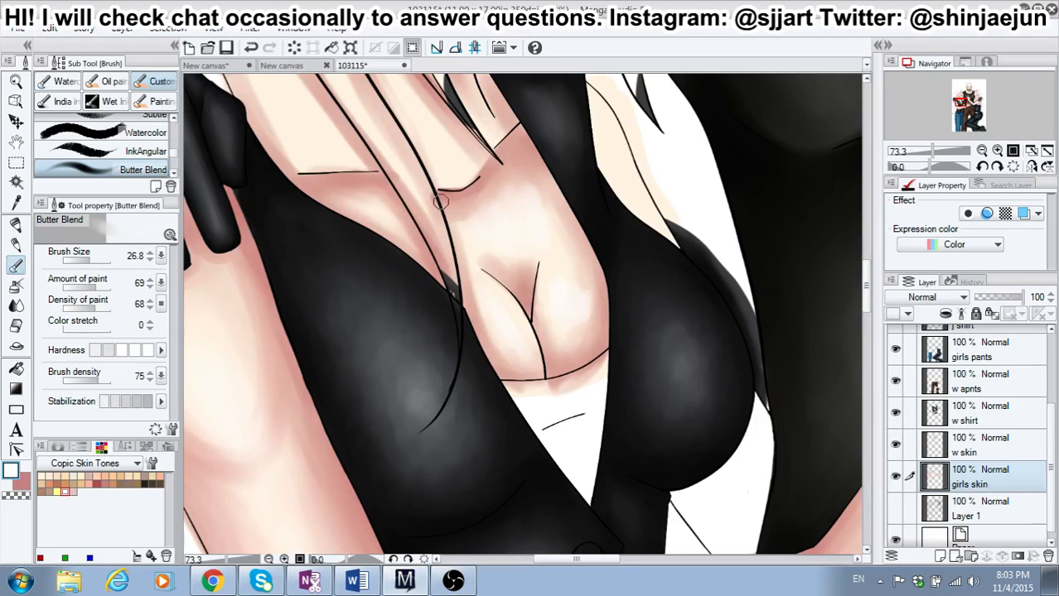
pyautogui.click(42, 477)
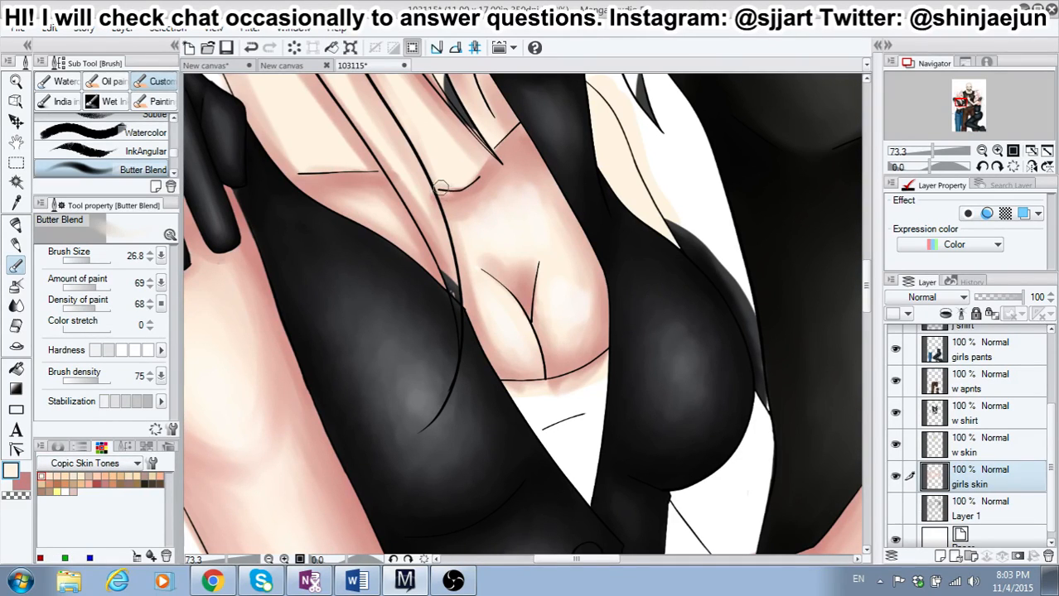
pyautogui.moveTo(448, 196)
pyautogui.mouseDown()
pyautogui.moveTo(481, 179)
pyautogui.moveTo(451, 197)
pyautogui.moveTo(497, 150)
pyautogui.mouseUp()
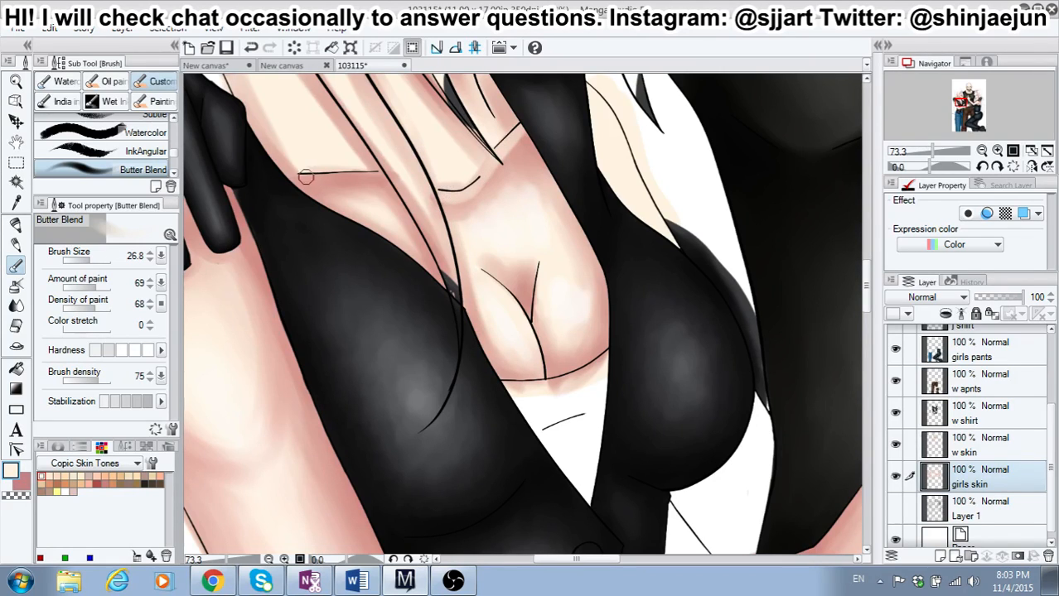
pyautogui.moveTo(340, 178)
pyautogui.mouseDown()
pyautogui.moveTo(381, 173)
pyautogui.moveTo(366, 176)
pyautogui.mouseUp()
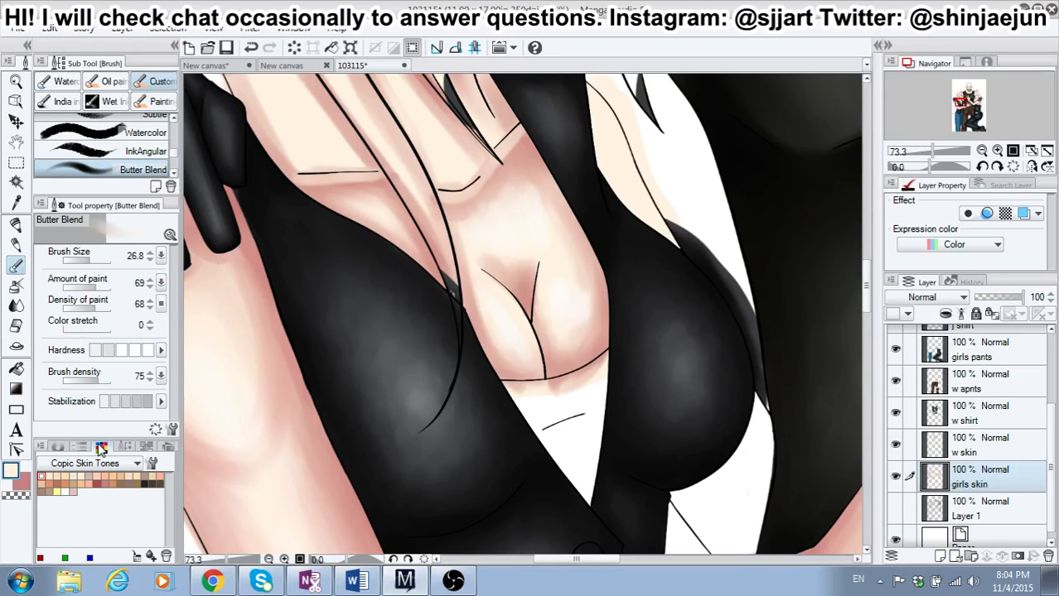
# Step: Shade above the left-hand girl's collarbone lines in dusty pink at brush size 26.8 and highlight the collarbone in white at size 12.1
pyautogui.click(24, 485)
pyautogui.moveTo(435, 180)
pyautogui.mouseDown()
pyautogui.moveTo(451, 186)
pyautogui.moveTo(427, 184)
pyautogui.moveTo(481, 160)
pyautogui.moveTo(471, 173)
pyautogui.moveTo(501, 137)
pyautogui.moveTo(463, 174)
pyautogui.mouseUp()
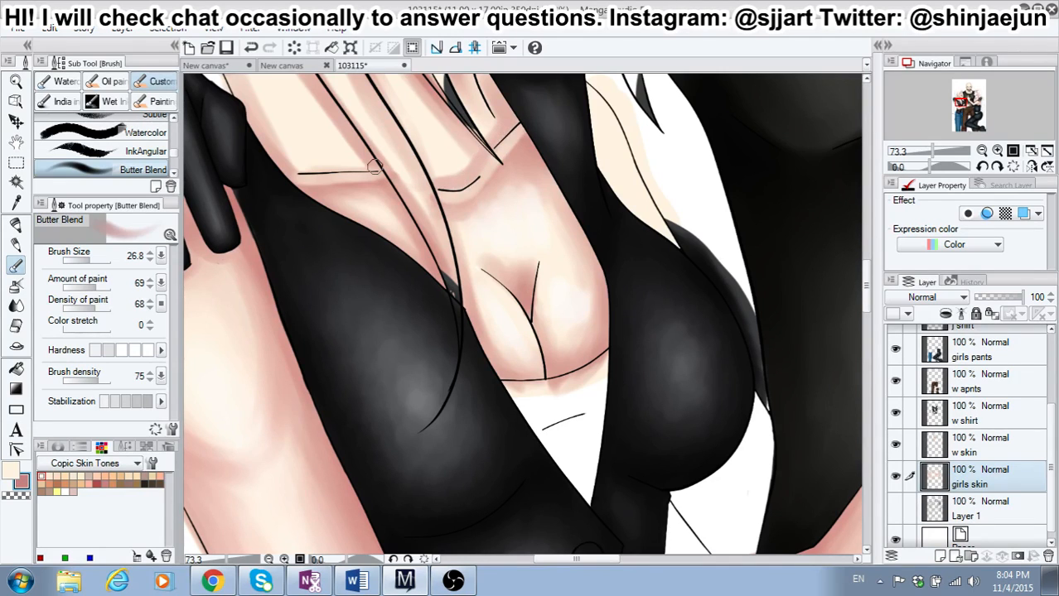
pyautogui.moveTo(295, 169)
pyautogui.mouseDown()
pyautogui.moveTo(335, 156)
pyautogui.moveTo(330, 130)
pyautogui.moveTo(358, 153)
pyautogui.moveTo(308, 170)
pyautogui.moveTo(280, 156)
pyautogui.moveTo(293, 167)
pyautogui.moveTo(348, 162)
pyautogui.moveTo(290, 168)
pyautogui.moveTo(364, 166)
pyautogui.mouseUp()
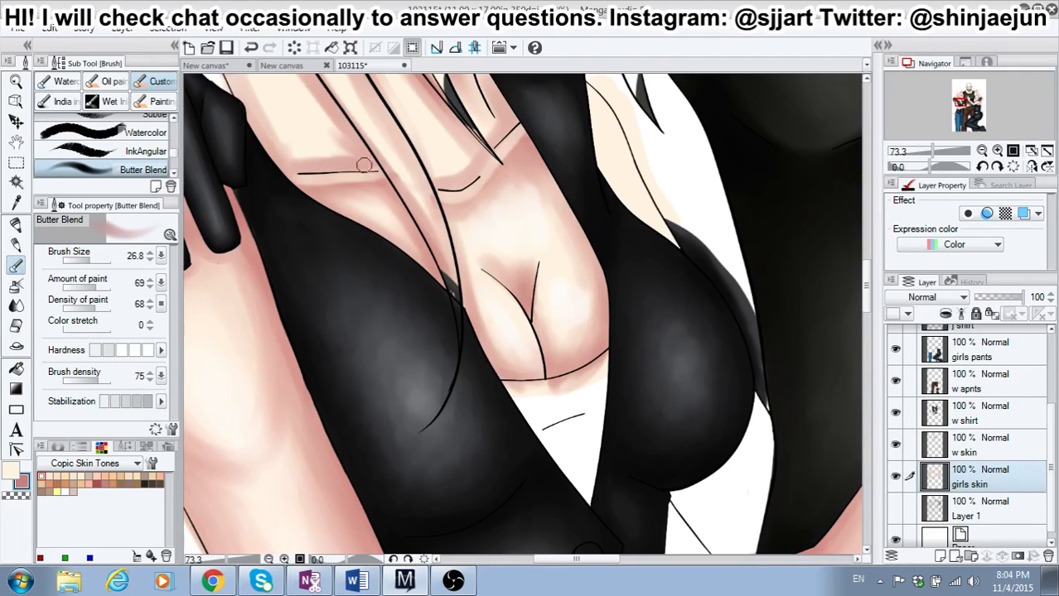
pyautogui.click(64, 492)
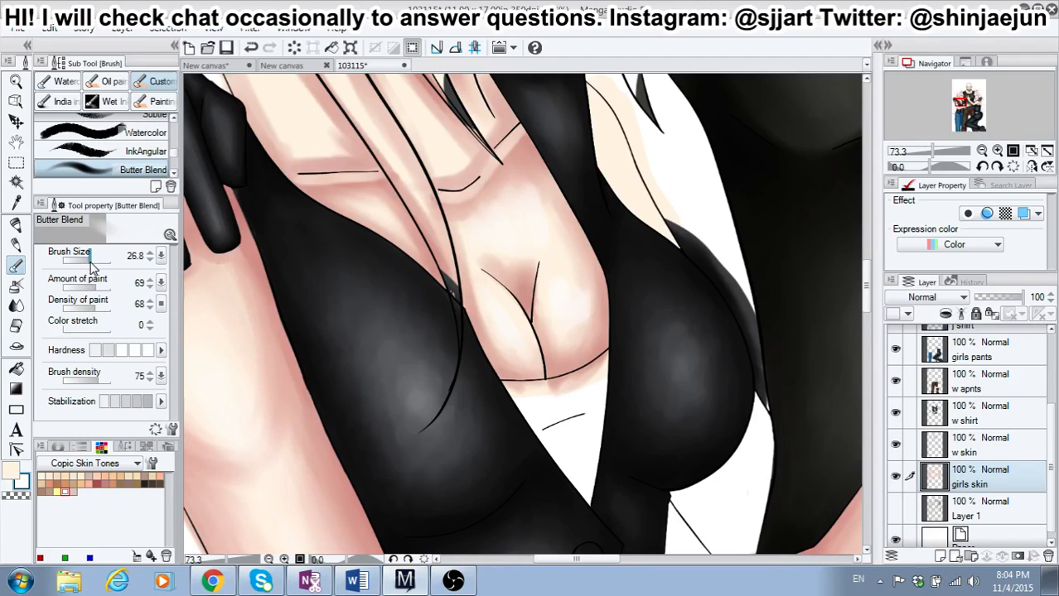
pyautogui.moveTo(92, 264); pyautogui.dragTo(86, 264)
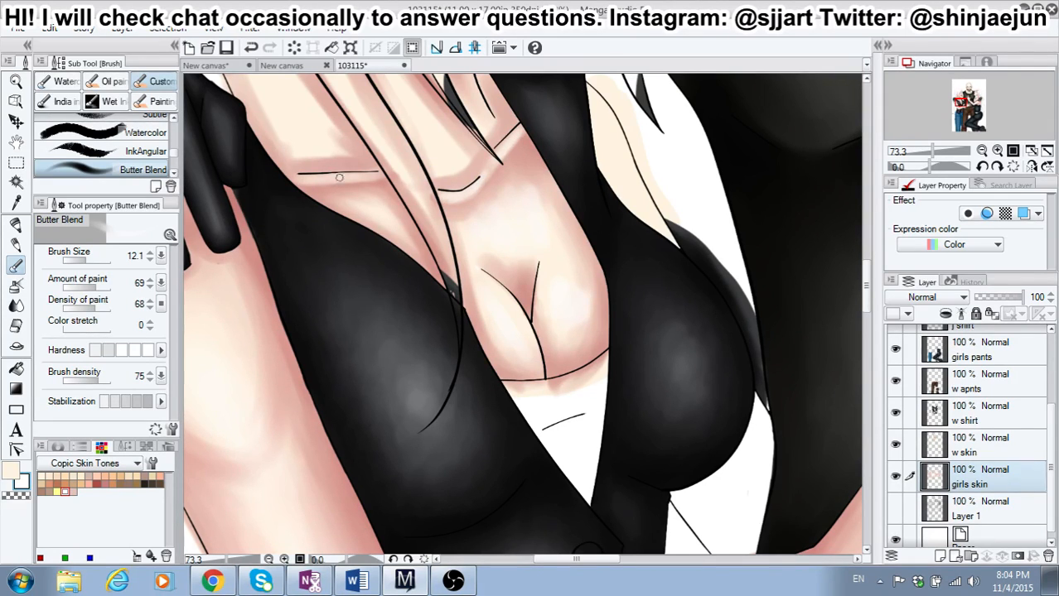
# Step: Blend the shadow beneath the left-hand girl's collarbone in dusty pink at brush size 19.5 with the lowest hardness, redoing the first stroke
pyautogui.click(97, 483)
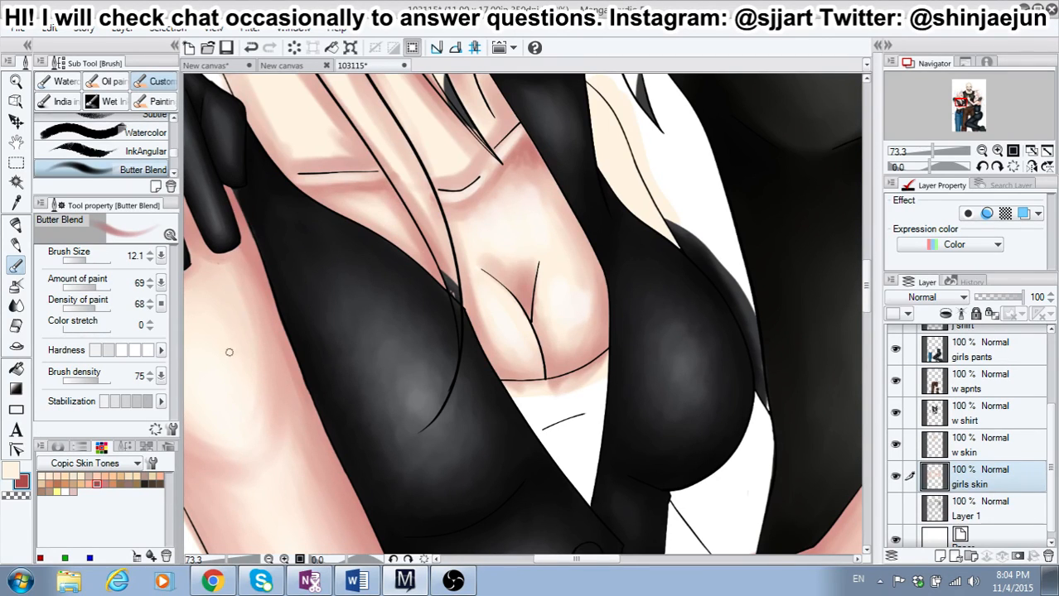
pyautogui.click(105, 483)
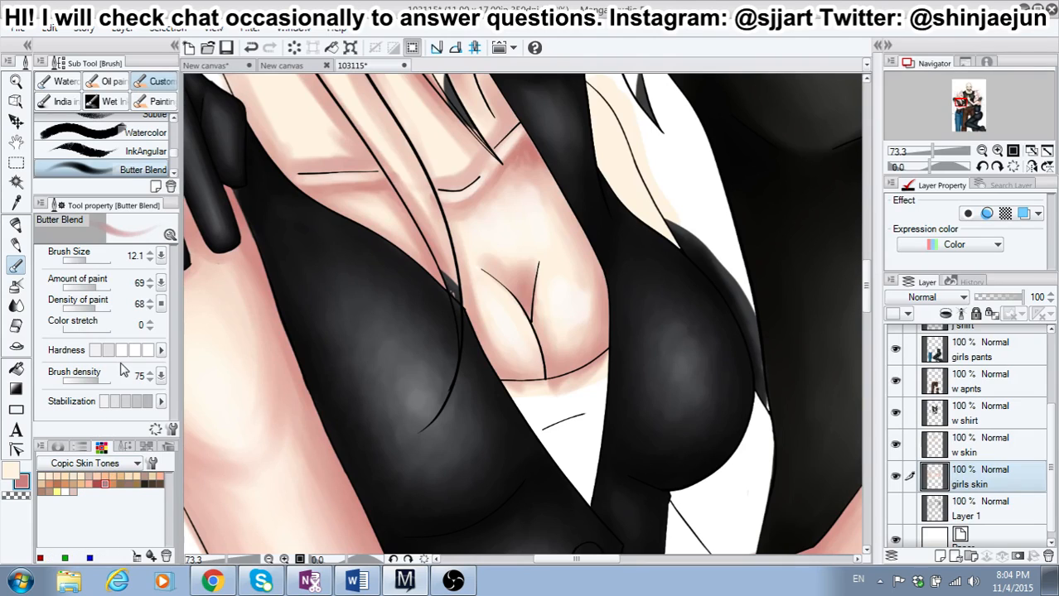
pyautogui.click(87, 260)
pyautogui.moveTo(88, 264); pyautogui.dragTo(96, 264)
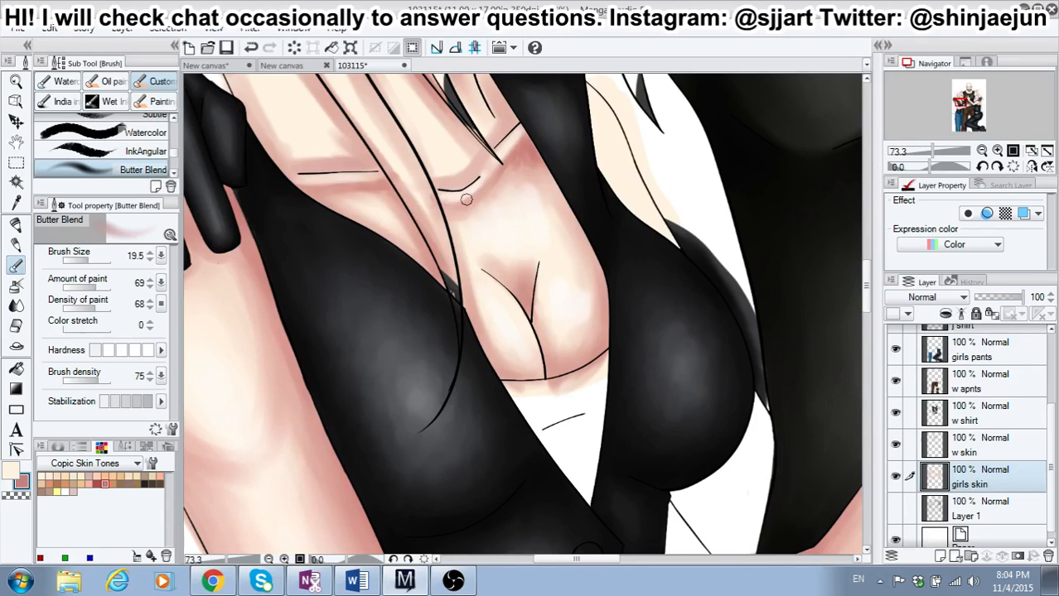
pyautogui.moveTo(466, 200); pyautogui.dragTo(495, 174)
pyautogui.click(250, 47)
pyautogui.moveTo(445, 204); pyautogui.dragTo(468, 198)
# Step: Blend the shading along the left-hand girl's neck and between her hair strands in dusty pink at brush size 43.3
pyautogui.click(96, 483)
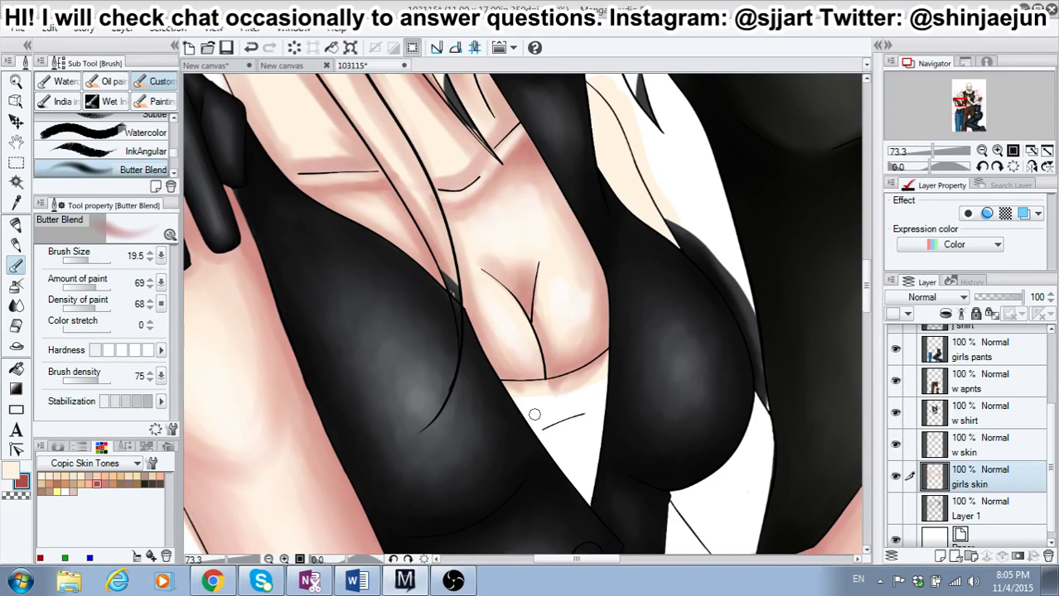
pyautogui.scroll(-6, 535, 414)
pyautogui.scroll(2, 465, 200)
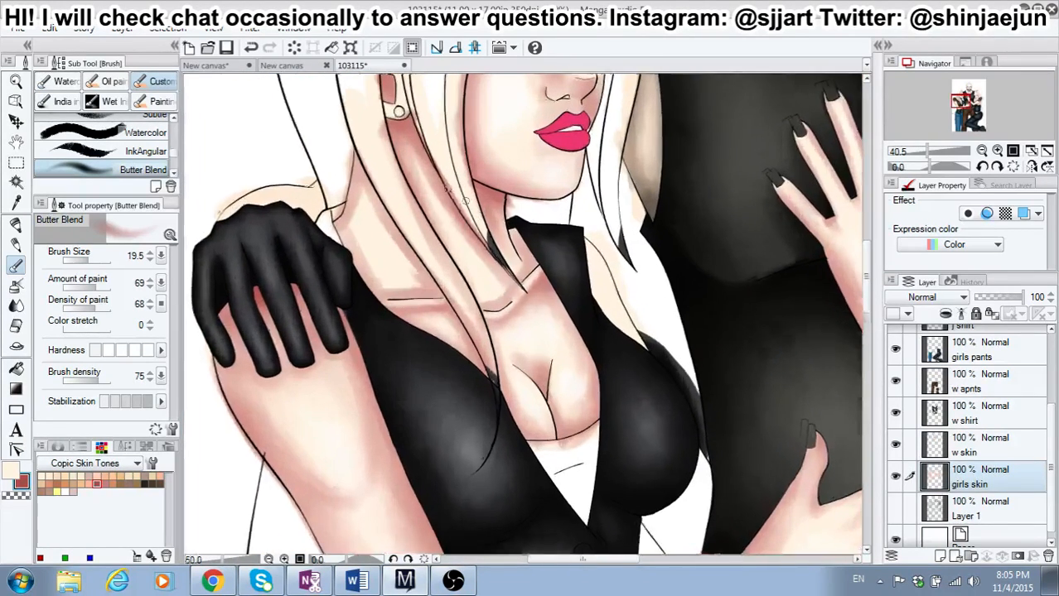
pyautogui.scroll(3, 464, 200)
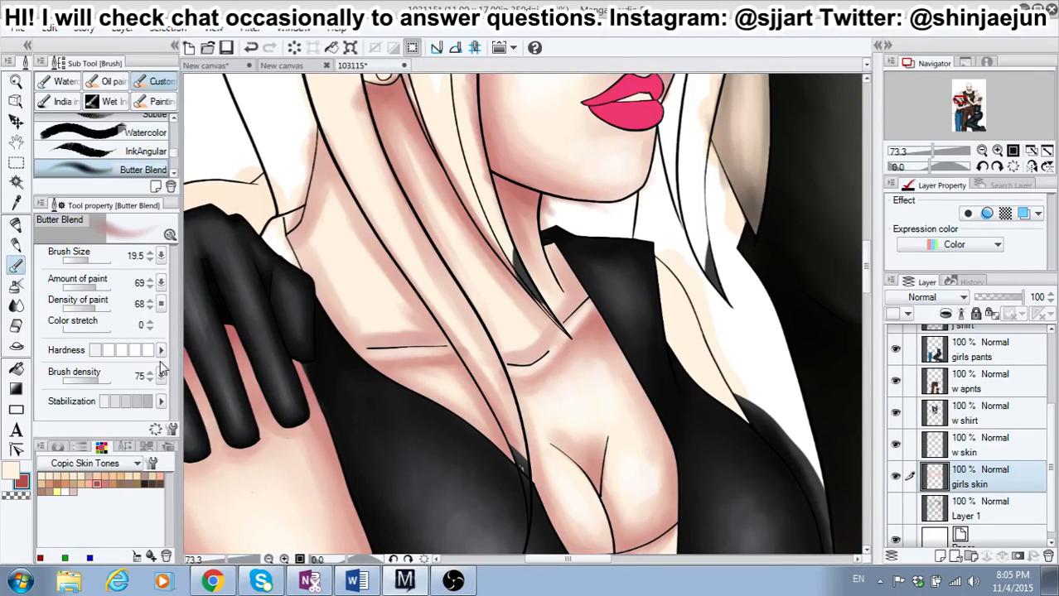
pyautogui.click(106, 483)
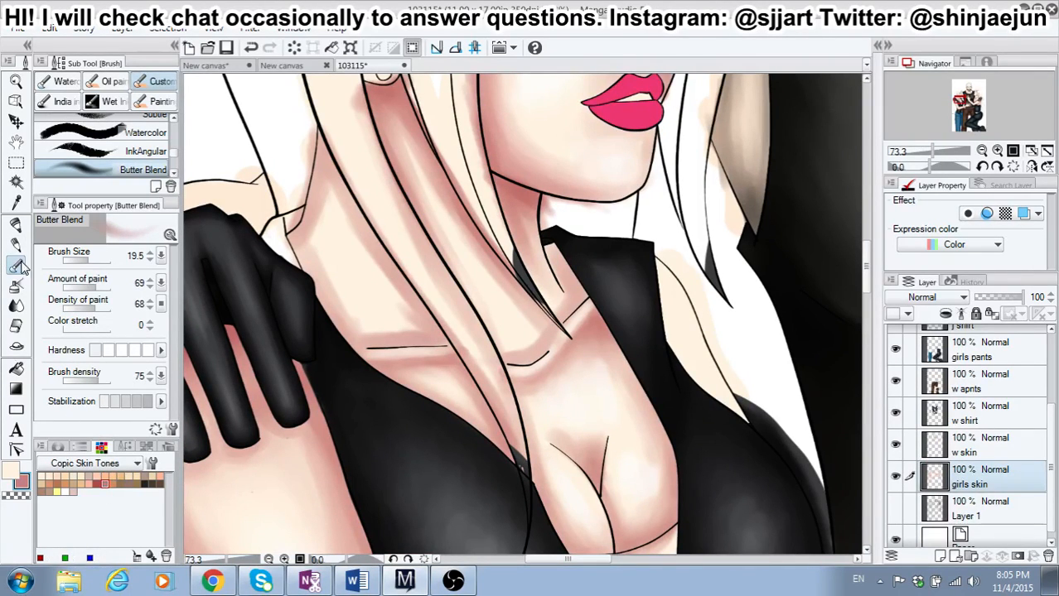
pyautogui.click(92, 260)
pyautogui.click(92, 261)
pyautogui.moveTo(365, 251)
pyautogui.mouseDown()
pyautogui.moveTo(380, 283)
pyautogui.moveTo(345, 222)
pyautogui.moveTo(349, 237)
pyautogui.moveTo(320, 212)
pyautogui.moveTo(313, 230)
pyautogui.moveTo(317, 217)
pyautogui.moveTo(333, 285)
pyautogui.moveTo(320, 263)
pyautogui.moveTo(324, 291)
pyautogui.mouseUp()
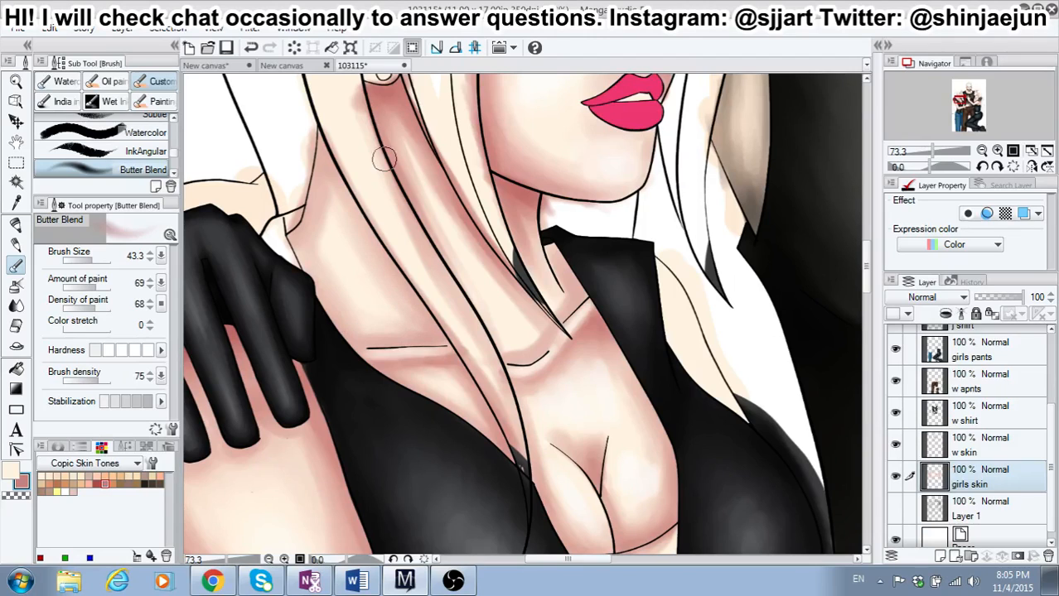
pyautogui.moveTo(392, 131)
pyautogui.mouseDown()
pyautogui.moveTo(433, 218)
pyautogui.moveTo(437, 209)
pyautogui.mouseUp()
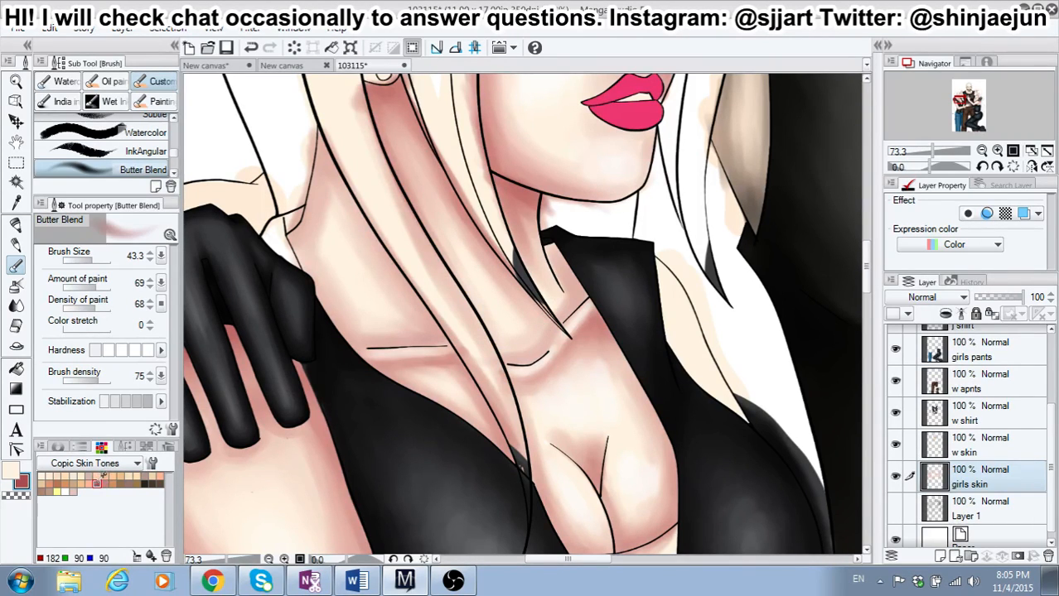
# Step: Deepen the shadows along the left-hand girl's collarbones, outer neck edge and hair strands in red at brush size 19.5 with medium hardness
pyautogui.click(93, 261)
pyautogui.moveTo(93, 261); pyautogui.dragTo(88, 261)
pyautogui.click(124, 350)
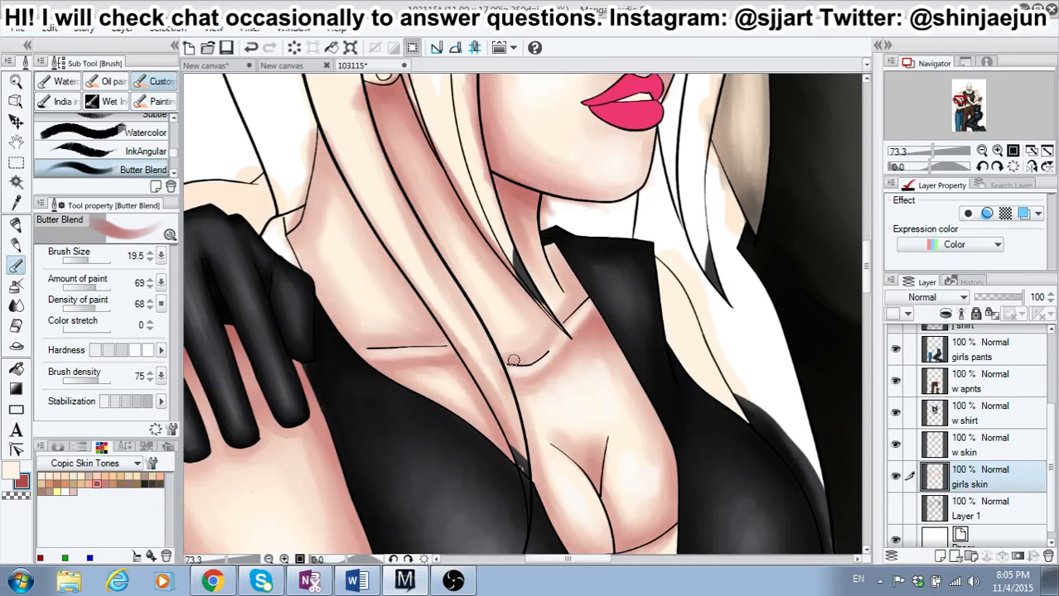
pyautogui.moveTo(513, 362); pyautogui.dragTo(548, 338)
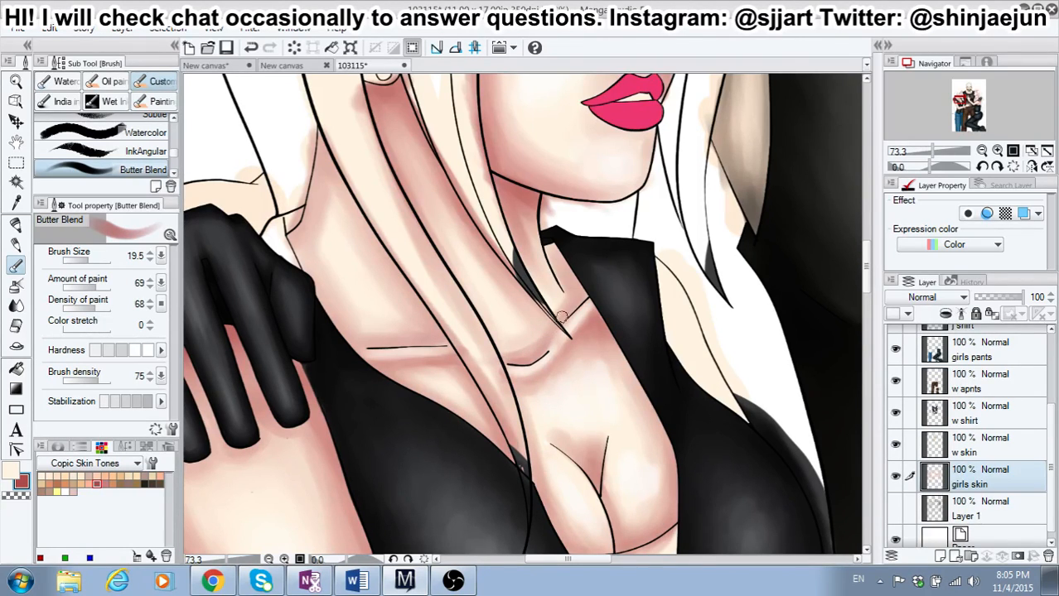
pyautogui.moveTo(567, 297)
pyautogui.mouseDown()
pyautogui.moveTo(551, 257)
pyautogui.moveTo(567, 266)
pyautogui.moveTo(571, 300)
pyautogui.mouseUp()
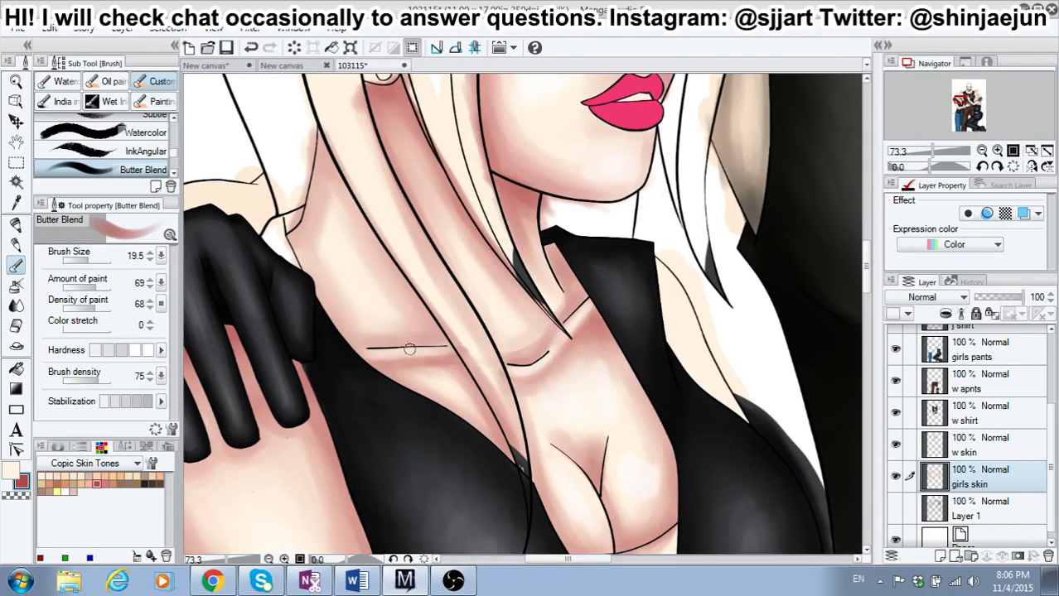
pyautogui.moveTo(423, 343); pyautogui.dragTo(395, 338)
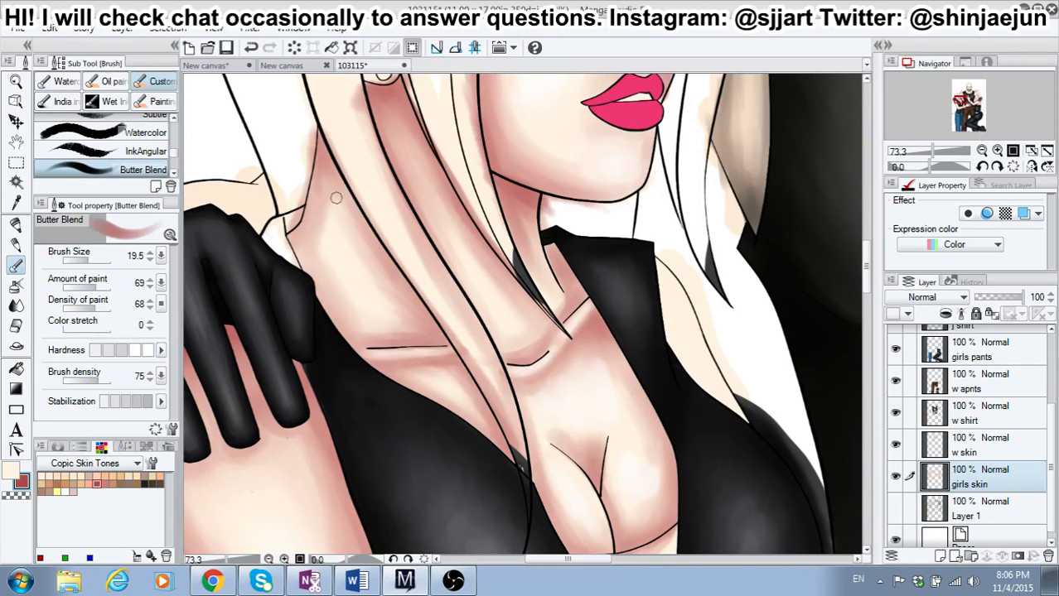
pyautogui.moveTo(310, 199)
pyautogui.mouseDown()
pyautogui.moveTo(301, 255)
pyautogui.moveTo(288, 233)
pyautogui.moveTo(297, 238)
pyautogui.moveTo(307, 219)
pyautogui.moveTo(309, 242)
pyautogui.moveTo(316, 205)
pyautogui.moveTo(308, 270)
pyautogui.mouseUp()
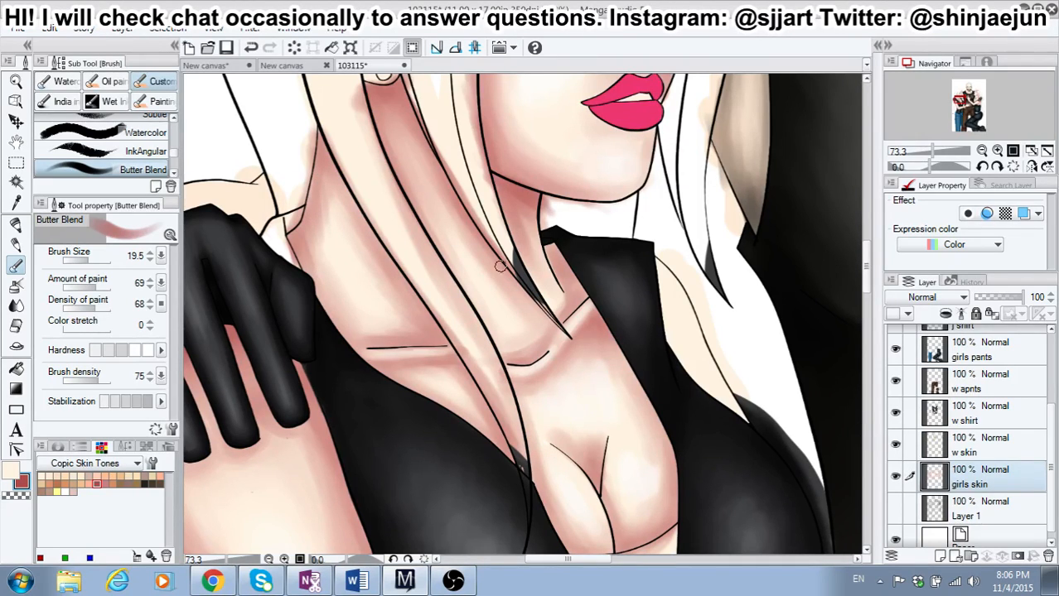
pyautogui.moveTo(500, 266); pyautogui.dragTo(547, 320)
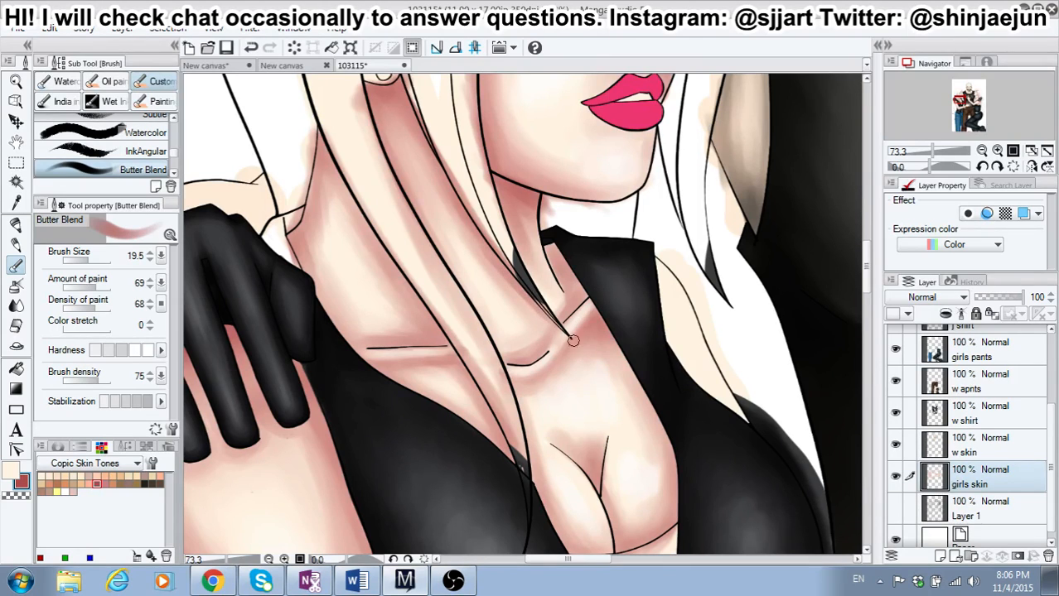
# Step: Blend the new red shadows on the left-hand girl's neck and shoulder in dusty pink at brush size 31.4
pyautogui.click(63, 481)
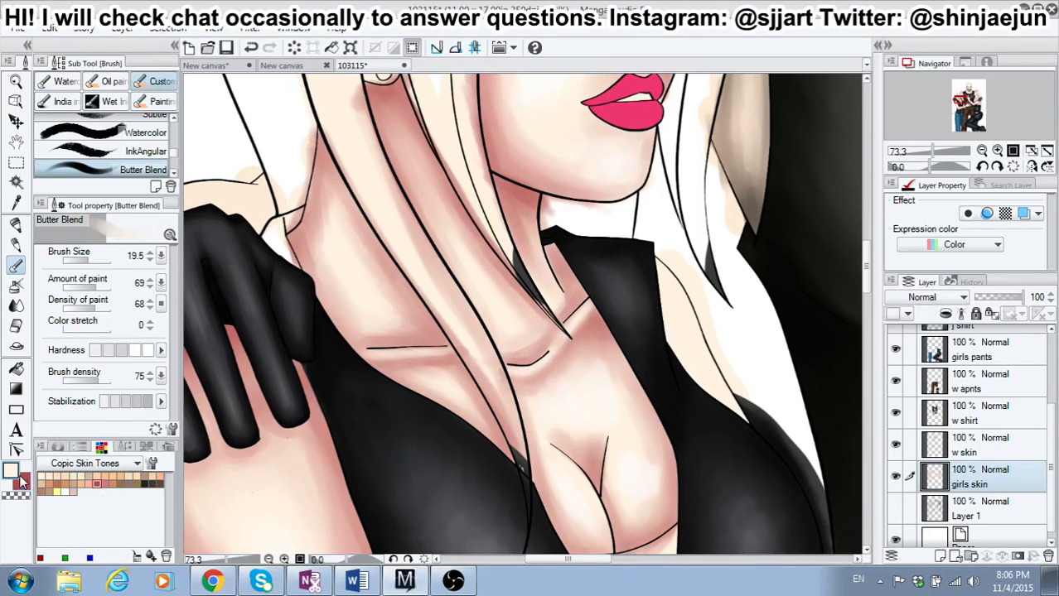
pyautogui.click(113, 483)
pyautogui.click(105, 484)
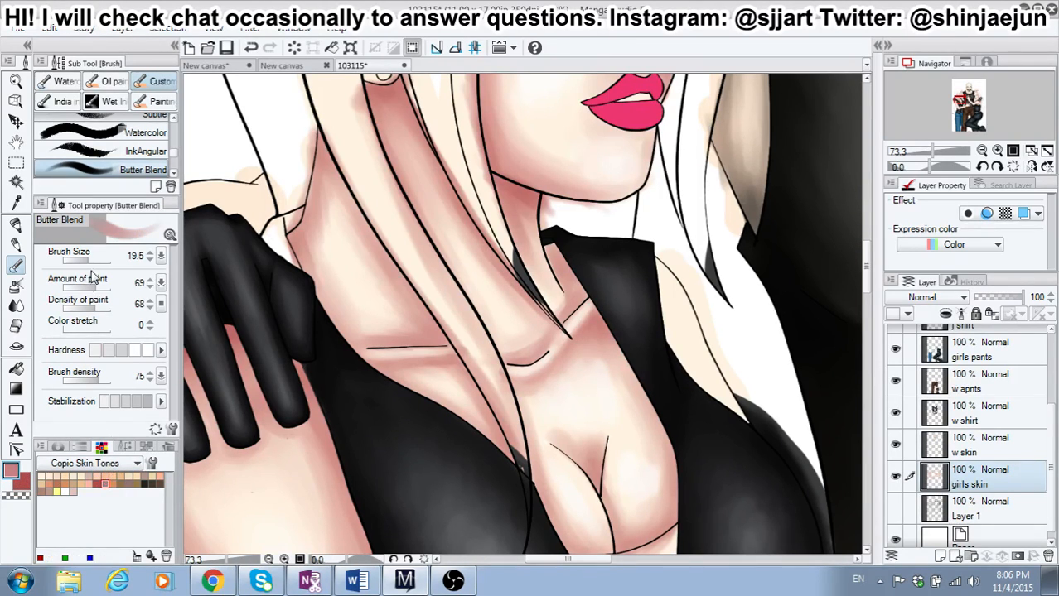
pyautogui.moveTo(86, 263); pyautogui.dragTo(91, 265)
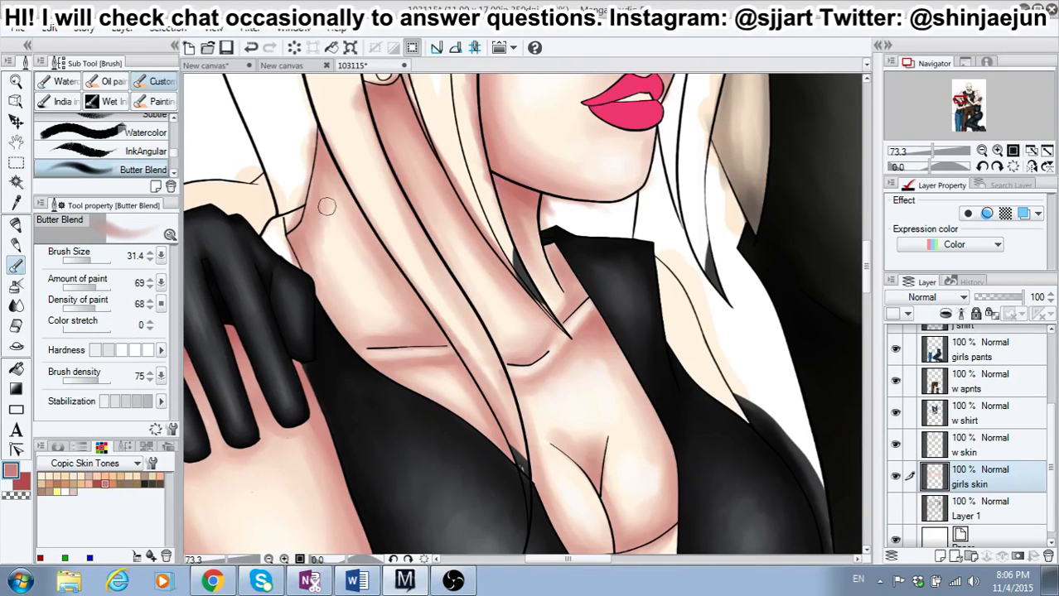
pyautogui.moveTo(302, 235); pyautogui.dragTo(304, 230)
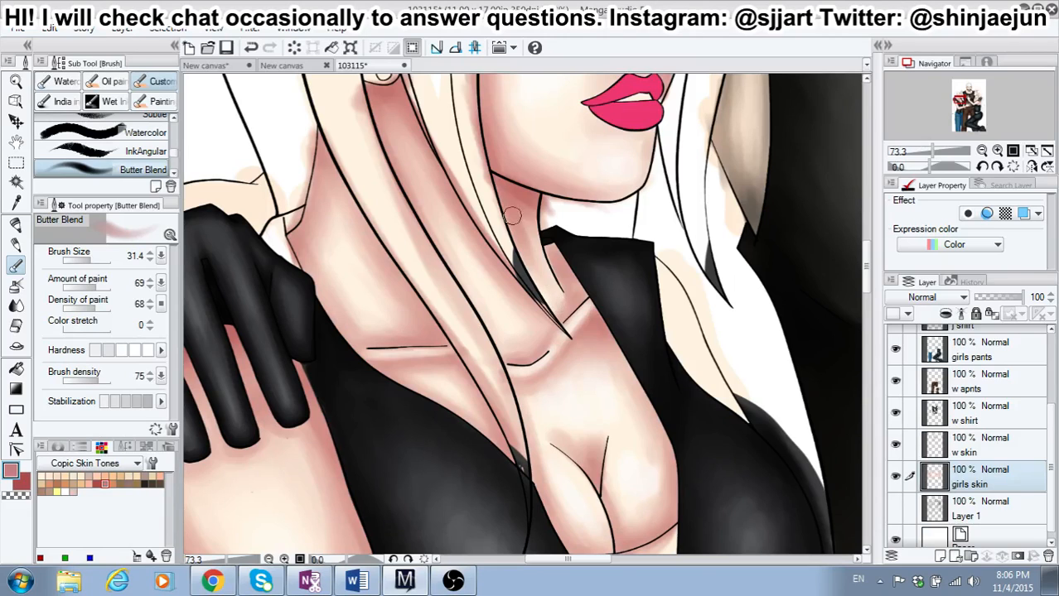
# Step: Shade the left-hand girl's far shoulder along the vest's armhole in dusty pink at brush size 31.4 with medium hardness
pyautogui.scroll(-8, 479, 257)
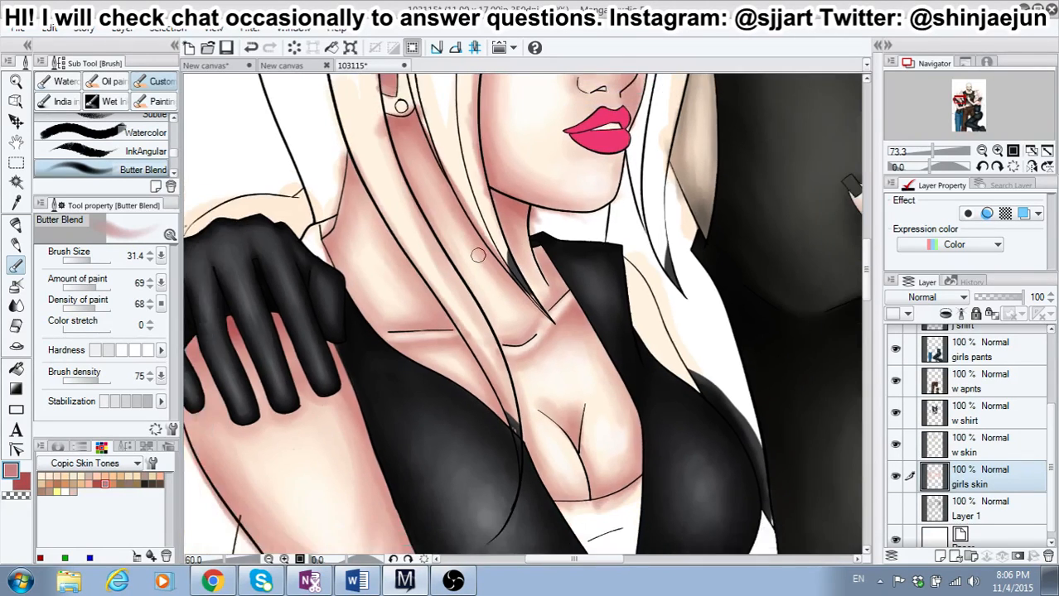
pyautogui.scroll(-2, 478, 257)
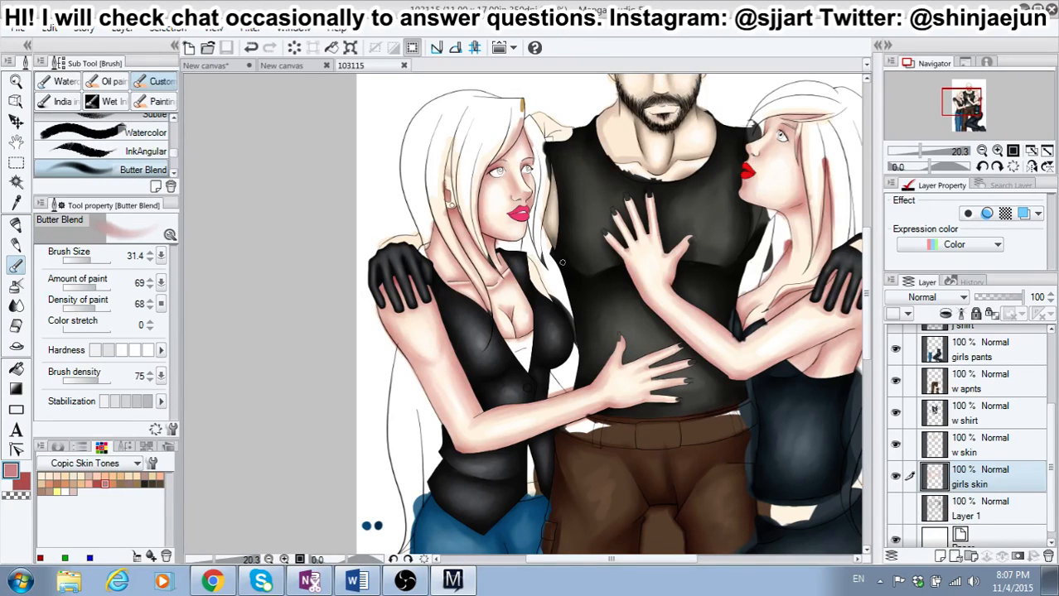
pyautogui.scroll(8, 543, 266)
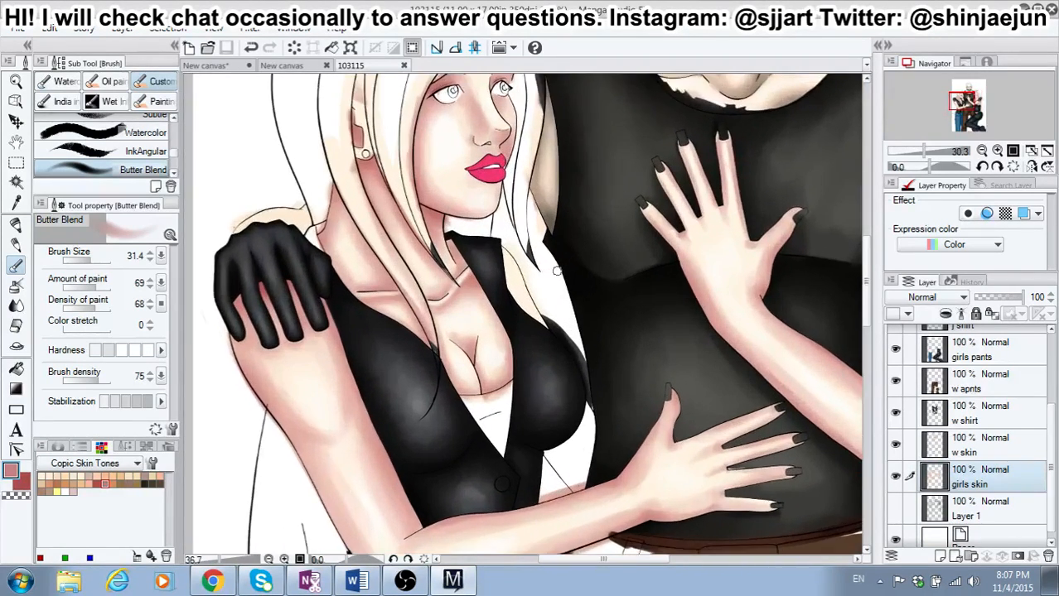
pyautogui.scroll(3, 543, 265)
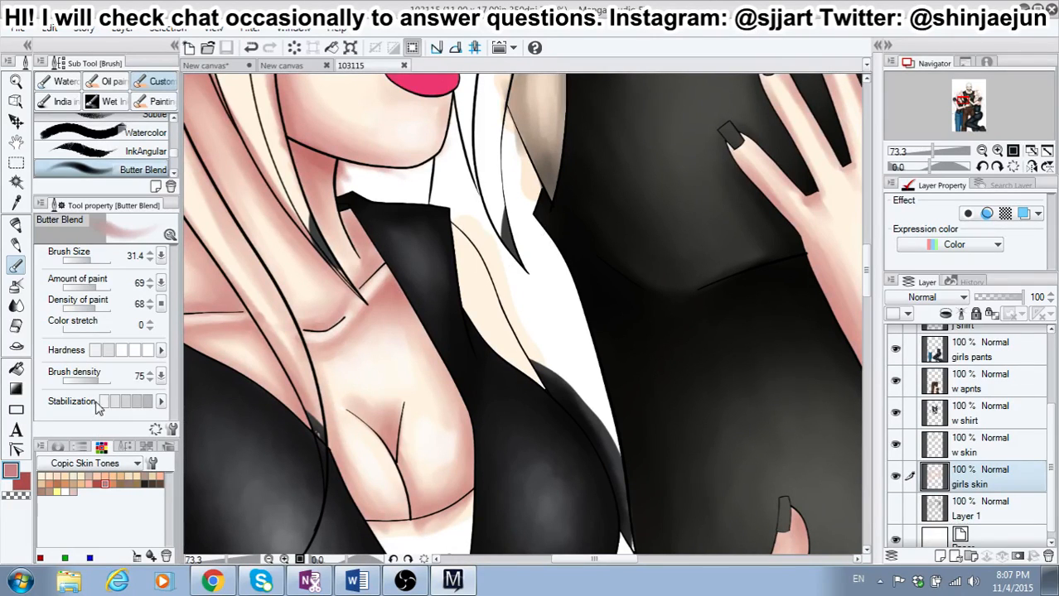
pyautogui.click(121, 349)
pyautogui.moveTo(449, 230); pyautogui.dragTo(507, 306)
pyautogui.moveTo(459, 260)
pyautogui.mouseDown()
pyautogui.moveTo(467, 296)
pyautogui.moveTo(509, 366)
pyautogui.moveTo(531, 376)
pyautogui.mouseUp()
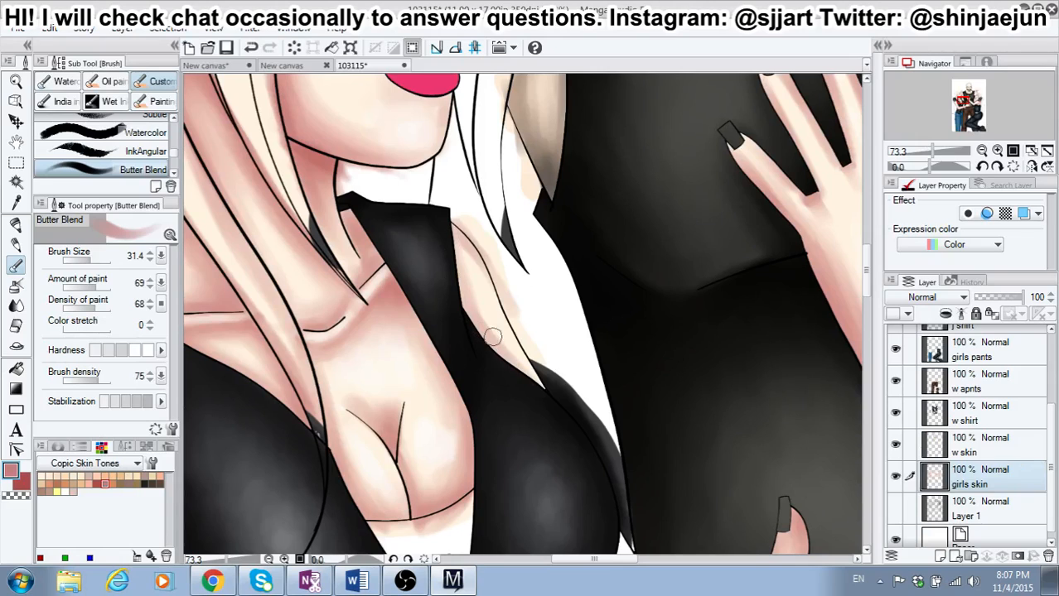
# Step: Extend the dusty pink shading down the left-hand girl's far upper arm and along the vest edge at brush size 31.4
pyautogui.moveTo(469, 252); pyautogui.dragTo(537, 381)
pyautogui.moveTo(514, 338); pyautogui.dragTo(536, 396)
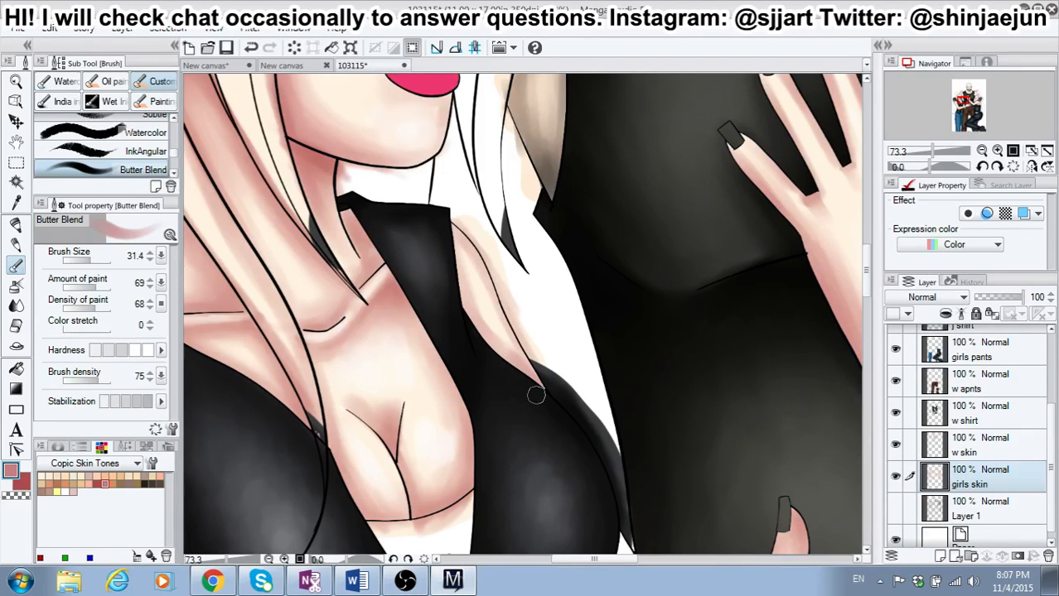
pyautogui.moveTo(456, 240); pyautogui.dragTo(471, 313)
pyautogui.moveTo(451, 225); pyautogui.dragTo(541, 402)
# Step: Deepen the shadow beside the vest strap on the left-hand girl's far shoulder in red at brush size 22.8, paint amount 63 and higher hardness
pyautogui.click(25, 486)
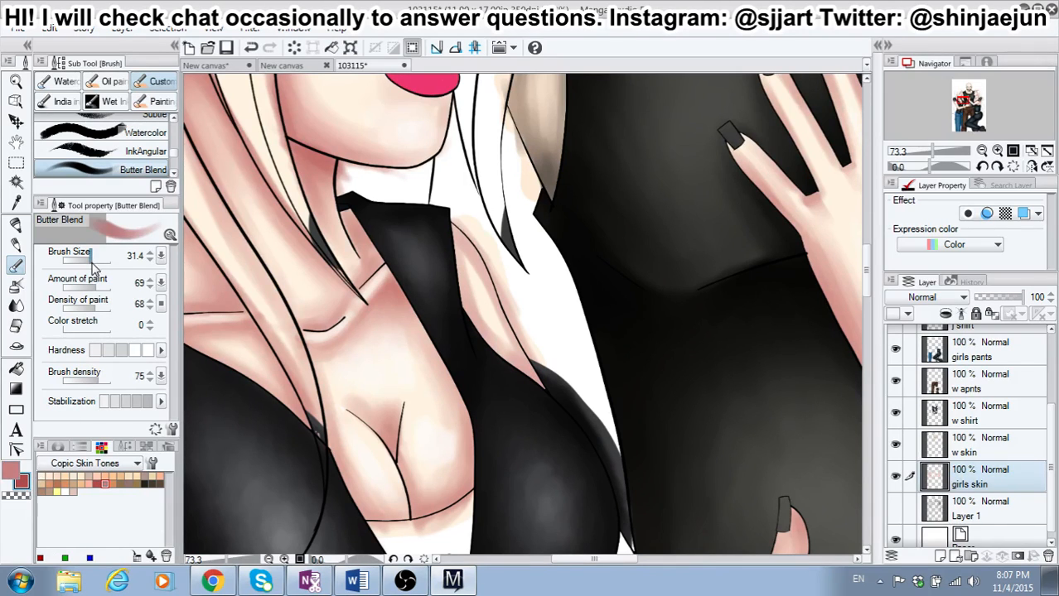
pyautogui.click(92, 287)
pyautogui.click(93, 287)
pyautogui.click(136, 350)
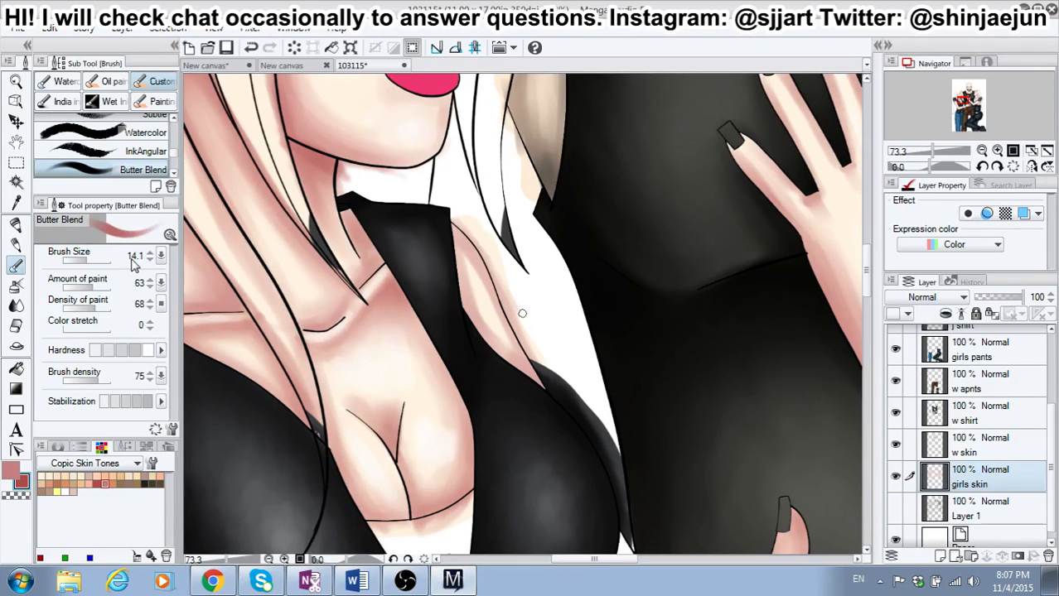
pyautogui.click(87, 259)
pyautogui.click(91, 259)
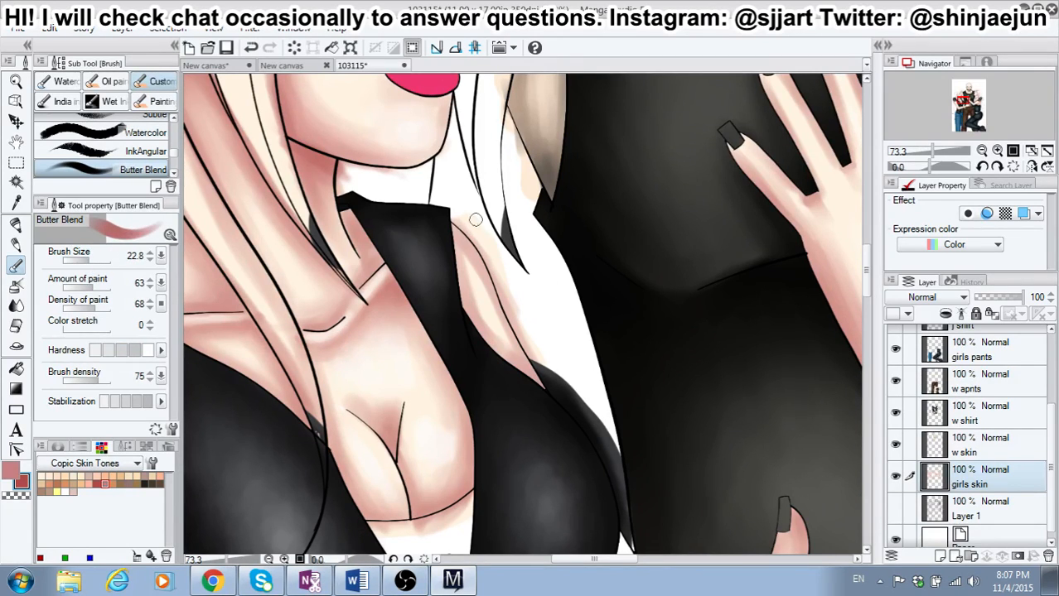
pyautogui.moveTo(444, 222)
pyautogui.mouseDown()
pyautogui.moveTo(490, 280)
pyautogui.moveTo(537, 381)
pyautogui.moveTo(495, 350)
pyautogui.mouseUp()
pyautogui.moveTo(447, 259)
pyautogui.mouseDown()
pyautogui.moveTo(462, 307)
pyautogui.moveTo(450, 238)
pyautogui.moveTo(451, 264)
pyautogui.mouseUp()
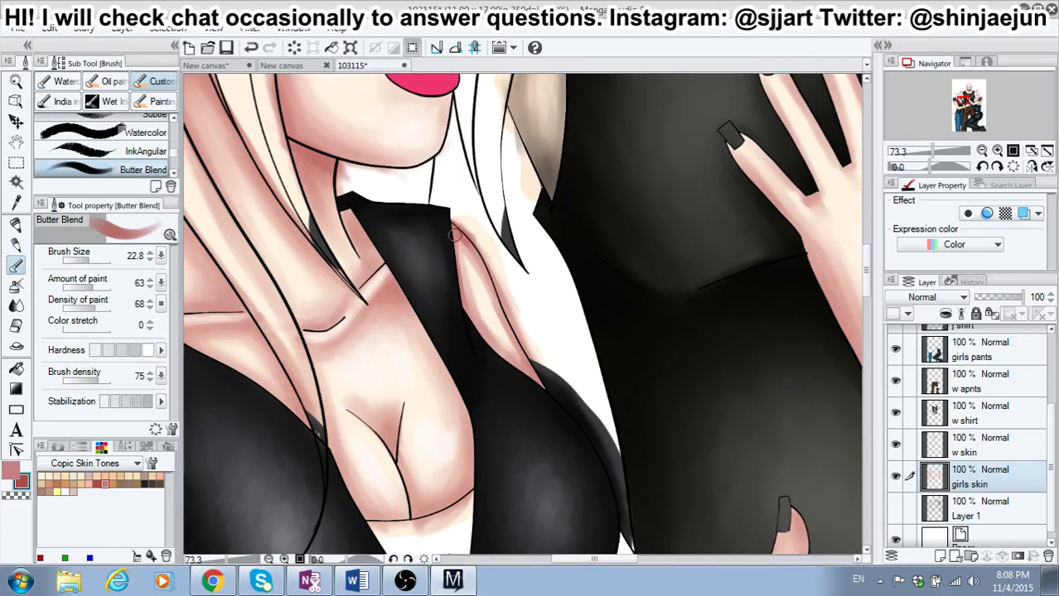
# Step: Blend the red shadow down the left-hand girl's far shoulder and arm in dusty pink at brush size 26.8 with low hardness
pyautogui.click(9, 469)
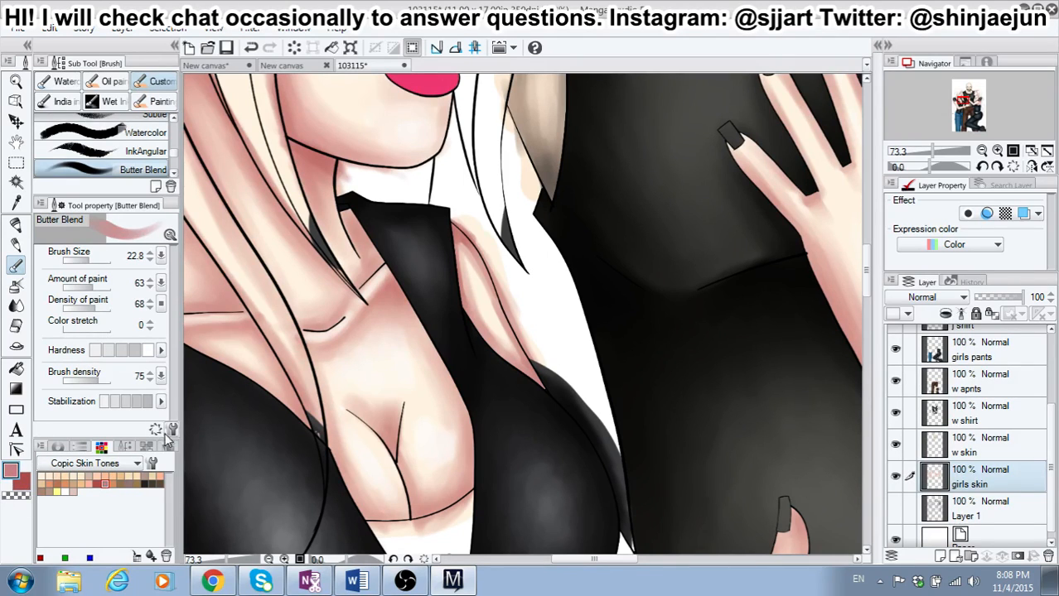
pyautogui.click(95, 262)
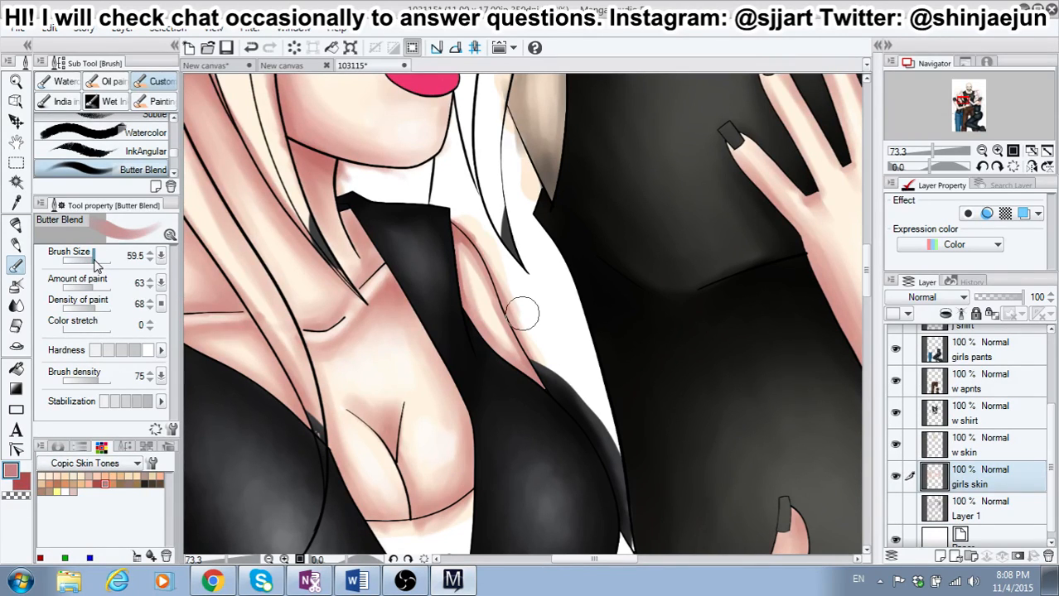
pyautogui.moveTo(95, 262); pyautogui.dragTo(89, 262)
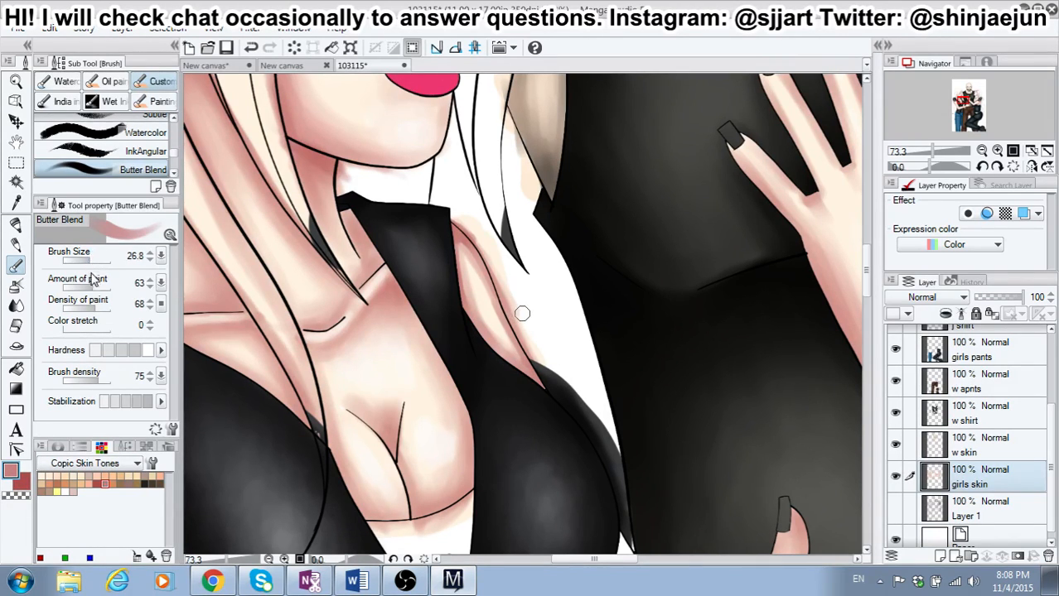
pyautogui.click(116, 349)
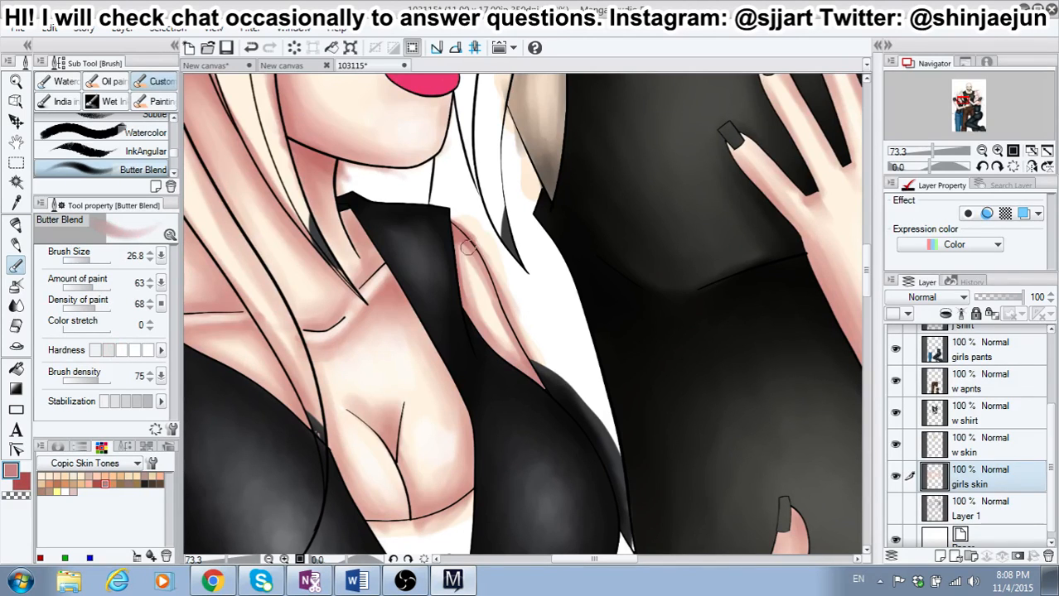
pyautogui.moveTo(463, 247)
pyautogui.mouseDown()
pyautogui.moveTo(461, 262)
pyautogui.moveTo(482, 280)
pyautogui.moveTo(478, 314)
pyautogui.moveTo(460, 284)
pyautogui.moveTo(475, 314)
pyautogui.moveTo(531, 377)
pyautogui.mouseUp()
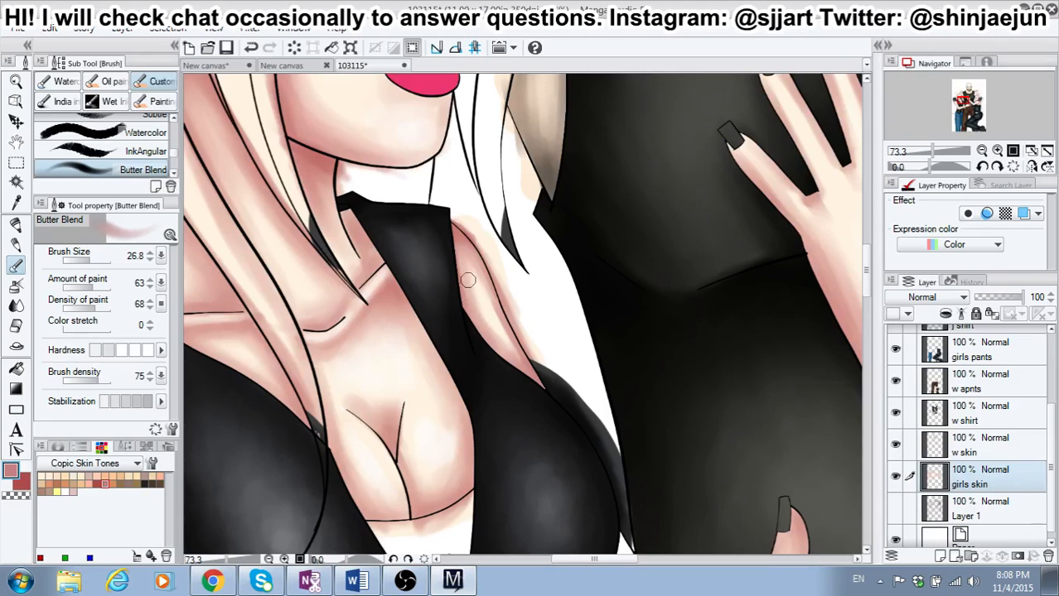
pyautogui.moveTo(467, 259)
pyautogui.mouseDown()
pyautogui.moveTo(517, 354)
pyautogui.moveTo(508, 355)
pyautogui.mouseUp()
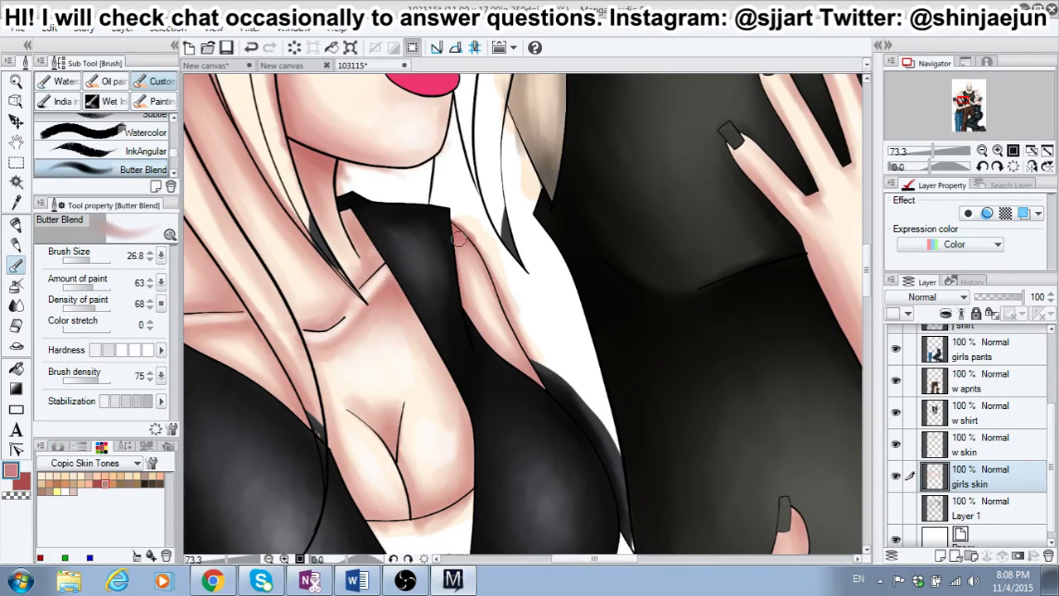
pyautogui.moveTo(456, 284)
pyautogui.mouseDown()
pyautogui.moveTo(452, 239)
pyautogui.moveTo(458, 287)
pyautogui.mouseUp()
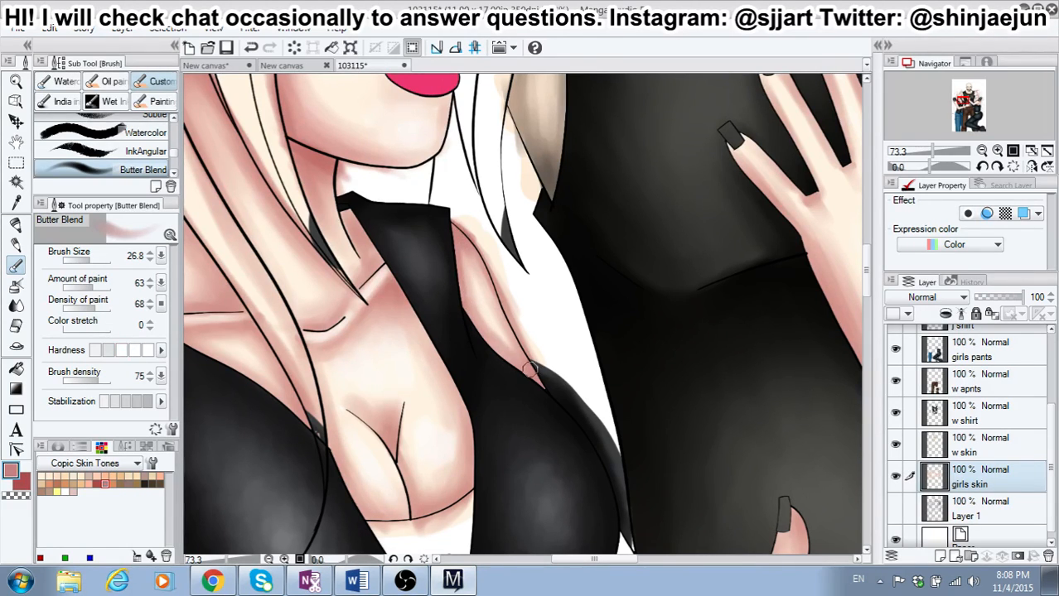
# Step: Darken the inner outline of the left-hand girl's far arm down to the vest in red at brush size 26.8
pyautogui.click(64, 491)
pyautogui.click(65, 491)
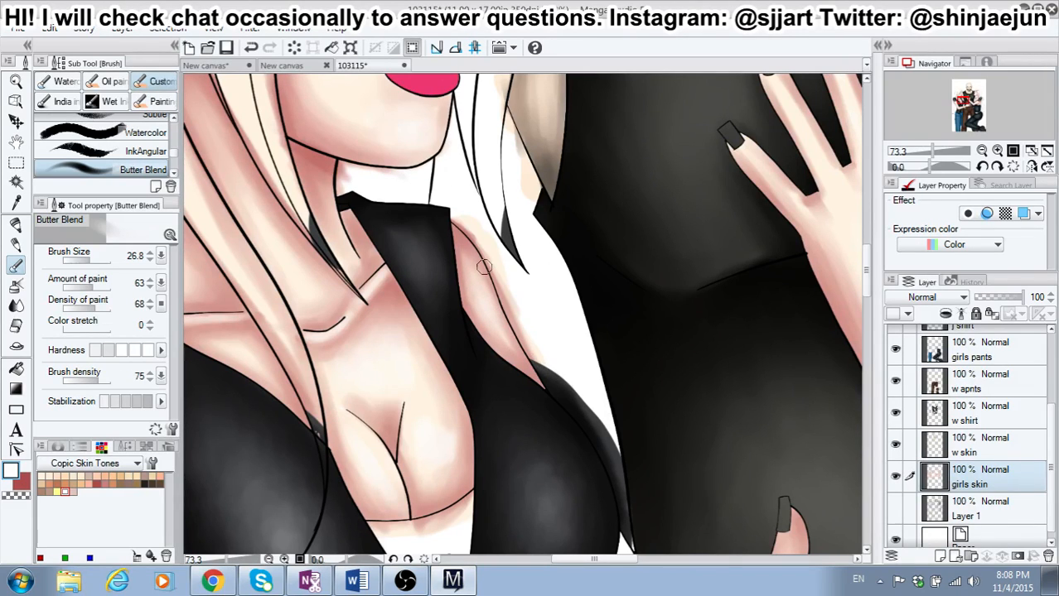
pyautogui.click(24, 483)
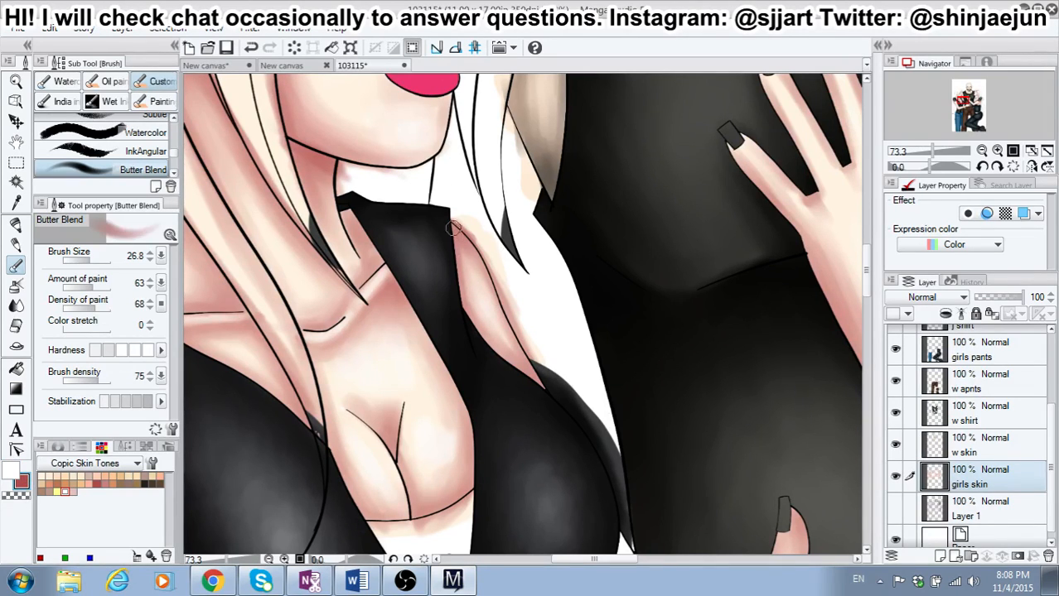
pyautogui.moveTo(487, 279); pyautogui.dragTo(501, 315)
pyautogui.moveTo(525, 364)
pyautogui.mouseDown()
pyautogui.moveTo(541, 392)
pyautogui.moveTo(528, 369)
pyautogui.moveTo(535, 383)
pyautogui.moveTo(467, 332)
pyautogui.moveTo(458, 309)
pyautogui.moveTo(523, 375)
pyautogui.mouseUp()
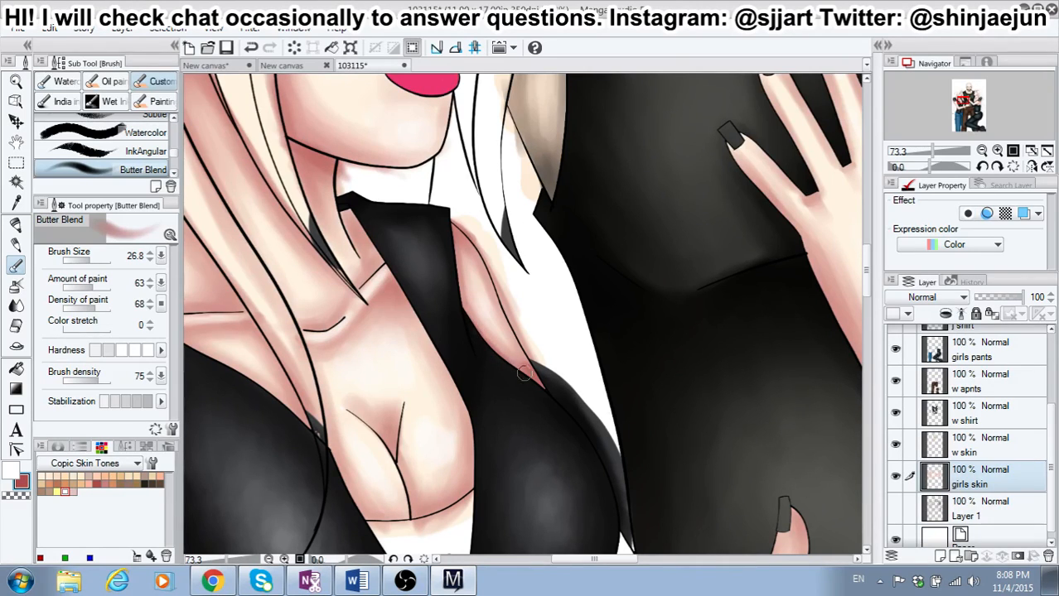
# Step: Review the whole three-figure illustration from the heads to the legs to examine the skin shading
pyautogui.scroll(-4, 554, 398)
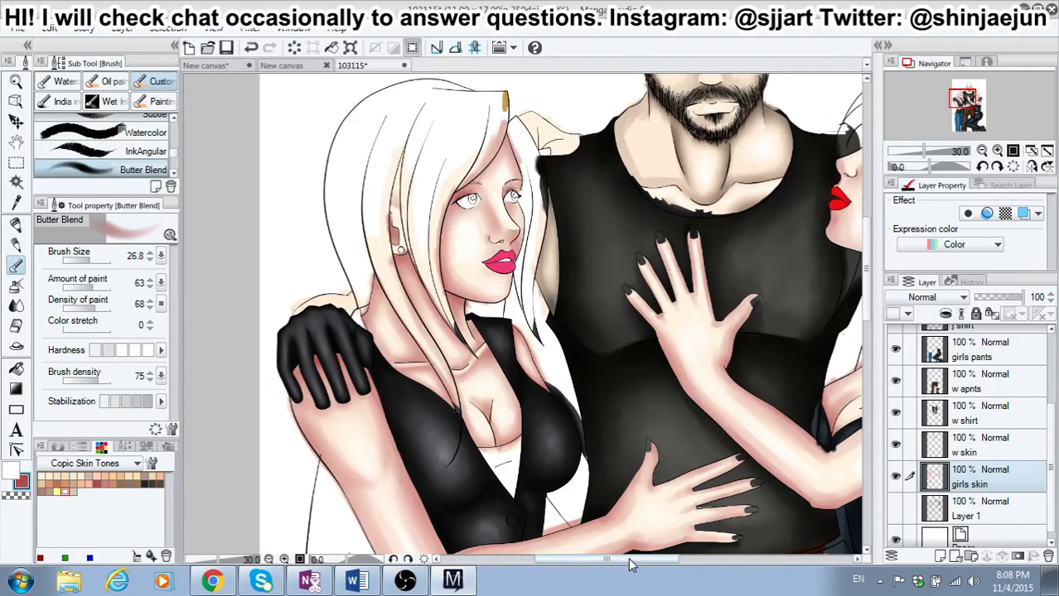
pyautogui.moveTo(628, 560)
pyautogui.mouseDown()
pyautogui.moveTo(675, 563)
pyautogui.moveTo(649, 562)
pyautogui.mouseUp()
pyautogui.scroll(-3, 603, 498)
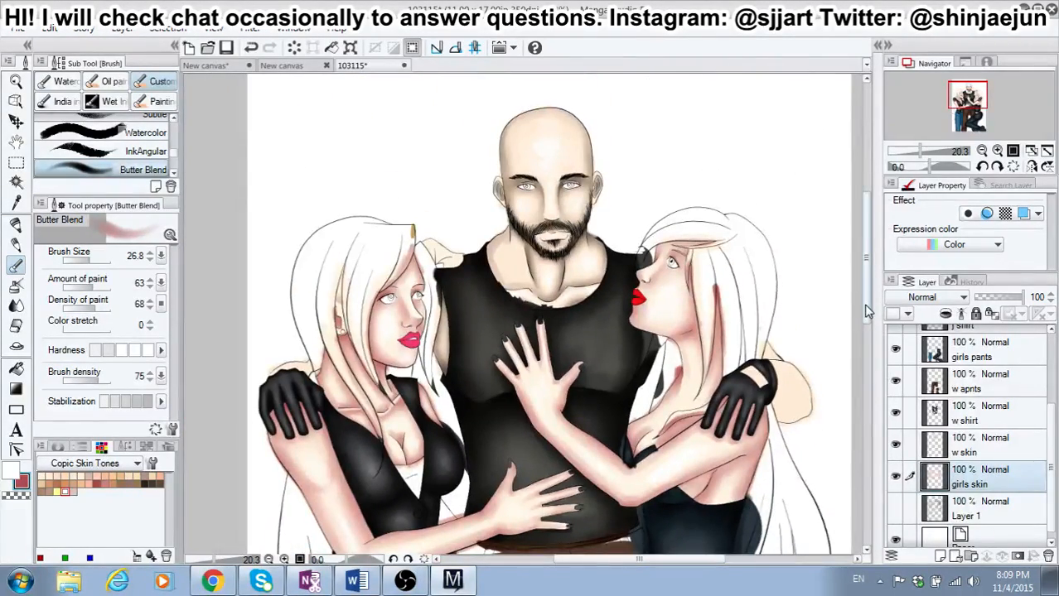
pyautogui.moveTo(865, 327); pyautogui.dragTo(853, 394)
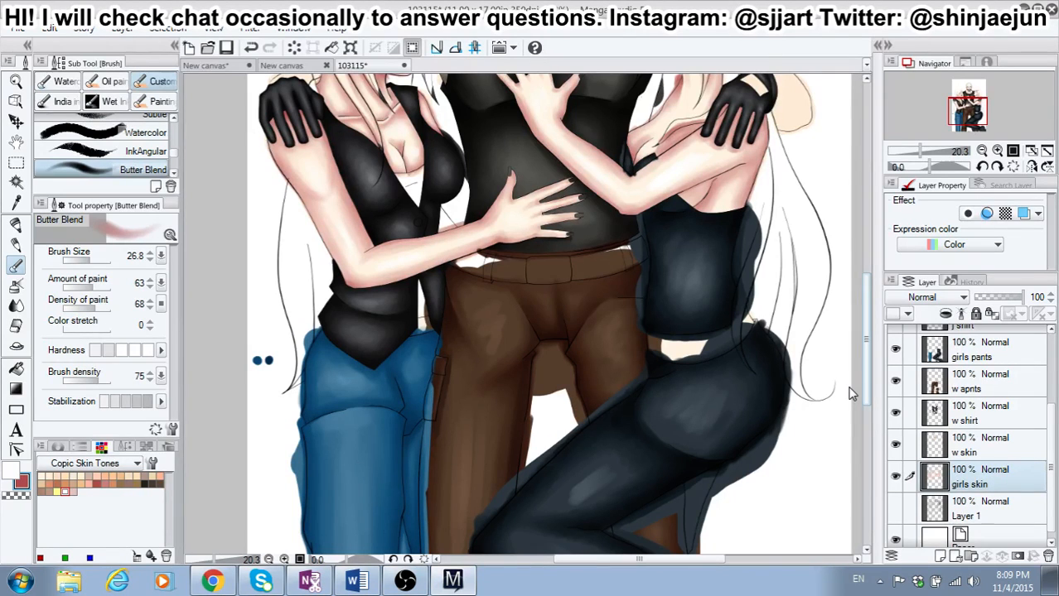
pyautogui.moveTo(853, 393); pyautogui.dragTo(833, 324)
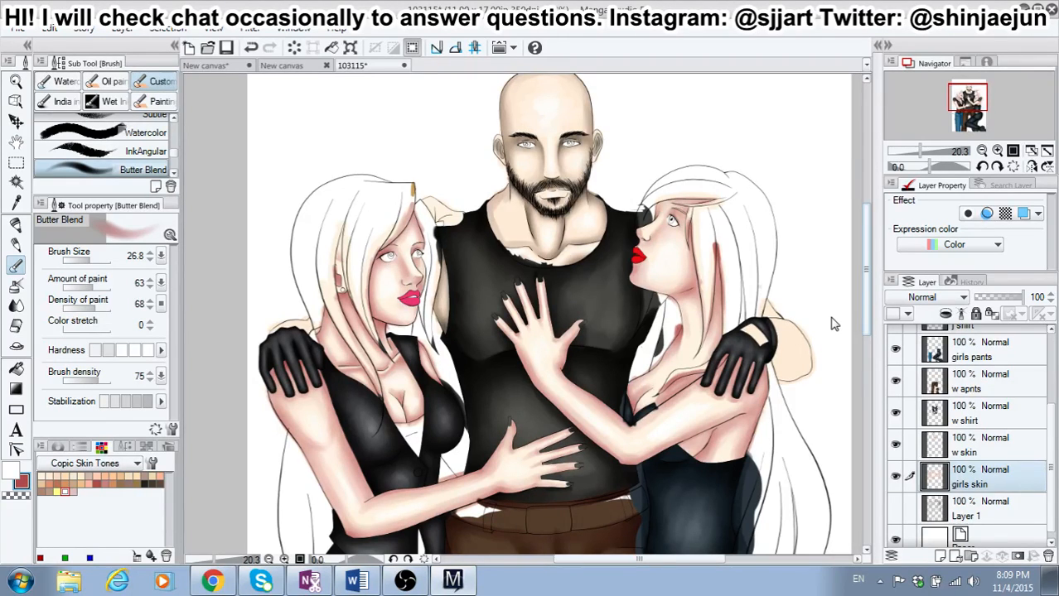
pyautogui.scroll(1, 835, 324)
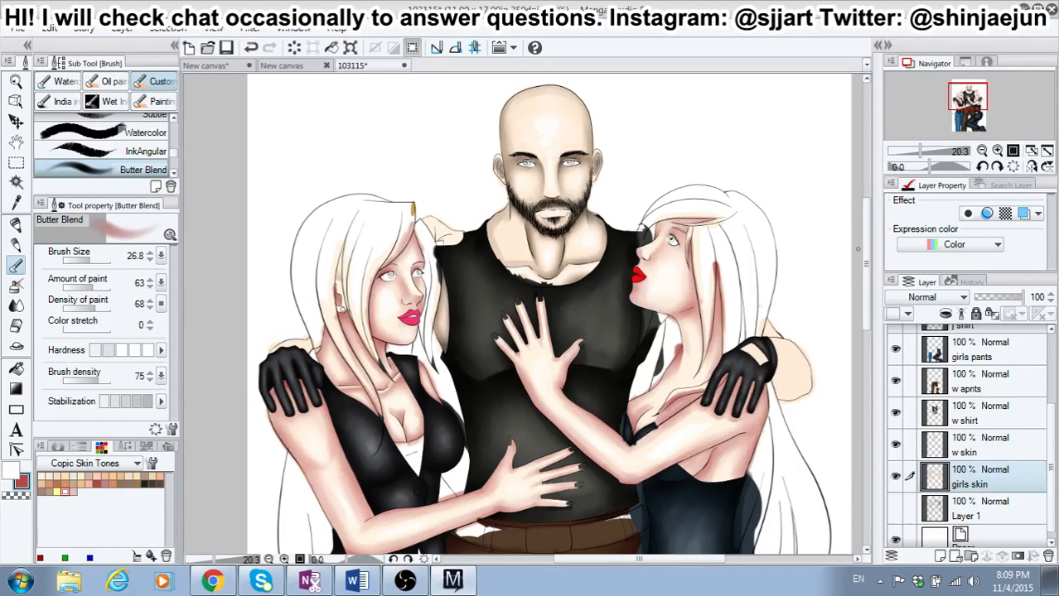
pyautogui.scroll(-5, 859, 359)
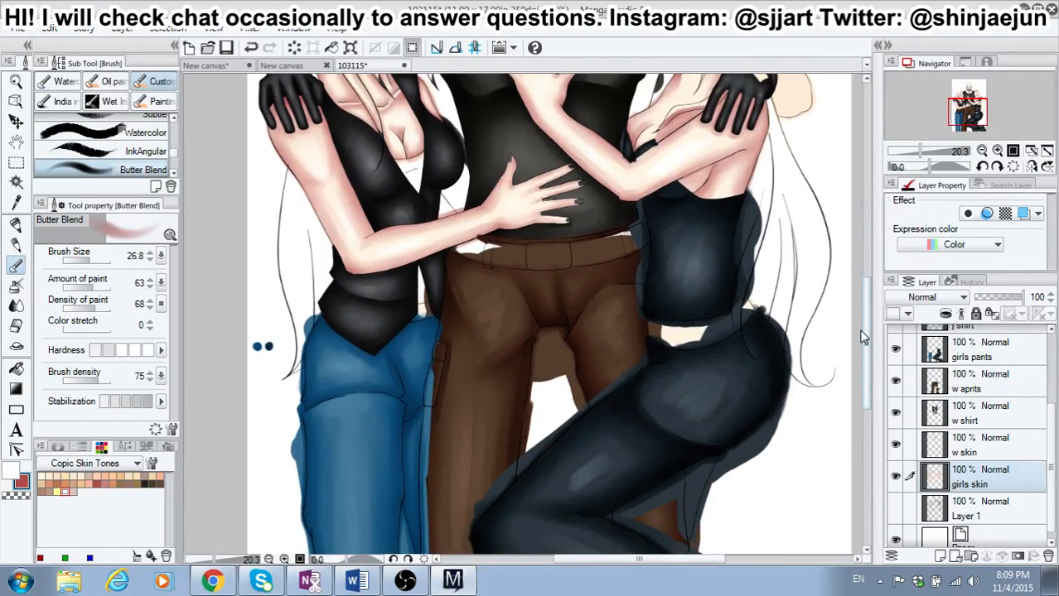
pyautogui.scroll(-1, 858, 360)
pyautogui.scroll(5, 856, 348)
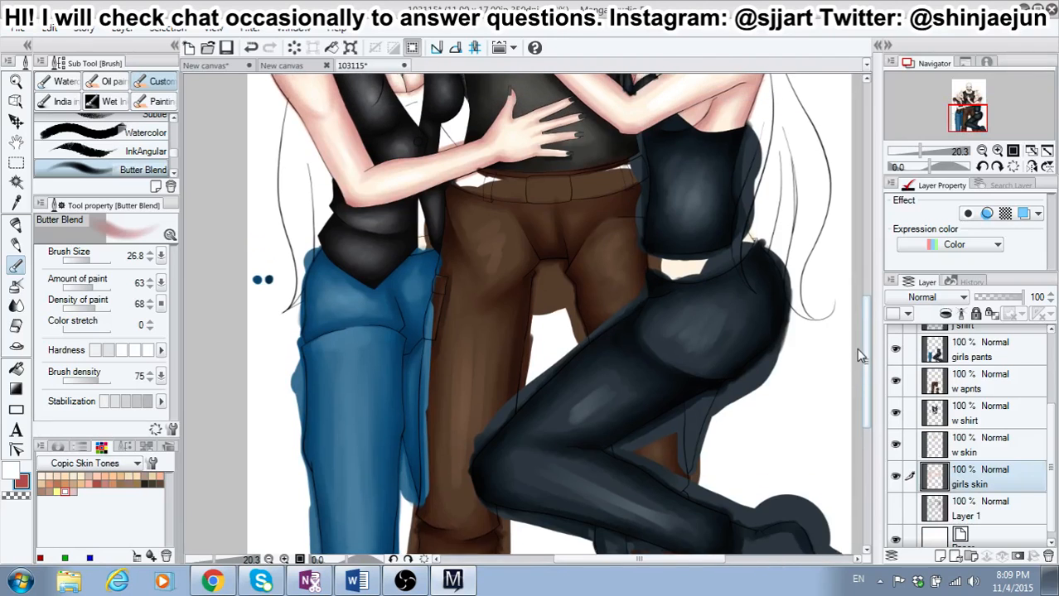
pyautogui.scroll(4, 862, 334)
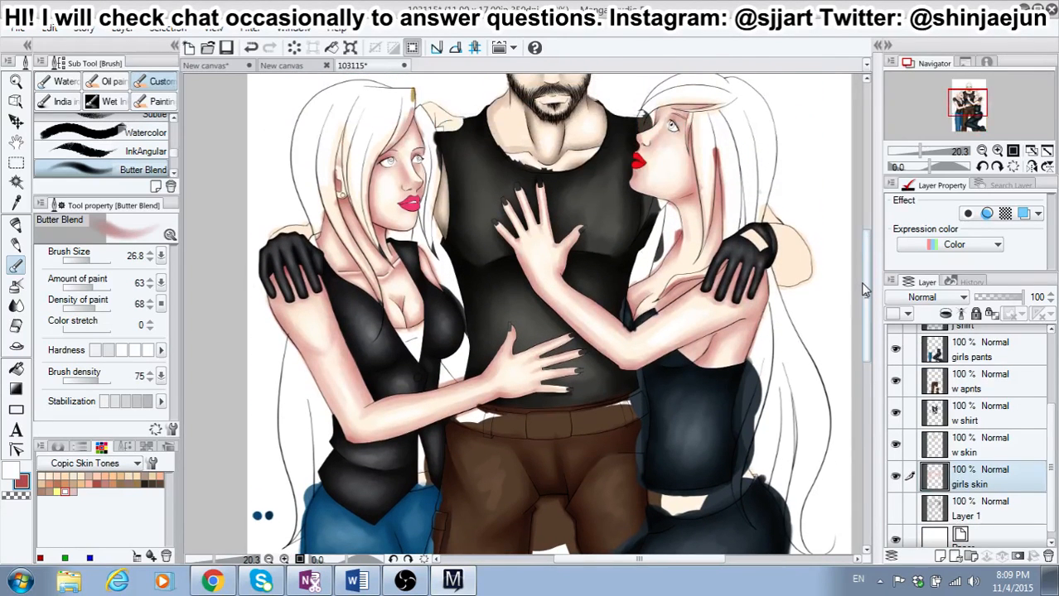
pyautogui.scroll(1, 859, 282)
pyautogui.scroll(3, 1046, 346)
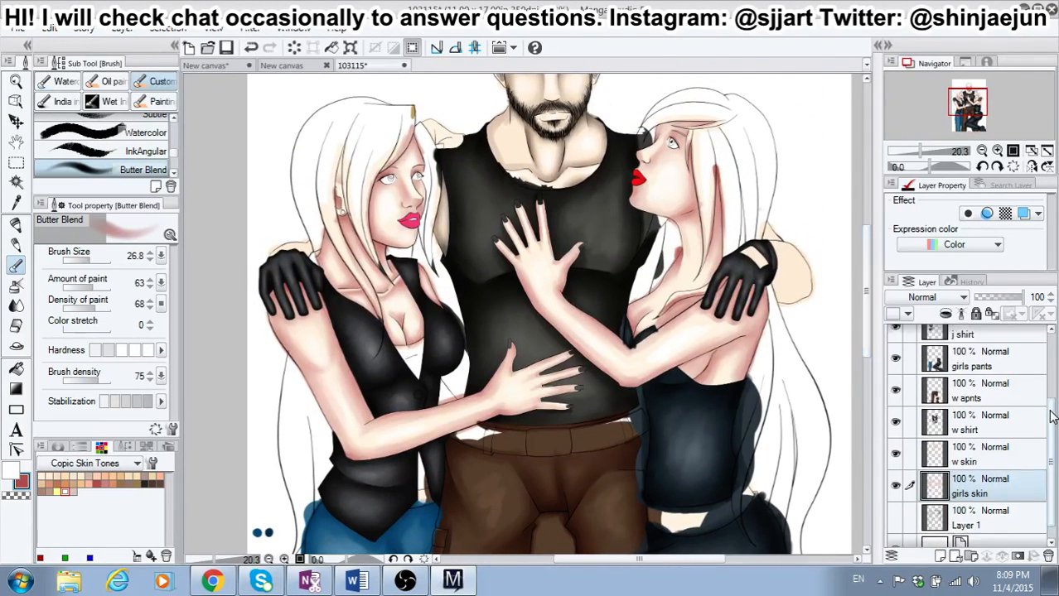
# Step: Select the hair layer and make it visible
pyautogui.click(903, 373)
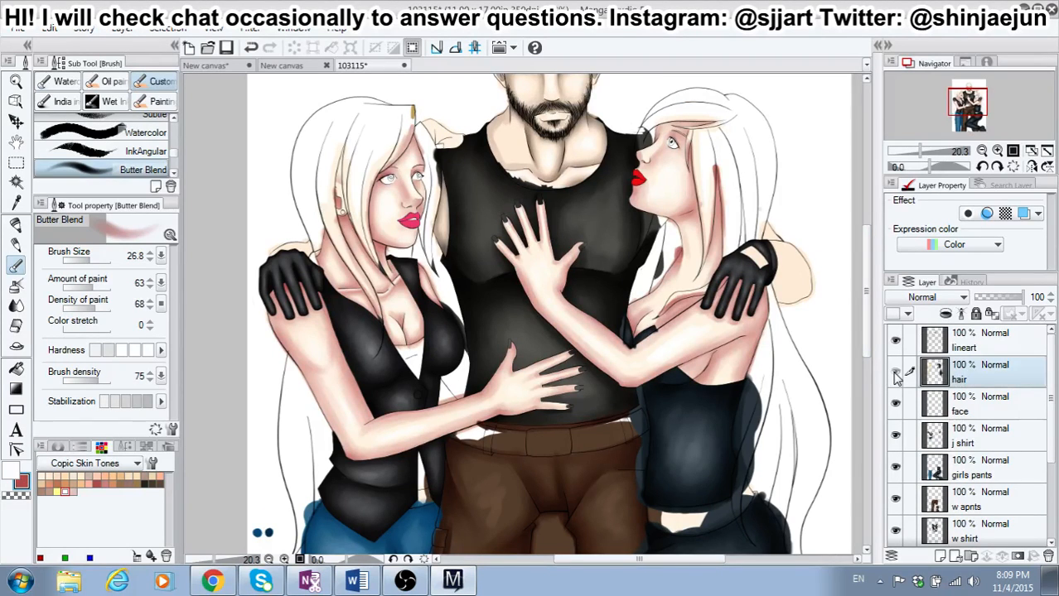
pyautogui.click(895, 372)
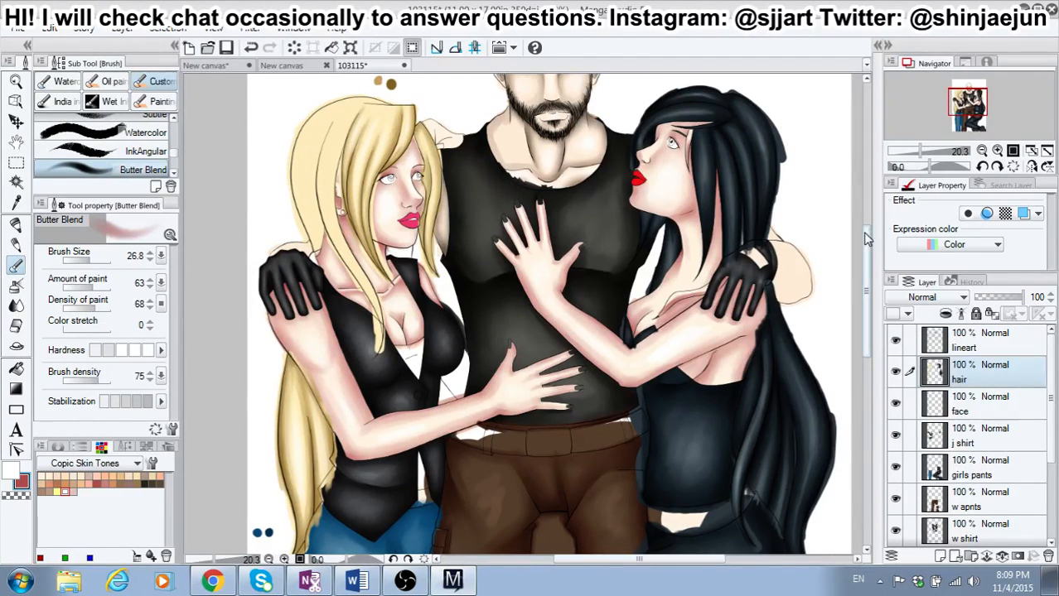
pyautogui.scroll(3, 864, 207)
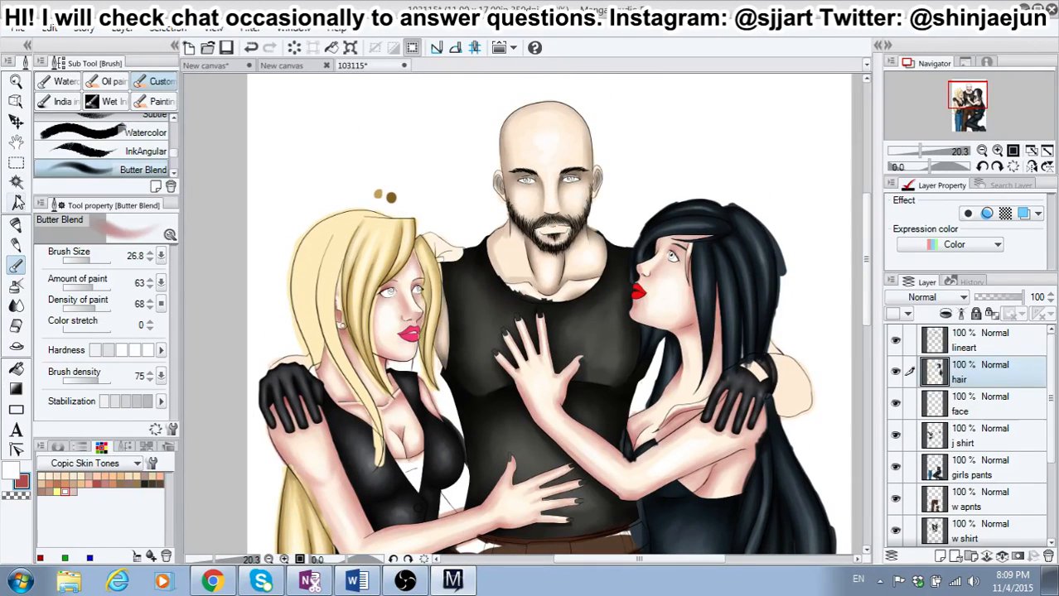
# Step: Sample the tan swatch above the blonde girl's head as the sub color and the dark brown swatch as the main color
pyautogui.click(16, 201)
pyautogui.click(378, 194)
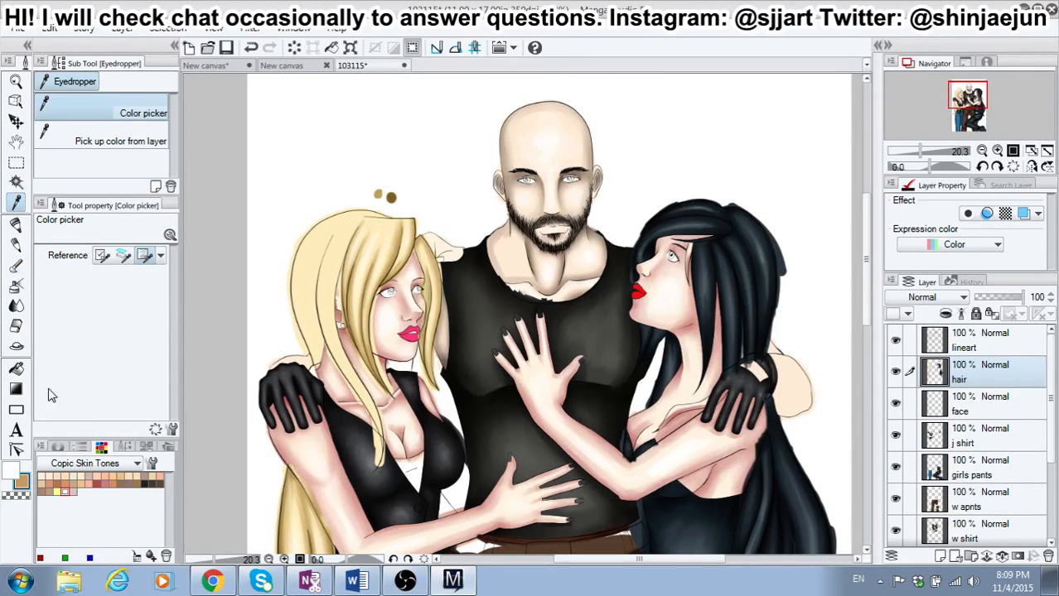
pyautogui.click(12, 465)
pyautogui.click(390, 197)
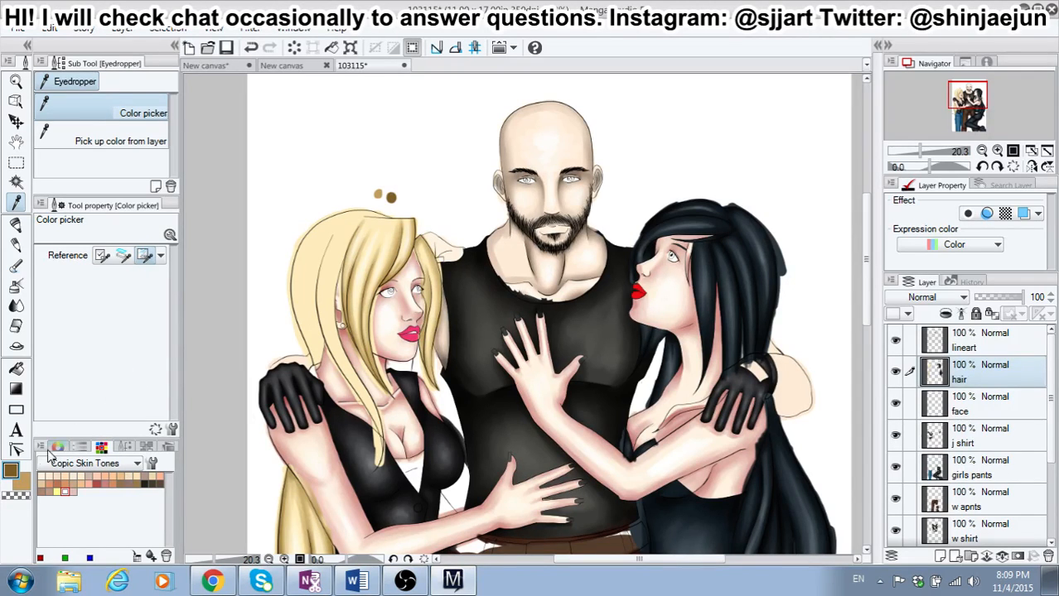
pyautogui.click(22, 484)
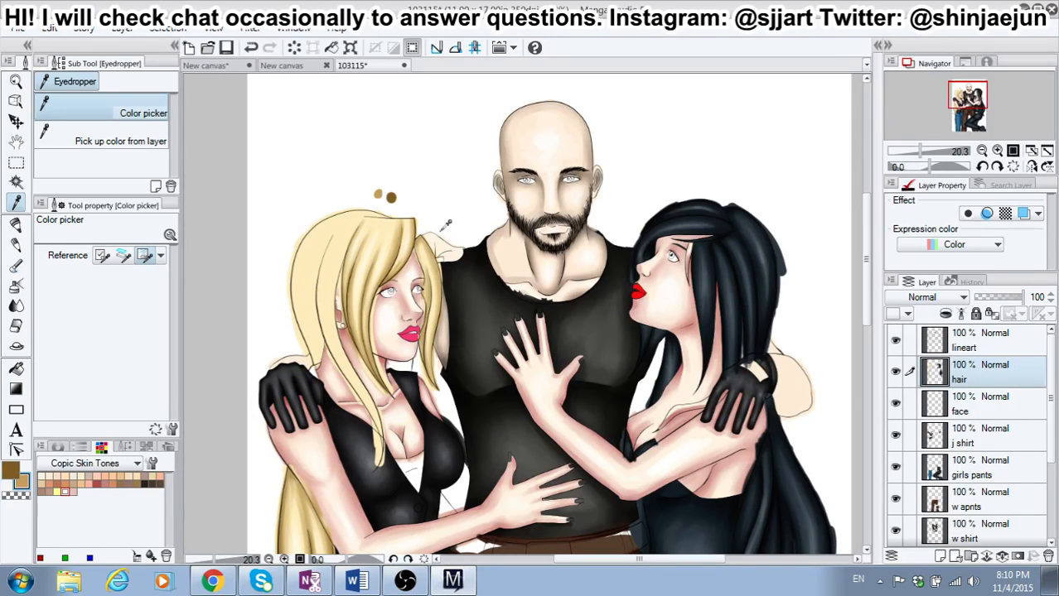
# Step: Shade the blonde girl's hair from the parting down through the side strands in dark brown with Butter Blend at brush size 26.8
pyautogui.scroll(2, 393, 253)
pyautogui.scroll(1, 338, 270)
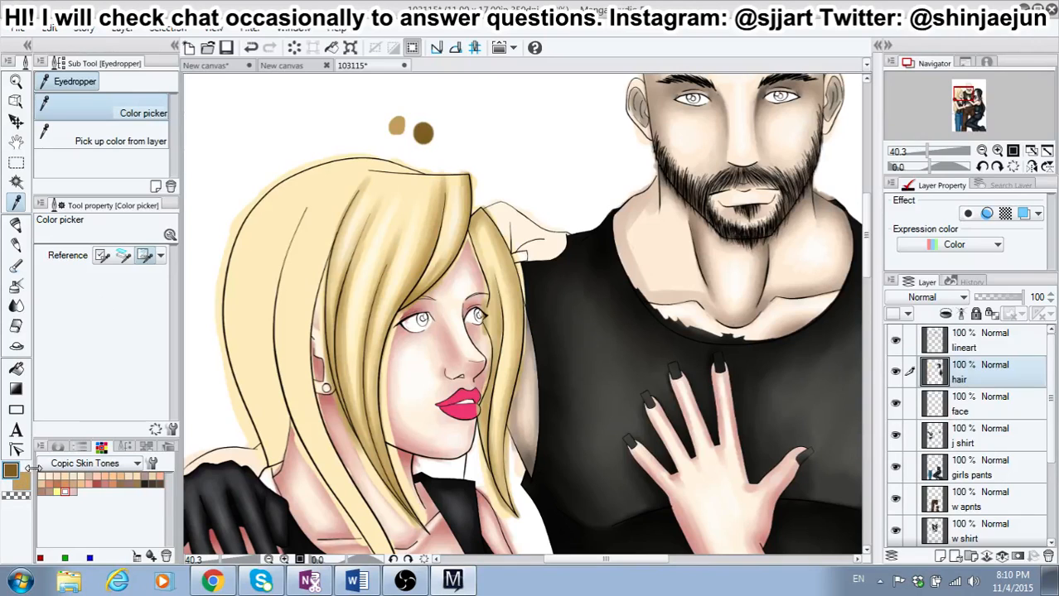
pyautogui.click(17, 268)
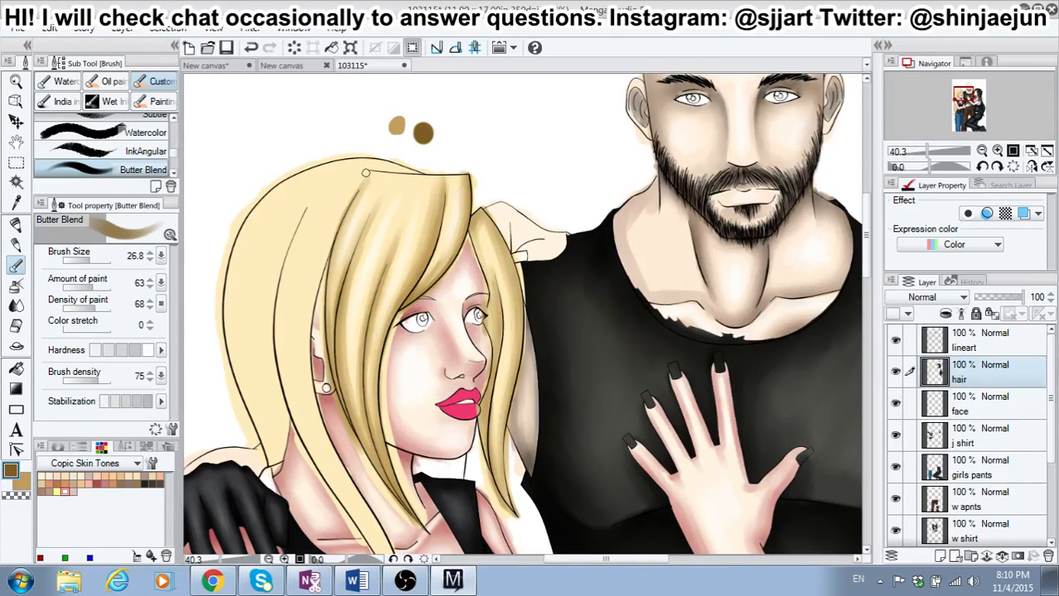
pyautogui.moveTo(365, 173)
pyautogui.mouseDown()
pyautogui.moveTo(326, 252)
pyautogui.moveTo(328, 241)
pyautogui.moveTo(319, 285)
pyautogui.moveTo(332, 232)
pyautogui.moveTo(328, 255)
pyautogui.moveTo(340, 215)
pyautogui.moveTo(325, 261)
pyautogui.moveTo(373, 164)
pyautogui.moveTo(417, 171)
pyautogui.moveTo(361, 166)
pyautogui.moveTo(312, 301)
pyautogui.mouseUp()
pyautogui.moveTo(288, 227)
pyautogui.mouseDown()
pyautogui.moveTo(271, 299)
pyautogui.moveTo(291, 224)
pyautogui.moveTo(270, 337)
pyautogui.moveTo(273, 311)
pyautogui.moveTo(280, 397)
pyautogui.moveTo(269, 356)
pyautogui.moveTo(287, 436)
pyautogui.moveTo(284, 403)
pyautogui.moveTo(264, 460)
pyautogui.mouseUp()
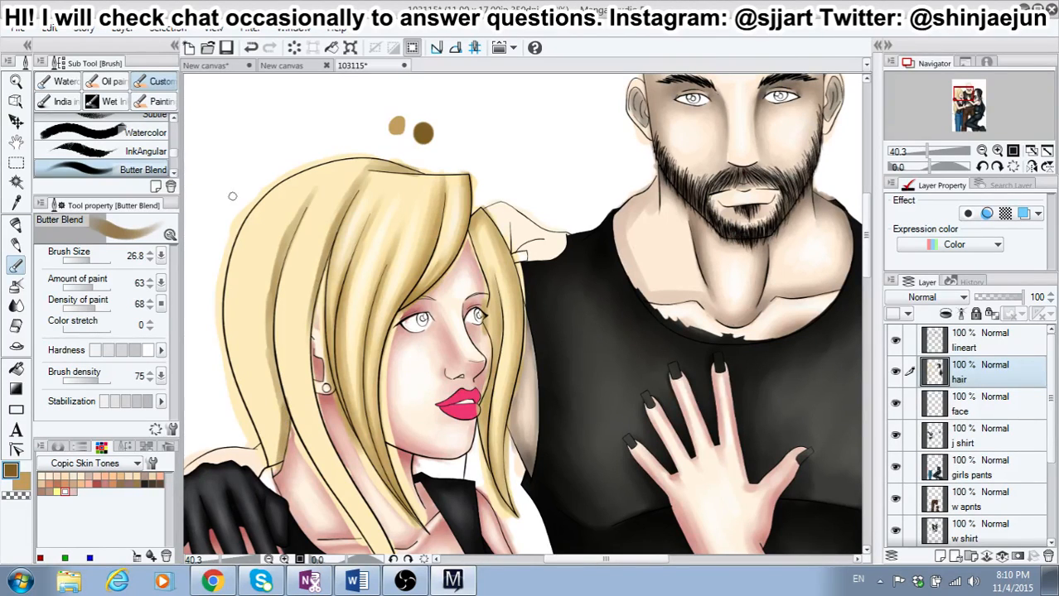
# Step: Shade the outer back edge and crown of the blonde girl's hair in dark brown at brush size 26.8
pyautogui.moveTo(239, 239); pyautogui.dragTo(226, 292)
pyautogui.moveTo(244, 227)
pyautogui.mouseDown()
pyautogui.moveTo(228, 299)
pyautogui.moveTo(228, 265)
pyautogui.moveTo(237, 373)
pyautogui.moveTo(224, 313)
pyautogui.moveTo(228, 337)
pyautogui.moveTo(231, 266)
pyautogui.moveTo(243, 396)
pyautogui.moveTo(231, 362)
pyautogui.moveTo(269, 453)
pyautogui.moveTo(234, 362)
pyautogui.mouseUp()
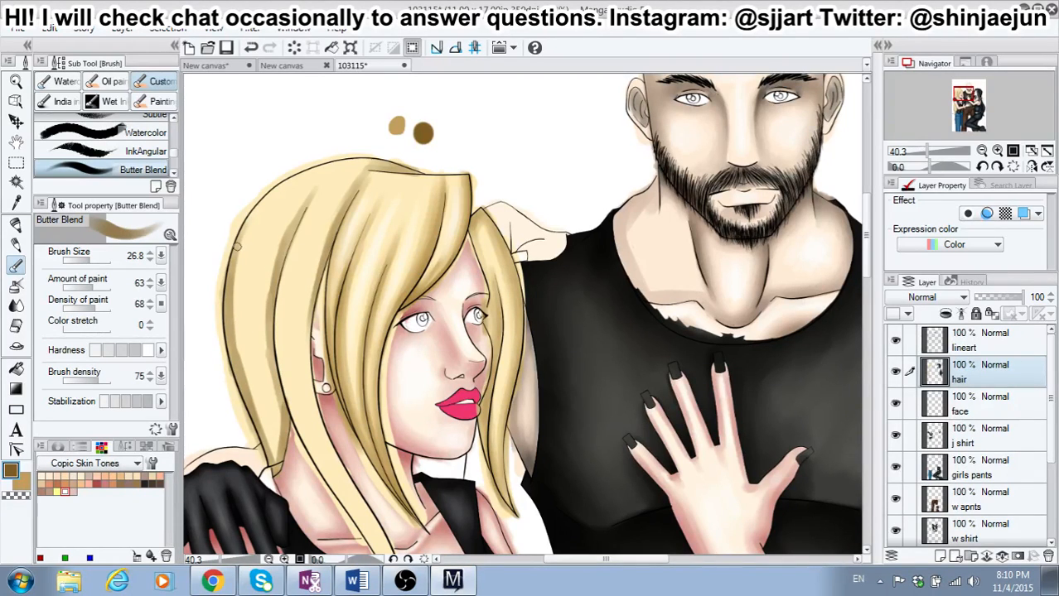
pyautogui.moveTo(237, 247)
pyautogui.mouseDown()
pyautogui.moveTo(257, 197)
pyautogui.moveTo(237, 238)
pyautogui.moveTo(283, 178)
pyautogui.moveTo(243, 223)
pyautogui.moveTo(313, 169)
pyautogui.moveTo(297, 175)
pyautogui.moveTo(369, 160)
pyautogui.moveTo(278, 182)
pyautogui.moveTo(381, 162)
pyautogui.moveTo(370, 160)
pyautogui.moveTo(423, 173)
pyautogui.mouseUp()
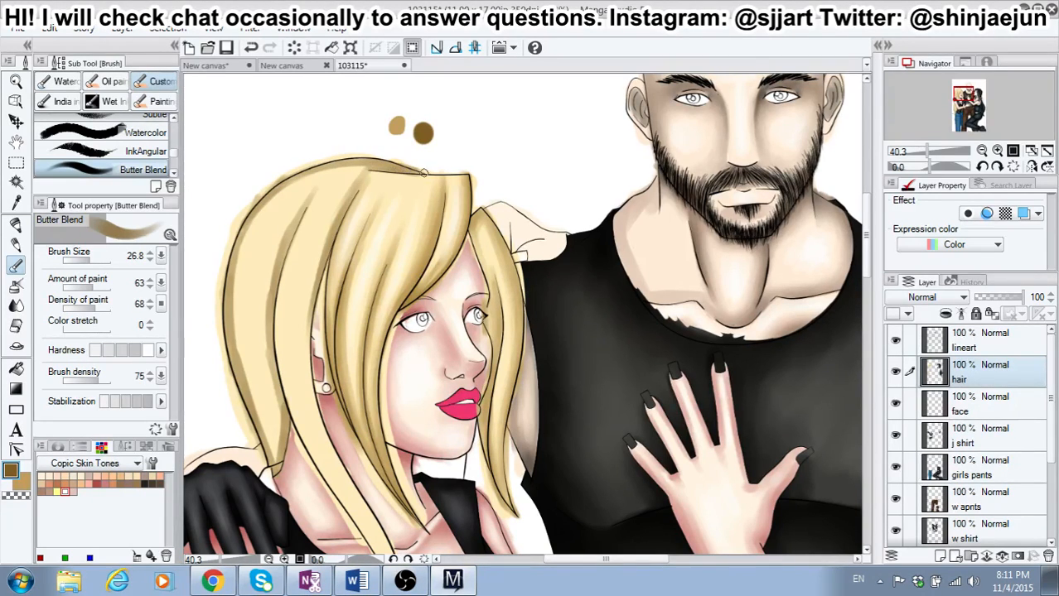
# Step: Shade the boundary between the back section and side strand of the blonde girl's hair in dark brown at brush size 26.8
pyautogui.moveTo(363, 189)
pyautogui.mouseDown()
pyautogui.moveTo(378, 169)
pyautogui.moveTo(364, 174)
pyautogui.mouseUp()
pyautogui.scroll(-3, 813, 190)
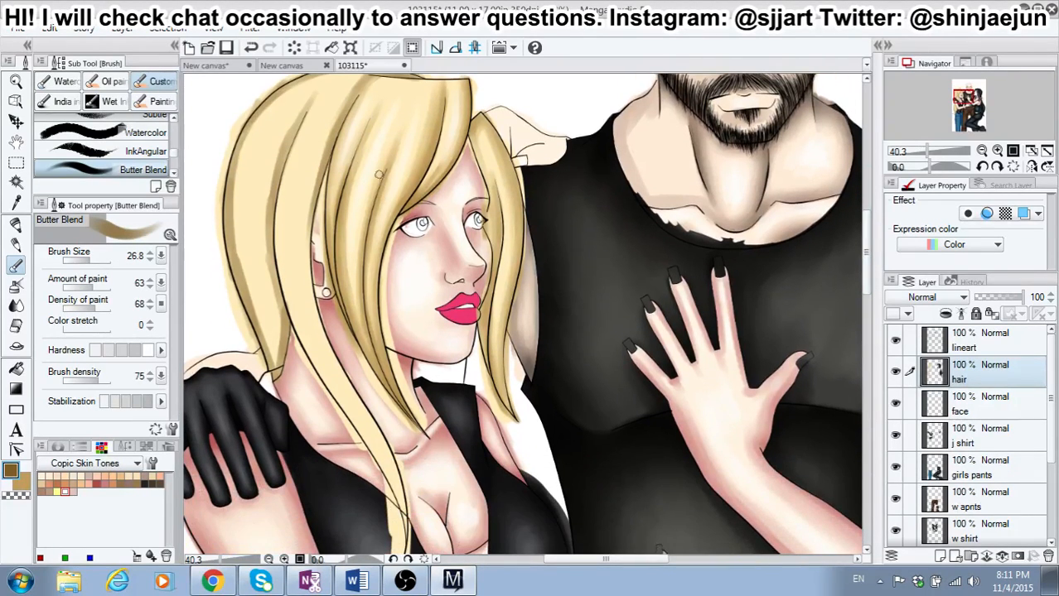
pyautogui.moveTo(310, 110); pyautogui.dragTo(276, 214)
pyautogui.moveTo(301, 133); pyautogui.dragTo(278, 232)
pyautogui.moveTo(288, 166); pyautogui.dragTo(280, 273)
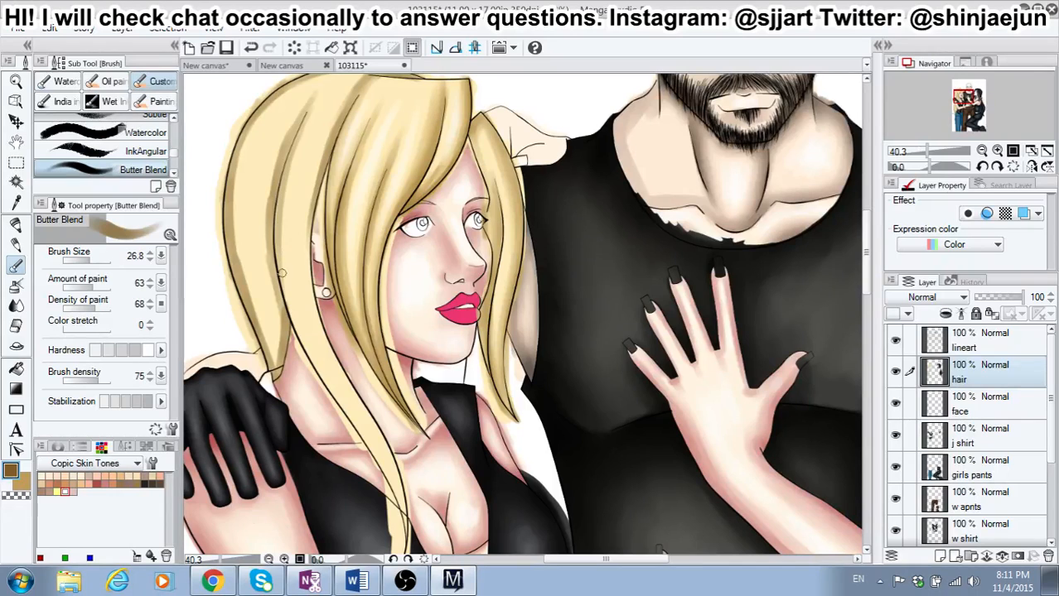
pyautogui.moveTo(279, 196); pyautogui.dragTo(291, 320)
pyautogui.moveTo(276, 236); pyautogui.dragTo(304, 342)
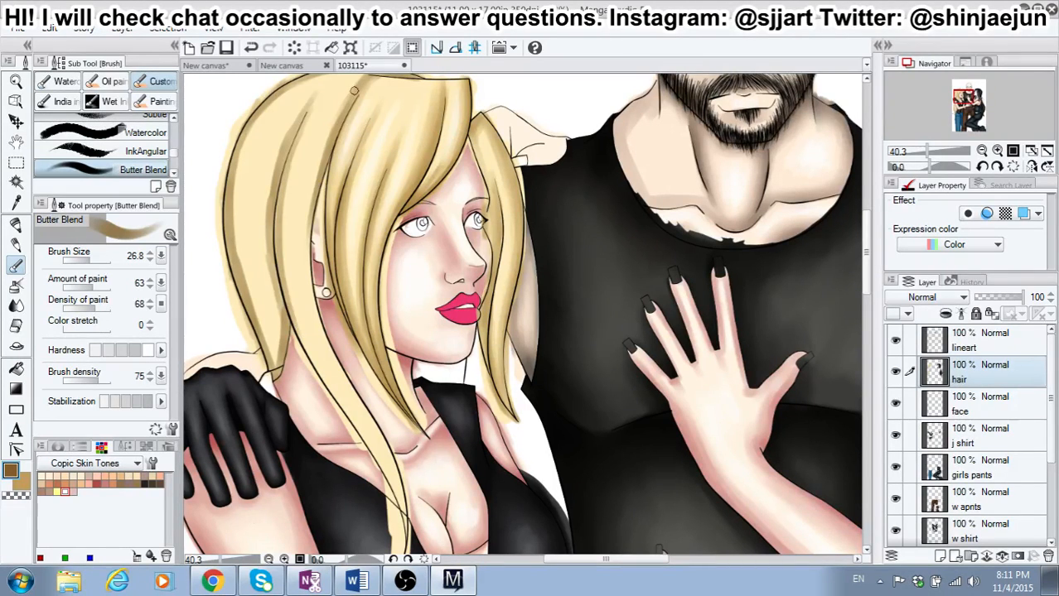
# Step: Shade the front edge of the blonde girl's long side strand in dark brown, from the crown past the ear to the tip
pyautogui.moveTo(354, 90); pyautogui.dragTo(306, 213)
pyautogui.moveTo(335, 119); pyautogui.dragTo(309, 235)
pyautogui.moveTo(314, 192); pyautogui.dragTo(308, 286)
pyautogui.moveTo(306, 232); pyautogui.dragTo(326, 353)
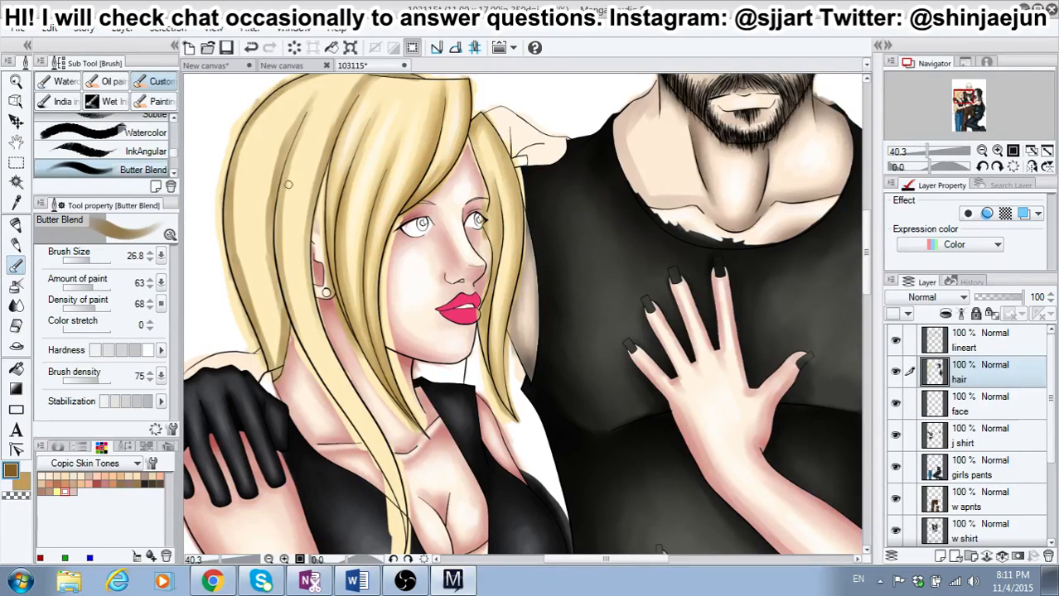
pyautogui.moveTo(316, 181)
pyautogui.mouseDown()
pyautogui.moveTo(309, 275)
pyautogui.moveTo(323, 346)
pyautogui.mouseUp()
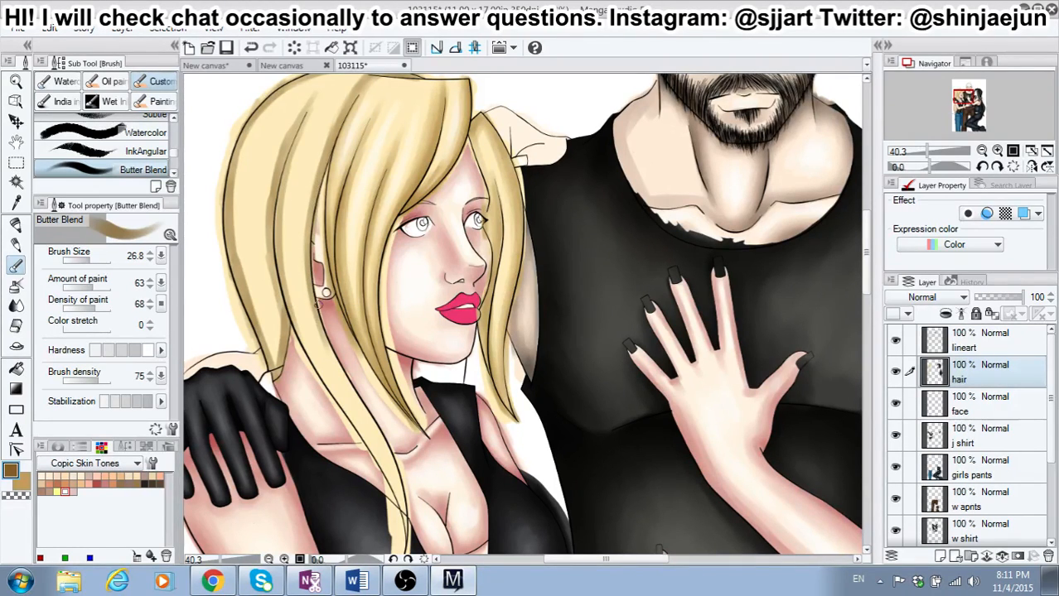
pyautogui.moveTo(319, 306)
pyautogui.mouseDown()
pyautogui.moveTo(346, 385)
pyautogui.moveTo(394, 464)
pyautogui.moveTo(382, 436)
pyautogui.moveTo(411, 532)
pyautogui.mouseUp()
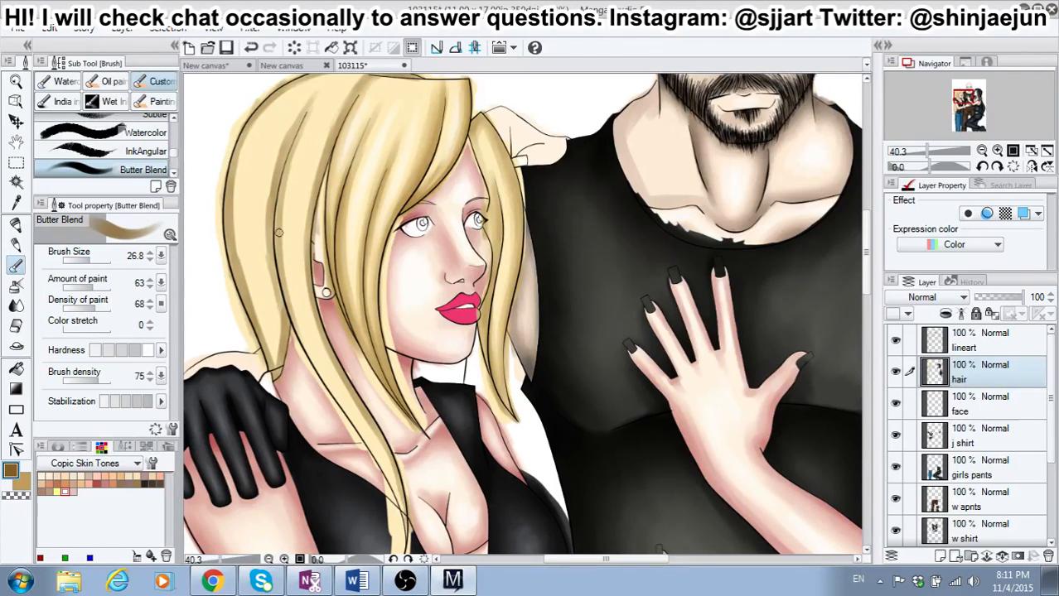
# Step: Shade the rear edge of the blonde girl's long side strand in dark brown, from ear level down to its tip
pyautogui.moveTo(278, 232)
pyautogui.mouseDown()
pyautogui.moveTo(282, 290)
pyautogui.moveTo(309, 358)
pyautogui.mouseUp()
pyautogui.moveTo(285, 305); pyautogui.dragTo(333, 406)
pyautogui.moveTo(312, 357); pyautogui.dragTo(406, 534)
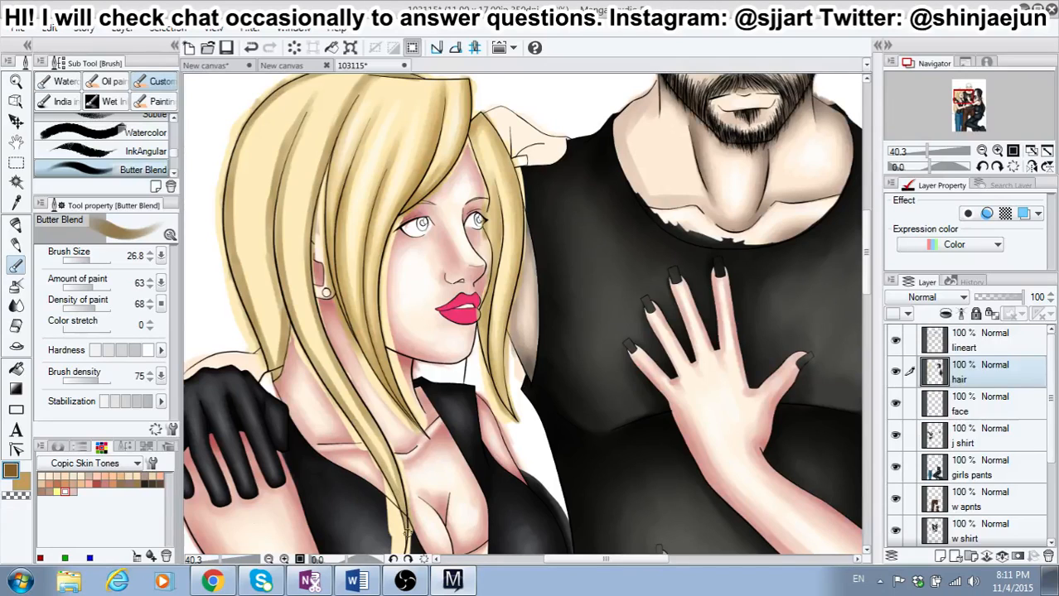
pyautogui.moveTo(278, 250)
pyautogui.mouseDown()
pyautogui.moveTo(298, 338)
pyautogui.moveTo(405, 506)
pyautogui.mouseUp()
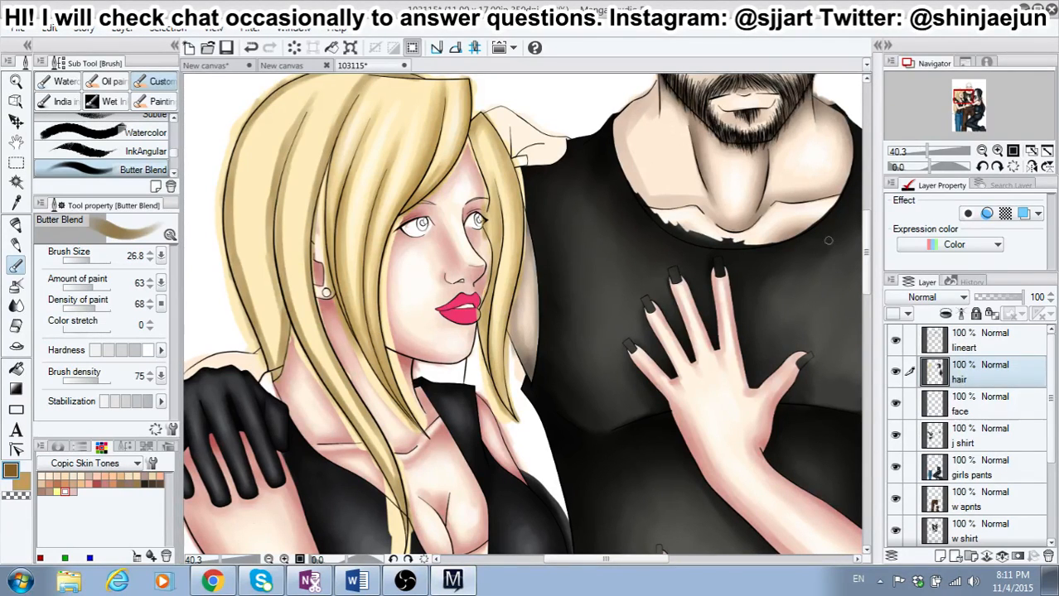
# Step: Darken the upper rear edge of the long side strand from the crown down to about eye level
pyautogui.scroll(1, 866, 236)
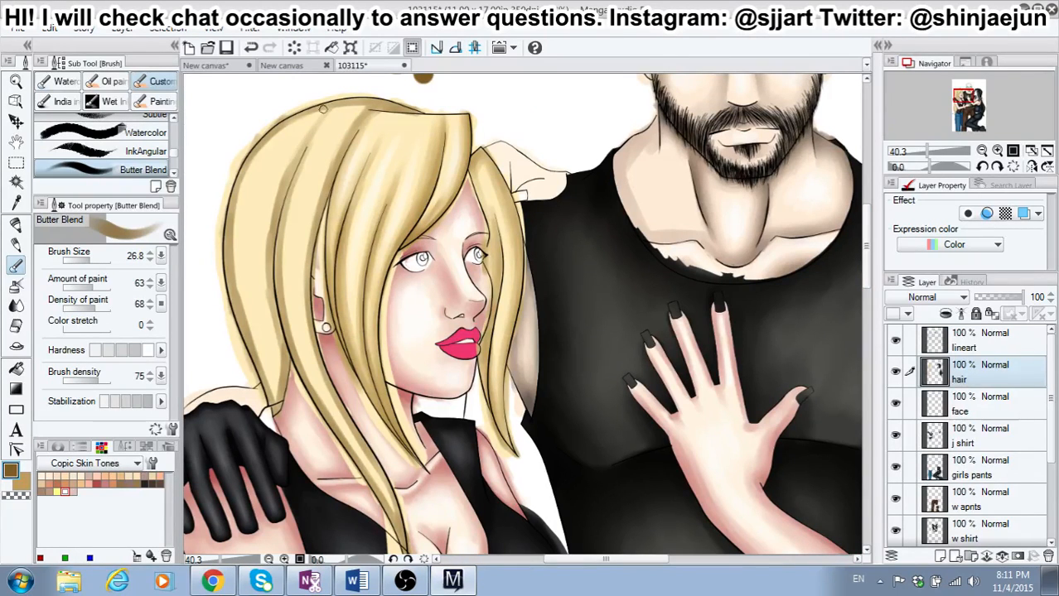
pyautogui.moveTo(322, 111)
pyautogui.mouseDown()
pyautogui.moveTo(295, 161)
pyautogui.moveTo(277, 243)
pyautogui.mouseUp()
pyautogui.moveTo(285, 205); pyautogui.dragTo(279, 290)
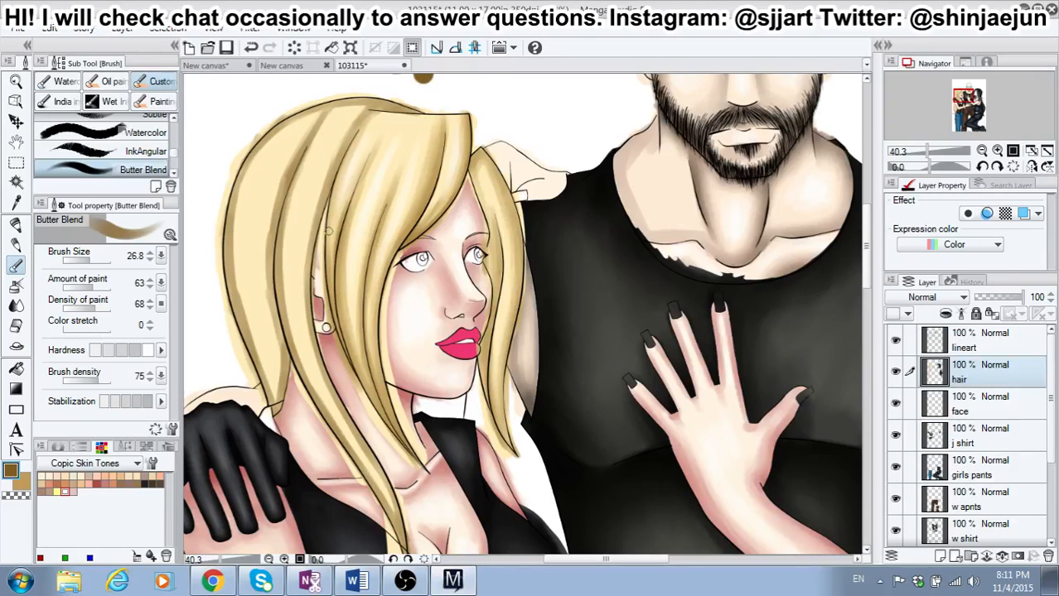
# Step: Shade the outer edge and pointed tip of the hair strand on the far side of the girl's face in dark brown
pyautogui.moveTo(486, 154); pyautogui.dragTo(515, 212)
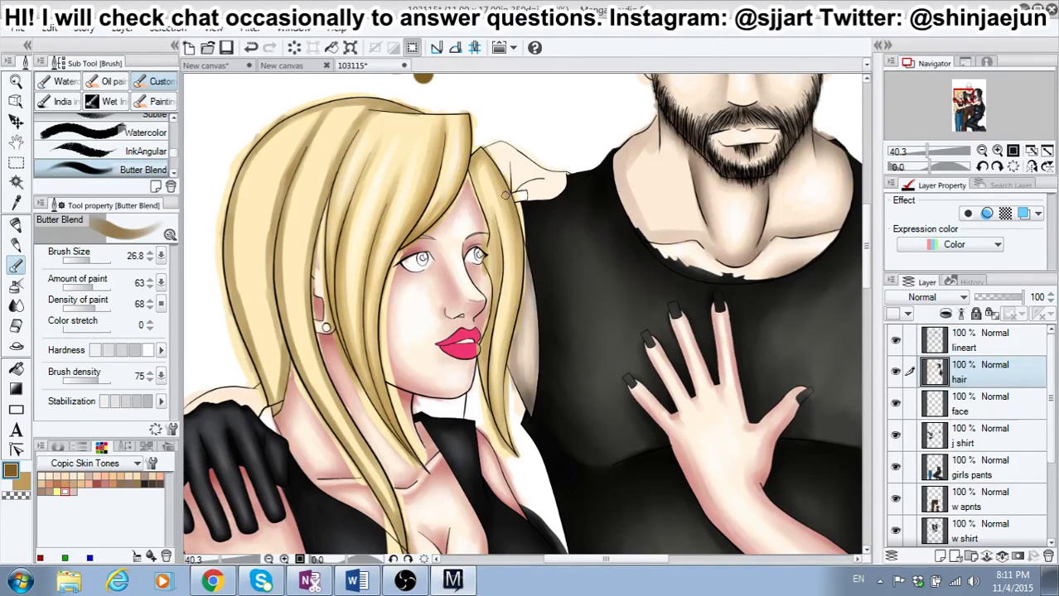
pyautogui.moveTo(522, 277); pyautogui.dragTo(521, 252)
pyautogui.moveTo(506, 359); pyautogui.dragTo(507, 438)
pyautogui.moveTo(504, 381); pyautogui.dragTo(514, 458)
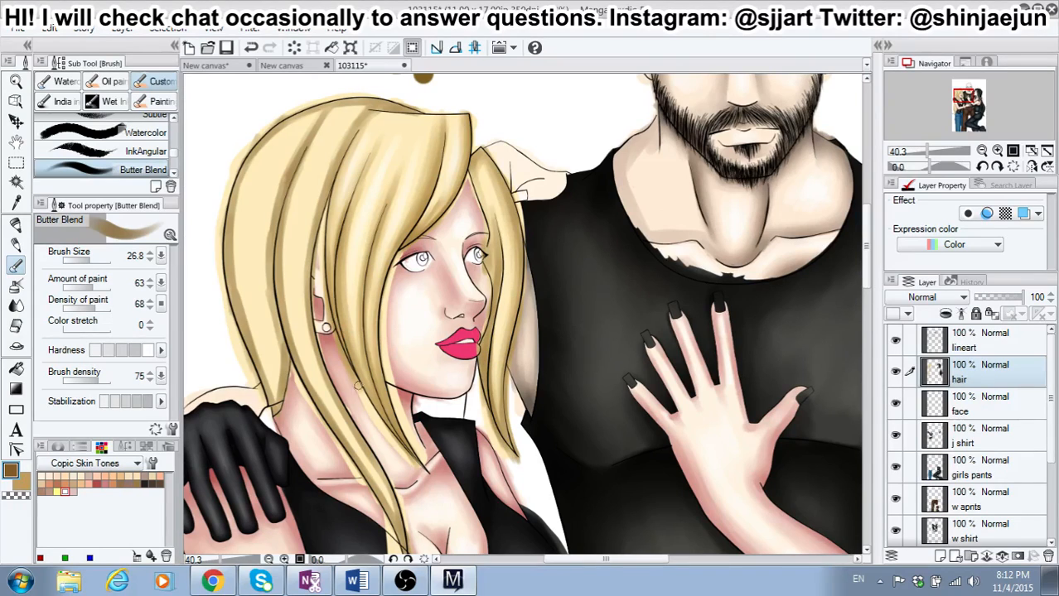
# Step: Blend the far-side hair strand with the tan sub color, using the middle hardness level and brush size 43.3
pyautogui.click(24, 485)
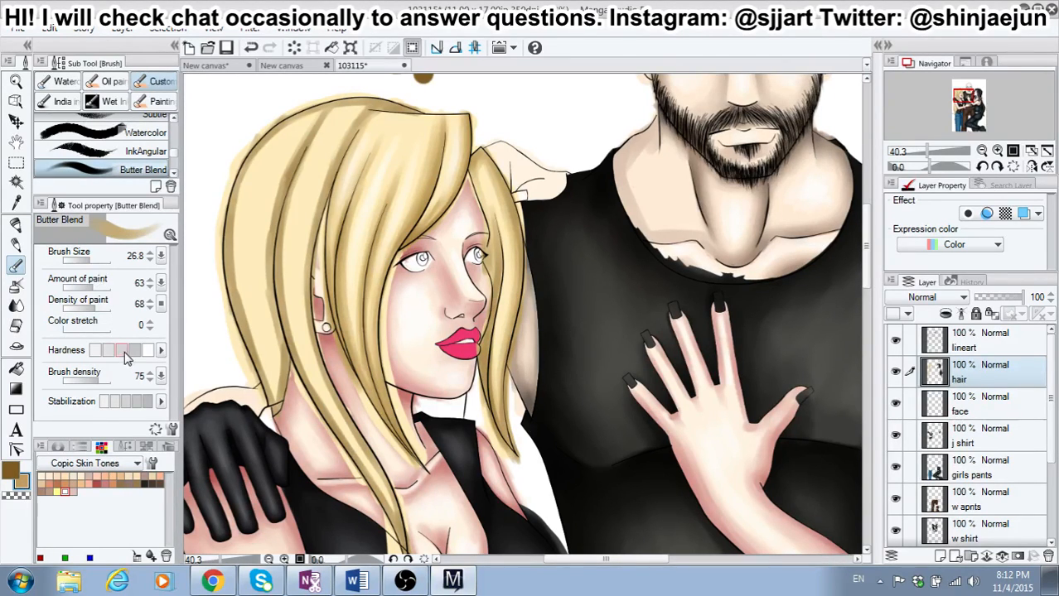
pyautogui.click(91, 261)
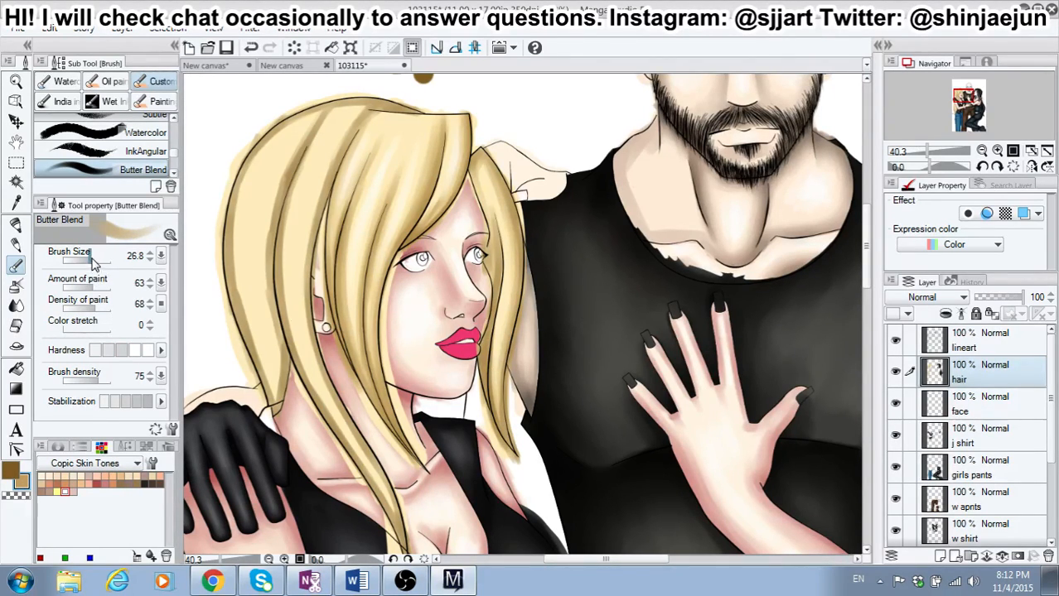
pyautogui.moveTo(501, 367); pyautogui.dragTo(498, 424)
pyautogui.moveTo(498, 388); pyautogui.dragTo(506, 432)
pyautogui.moveTo(490, 365); pyautogui.dragTo(496, 436)
pyautogui.moveTo(489, 171)
pyautogui.mouseDown()
pyautogui.moveTo(510, 212)
pyautogui.moveTo(500, 191)
pyautogui.moveTo(517, 276)
pyautogui.mouseUp()
pyautogui.moveTo(511, 213); pyautogui.dragTo(511, 322)
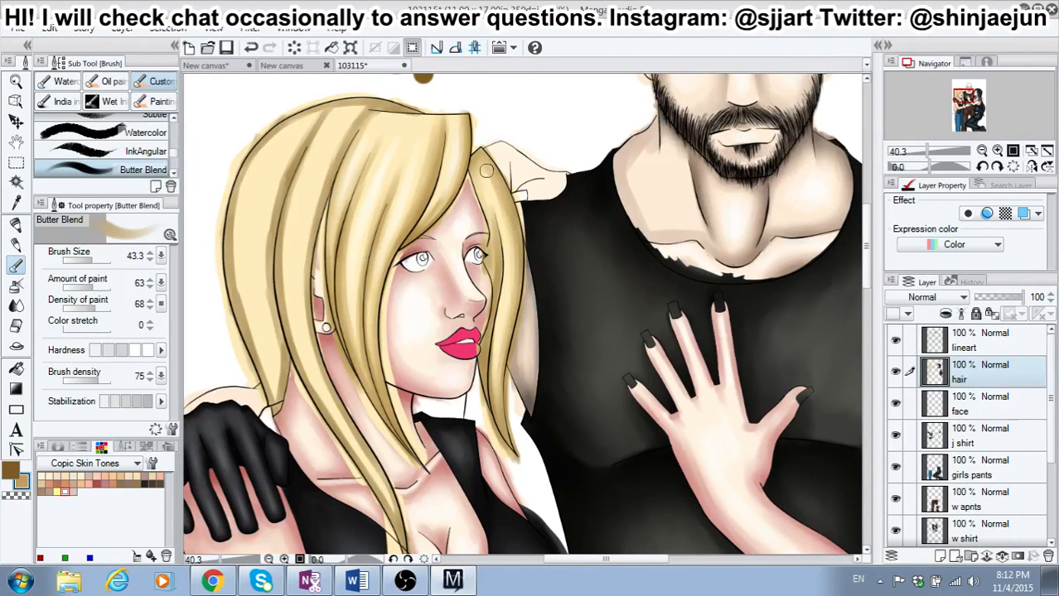
pyautogui.moveTo(486, 172)
pyautogui.mouseDown()
pyautogui.moveTo(510, 279)
pyautogui.moveTo(490, 361)
pyautogui.mouseUp()
# Step: Switch back to the dark brown main color and shade the inner edge of the hair's back section down to its tips
pyautogui.click(10, 470)
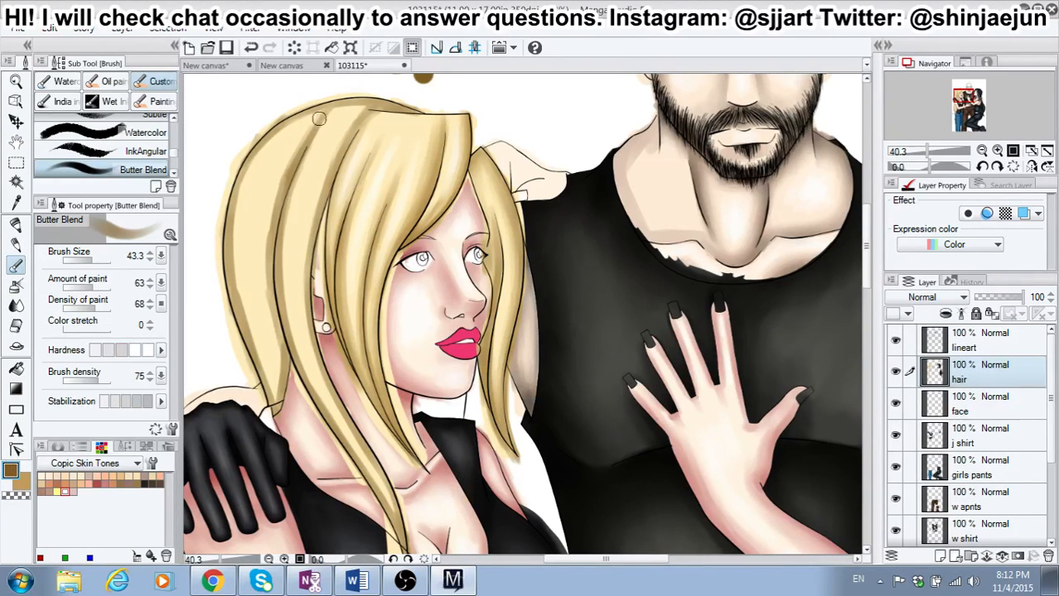
pyautogui.moveTo(293, 149)
pyautogui.mouseDown()
pyautogui.moveTo(261, 259)
pyautogui.moveTo(266, 222)
pyautogui.moveTo(281, 345)
pyautogui.moveTo(275, 411)
pyautogui.mouseUp()
pyautogui.moveTo(284, 362); pyautogui.dragTo(275, 414)
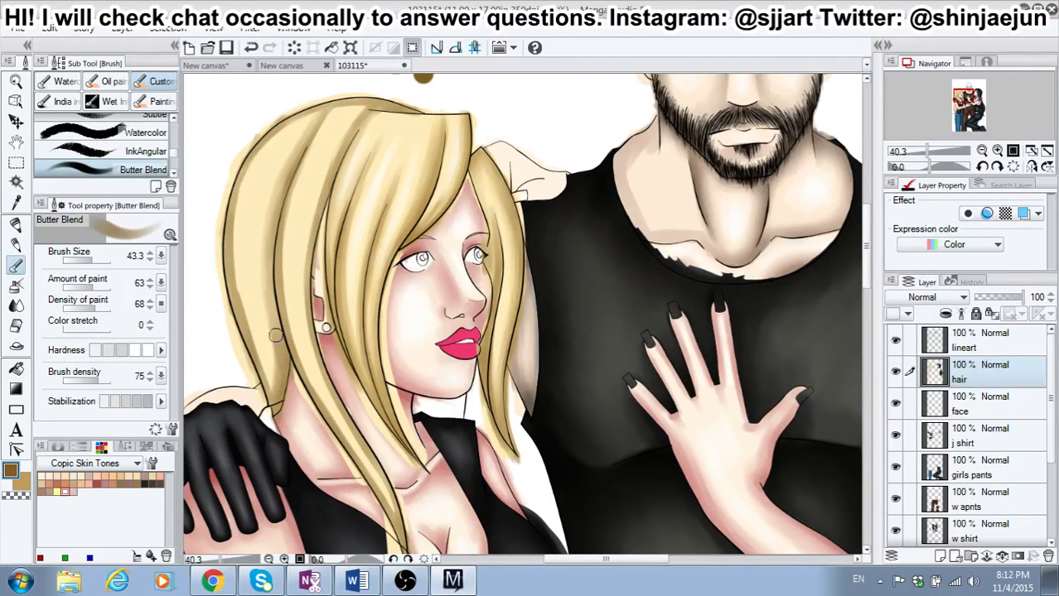
# Step: Blend the back section of the blonde girl's hair with tan from crown to tips at brush size 43.3
pyautogui.moveTo(237, 195); pyautogui.dragTo(237, 293)
pyautogui.moveTo(234, 218); pyautogui.dragTo(258, 365)
pyautogui.moveTo(243, 299); pyautogui.dragTo(271, 390)
pyautogui.moveTo(235, 238)
pyautogui.mouseDown()
pyautogui.moveTo(245, 172)
pyautogui.moveTo(315, 112)
pyautogui.mouseUp()
pyautogui.moveTo(254, 158)
pyautogui.mouseDown()
pyautogui.moveTo(281, 130)
pyautogui.moveTo(239, 286)
pyautogui.mouseUp()
pyautogui.moveTo(248, 188); pyautogui.dragTo(258, 362)
pyautogui.moveTo(244, 267); pyautogui.dragTo(270, 380)
pyautogui.moveTo(271, 285)
pyautogui.mouseDown()
pyautogui.moveTo(281, 394)
pyautogui.moveTo(269, 362)
pyautogui.mouseUp()
pyautogui.moveTo(266, 320); pyautogui.dragTo(275, 378)
pyautogui.moveTo(283, 191); pyautogui.dragTo(321, 120)
pyautogui.keyDown('alt'); pyautogui.click(243, 231); pyautogui.keyUp('alt')
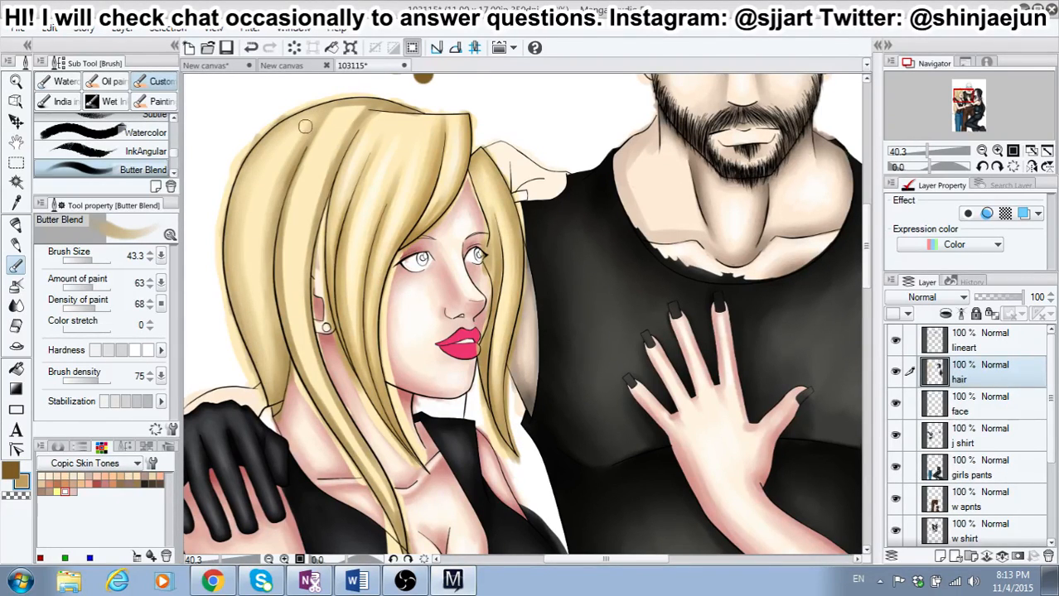
pyautogui.moveTo(297, 145); pyautogui.dragTo(276, 191)
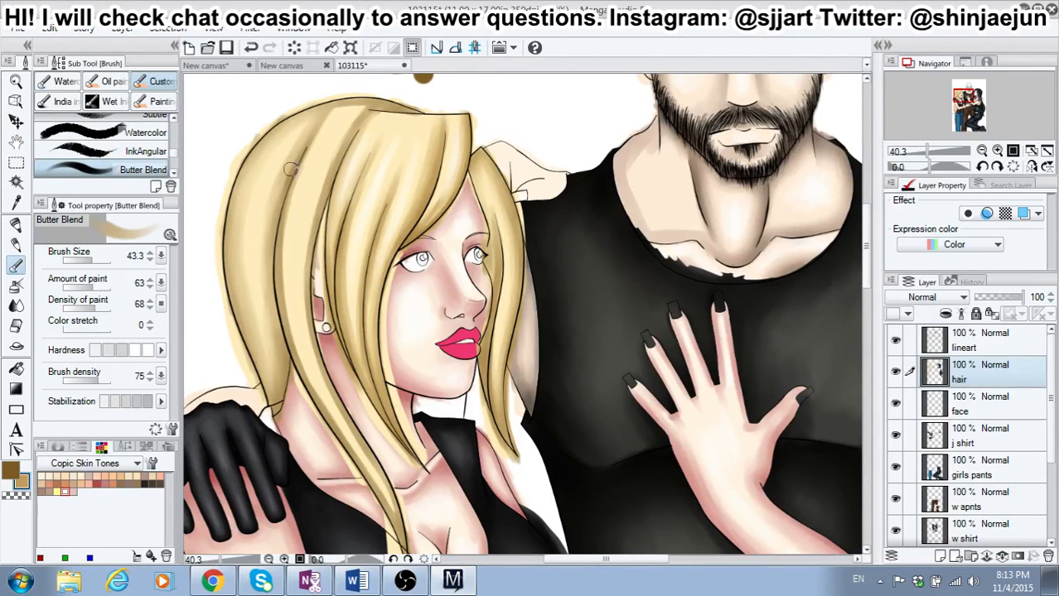
# Step: Set the amount of paint to 66 and shade the long side strand's rear edge in dark brown from crown to tip
pyautogui.click(97, 286)
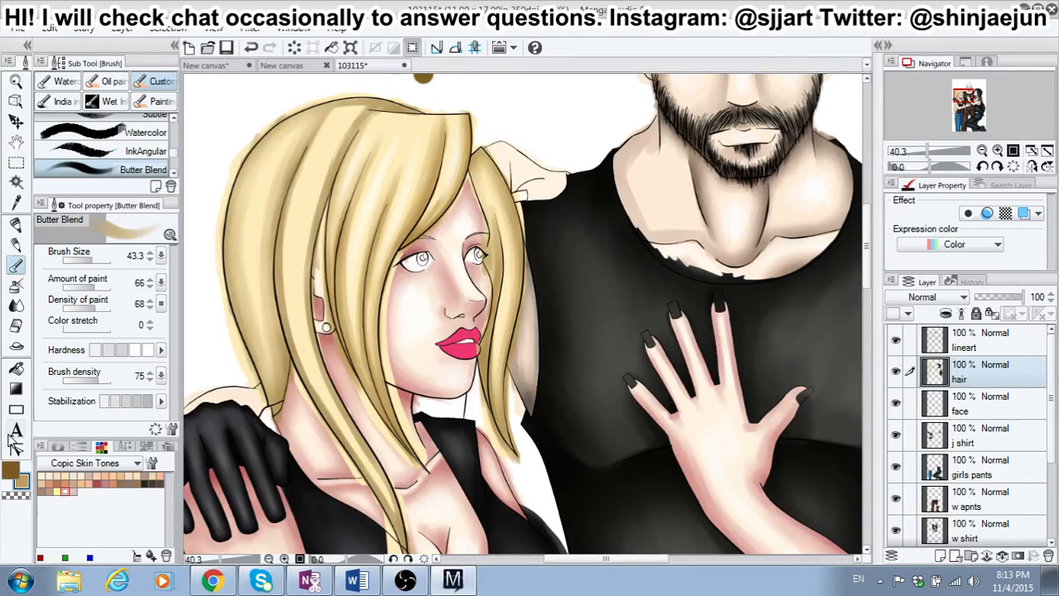
pyautogui.click(6, 472)
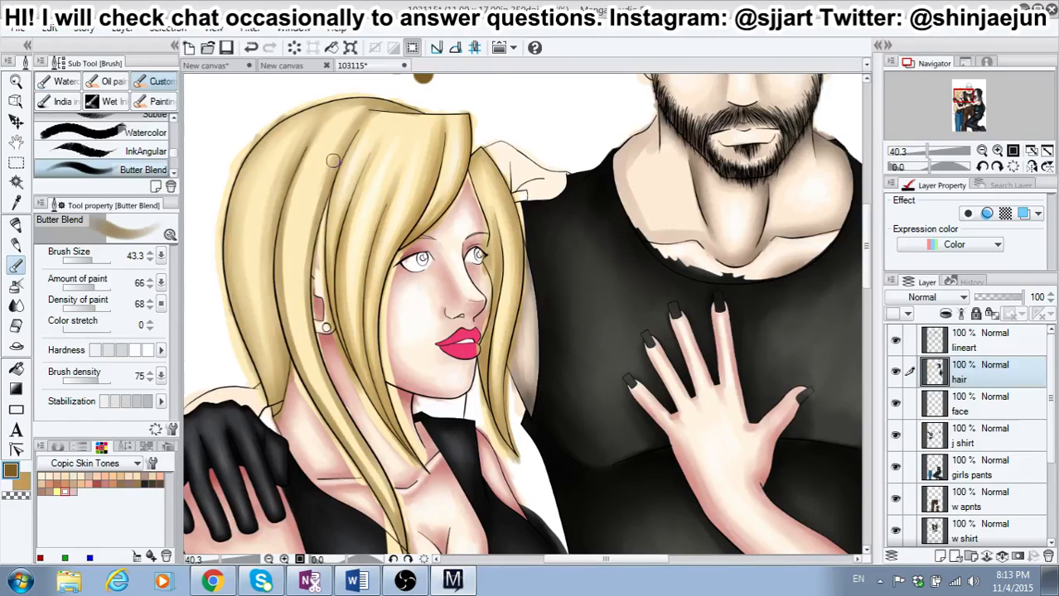
pyautogui.moveTo(316, 140); pyautogui.dragTo(290, 237)
pyautogui.moveTo(295, 184); pyautogui.dragTo(282, 277)
pyautogui.moveTo(284, 215); pyautogui.dragTo(293, 358)
pyautogui.moveTo(283, 243); pyautogui.dragTo(294, 360)
pyautogui.moveTo(282, 268); pyautogui.dragTo(293, 341)
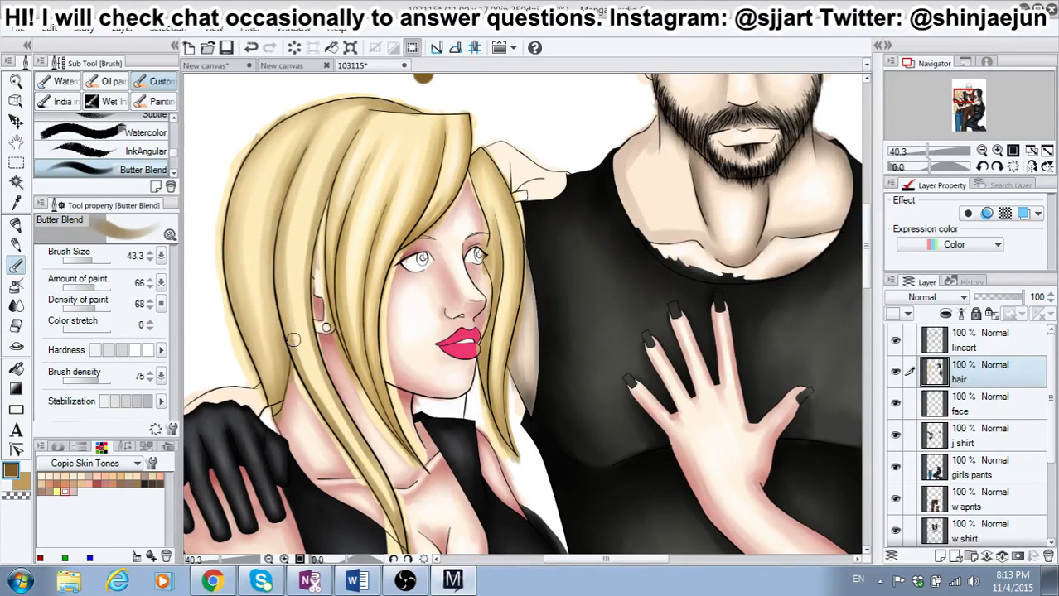
pyautogui.moveTo(301, 183); pyautogui.dragTo(297, 352)
pyautogui.moveTo(288, 252)
pyautogui.mouseDown()
pyautogui.moveTo(300, 374)
pyautogui.moveTo(364, 474)
pyautogui.moveTo(368, 467)
pyautogui.moveTo(399, 536)
pyautogui.mouseUp()
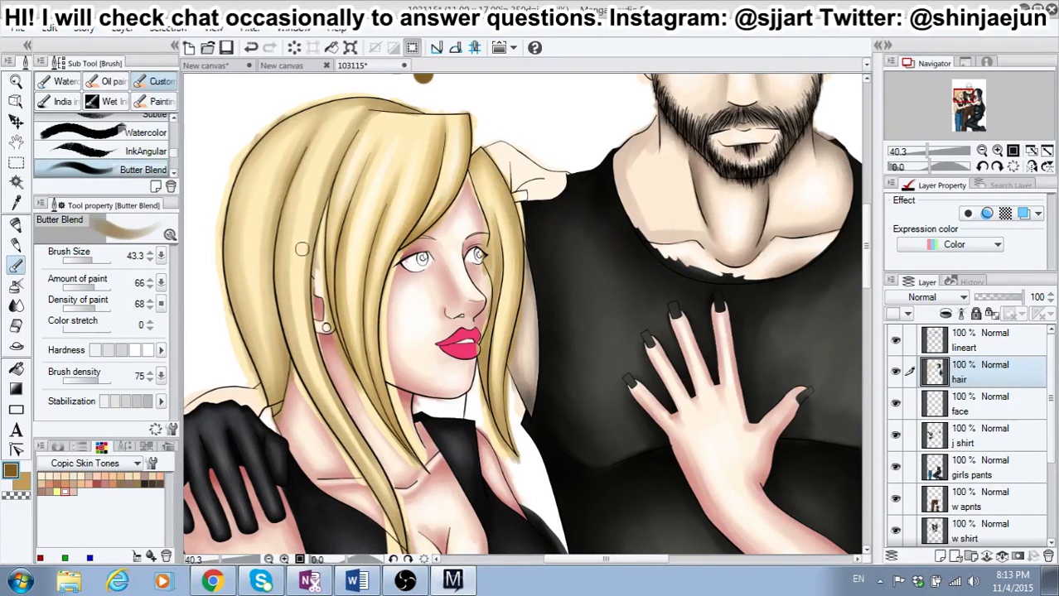
# Step: Shade the long side strand's front edge in dark brown past the ear and along the neck at brush size 43.3
pyautogui.moveTo(321, 184); pyautogui.dragTo(303, 302)
pyautogui.moveTo(321, 187); pyautogui.dragTo(300, 308)
pyautogui.moveTo(308, 231); pyautogui.dragTo(319, 383)
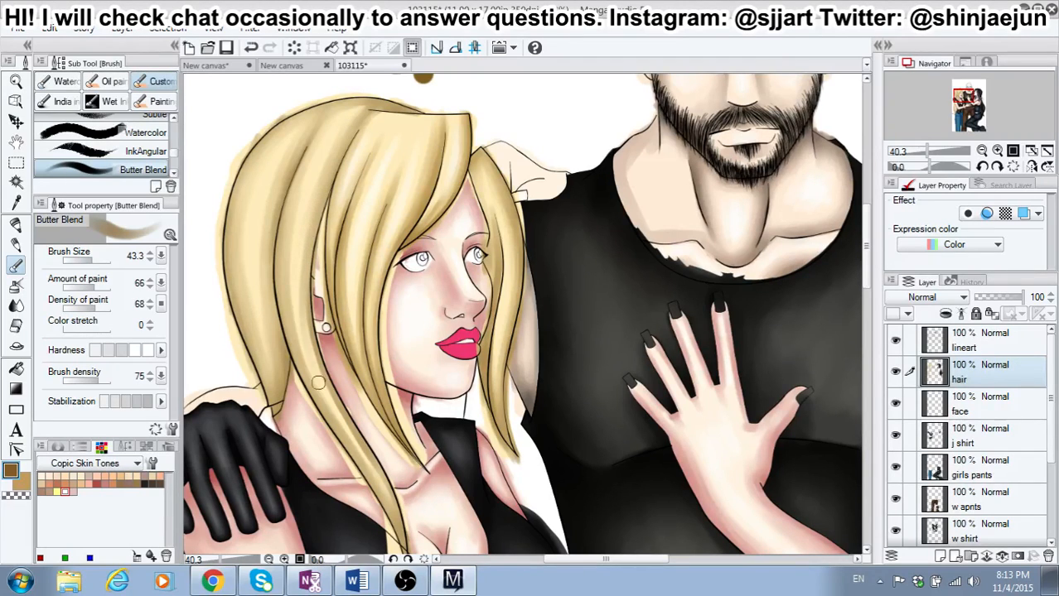
pyautogui.moveTo(301, 300); pyautogui.dragTo(348, 435)
pyautogui.moveTo(322, 366); pyautogui.dragTo(382, 484)
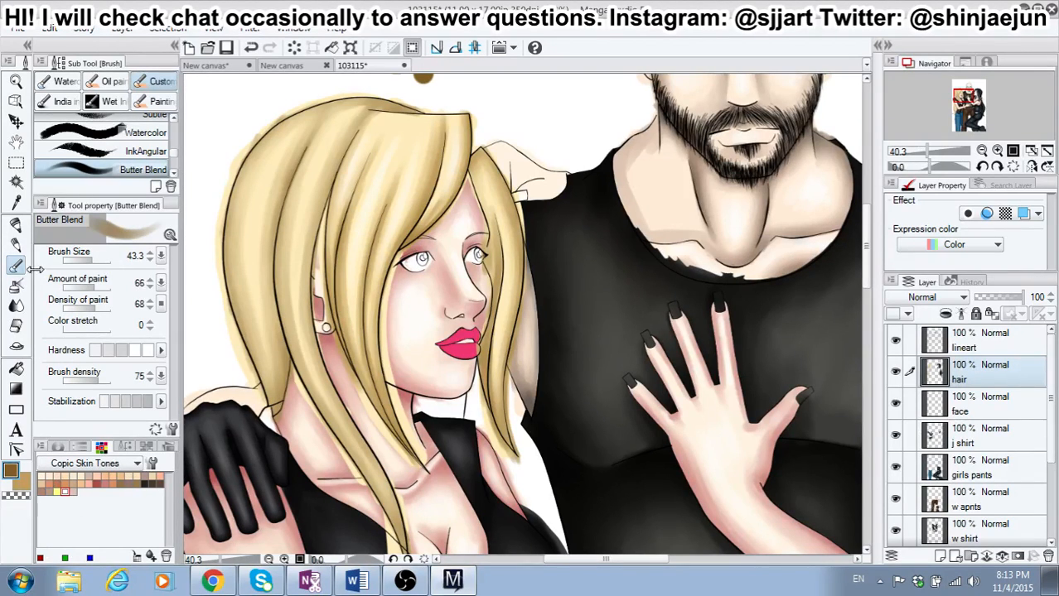
# Step: Deepen the long side strand's front edge with finer dark brown strokes from crown to tip at brush size 22.8
pyautogui.click(90, 260)
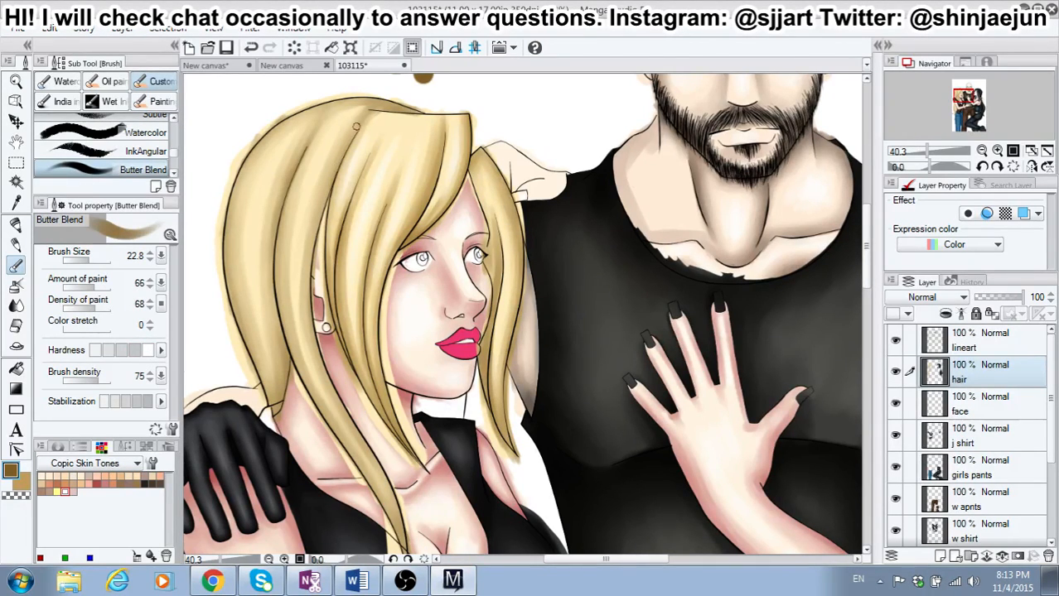
pyautogui.moveTo(343, 150); pyautogui.dragTo(315, 232)
pyautogui.moveTo(340, 170); pyautogui.dragTo(307, 281)
pyautogui.moveTo(322, 207)
pyautogui.mouseDown()
pyautogui.moveTo(307, 296)
pyautogui.moveTo(306, 286)
pyautogui.mouseUp()
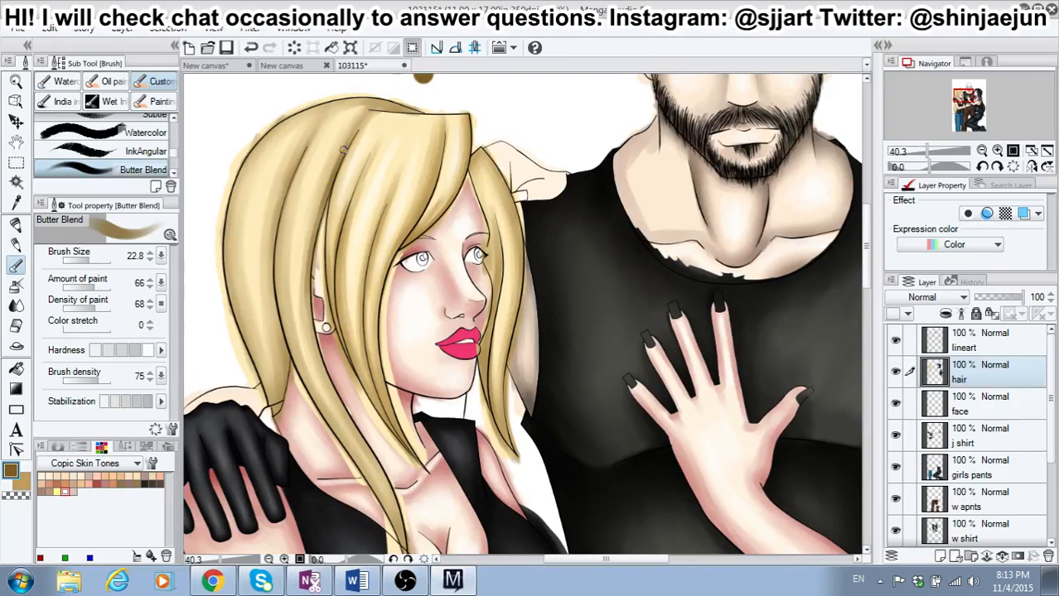
pyautogui.moveTo(309, 266); pyautogui.dragTo(322, 374)
pyautogui.moveTo(305, 298); pyautogui.dragTo(338, 404)
pyautogui.moveTo(310, 333); pyautogui.dragTo(359, 443)
pyautogui.moveTo(328, 383); pyautogui.dragTo(405, 545)
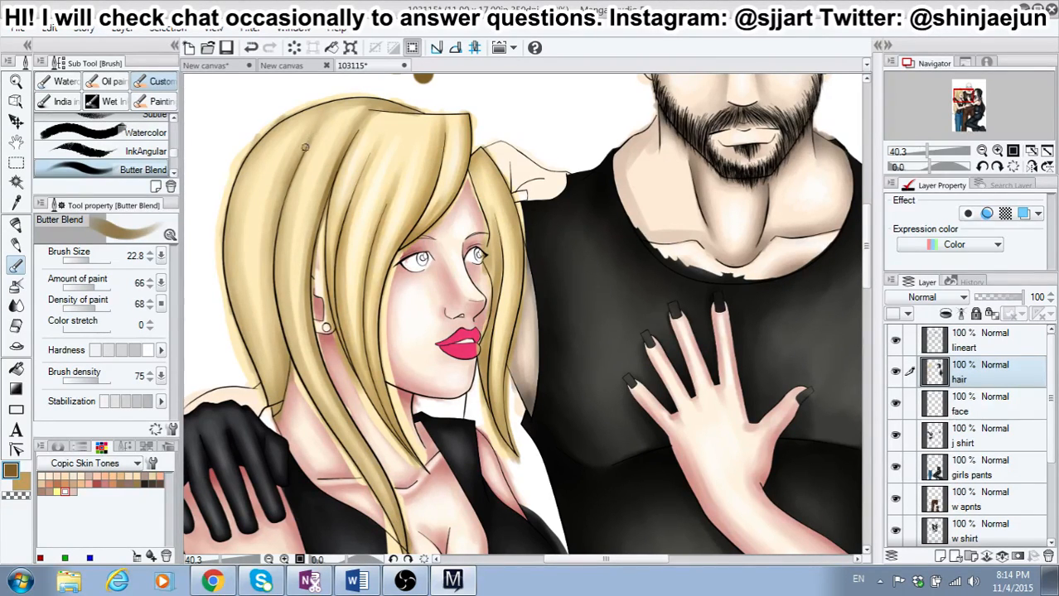
# Step: Deepen the inner and outer edges of the hair's back section in dark brown at brush size 22.8
pyautogui.moveTo(291, 177)
pyautogui.mouseDown()
pyautogui.moveTo(282, 202)
pyautogui.moveTo(303, 153)
pyautogui.moveTo(278, 220)
pyautogui.moveTo(296, 158)
pyautogui.moveTo(273, 301)
pyautogui.moveTo(276, 219)
pyautogui.moveTo(271, 298)
pyautogui.moveTo(269, 276)
pyautogui.moveTo(285, 382)
pyautogui.mouseUp()
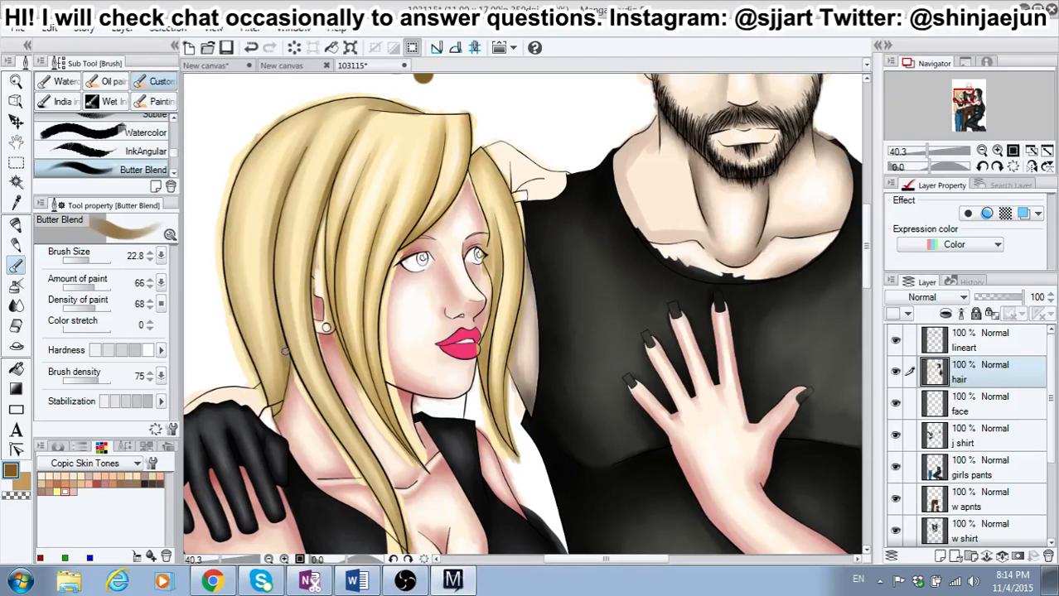
pyautogui.moveTo(271, 290); pyautogui.dragTo(283, 369)
pyautogui.moveTo(231, 209)
pyautogui.mouseDown()
pyautogui.moveTo(230, 284)
pyautogui.moveTo(280, 431)
pyautogui.moveTo(263, 324)
pyautogui.mouseUp()
pyautogui.moveTo(280, 401)
pyautogui.mouseDown()
pyautogui.moveTo(253, 280)
pyautogui.moveTo(278, 393)
pyautogui.moveTo(262, 340)
pyautogui.mouseUp()
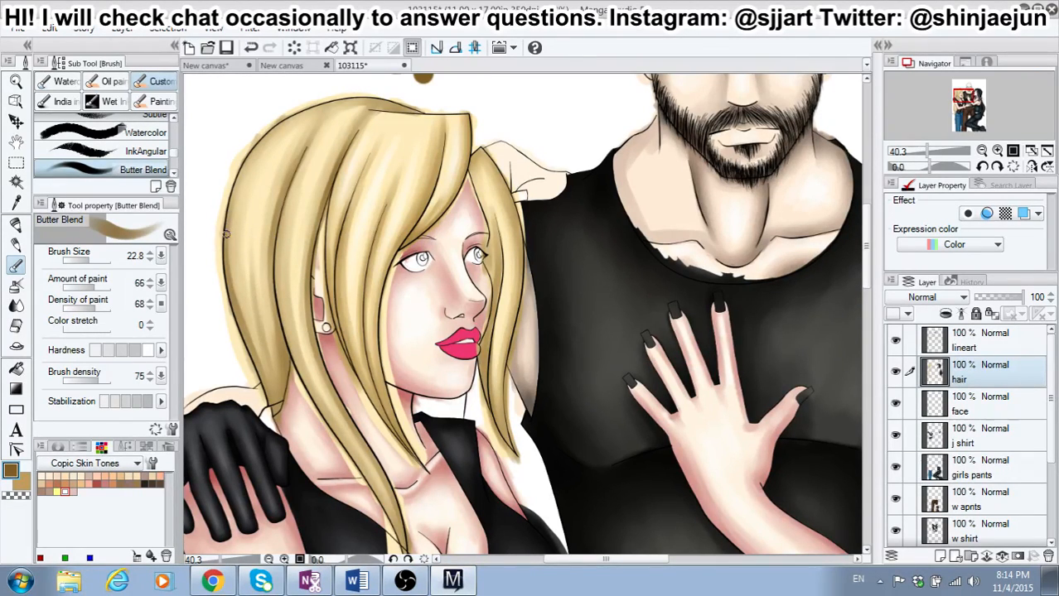
pyautogui.moveTo(225, 235); pyautogui.dragTo(259, 366)
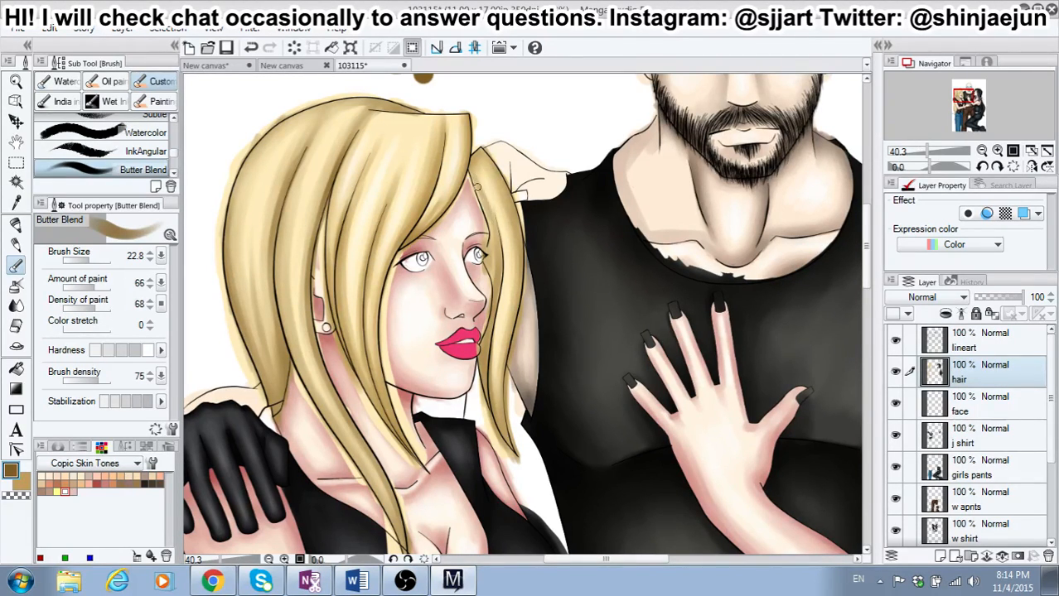
# Step: Shade the root and inner edge of the far-side hair strand beside the girl's forehead and eye in dark brown
pyautogui.moveTo(488, 233); pyautogui.dragTo(485, 266)
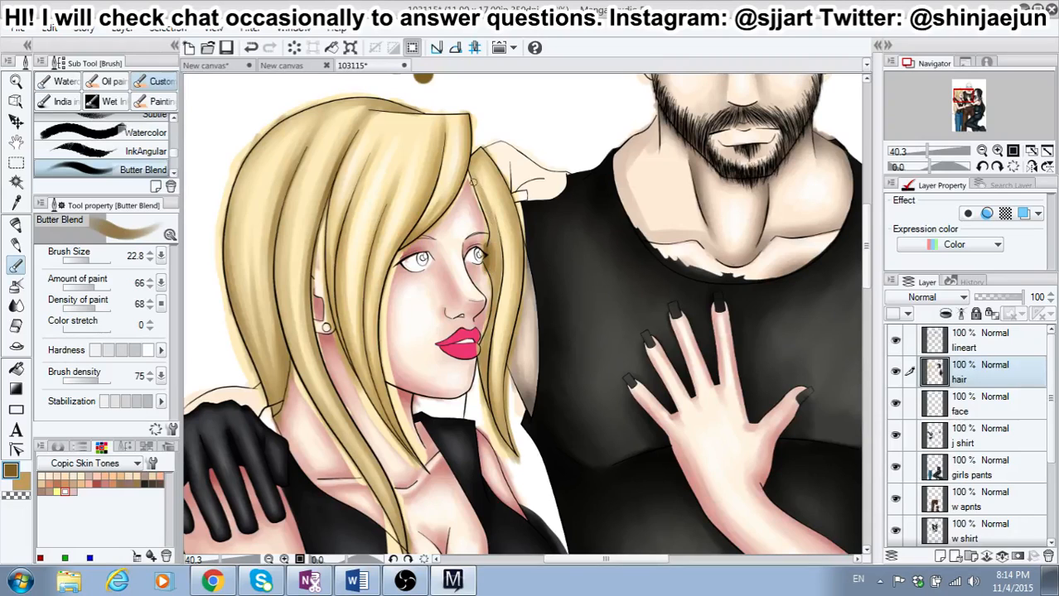
pyautogui.moveTo(469, 174); pyautogui.dragTo(482, 216)
pyautogui.moveTo(471, 178); pyautogui.dragTo(484, 209)
pyautogui.moveTo(469, 166); pyautogui.dragTo(476, 180)
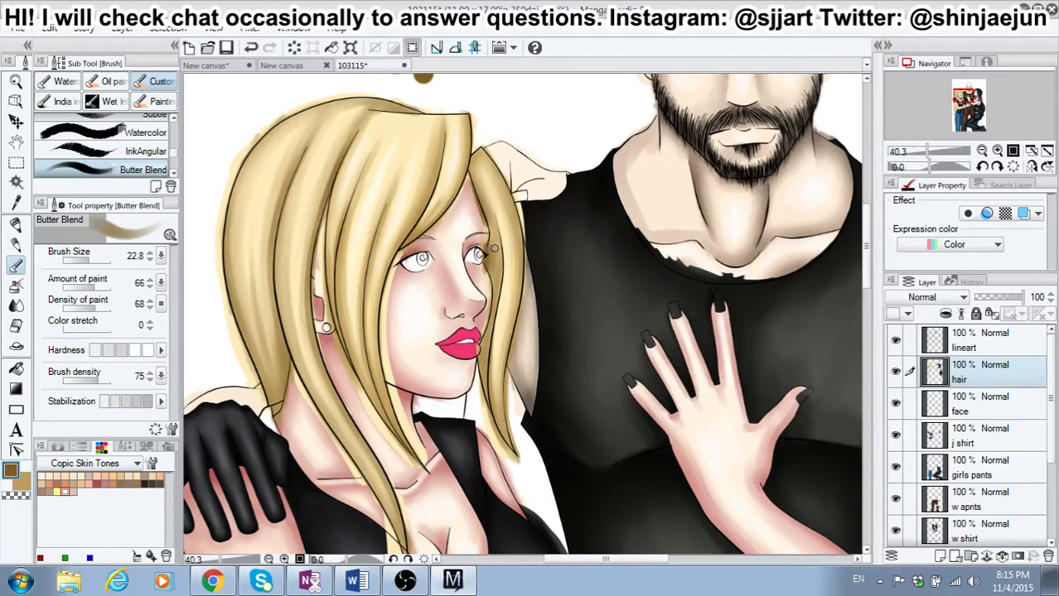
# Step: Set the brush hardness to its highest level and shade the lower part of the far-side strand to its tip
pyautogui.click(148, 352)
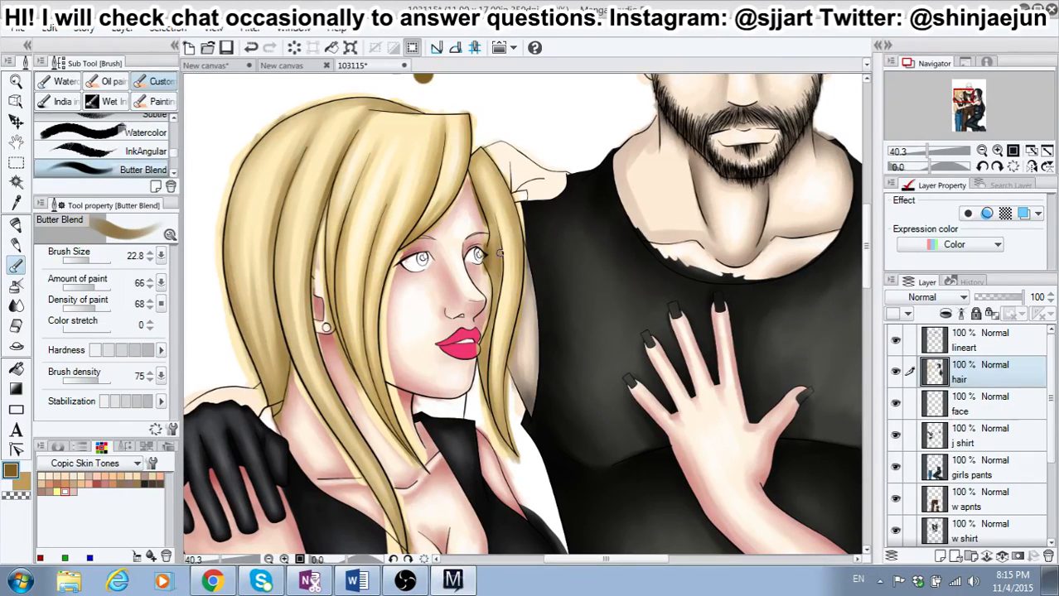
pyautogui.moveTo(485, 344); pyautogui.dragTo(488, 415)
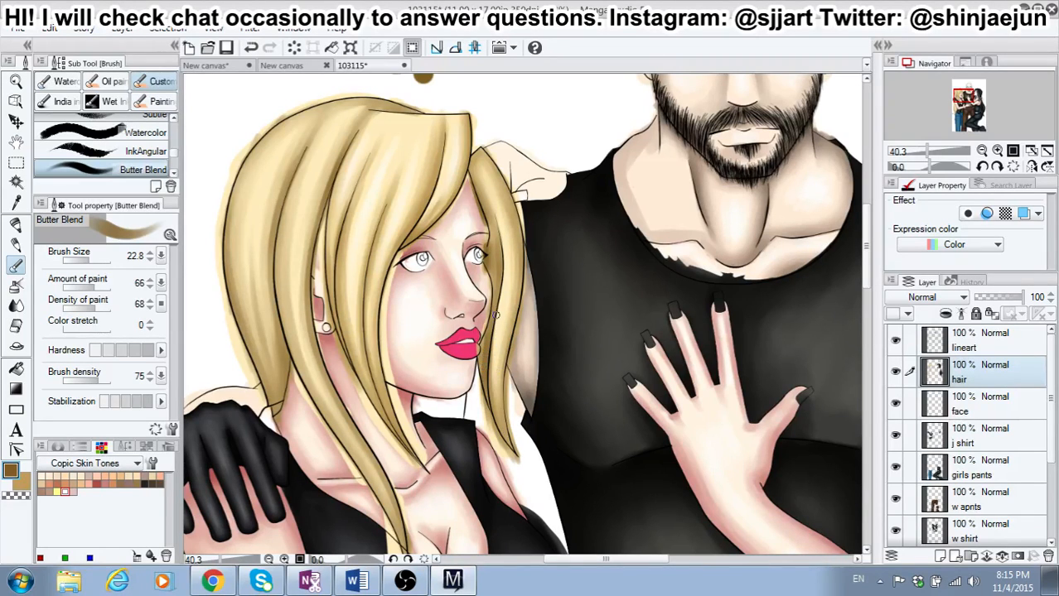
pyautogui.moveTo(500, 285)
pyautogui.mouseDown()
pyautogui.moveTo(489, 400)
pyautogui.moveTo(490, 364)
pyautogui.moveTo(504, 442)
pyautogui.mouseUp()
pyautogui.moveTo(495, 406); pyautogui.dragTo(523, 468)
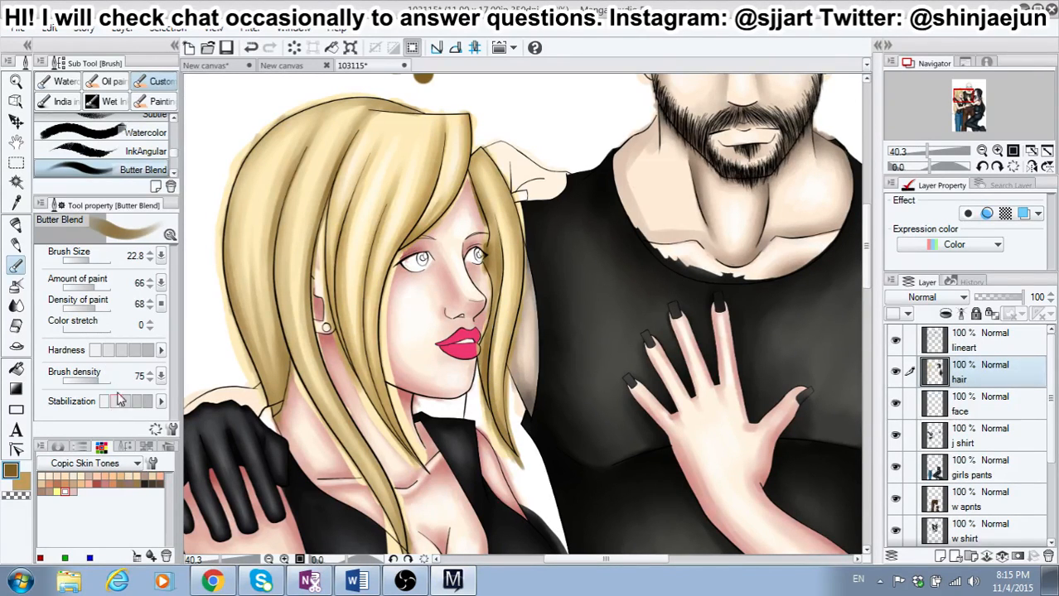
# Step: Shade the hair strands framing the near cheek and the fringe above the forehead in dark brown at brush size 22.8
pyautogui.click(116, 352)
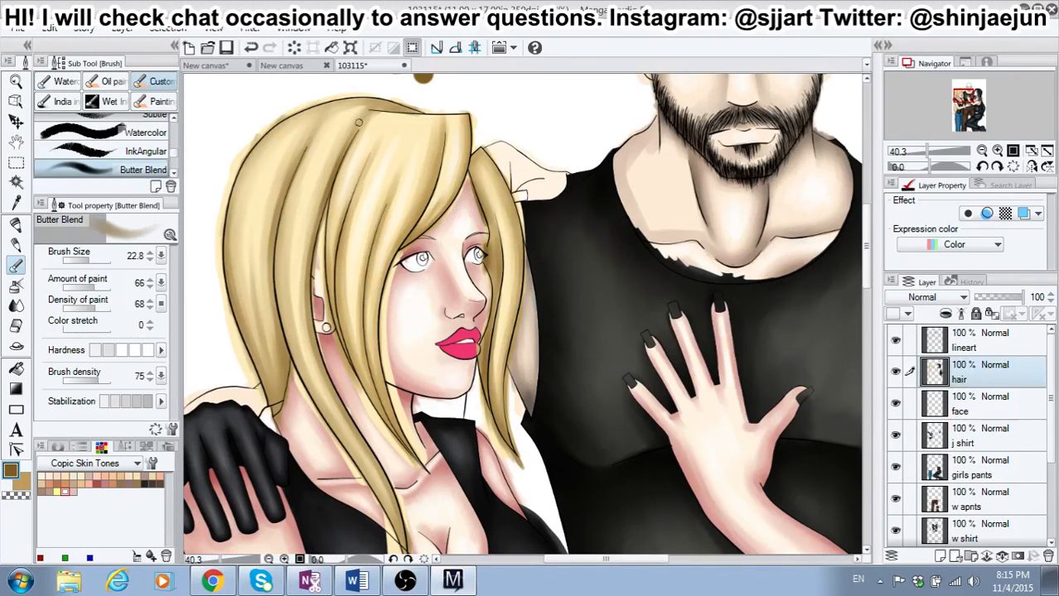
pyautogui.scroll(1, 366, 113)
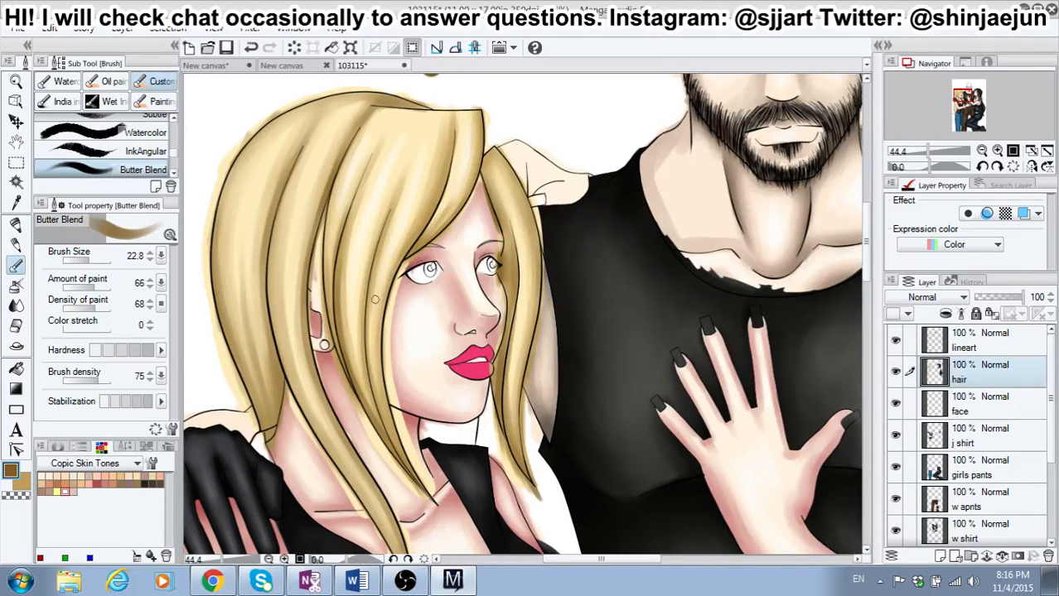
pyautogui.moveTo(378, 240); pyautogui.dragTo(364, 313)
pyautogui.moveTo(372, 267); pyautogui.dragTo(368, 348)
pyautogui.moveTo(367, 290); pyautogui.dragTo(370, 380)
pyautogui.moveTo(365, 335); pyautogui.dragTo(384, 443)
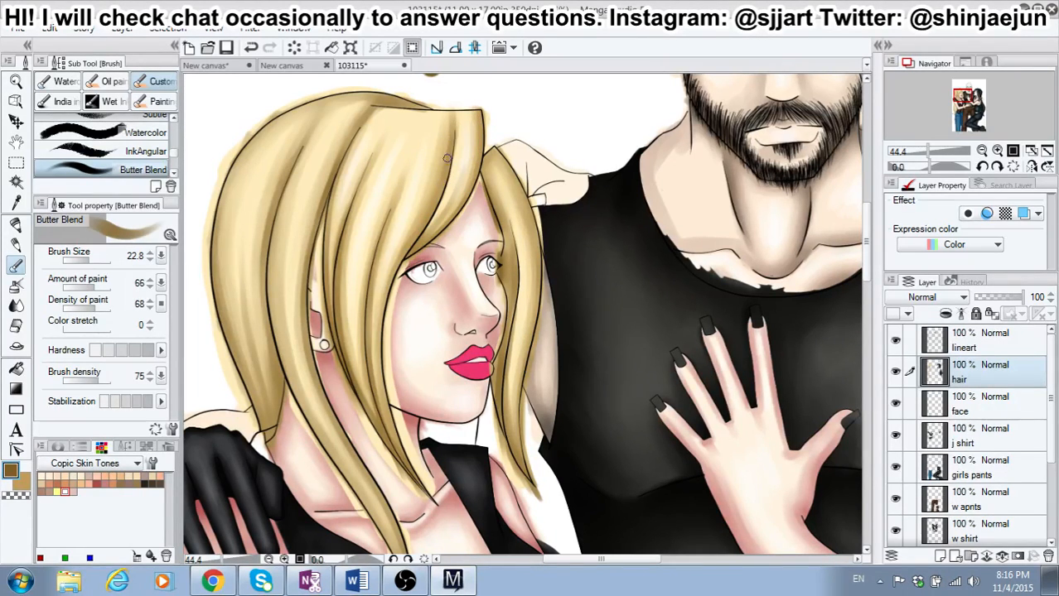
pyautogui.moveTo(446, 165); pyautogui.dragTo(420, 225)
pyautogui.moveTo(450, 113)
pyautogui.mouseDown()
pyautogui.moveTo(447, 166)
pyautogui.moveTo(425, 217)
pyautogui.mouseUp()
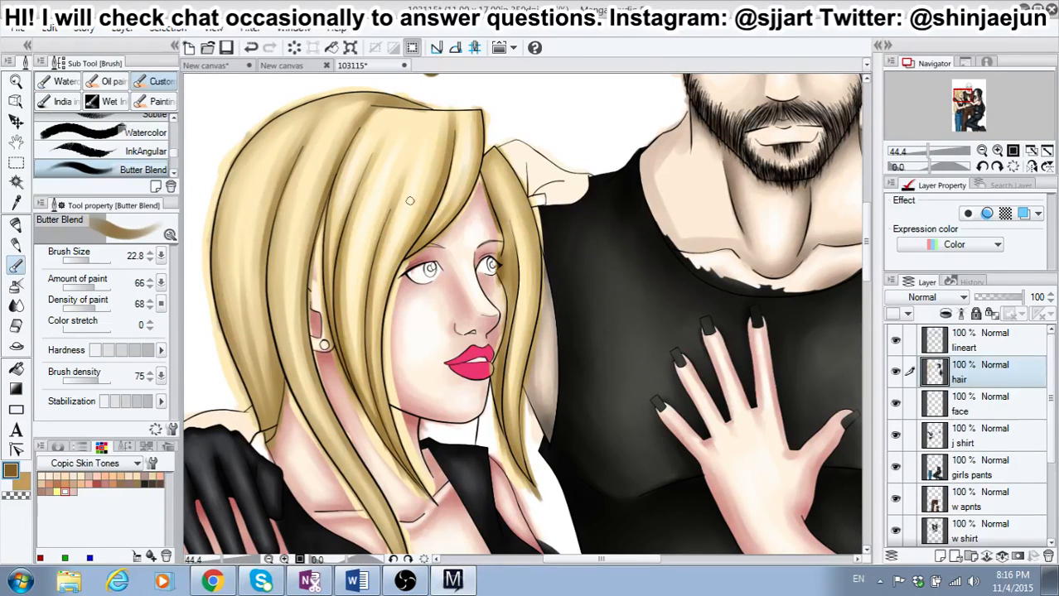
# Step: Deepen the hair's back section and the edge of the adjoining long side strand with lengthwise dark brown strokes at brush size 22.8
pyautogui.click(109, 351)
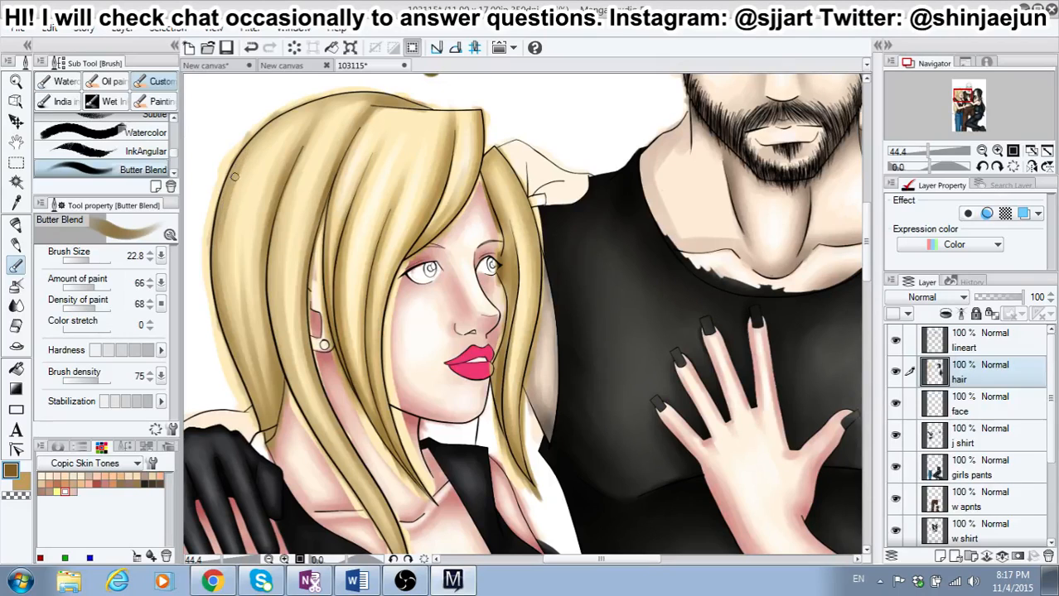
pyautogui.moveTo(235, 176)
pyautogui.mouseDown()
pyautogui.moveTo(220, 266)
pyautogui.moveTo(220, 224)
pyautogui.moveTo(225, 312)
pyautogui.moveTo(217, 284)
pyautogui.moveTo(217, 298)
pyautogui.moveTo(263, 440)
pyautogui.moveTo(254, 368)
pyautogui.moveTo(269, 382)
pyautogui.moveTo(273, 428)
pyautogui.moveTo(257, 366)
pyautogui.moveTo(271, 425)
pyautogui.moveTo(260, 372)
pyautogui.moveTo(272, 405)
pyautogui.mouseUp()
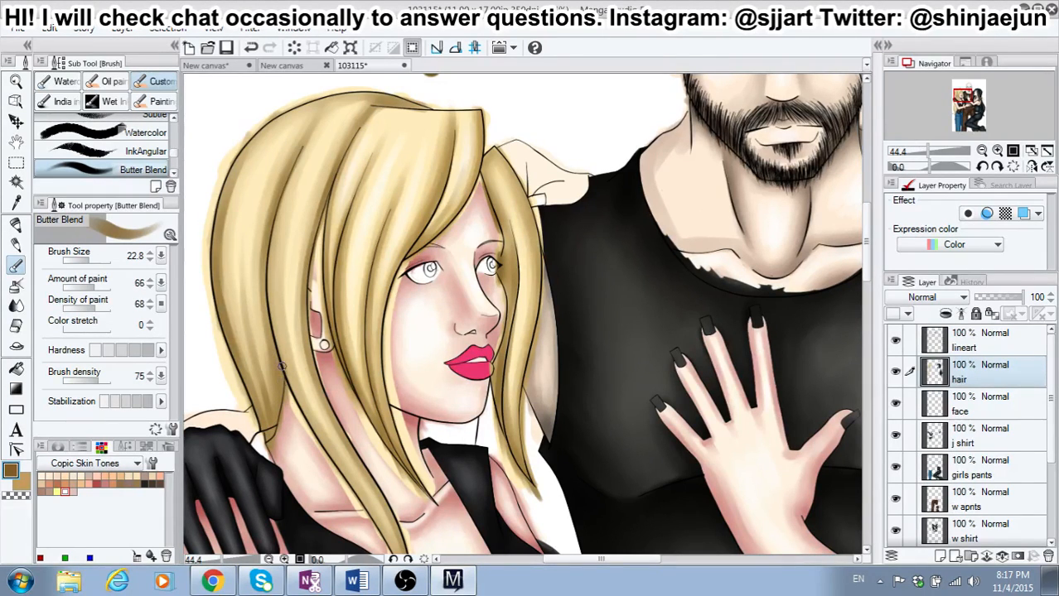
pyautogui.moveTo(276, 205)
pyautogui.mouseDown()
pyautogui.moveTo(267, 300)
pyautogui.moveTo(277, 212)
pyautogui.moveTo(269, 282)
pyautogui.moveTo(271, 240)
pyautogui.moveTo(270, 298)
pyautogui.moveTo(274, 233)
pyautogui.moveTo(283, 373)
pyautogui.mouseUp()
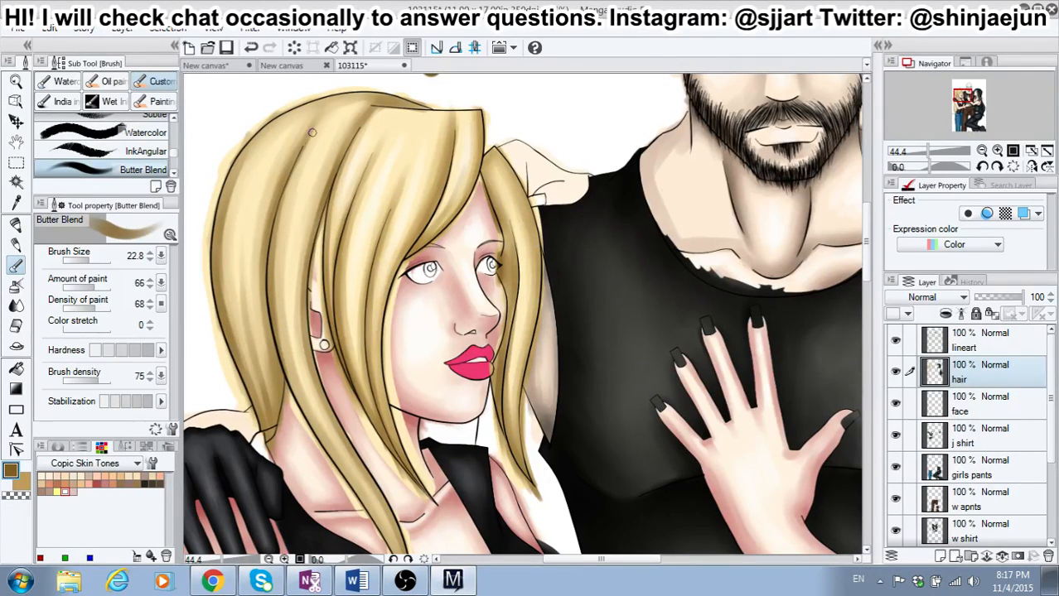
pyautogui.moveTo(293, 167); pyautogui.dragTo(273, 323)
pyautogui.moveTo(278, 233); pyautogui.dragTo(277, 342)
pyautogui.moveTo(275, 299); pyautogui.dragTo(296, 405)
pyautogui.moveTo(278, 324); pyautogui.dragTo(320, 445)
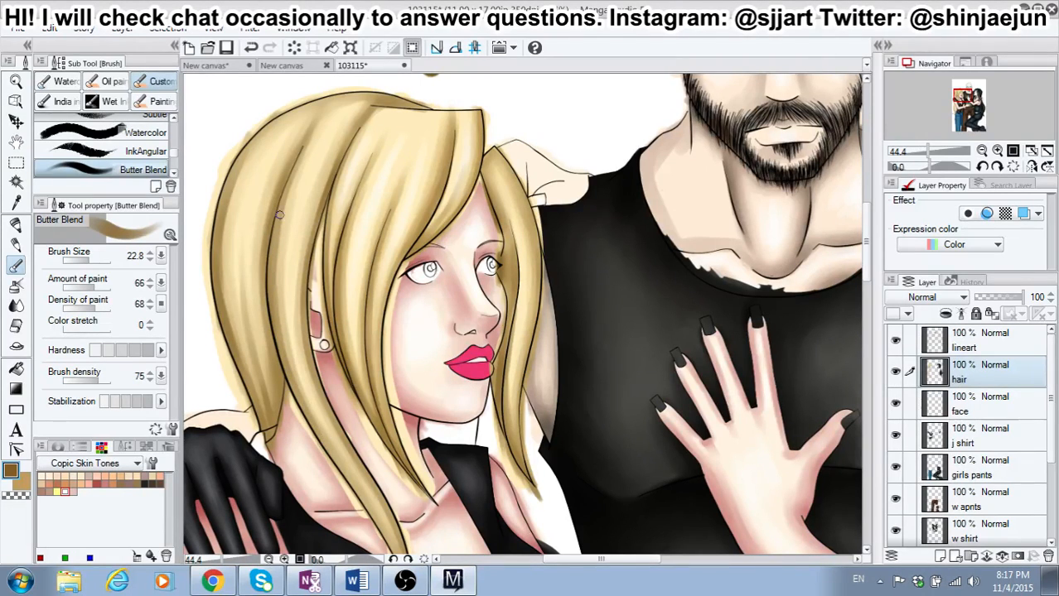
# Step: Shade along the outer contour of the girl's crown in dark brown from the back of the head to the parting
pyautogui.moveTo(234, 174); pyautogui.dragTo(283, 116)
pyautogui.moveTo(250, 149); pyautogui.dragTo(323, 99)
pyautogui.moveTo(272, 126)
pyautogui.mouseDown()
pyautogui.moveTo(312, 101)
pyautogui.moveTo(344, 94)
pyautogui.moveTo(288, 118)
pyautogui.moveTo(362, 92)
pyautogui.mouseUp()
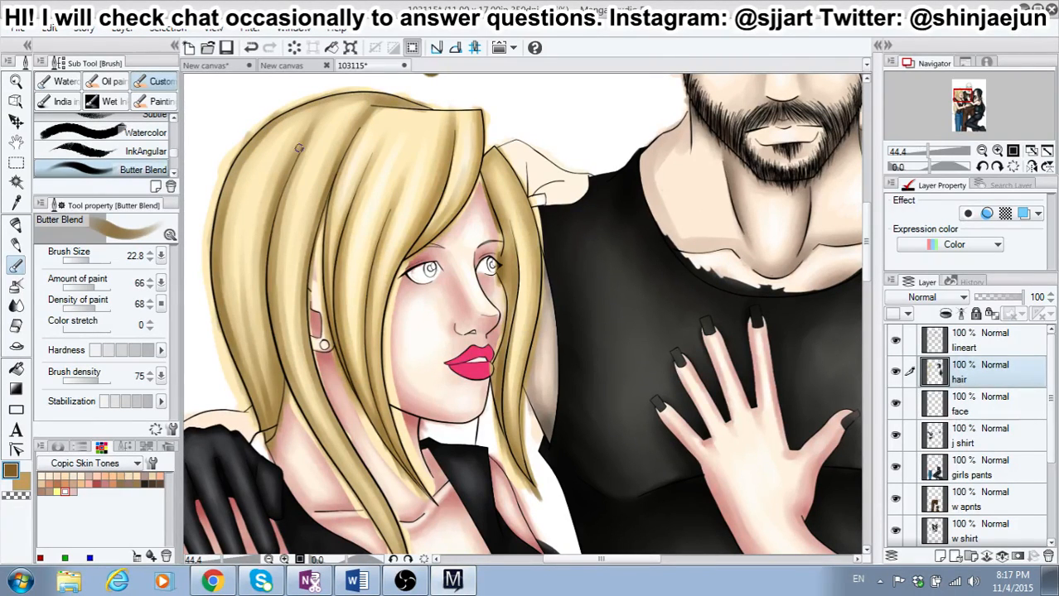
pyautogui.moveTo(363, 98); pyautogui.dragTo(421, 103)
# Step: Switch to the secondary tan color and set the brush size to 26.8 for softly blending the back hair
pyautogui.click(26, 483)
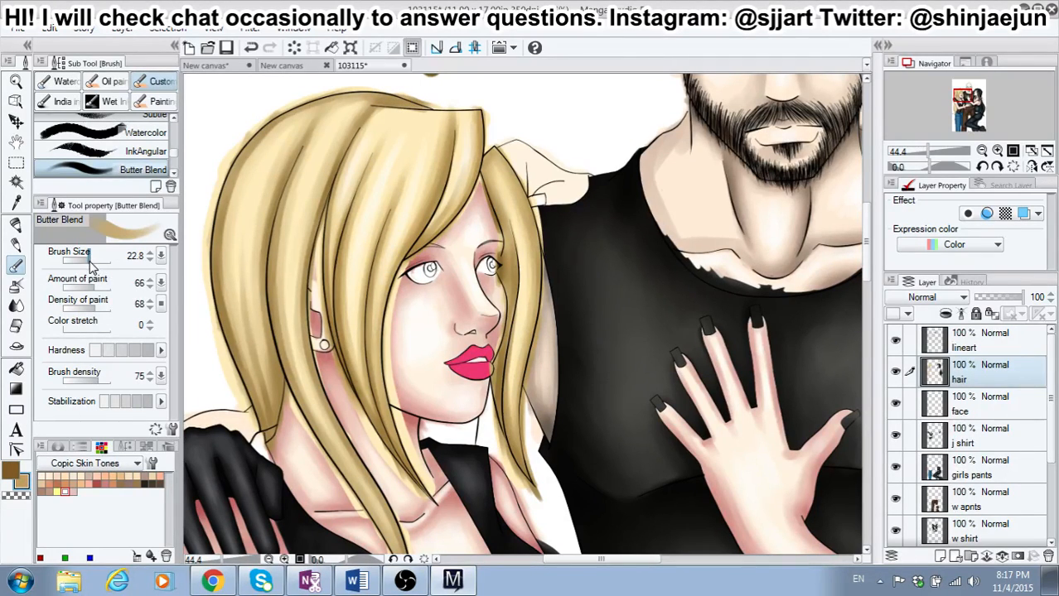
pyautogui.moveTo(91, 263); pyautogui.dragTo(94, 265)
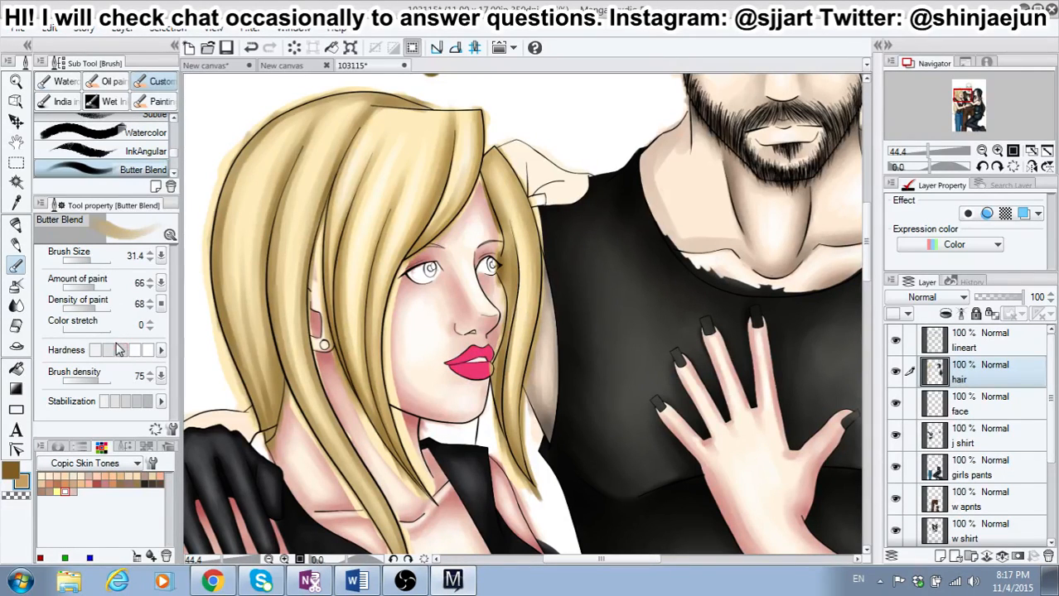
pyautogui.click(94, 263)
pyautogui.moveTo(94, 258); pyautogui.dragTo(92, 259)
pyautogui.click(93, 262)
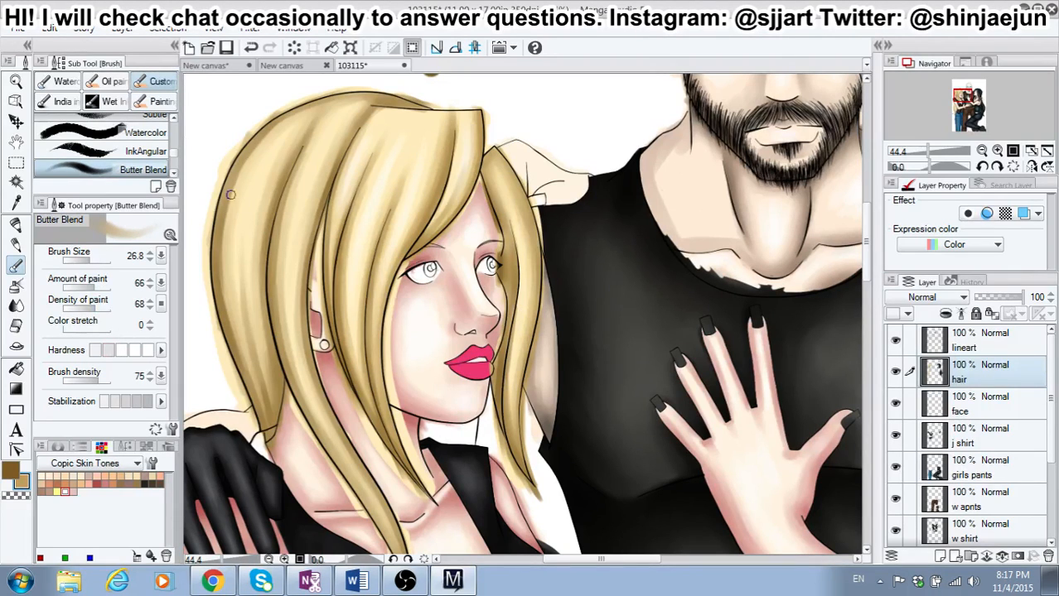
# Step: Blend white highlights into the hair strands with the secondary color, using brush sizes 36.9 and 26.8
pyautogui.click(95, 260)
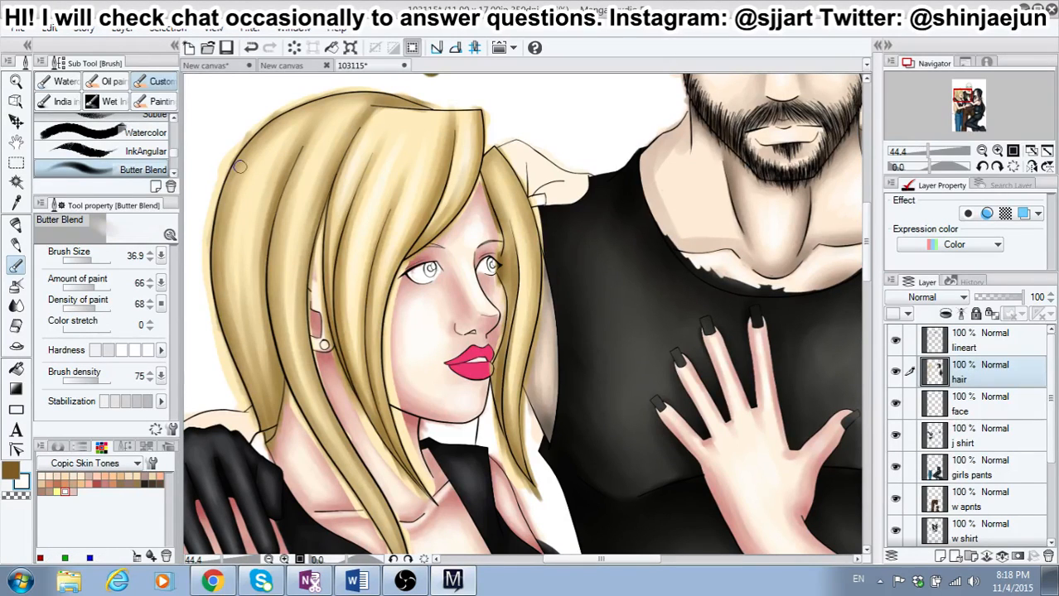
pyautogui.moveTo(92, 260); pyautogui.dragTo(96, 261)
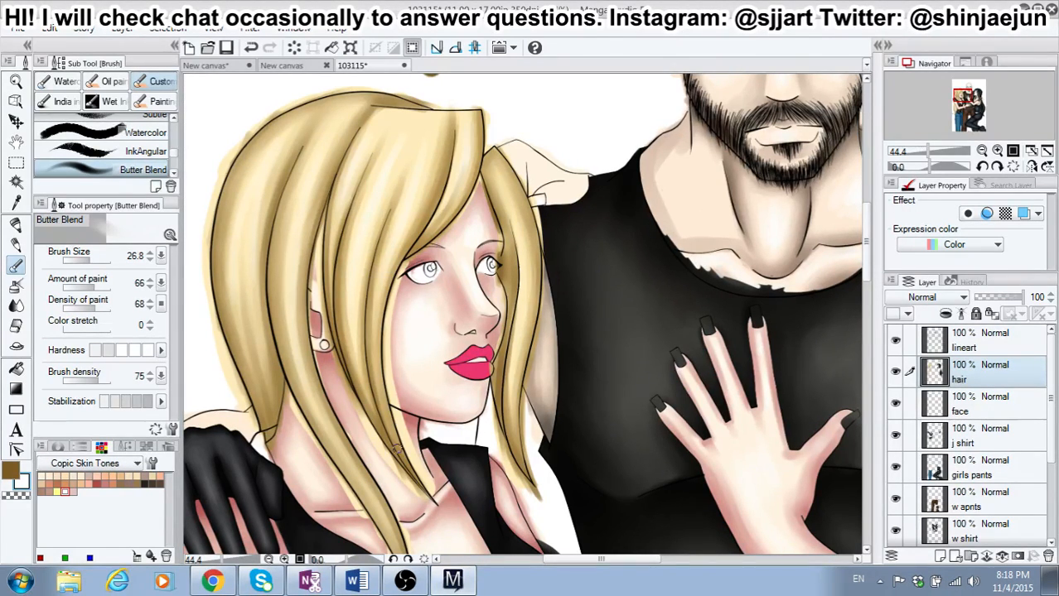
pyautogui.scroll(-3, 397, 347)
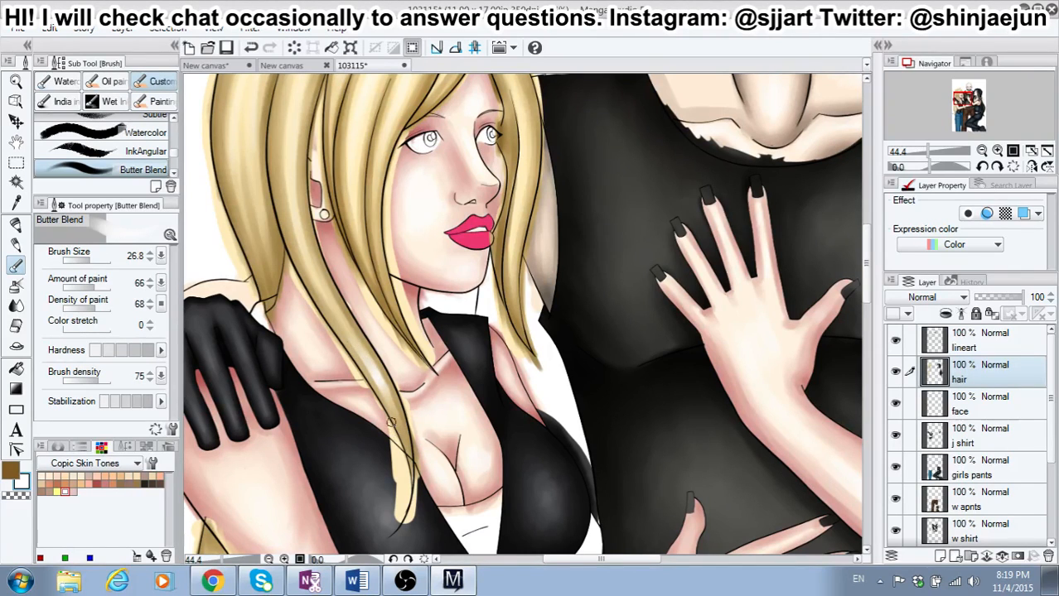
pyautogui.moveTo(867, 280); pyautogui.dragTo(867, 258)
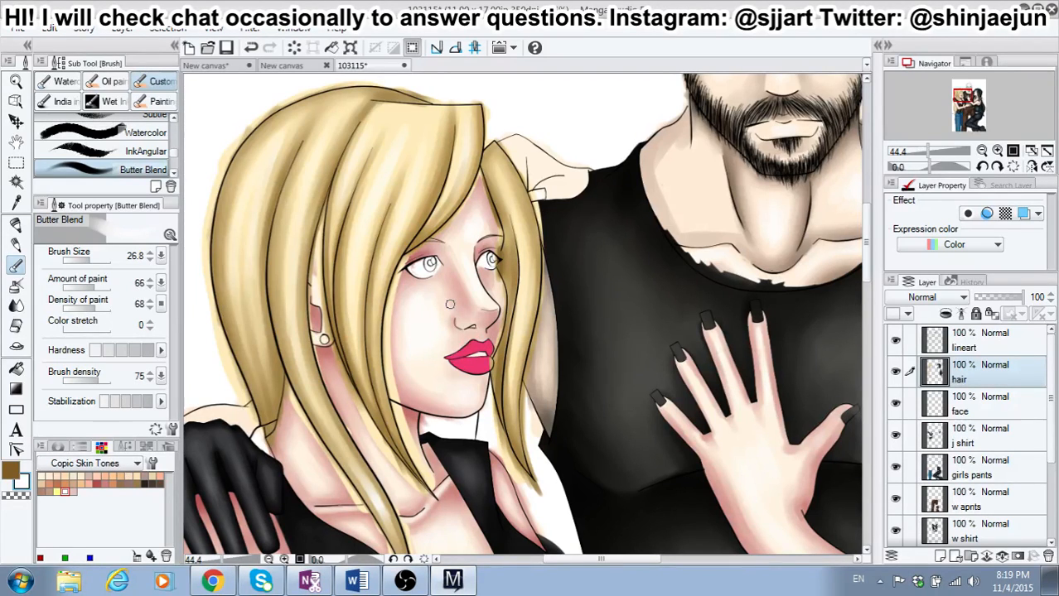
pyautogui.scroll(-1, 450, 305)
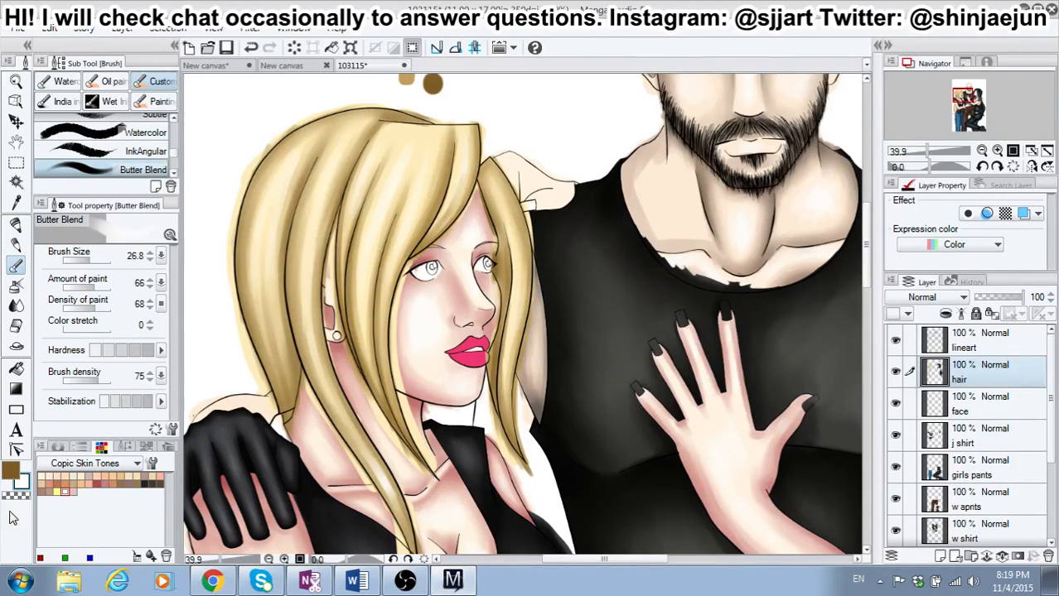
# Step: Return to dark brown and shade the lower tip and upper outer edge of the hair's back section at brush size 26.8
pyautogui.click(10, 473)
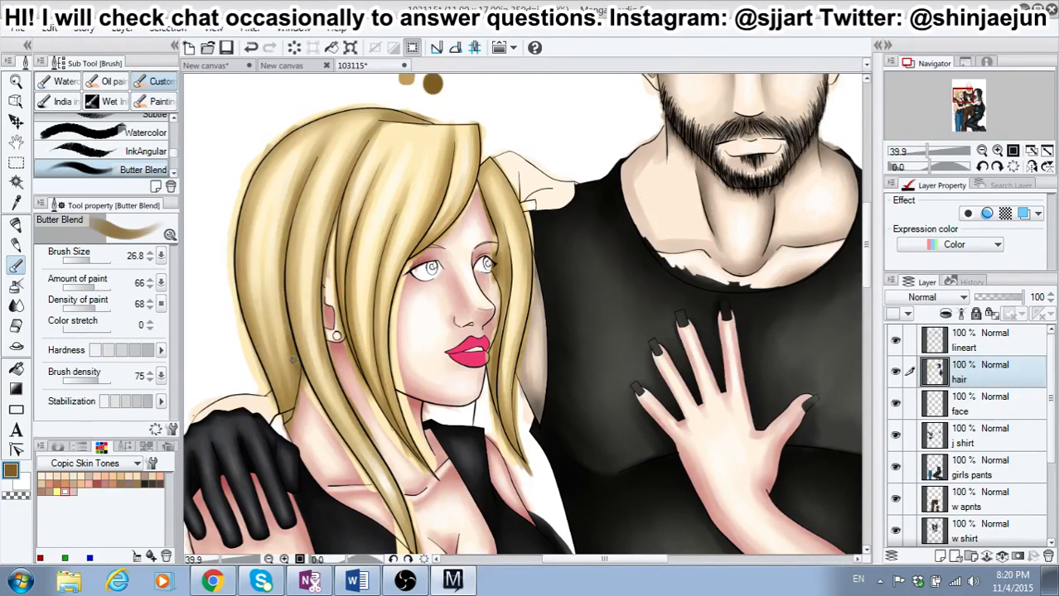
pyautogui.moveTo(266, 386); pyautogui.dragTo(262, 361)
pyautogui.moveTo(293, 401); pyautogui.dragTo(286, 393)
pyautogui.moveTo(258, 182); pyautogui.dragTo(243, 221)
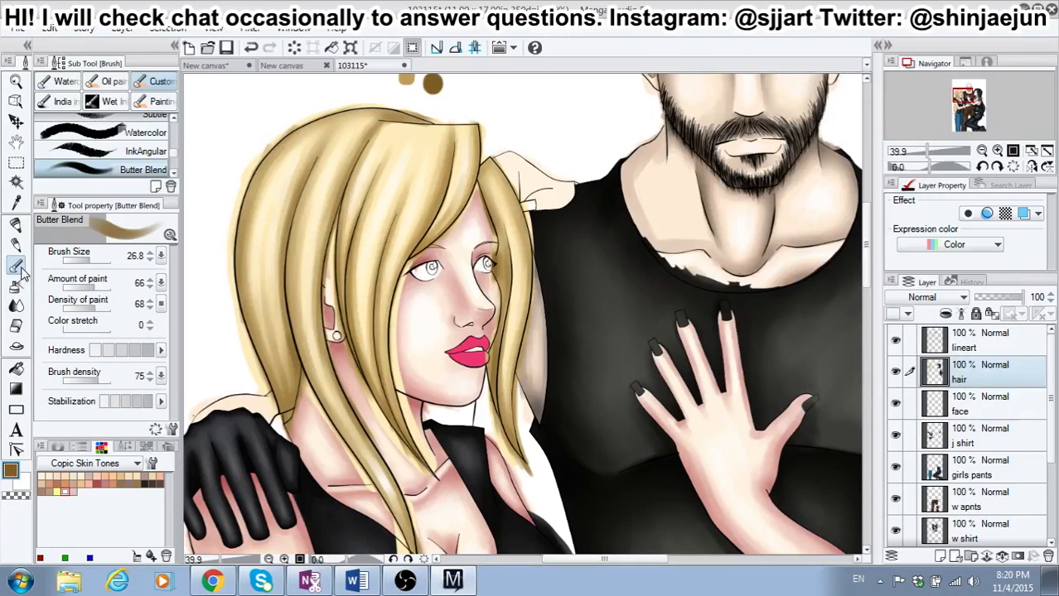
# Step: Sample the tan swatch and blend it softly into the girl's hair with Butter Blend at brush size 36.9
pyautogui.click(17, 202)
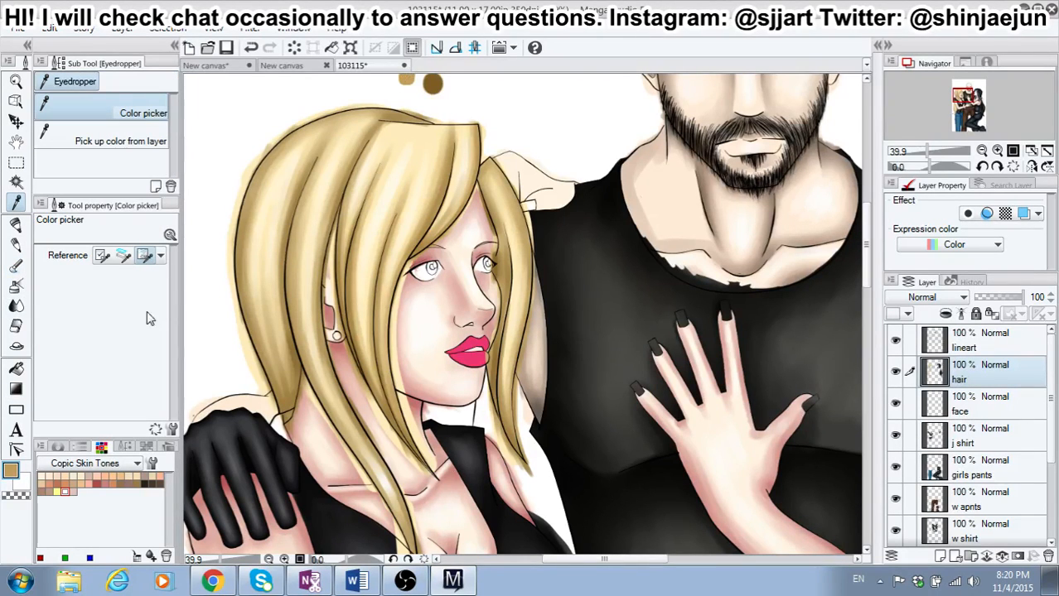
pyautogui.click(16, 265)
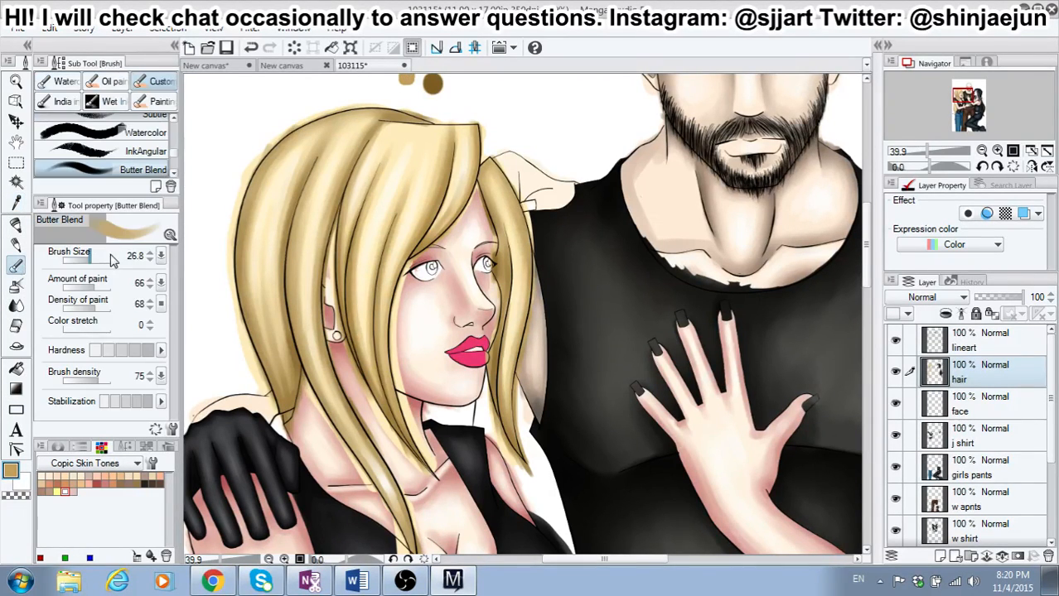
pyautogui.click(92, 260)
pyautogui.moveTo(94, 262); pyautogui.dragTo(89, 261)
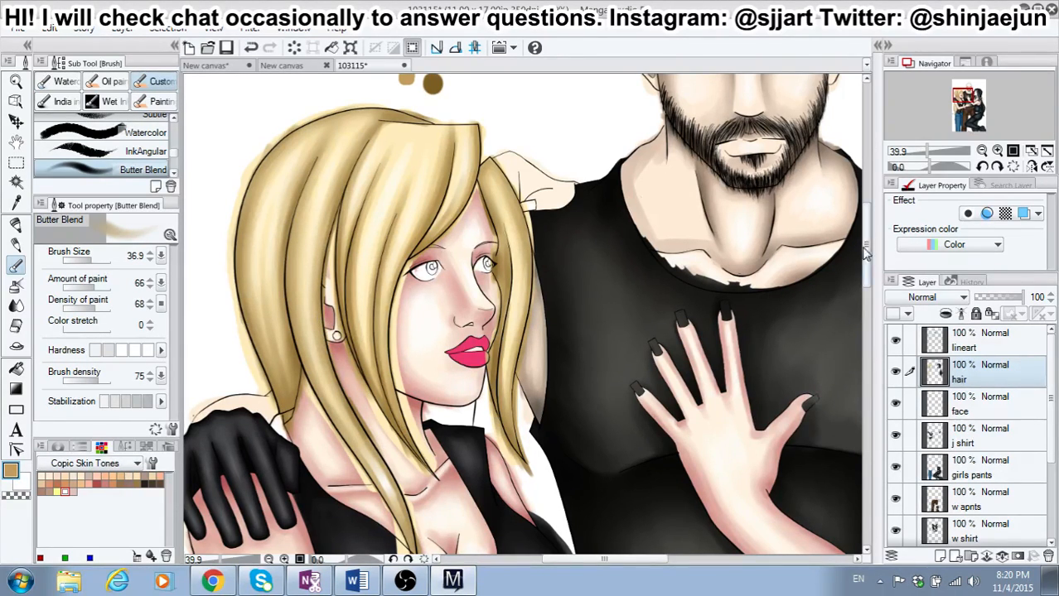
pyautogui.scroll(-2, 864, 253)
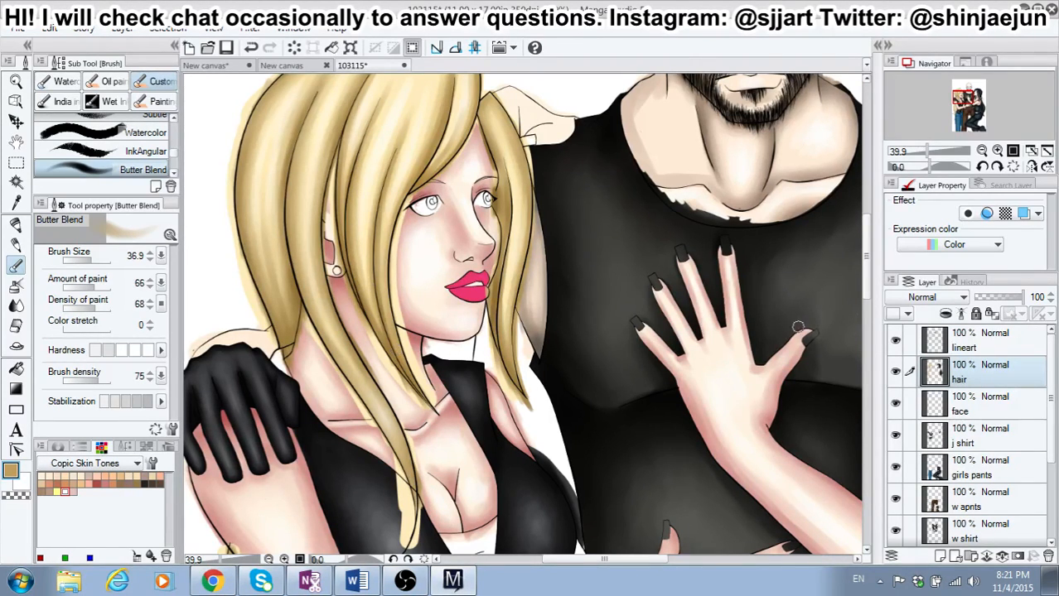
pyautogui.moveTo(865, 282); pyautogui.dragTo(860, 263)
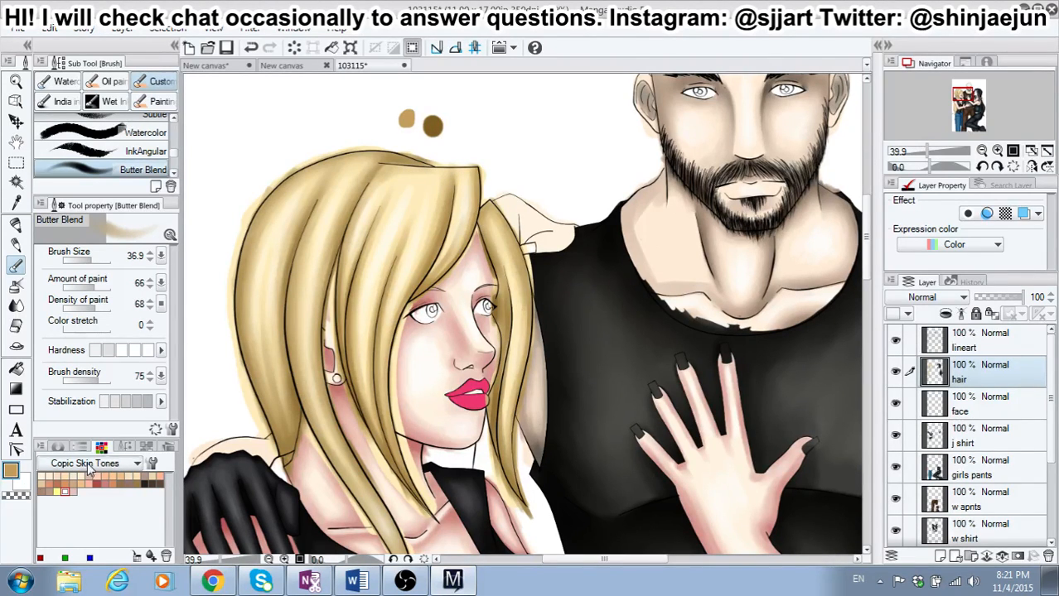
# Step: Sample the dark brown swatch and shade the lower outer edge of the hair's back section at brush size 36.9 and high hardness
pyautogui.click(15, 202)
pyautogui.click(431, 124)
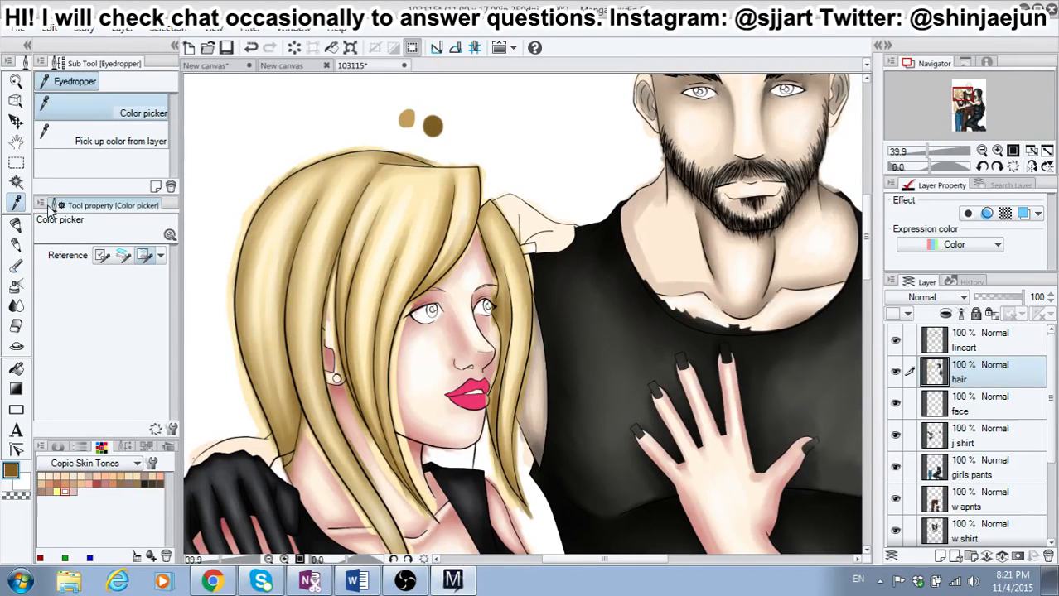
pyautogui.click(18, 265)
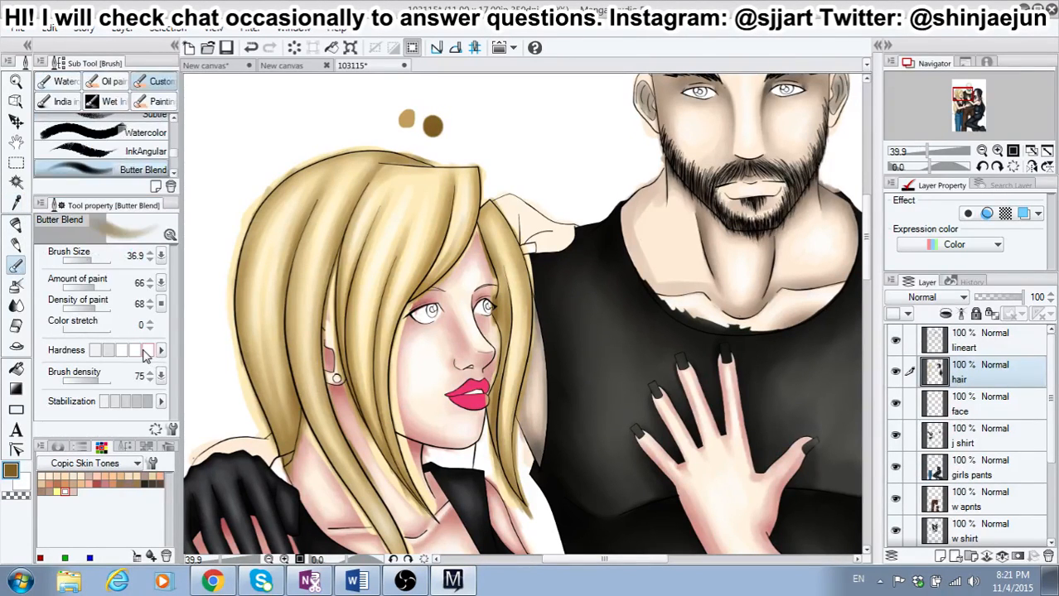
pyautogui.moveTo(97, 259); pyautogui.dragTo(98, 260)
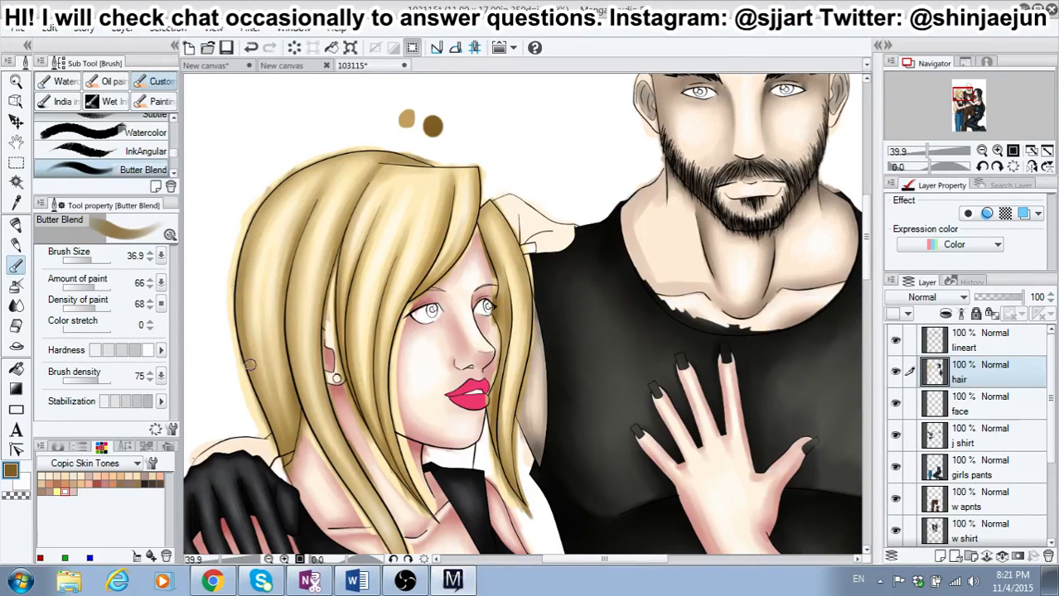
pyautogui.moveTo(250, 366); pyautogui.dragTo(280, 437)
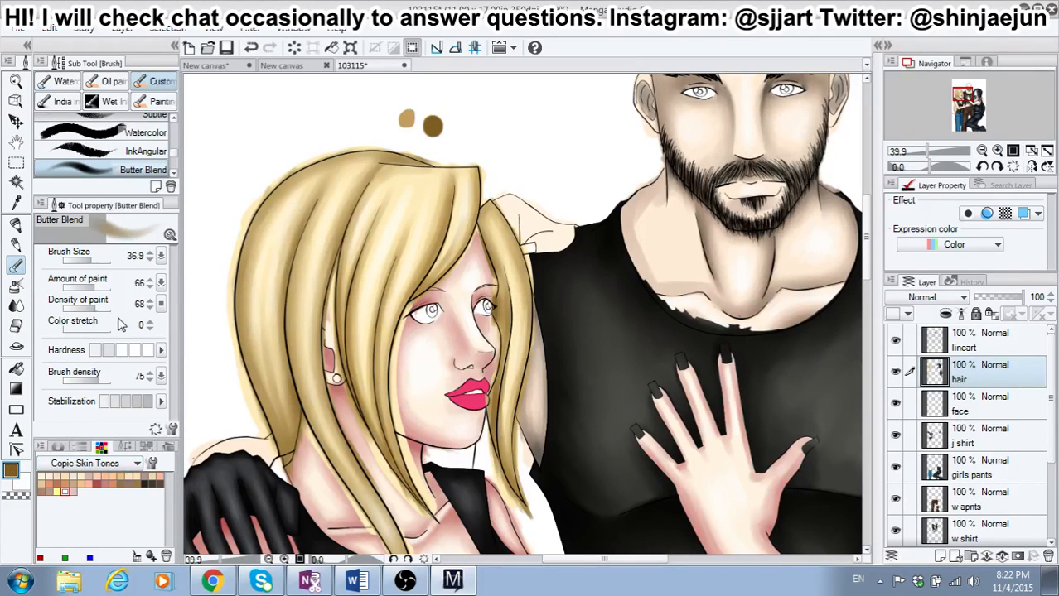
# Step: Load the sampled tan and then white as the secondary color for softly blending the hair strands at brush size 36.9
pyautogui.click(139, 354)
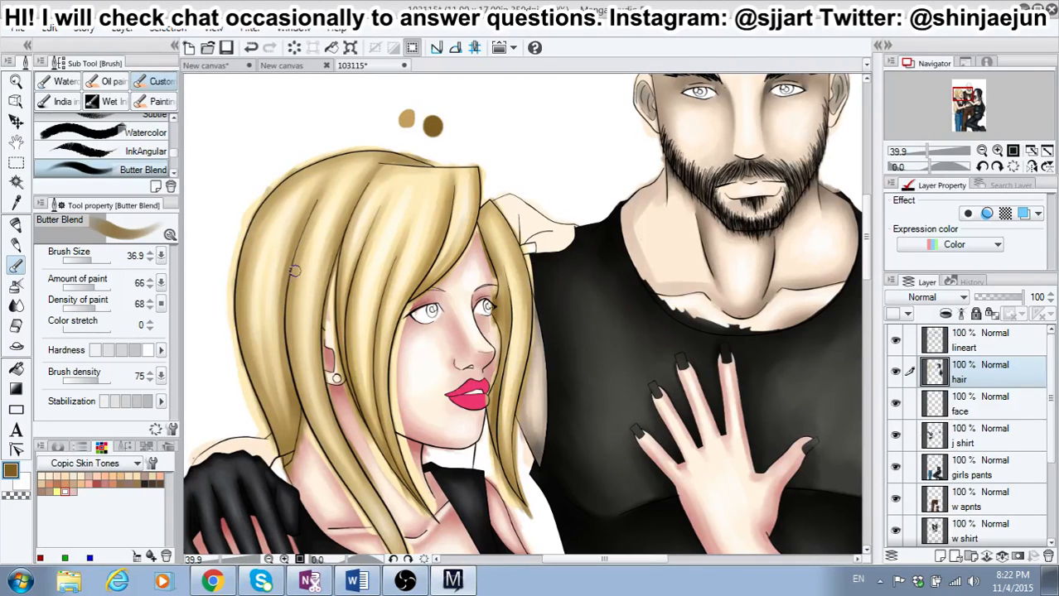
pyautogui.click(23, 483)
pyautogui.click(15, 202)
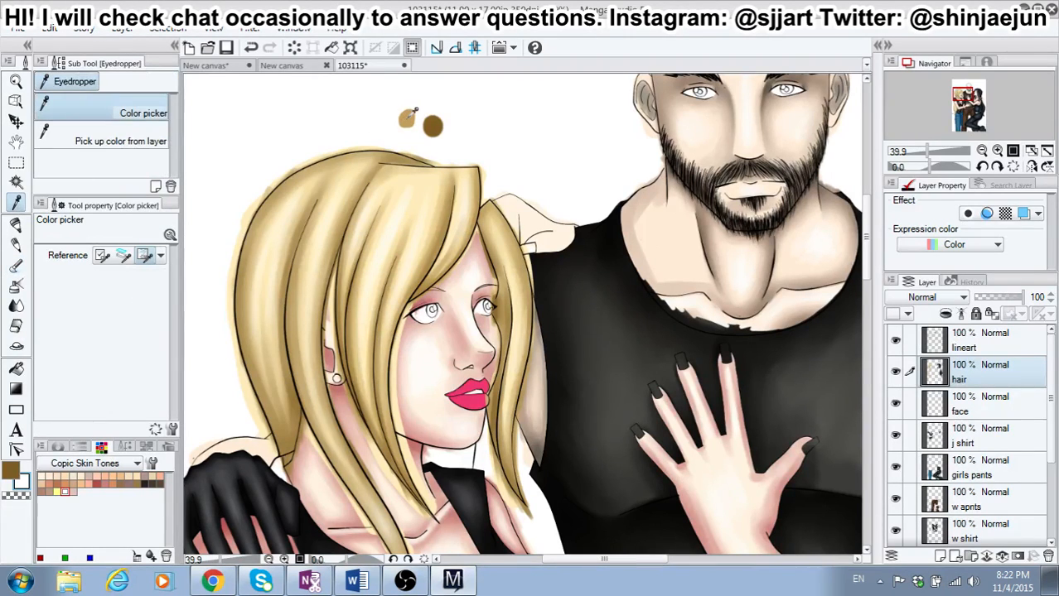
pyautogui.click(407, 121)
pyautogui.click(16, 264)
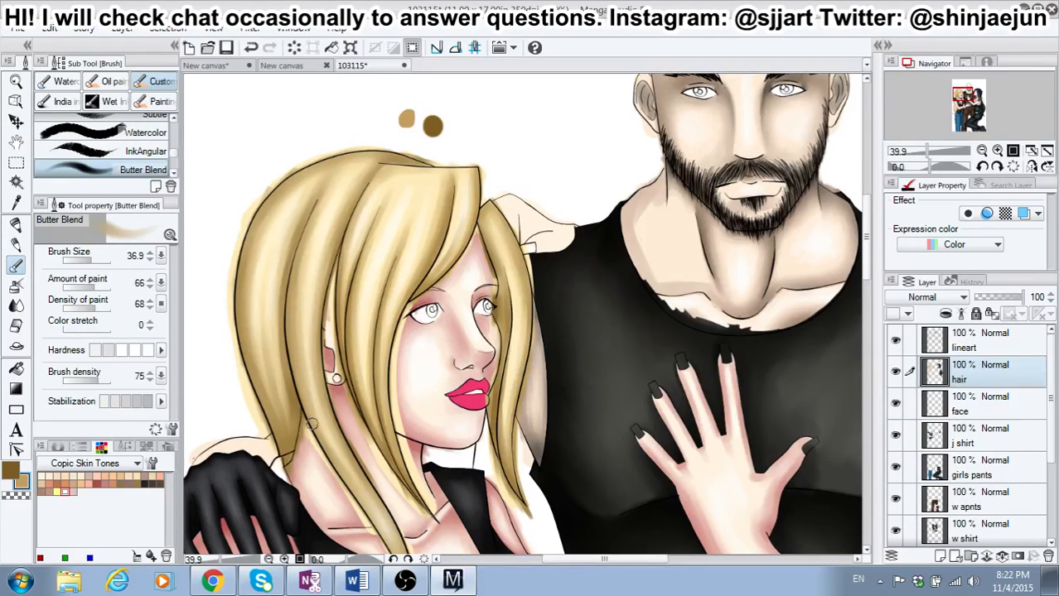
pyautogui.click(64, 478)
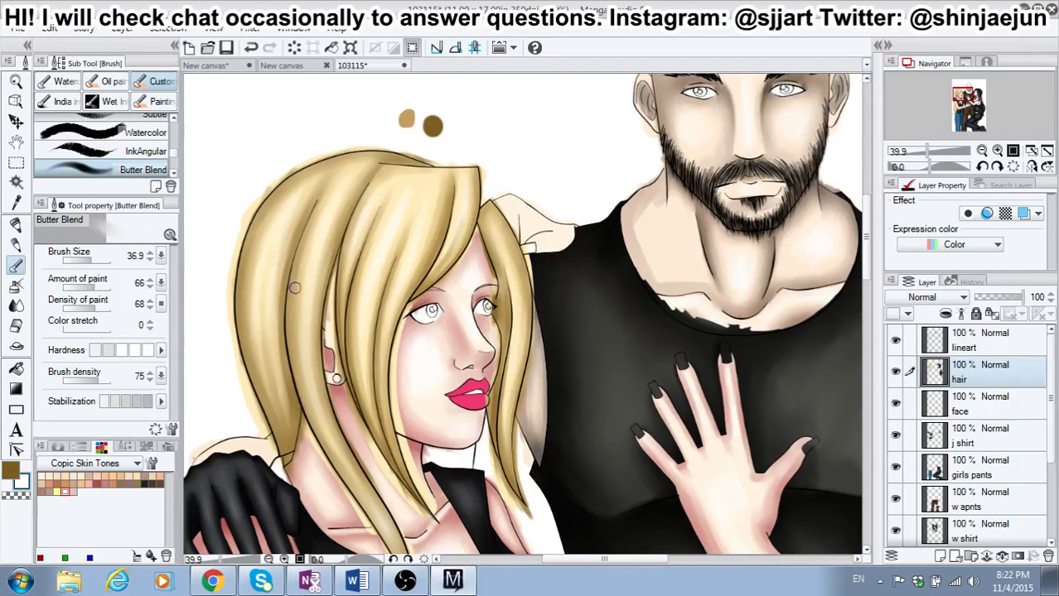
# Step: Switch back to dark brown, raise the brush hardness and shade the lower part of the long side strand over the chest
pyautogui.click(14, 472)
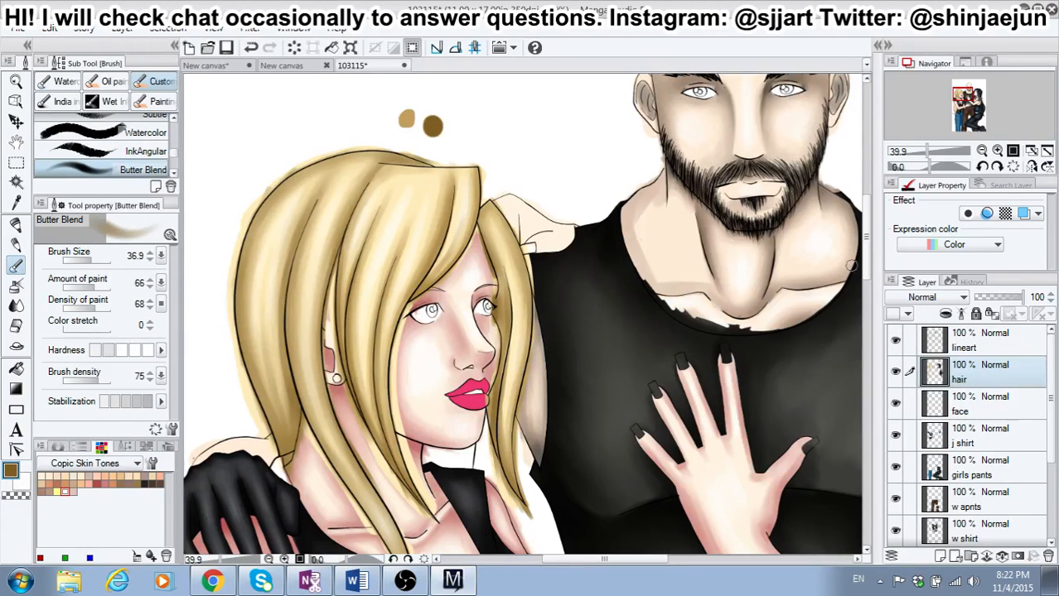
pyautogui.scroll(-3, 864, 264)
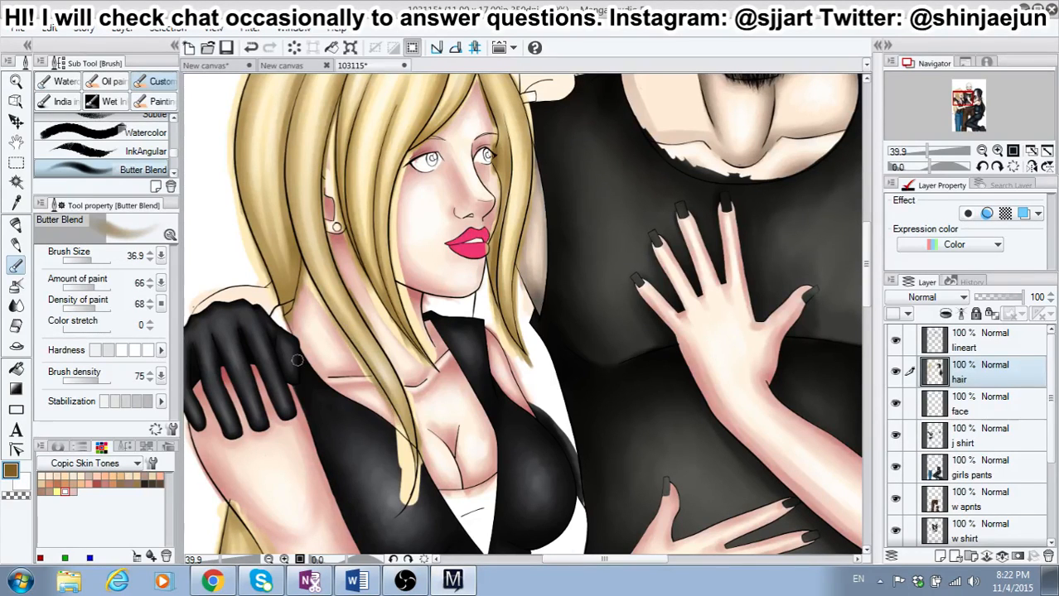
pyautogui.click(135, 352)
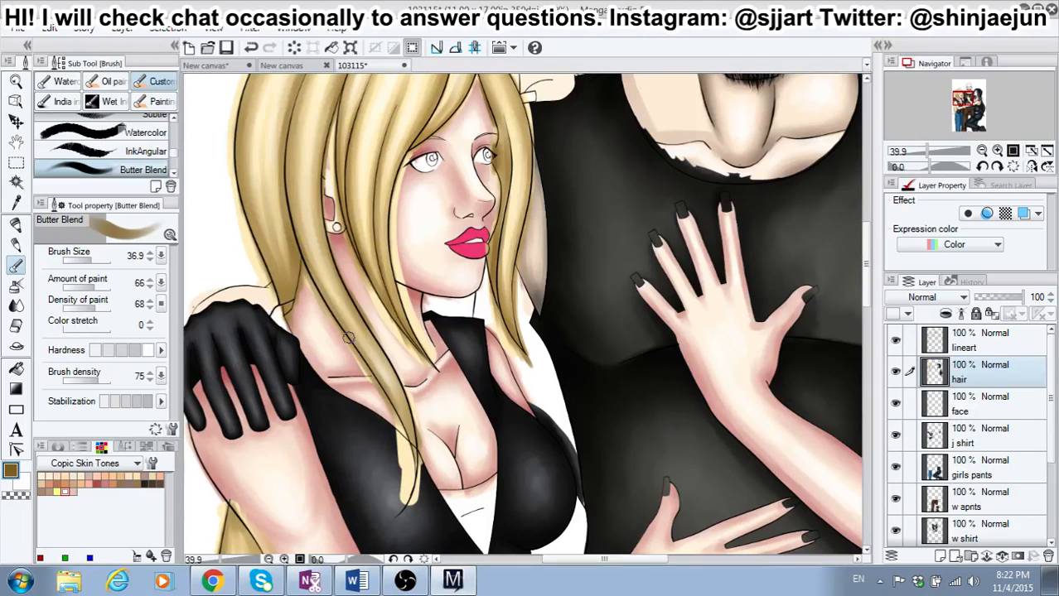
pyautogui.moveTo(358, 345); pyautogui.dragTo(408, 461)
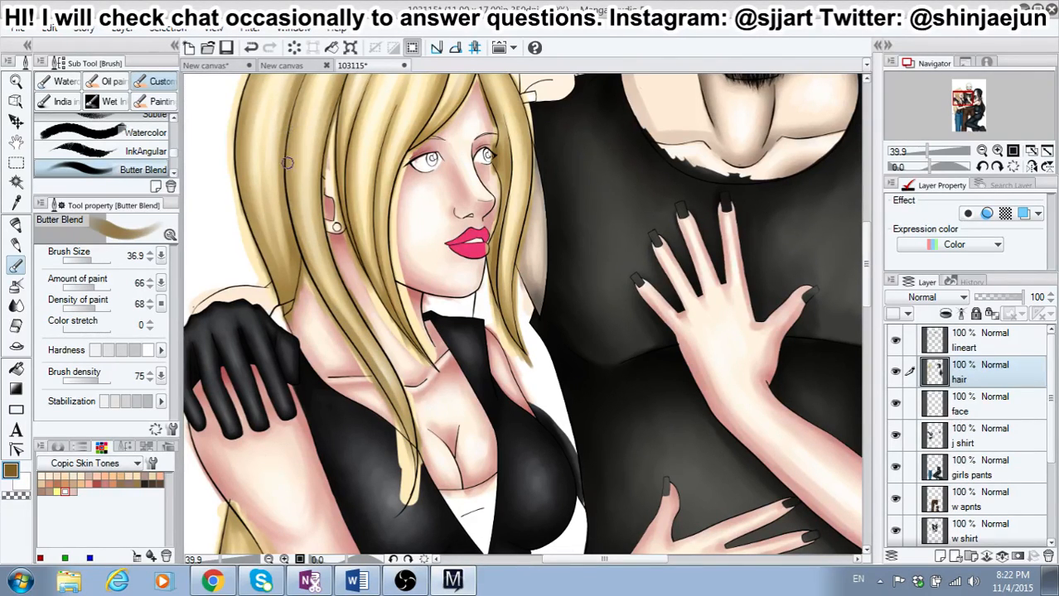
# Step: Shade the blonde hair strand beside the ear with dark brown using Butter Blend at brush size 36.9
pyautogui.moveTo(294, 206); pyautogui.dragTo(303, 251)
pyautogui.moveTo(867, 292); pyautogui.dragTo(862, 268)
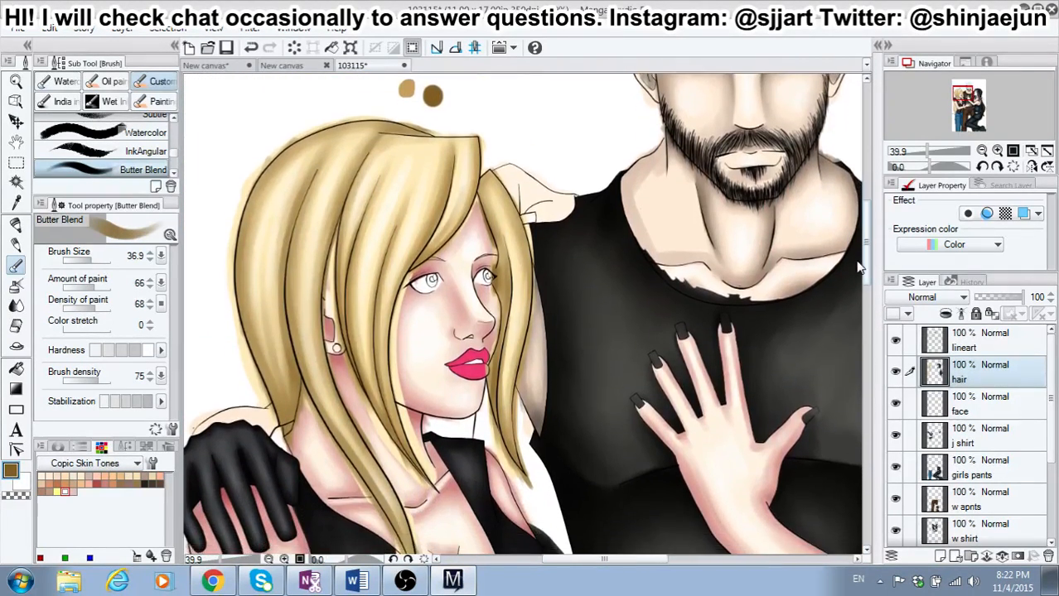
pyautogui.moveTo(857, 262); pyautogui.dragTo(857, 263)
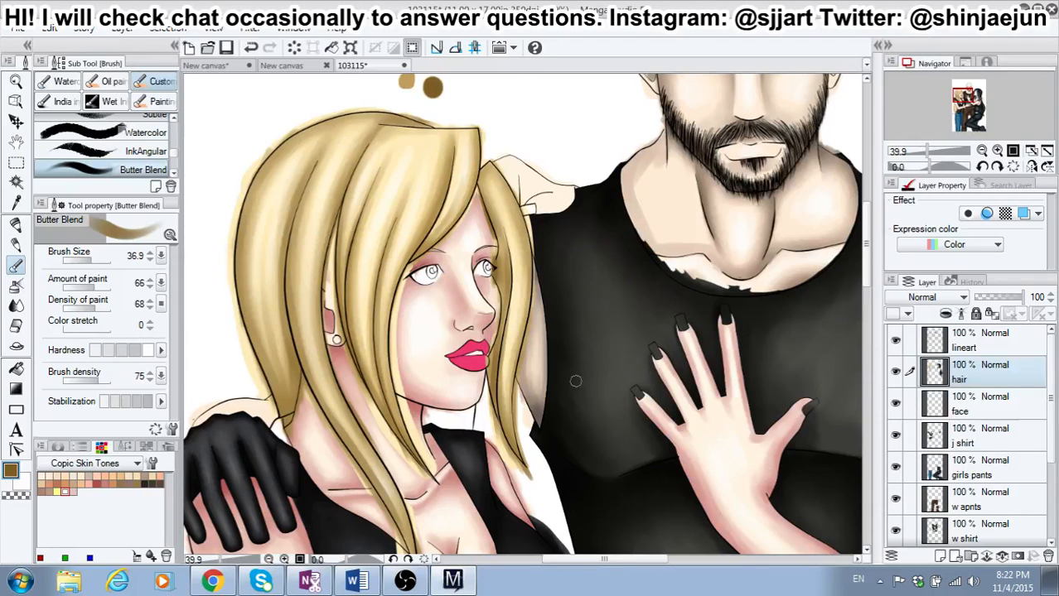
# Step: Shade the long hair section hanging behind the blonde girl's elbow with dark brown strokes along its strands and outer edge
pyautogui.moveTo(575, 560)
pyautogui.mouseDown()
pyautogui.moveTo(611, 561)
pyautogui.moveTo(595, 561)
pyautogui.mouseUp()
pyautogui.moveTo(867, 235); pyautogui.dragTo(869, 297)
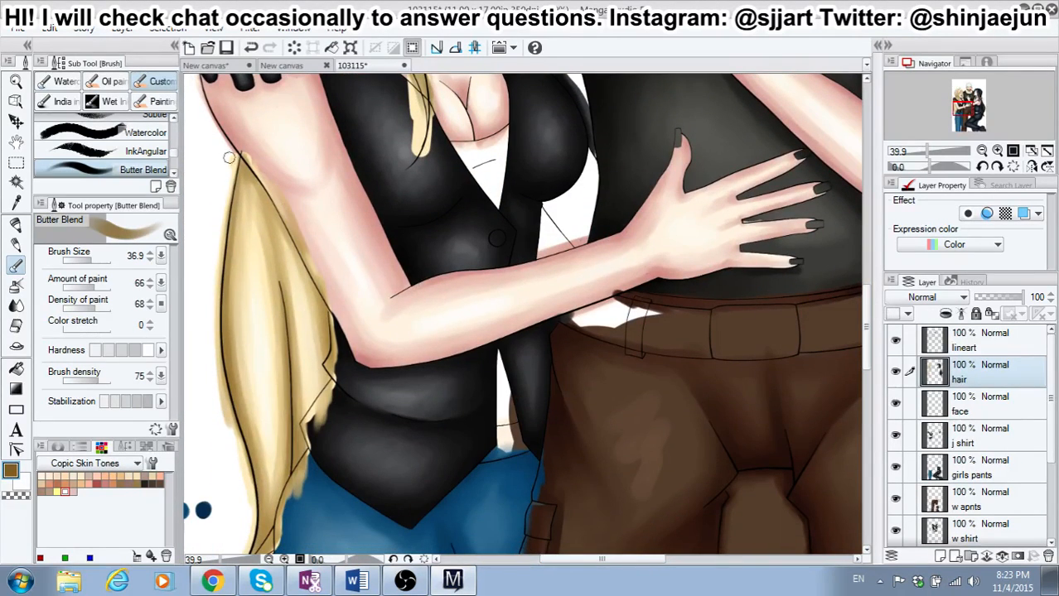
pyautogui.moveTo(246, 175)
pyautogui.mouseDown()
pyautogui.moveTo(280, 316)
pyautogui.moveTo(271, 217)
pyautogui.moveTo(286, 251)
pyautogui.mouseUp()
pyautogui.moveTo(259, 191)
pyautogui.mouseDown()
pyautogui.moveTo(300, 262)
pyautogui.moveTo(315, 331)
pyautogui.moveTo(319, 287)
pyautogui.moveTo(325, 347)
pyautogui.mouseUp()
pyautogui.moveTo(273, 253); pyautogui.dragTo(291, 434)
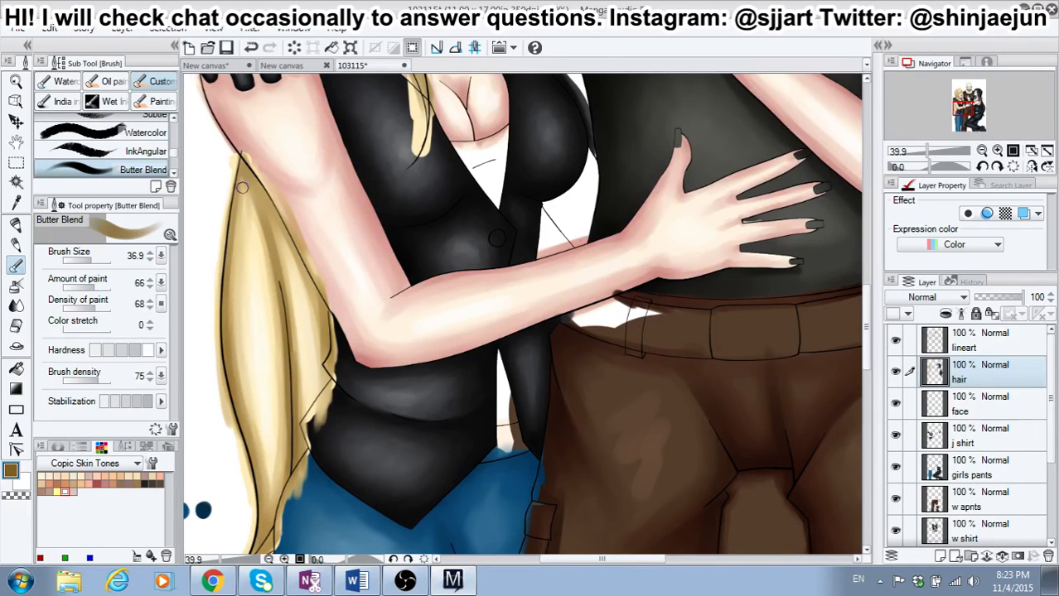
pyautogui.moveTo(242, 173); pyautogui.dragTo(254, 291)
pyautogui.moveTo(241, 178); pyautogui.dragTo(255, 347)
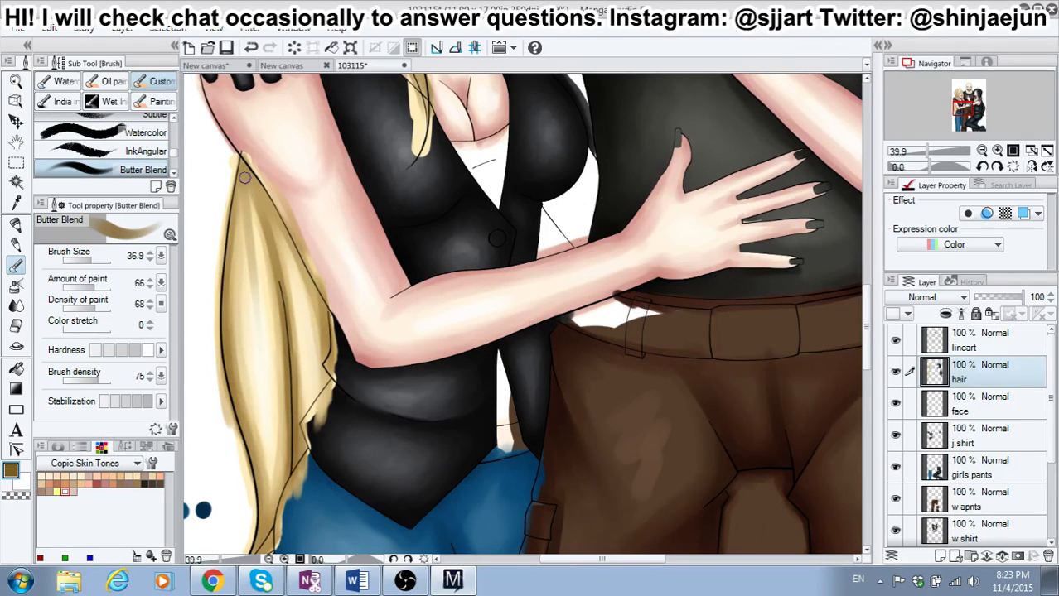
pyautogui.moveTo(245, 178)
pyautogui.mouseDown()
pyautogui.moveTo(252, 213)
pyautogui.moveTo(241, 186)
pyautogui.moveTo(226, 242)
pyautogui.moveTo(235, 216)
pyautogui.moveTo(231, 381)
pyautogui.mouseUp()
pyautogui.moveTo(228, 303); pyautogui.dragTo(251, 461)
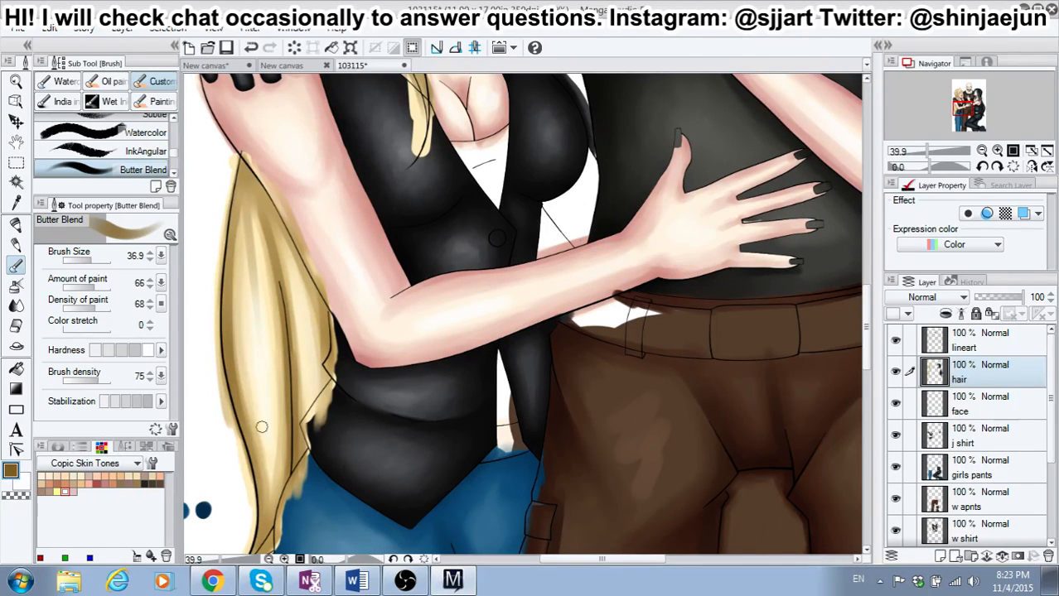
# Step: Darken the tapering end of the long hair section, then lower the brush hardness and softly blend its outer edge
pyautogui.moveTo(866, 305); pyautogui.dragTo(866, 330)
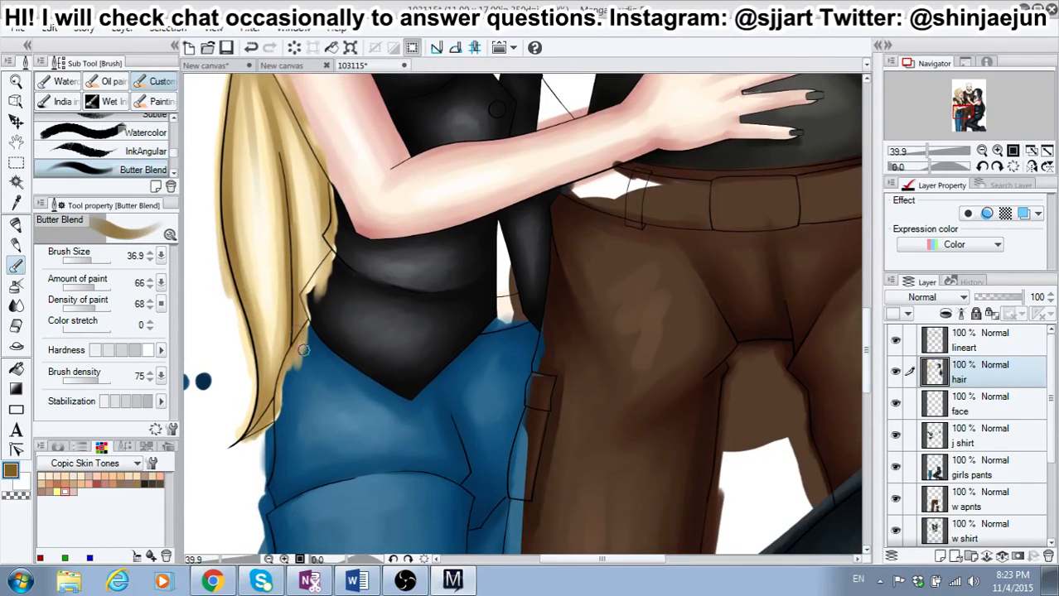
pyautogui.moveTo(249, 315)
pyautogui.mouseDown()
pyautogui.moveTo(265, 372)
pyautogui.moveTo(262, 362)
pyautogui.moveTo(258, 424)
pyautogui.moveTo(273, 380)
pyautogui.mouseUp()
pyautogui.moveTo(285, 294); pyautogui.dragTo(278, 380)
pyautogui.moveTo(284, 324); pyautogui.dragTo(263, 392)
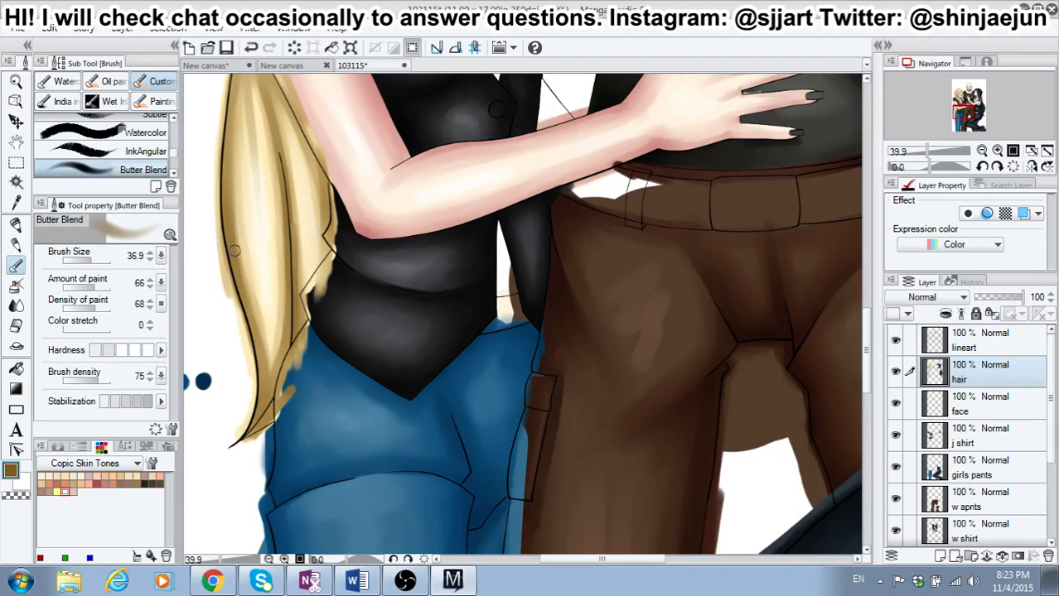
pyautogui.moveTo(239, 136); pyautogui.dragTo(242, 264)
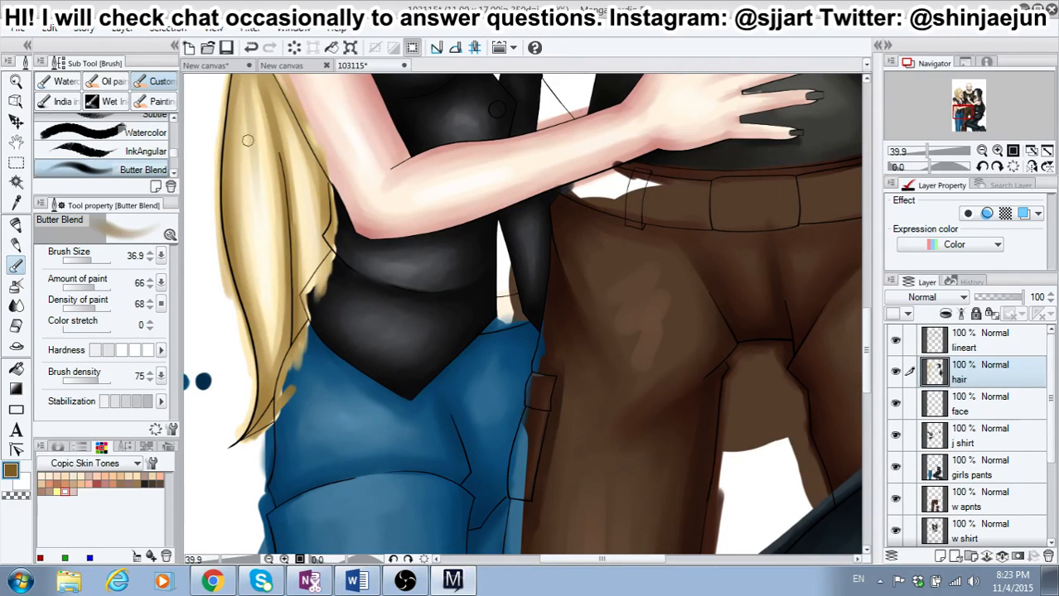
# Step: Pull the sky canvas out into a separate window and minimize it to return to the 103115 illustration
pyautogui.moveTo(303, 198); pyautogui.dragTo(320, 207)
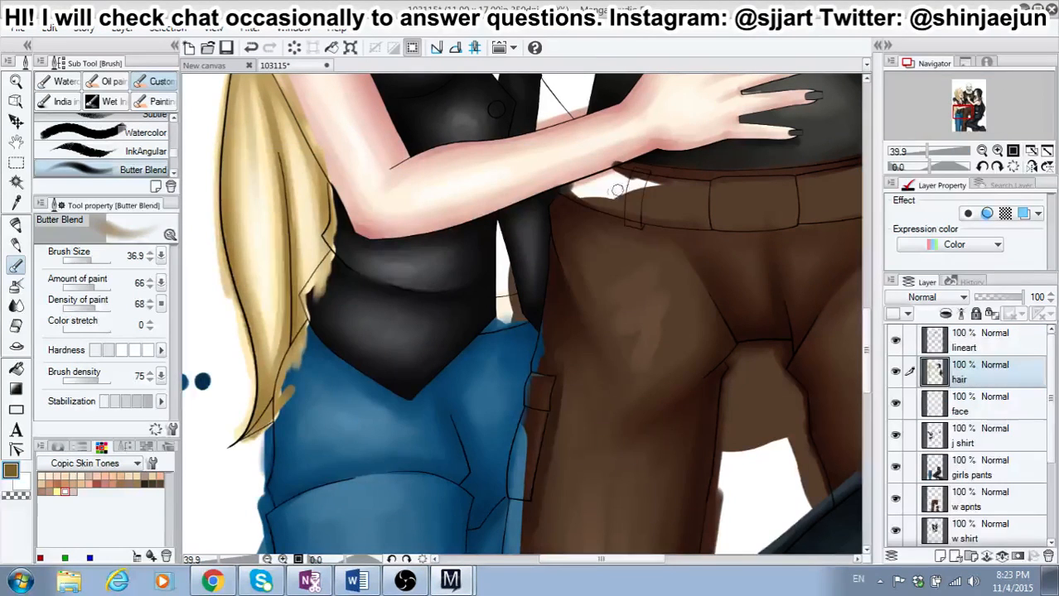
pyautogui.click(658, 151)
# Step: Set the brush size to 22.8, raise the hardness and paint thin dark brown strands through the long hair behind the arm
pyautogui.scroll(3, 851, 289)
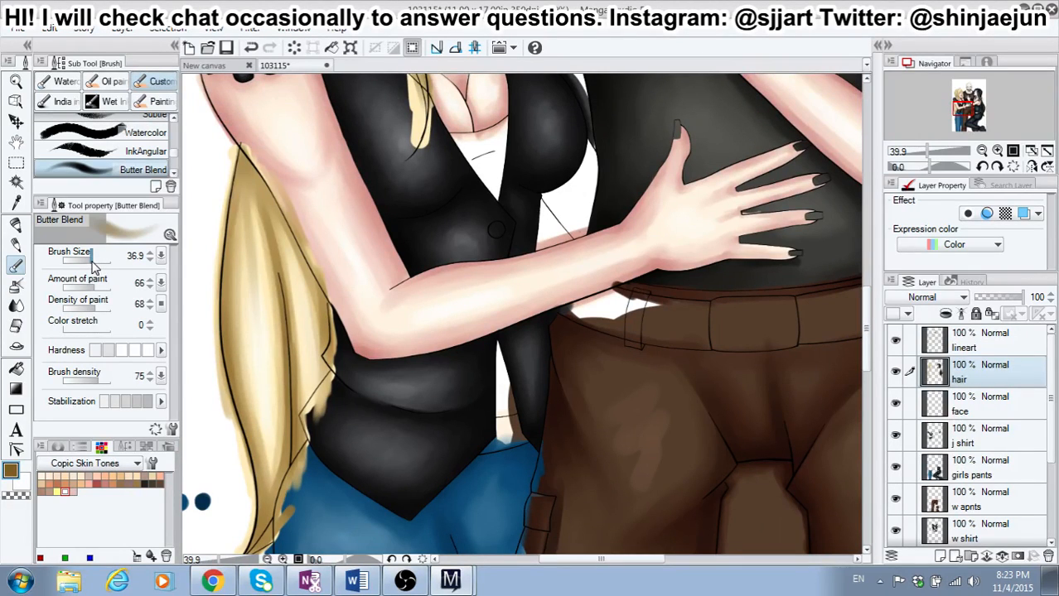
pyautogui.moveTo(93, 263); pyautogui.dragTo(99, 265)
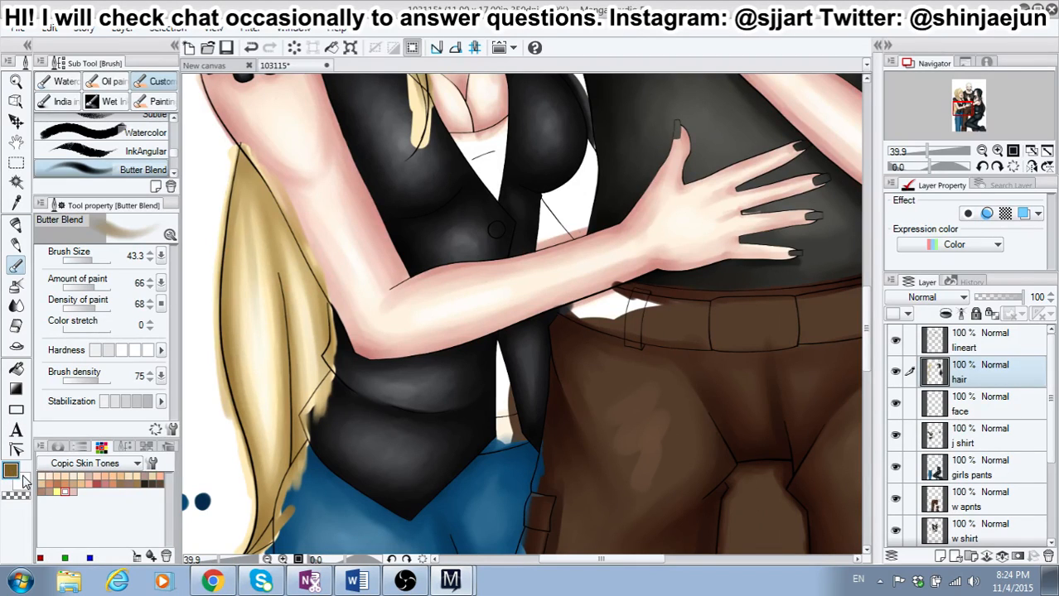
pyautogui.click(91, 258)
pyautogui.click(90, 258)
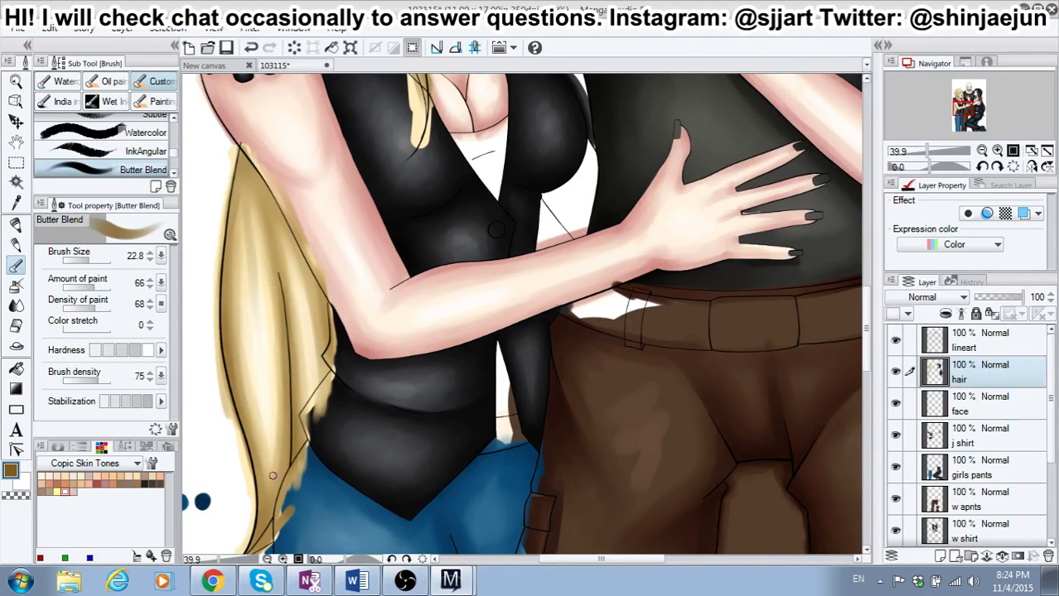
pyautogui.moveTo(268, 477)
pyautogui.mouseDown()
pyautogui.moveTo(261, 362)
pyautogui.moveTo(264, 502)
pyautogui.moveTo(264, 382)
pyautogui.mouseUp()
pyautogui.moveTo(244, 173); pyautogui.dragTo(250, 310)
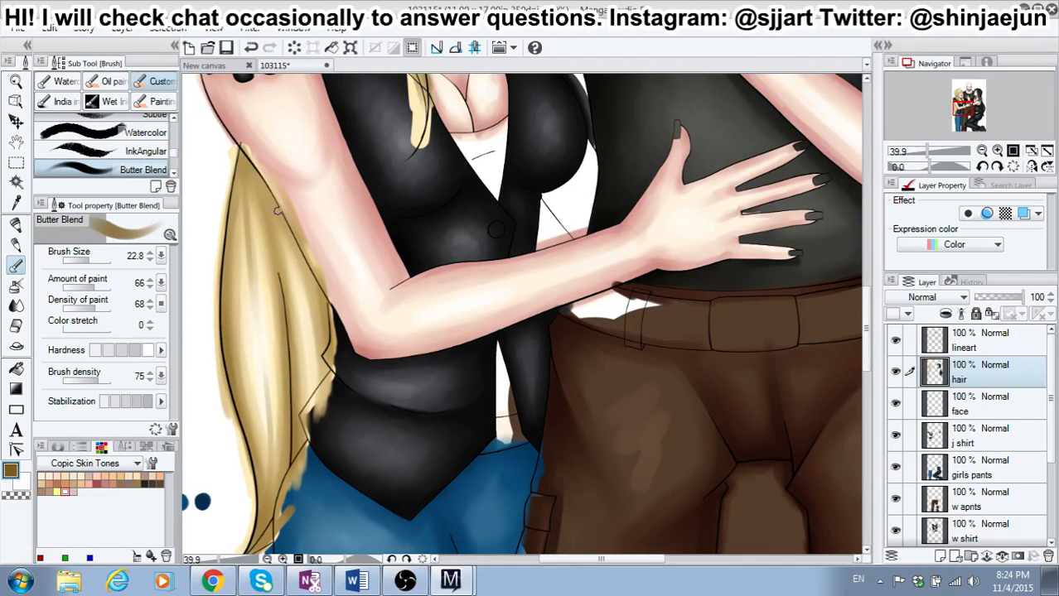
pyautogui.moveTo(277, 211); pyautogui.dragTo(304, 338)
pyautogui.moveTo(239, 173); pyautogui.dragTo(231, 229)
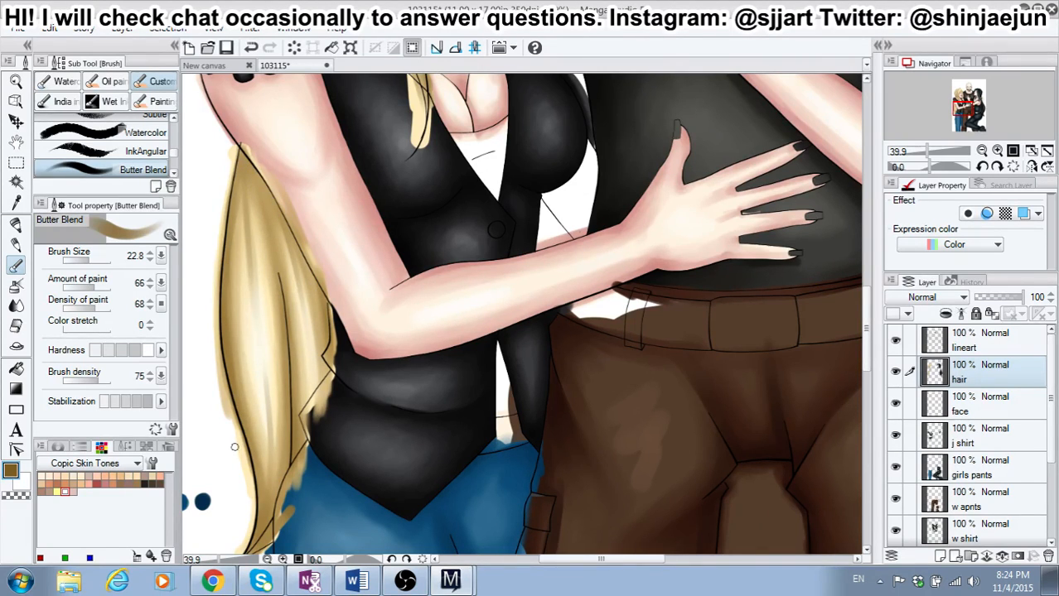
# Step: Save the 103115 illustration with all three figures in view
pyautogui.scroll(-5, 234, 447)
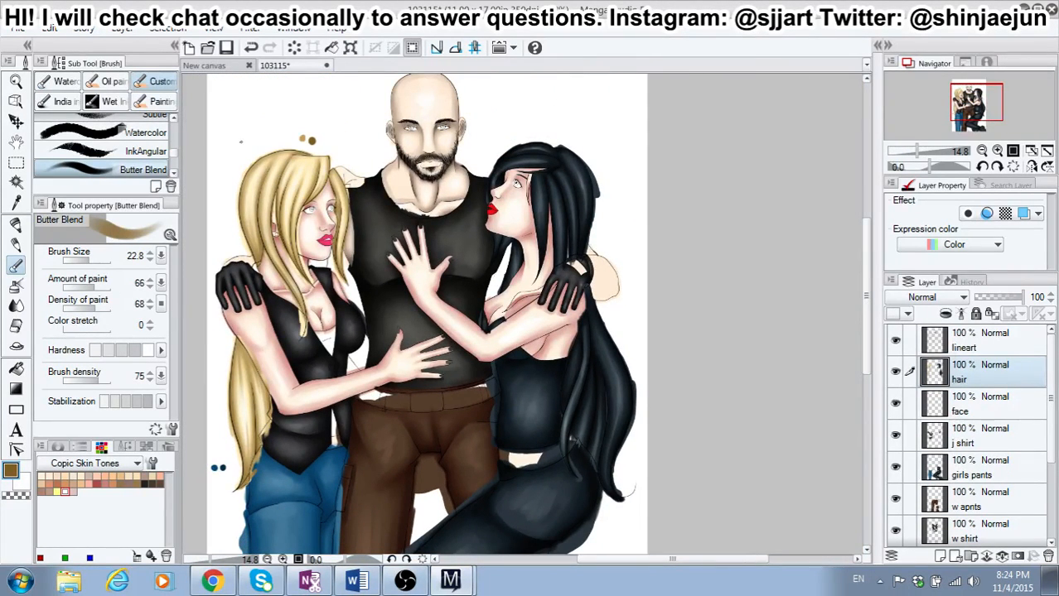
pyautogui.click(227, 49)
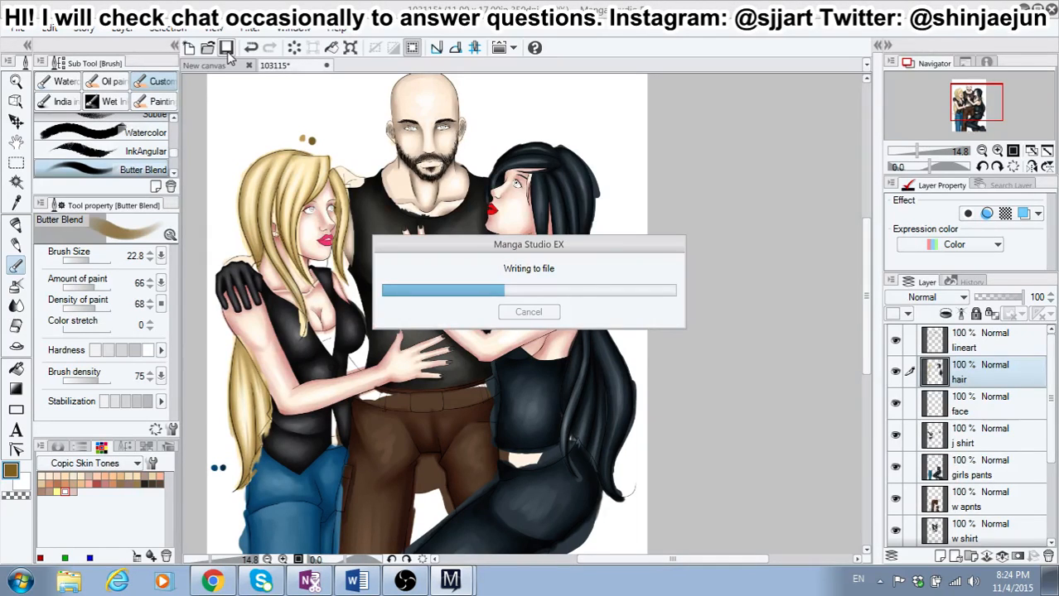
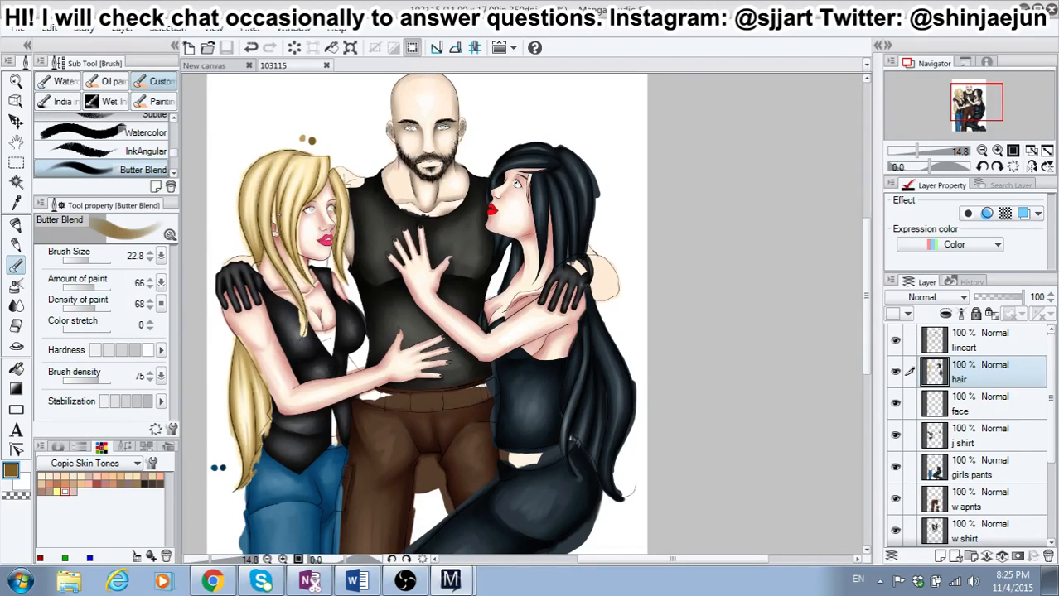
# Step: Darken the drawing color to a deeper brown with red 107, green 84 and blue 39
pyautogui.scroll(5, 279, 215)
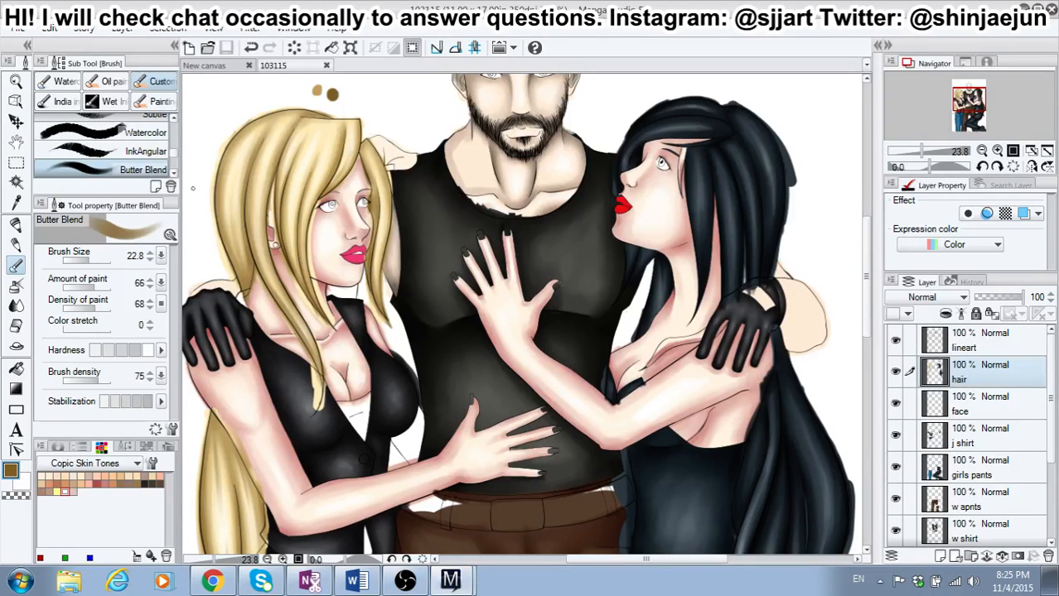
pyautogui.moveTo(867, 256)
pyautogui.mouseDown()
pyautogui.moveTo(864, 228)
pyautogui.moveTo(845, 381)
pyautogui.moveTo(855, 261)
pyautogui.mouseUp()
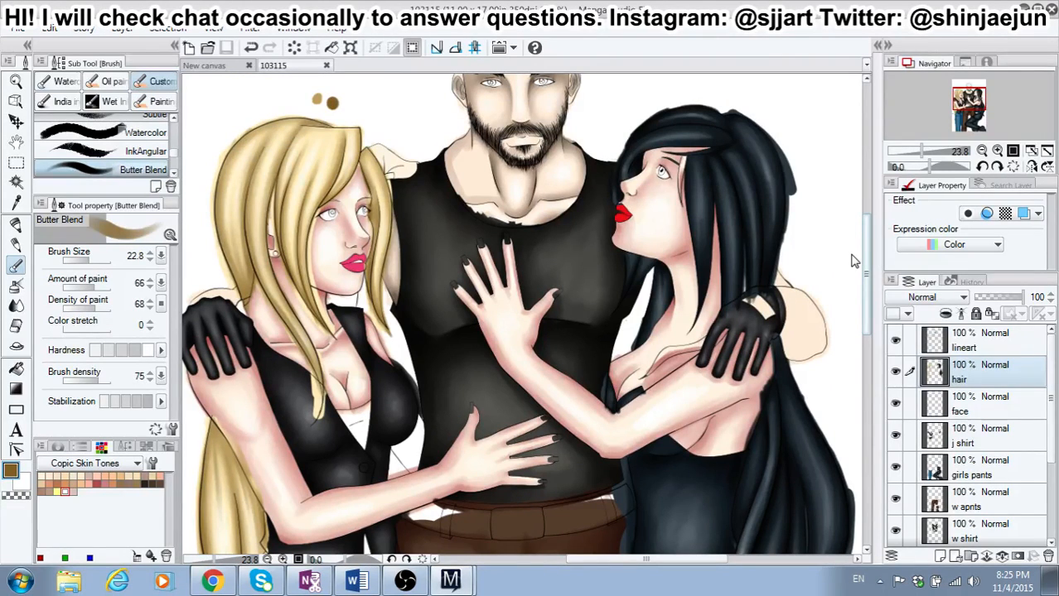
pyautogui.moveTo(855, 261); pyautogui.dragTo(855, 258)
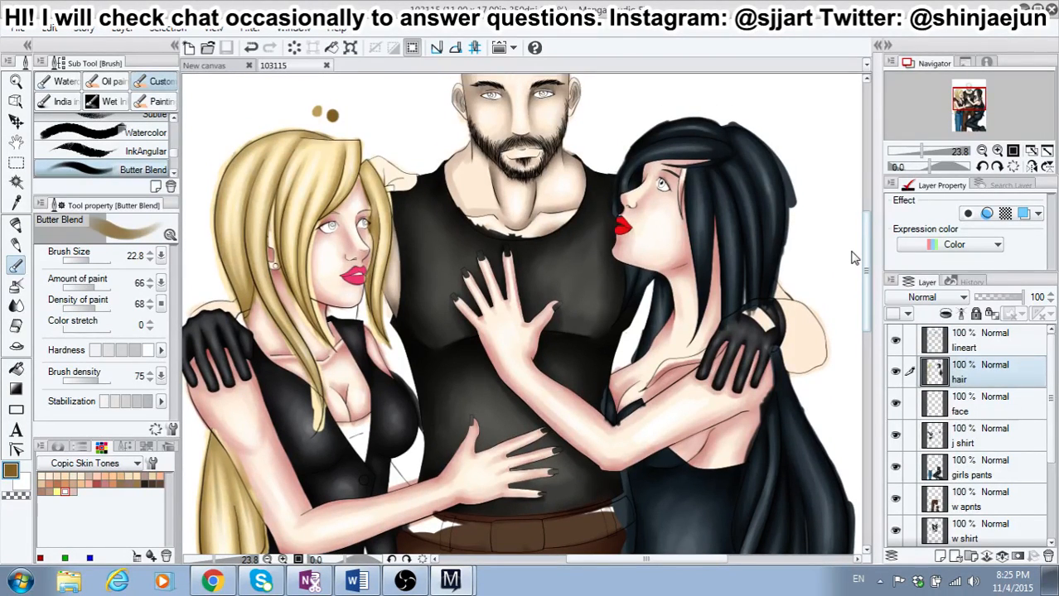
pyautogui.scroll(2, 382, 229)
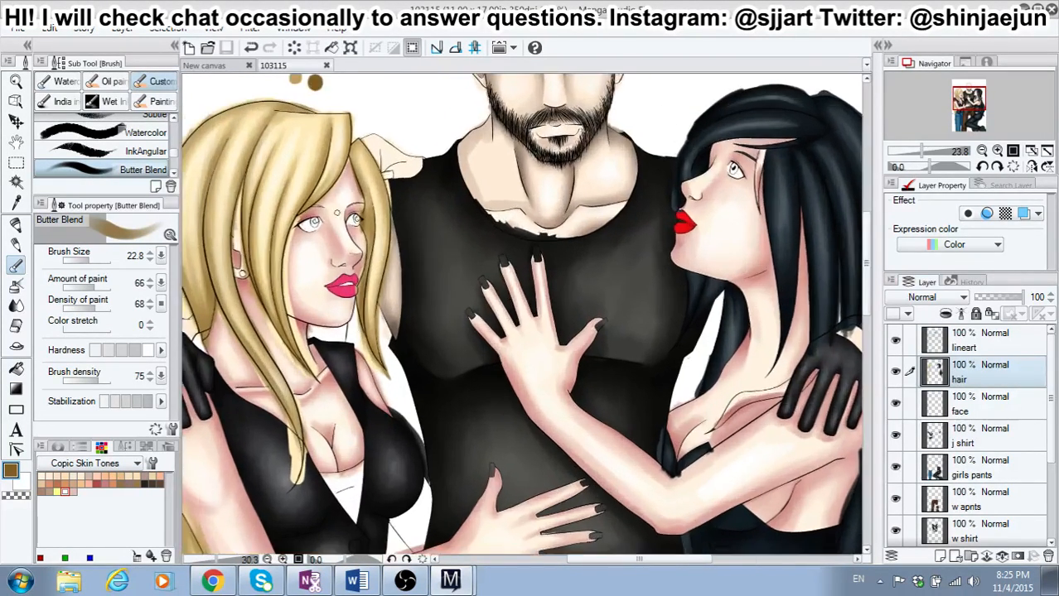
pyautogui.click(11, 470)
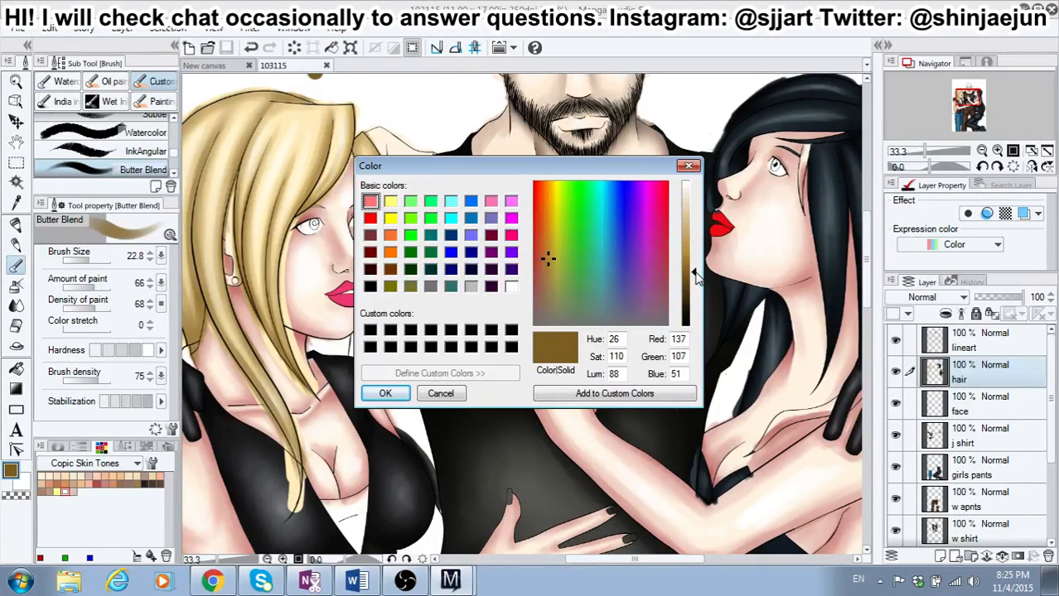
pyautogui.moveTo(695, 280); pyautogui.dragTo(696, 292)
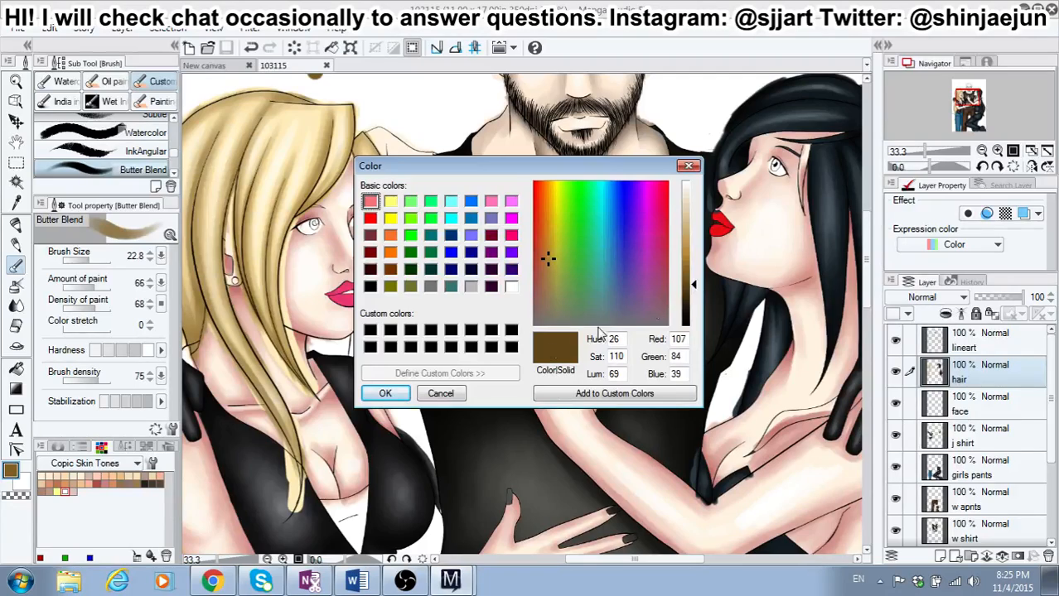
pyautogui.click(385, 393)
# Step: Dab a swatch of the darker brown beside the two hair color swatches with the Fill-in-mono pen at size 16.6
pyautogui.scroll(-1, 315, 215)
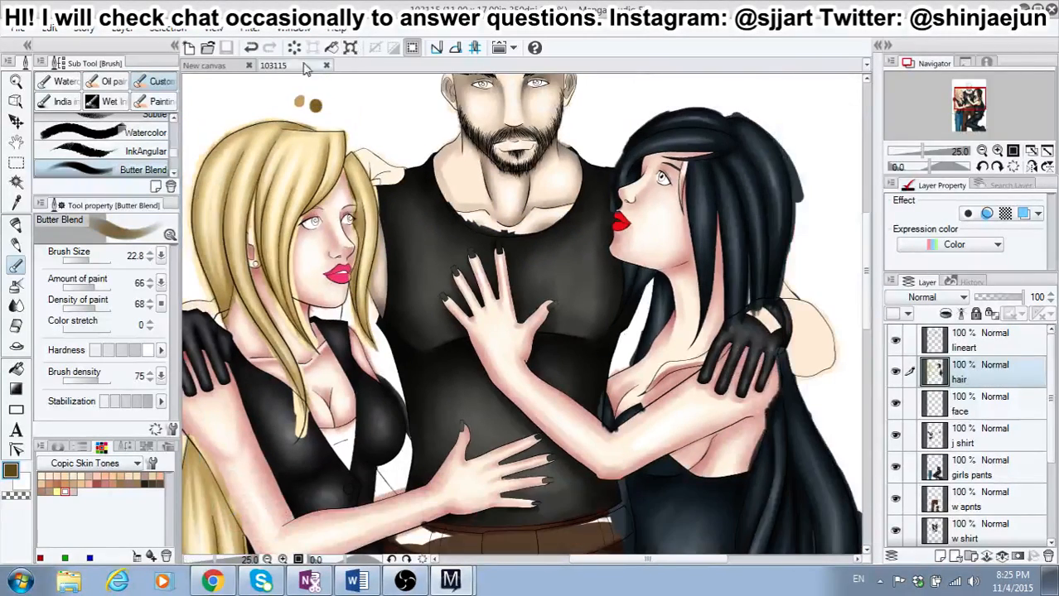
pyautogui.scroll(2, 315, 108)
pyautogui.press('p')
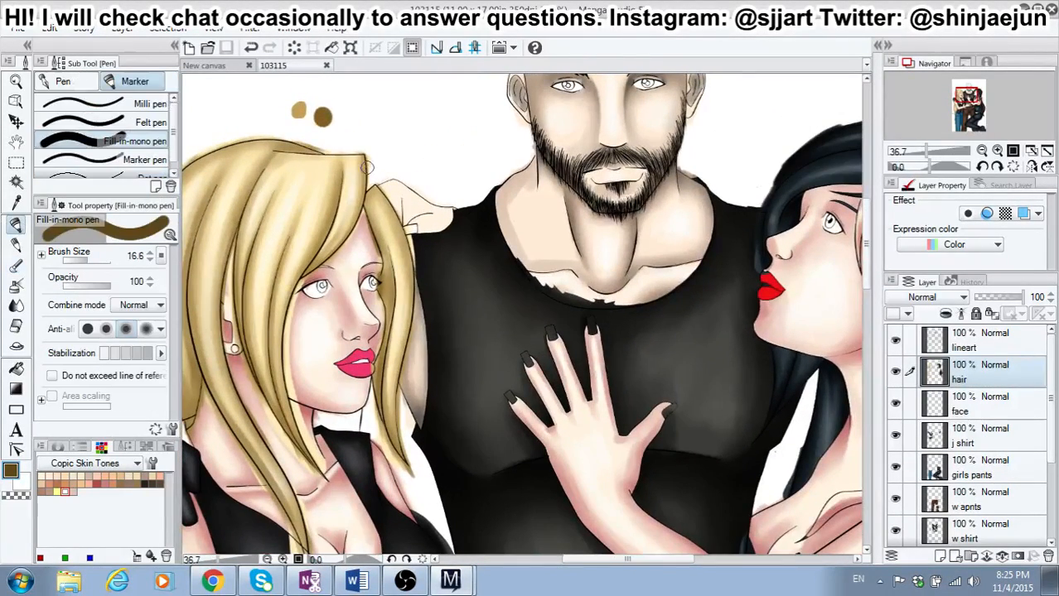
pyautogui.click(343, 121)
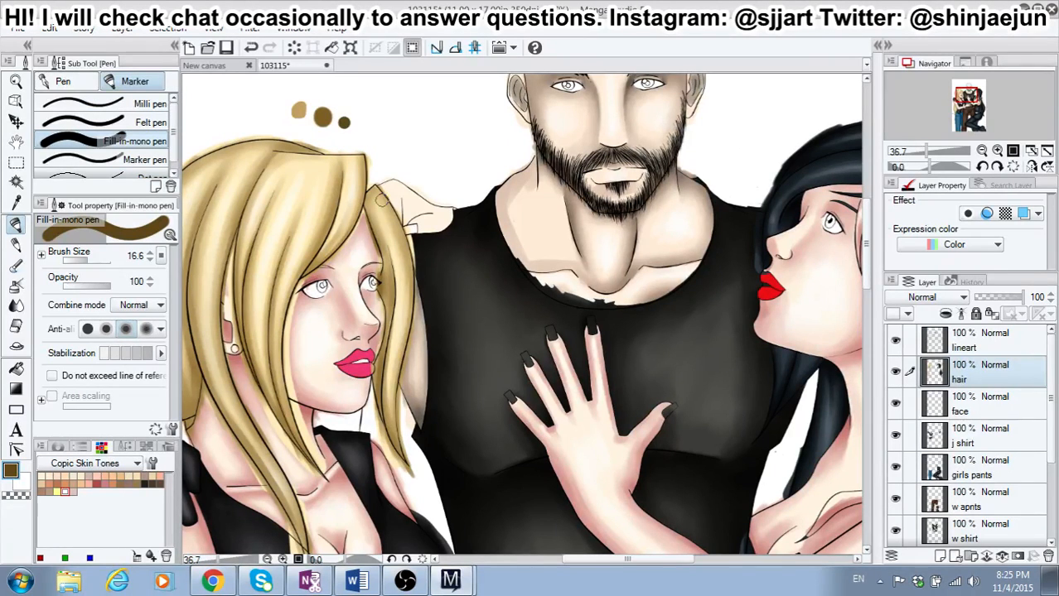
# Step: Set the Butter Blend brush to size 14.1 and darken the inner edge of the blonde girl's lock beside her far eye
pyautogui.click(16, 265)
pyautogui.scroll(3, 399, 264)
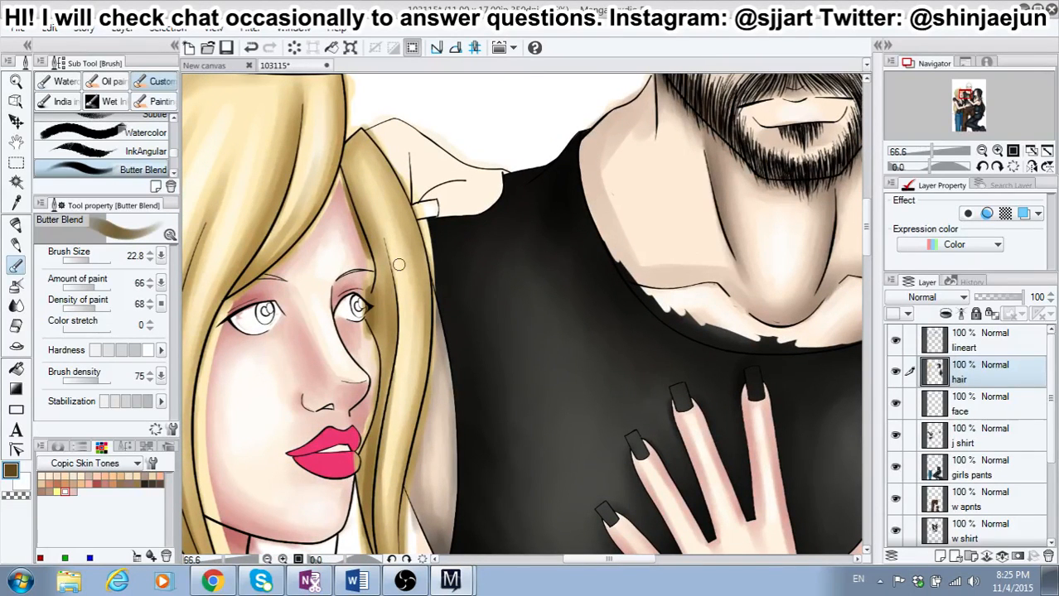
pyautogui.click(86, 260)
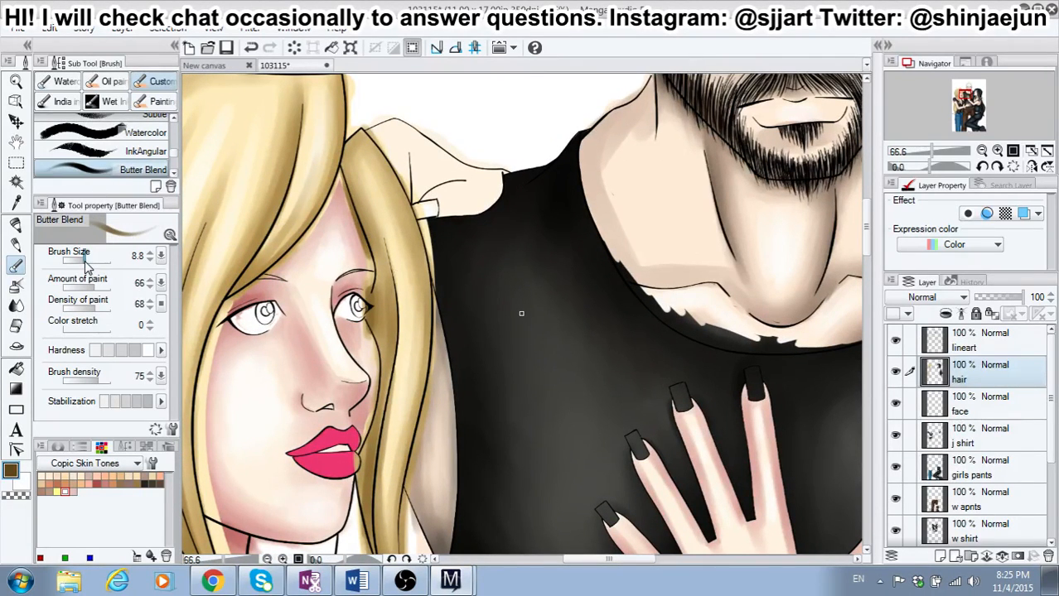
pyautogui.moveTo(86, 262); pyautogui.dragTo(95, 264)
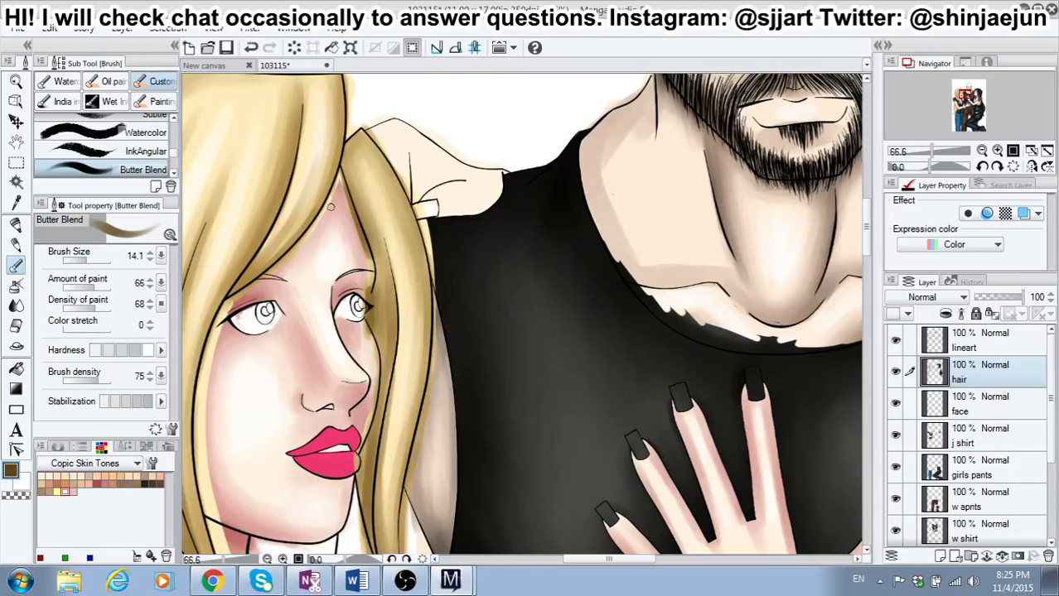
pyautogui.moveTo(381, 242); pyautogui.dragTo(394, 360)
pyautogui.moveTo(375, 272); pyautogui.dragTo(376, 337)
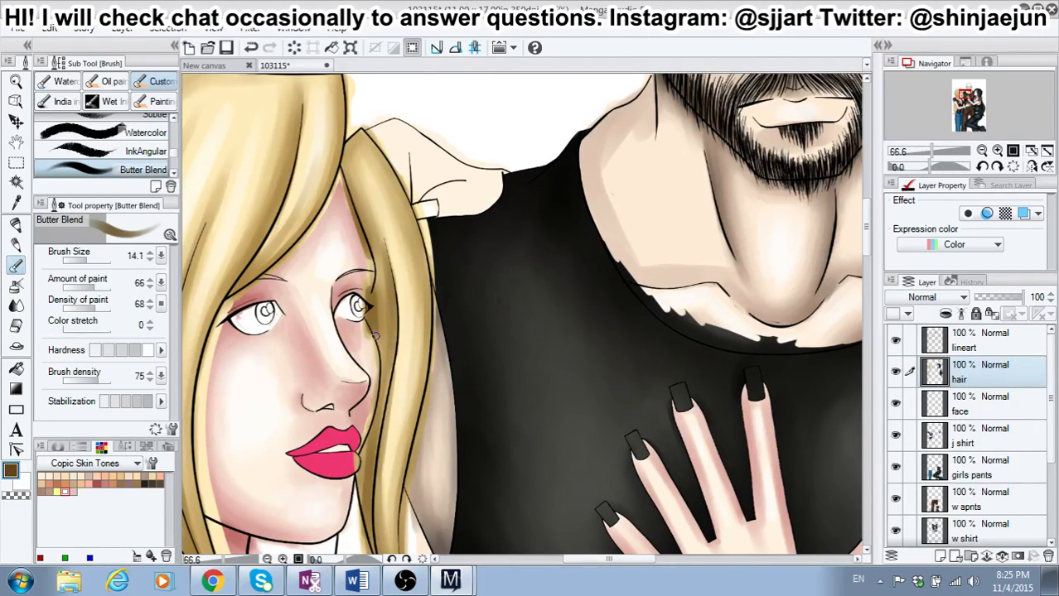
pyautogui.moveTo(369, 280)
pyautogui.mouseDown()
pyautogui.moveTo(369, 318)
pyautogui.moveTo(366, 291)
pyautogui.moveTo(380, 298)
pyautogui.moveTo(370, 291)
pyautogui.moveTo(373, 348)
pyautogui.moveTo(370, 293)
pyautogui.moveTo(384, 304)
pyautogui.moveTo(389, 275)
pyautogui.moveTo(392, 318)
pyautogui.mouseUp()
pyautogui.moveTo(348, 163)
pyautogui.mouseDown()
pyautogui.moveTo(377, 224)
pyautogui.moveTo(348, 164)
pyautogui.moveTo(362, 202)
pyautogui.moveTo(345, 171)
pyautogui.mouseUp()
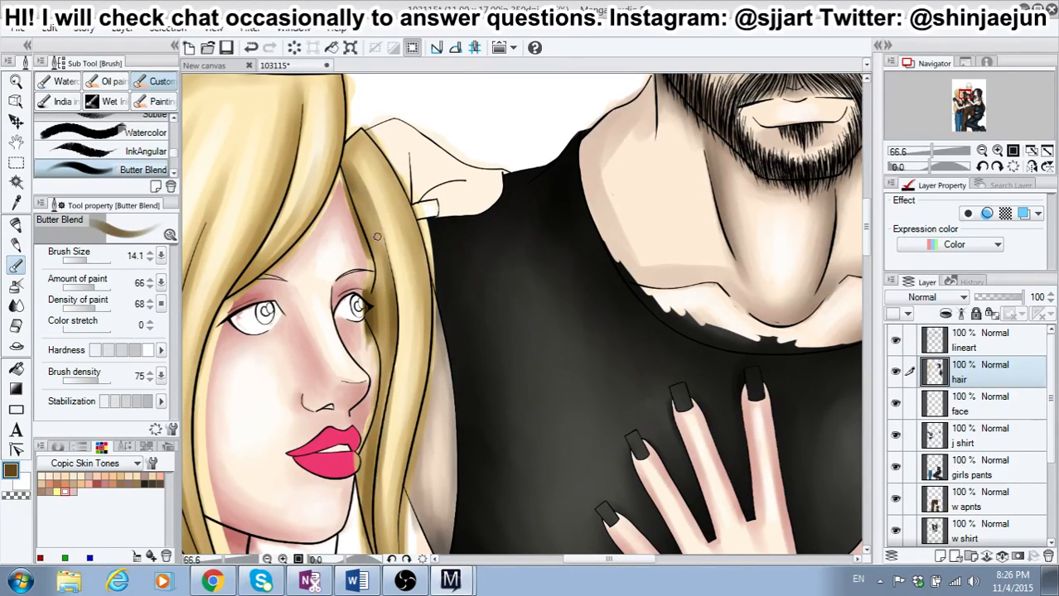
# Step: Extend the dark brown shading down the same lock past the girl's lips toward its tips
pyautogui.moveTo(868, 240); pyautogui.dragTo(868, 256)
pyautogui.moveTo(392, 218); pyautogui.dragTo(365, 379)
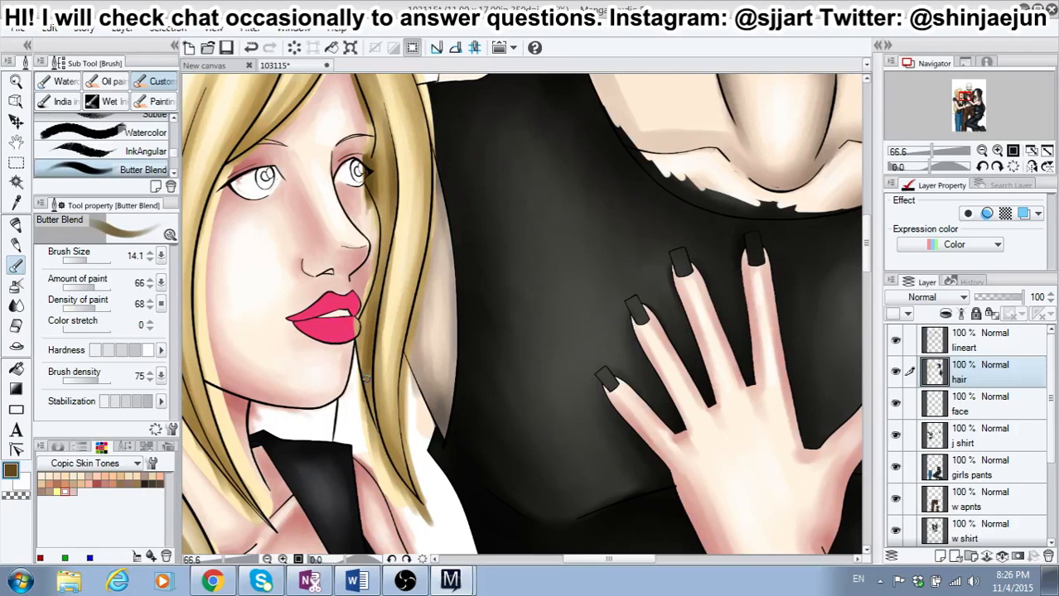
pyautogui.moveTo(370, 324); pyautogui.dragTo(370, 407)
pyautogui.moveTo(374, 355); pyautogui.dragTo(387, 442)
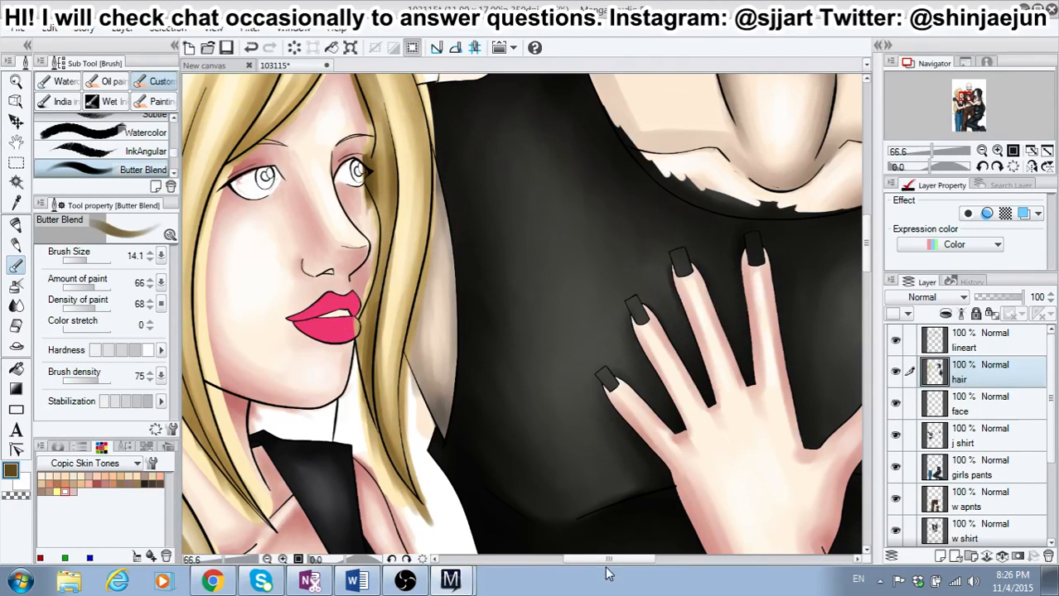
# Step: Fill the recessed gap in the blonde hair just above the ear with dark brown shading
pyautogui.moveTo(608, 561); pyautogui.dragTo(564, 566)
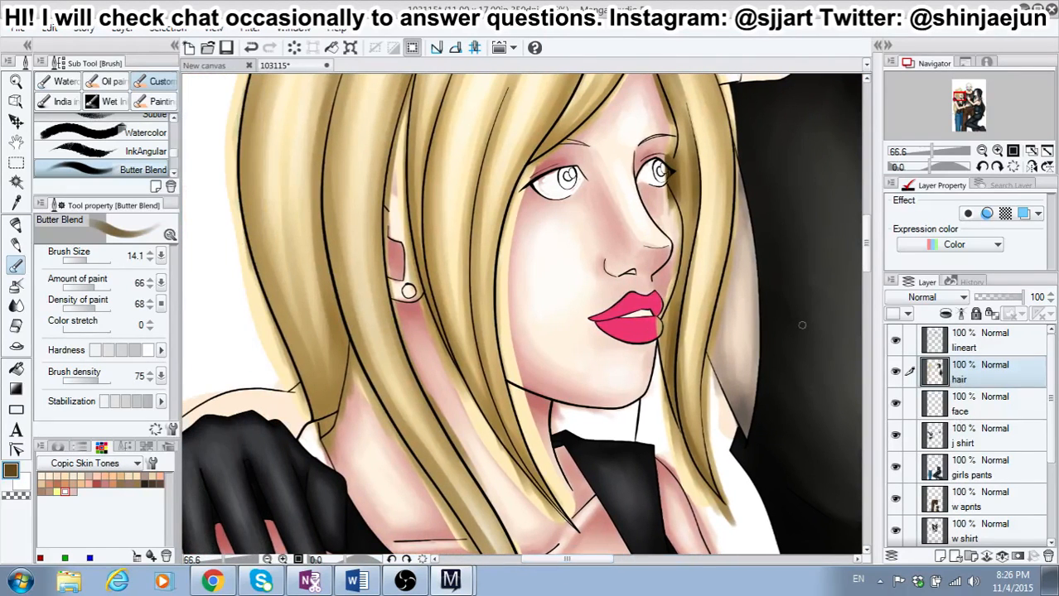
pyautogui.scroll(3, 863, 263)
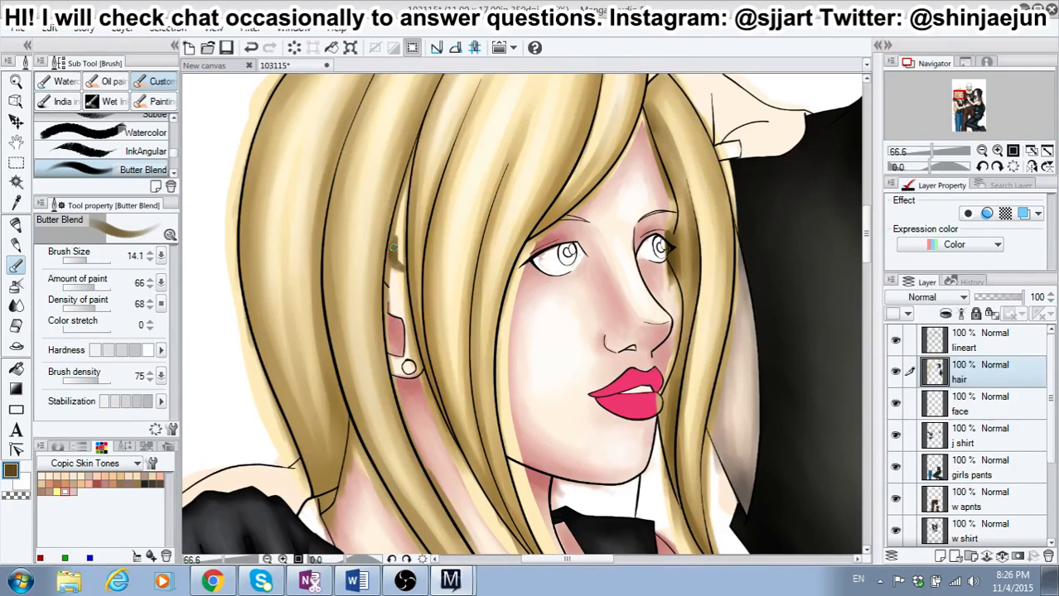
pyautogui.moveTo(396, 262)
pyautogui.mouseDown()
pyautogui.moveTo(397, 220)
pyautogui.moveTo(393, 239)
pyautogui.moveTo(408, 246)
pyautogui.moveTo(399, 253)
pyautogui.moveTo(410, 156)
pyautogui.moveTo(399, 255)
pyautogui.mouseUp()
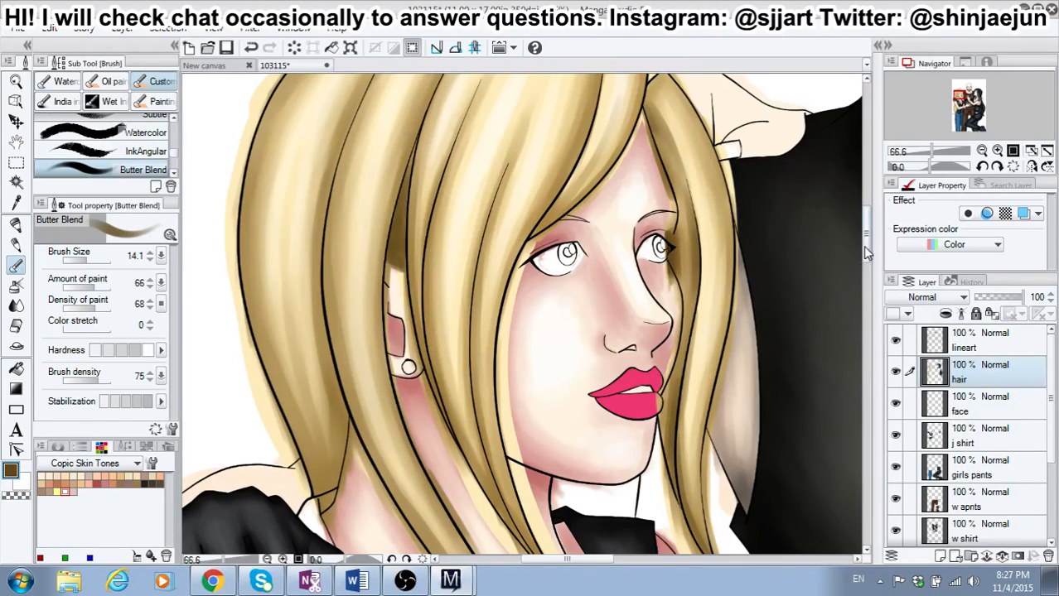
# Step: Set the brush size to 19.5 and shade dark brown along the strand lines from the crown down between the ear and cheek
pyautogui.moveTo(866, 253); pyautogui.dragTo(867, 244)
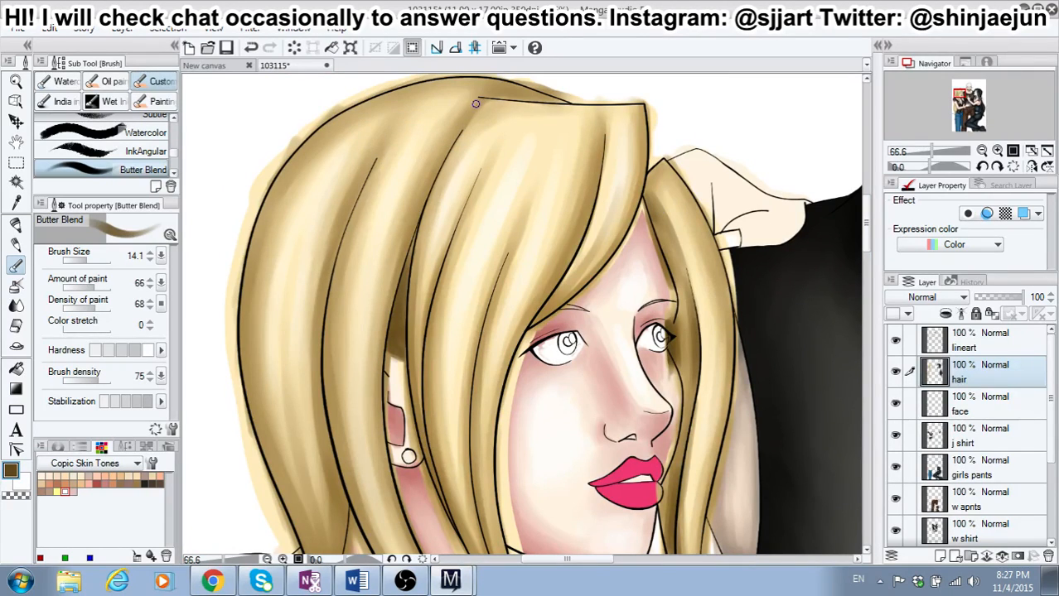
pyautogui.click(91, 262)
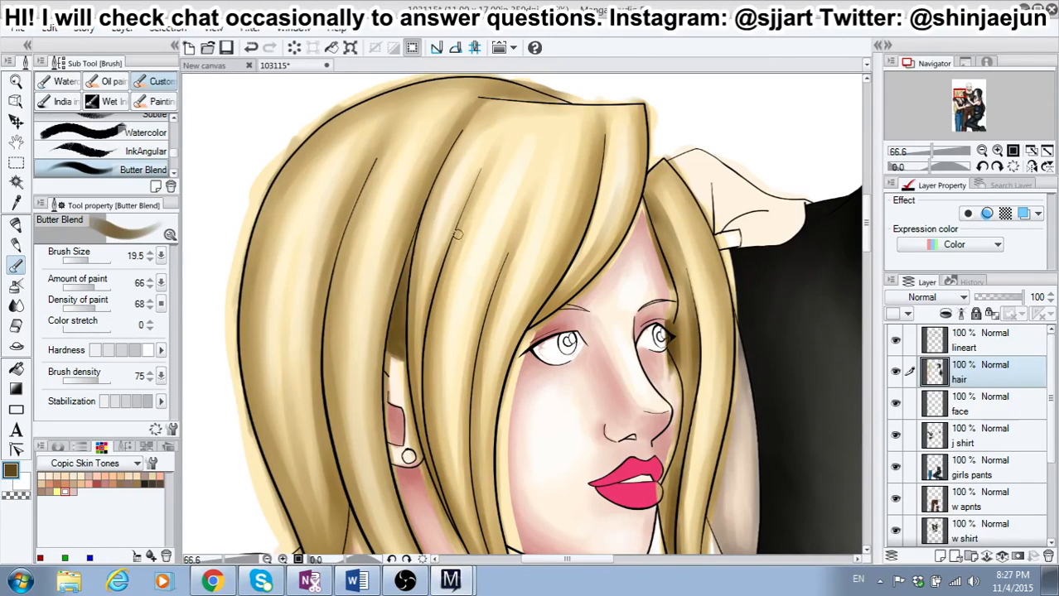
pyautogui.moveTo(481, 173); pyautogui.dragTo(429, 343)
pyautogui.moveTo(458, 239); pyautogui.dragTo(426, 386)
pyautogui.moveTo(436, 308); pyautogui.dragTo(427, 433)
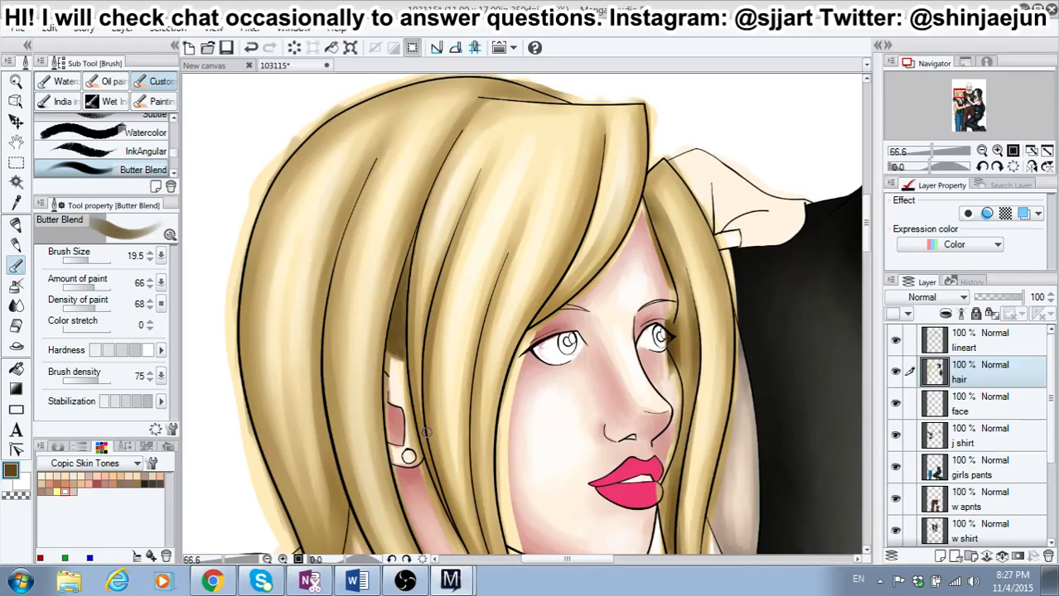
pyautogui.moveTo(428, 369); pyautogui.dragTo(441, 488)
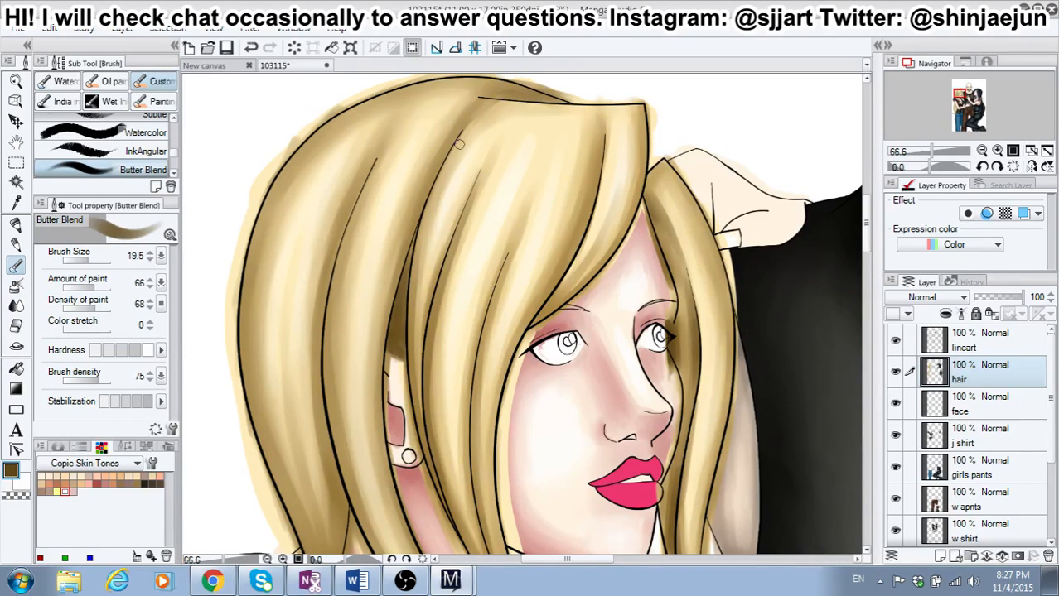
pyautogui.moveTo(462, 124)
pyautogui.mouseDown()
pyautogui.moveTo(415, 249)
pyautogui.moveTo(408, 313)
pyautogui.moveTo(423, 443)
pyautogui.mouseUp()
pyautogui.moveTo(411, 376); pyautogui.dragTo(431, 476)
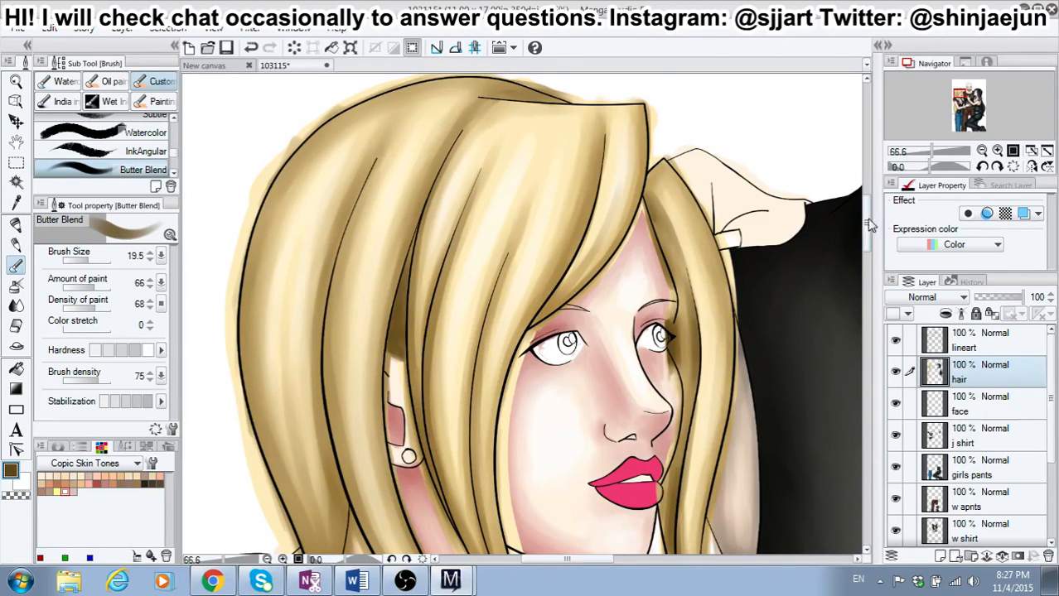
pyautogui.moveTo(867, 221); pyautogui.dragTo(867, 230)
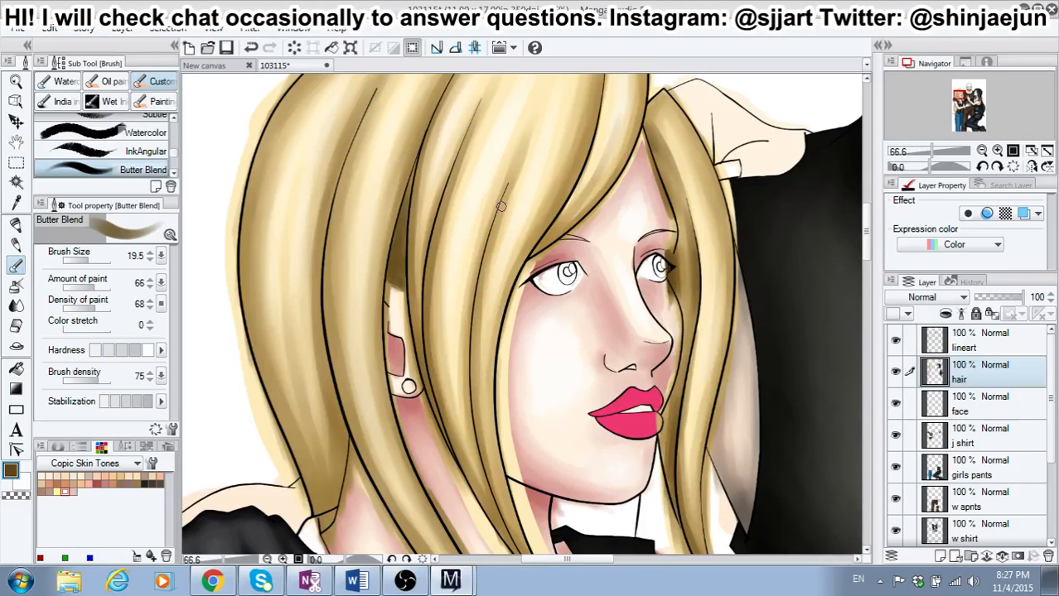
pyautogui.moveTo(473, 325); pyautogui.dragTo(492, 501)
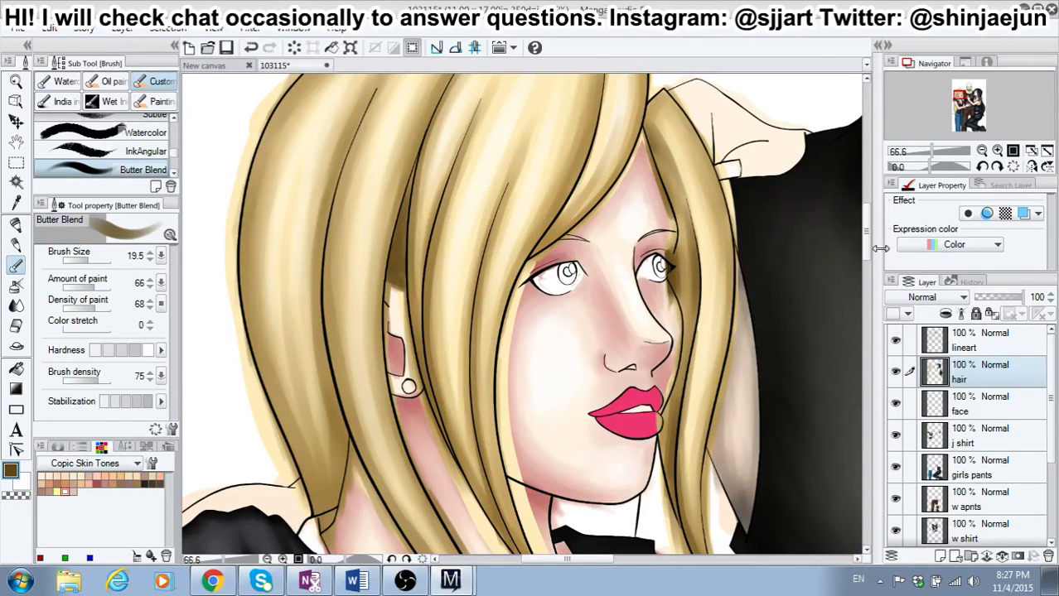
# Step: Deepen the shadow along the fringe strand sweeping from the top of the head toward the near eye
pyautogui.moveTo(866, 232); pyautogui.dragTo(866, 222)
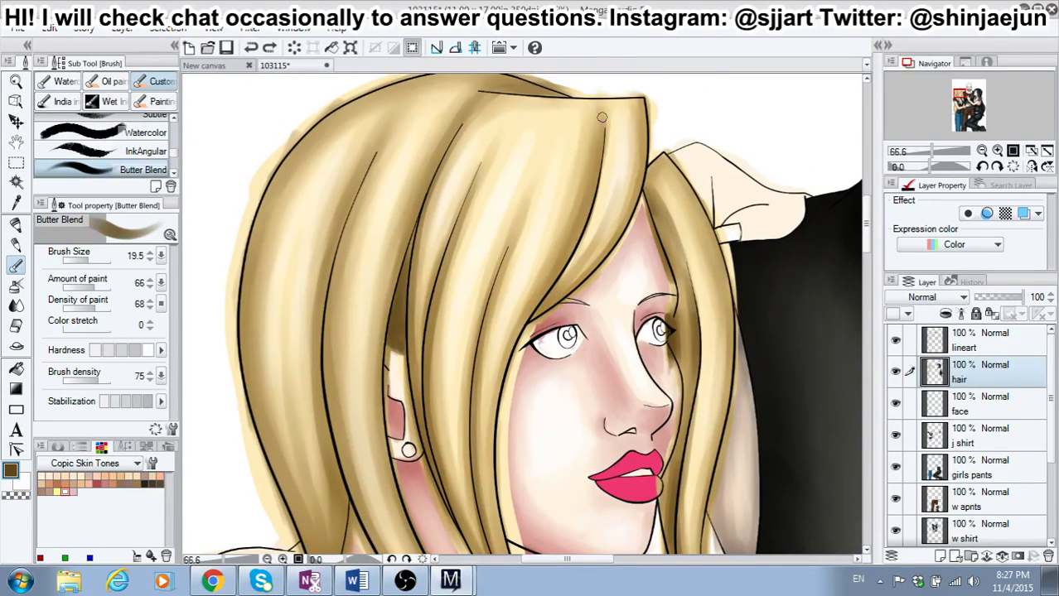
pyautogui.moveTo(602, 119); pyautogui.dragTo(586, 206)
pyautogui.moveTo(597, 162)
pyautogui.mouseDown()
pyautogui.moveTo(576, 229)
pyautogui.moveTo(586, 218)
pyautogui.moveTo(538, 313)
pyautogui.mouseUp()
pyautogui.moveTo(602, 123)
pyautogui.mouseDown()
pyautogui.moveTo(590, 189)
pyautogui.moveTo(558, 262)
pyautogui.mouseUp()
pyautogui.moveTo(589, 160); pyautogui.dragTo(556, 242)
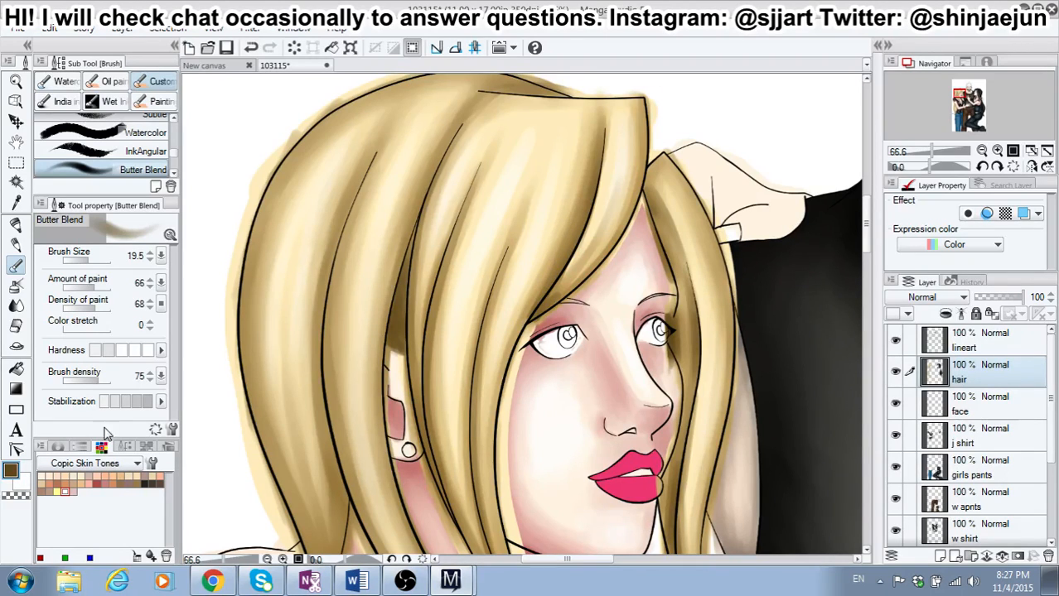
# Step: Raise the brush hardness and shade dark brown along the long strand line behind the ear, from the crown to the lower hair
pyautogui.click(140, 352)
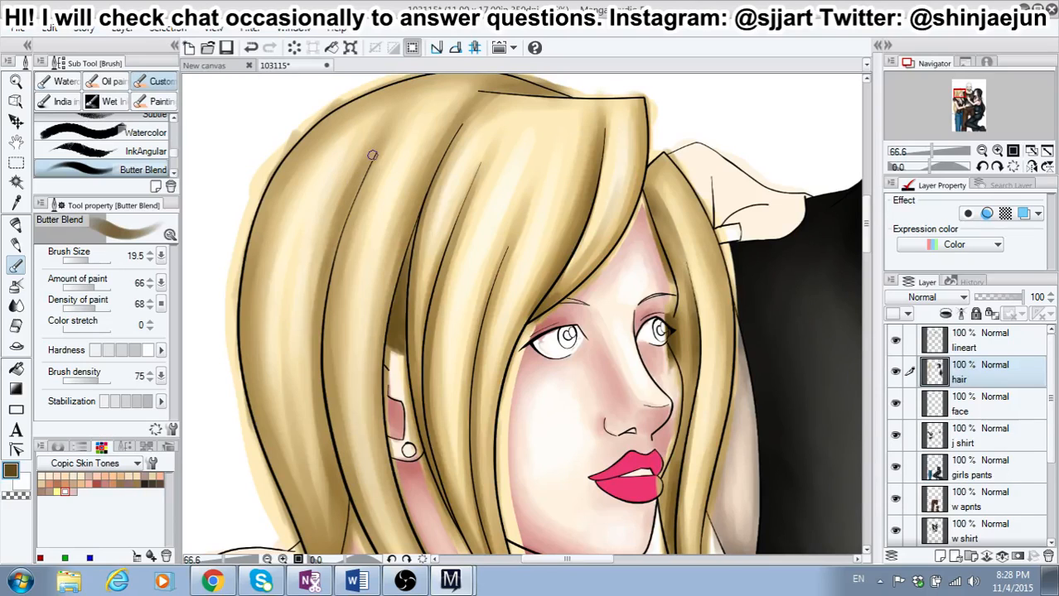
pyautogui.moveTo(371, 154); pyautogui.dragTo(348, 222)
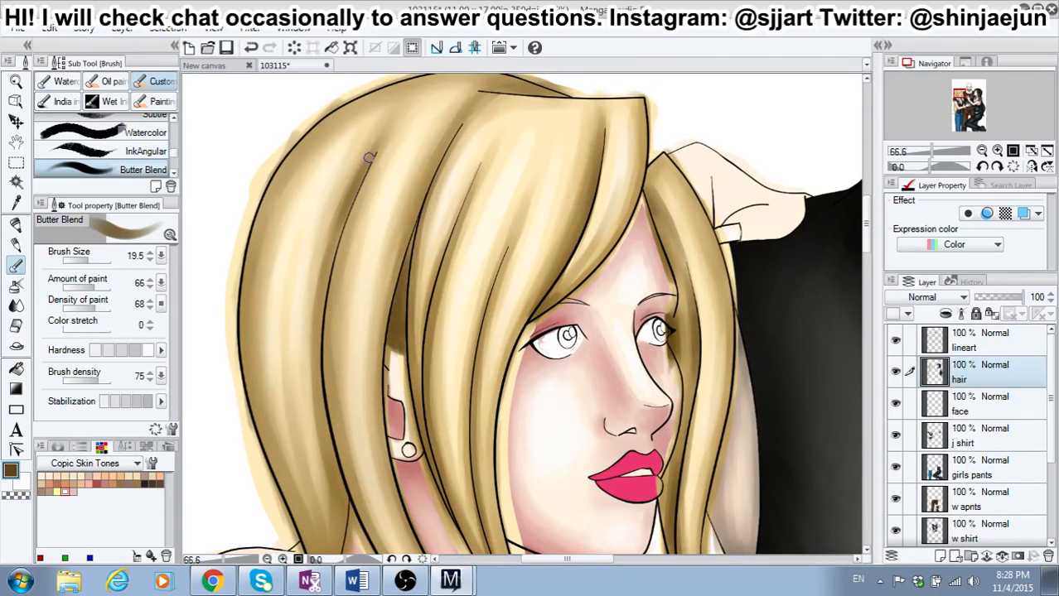
pyautogui.moveTo(370, 158); pyautogui.dragTo(326, 286)
pyautogui.moveTo(349, 197); pyautogui.dragTo(323, 308)
pyautogui.moveTo(331, 252); pyautogui.dragTo(320, 361)
pyautogui.moveTo(321, 305); pyautogui.dragTo(319, 409)
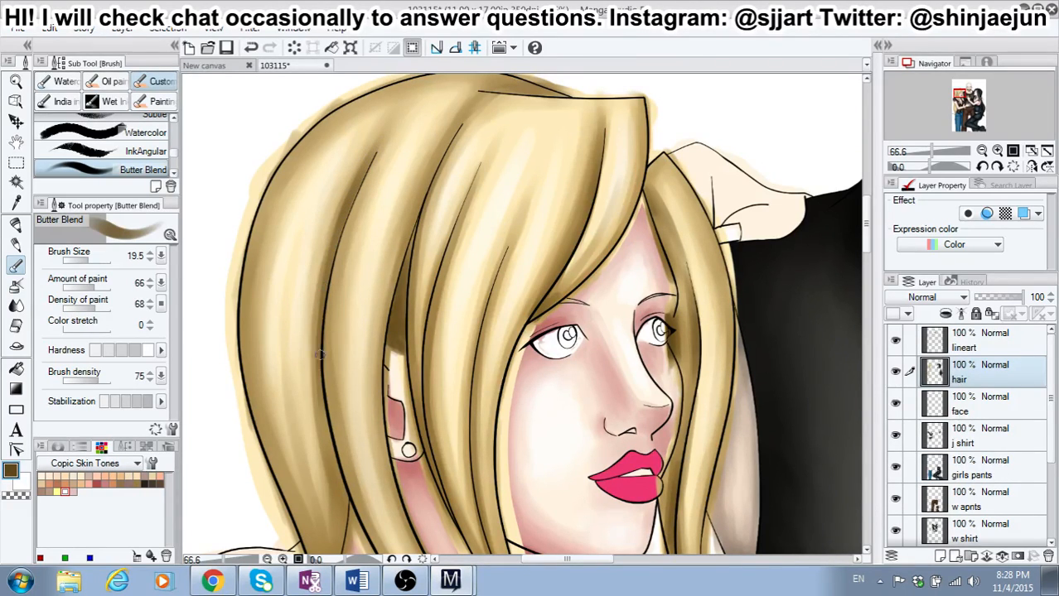
pyautogui.moveTo(320, 345); pyautogui.dragTo(333, 465)
pyautogui.moveTo(328, 416); pyautogui.dragTo(343, 504)
pyautogui.moveTo(333, 464)
pyautogui.mouseDown()
pyautogui.moveTo(348, 510)
pyautogui.moveTo(346, 535)
pyautogui.mouseUp()
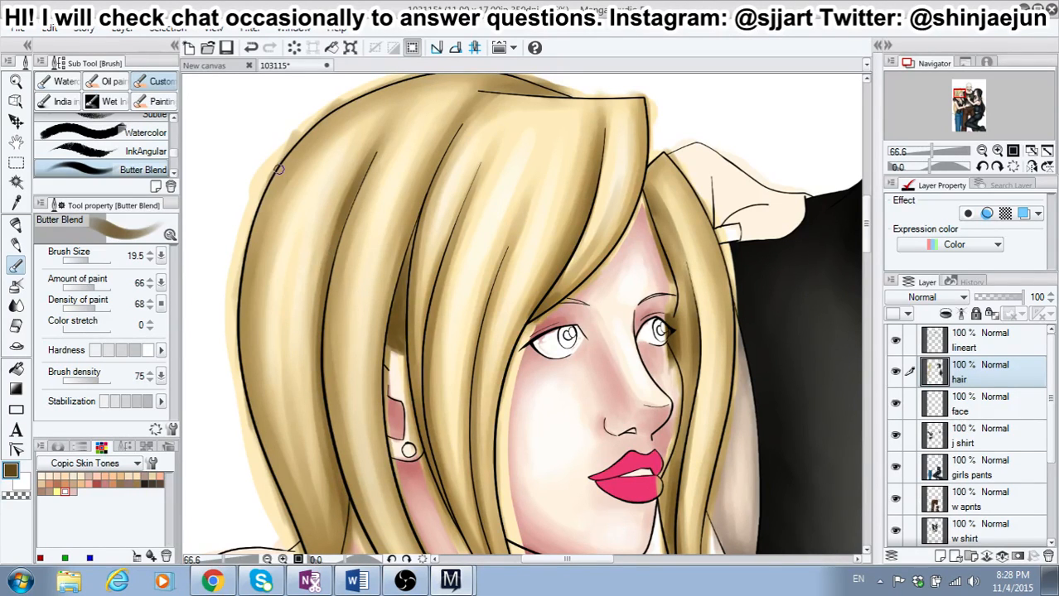
# Step: Darken the outer back edge of the blonde hair with overlapping strokes from the upper head down to the shoulder
pyautogui.moveTo(278, 174); pyautogui.dragTo(256, 247)
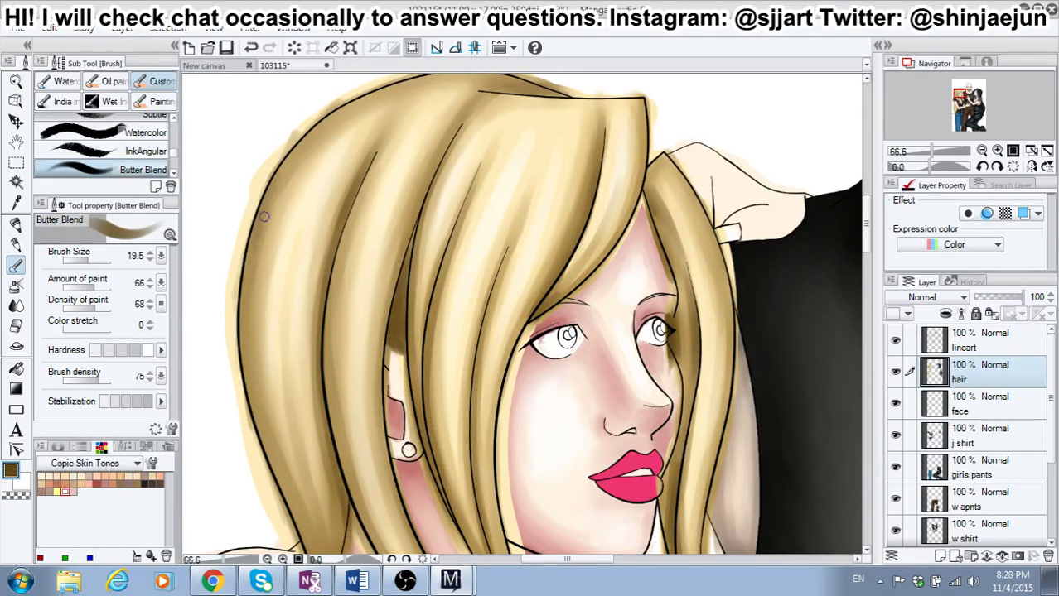
pyautogui.moveTo(267, 206); pyautogui.dragTo(249, 290)
pyautogui.moveTo(252, 253); pyautogui.dragTo(244, 328)
pyautogui.moveTo(247, 286)
pyautogui.mouseDown()
pyautogui.moveTo(243, 391)
pyautogui.moveTo(259, 431)
pyautogui.mouseUp()
pyautogui.moveTo(243, 344); pyautogui.dragTo(263, 454)
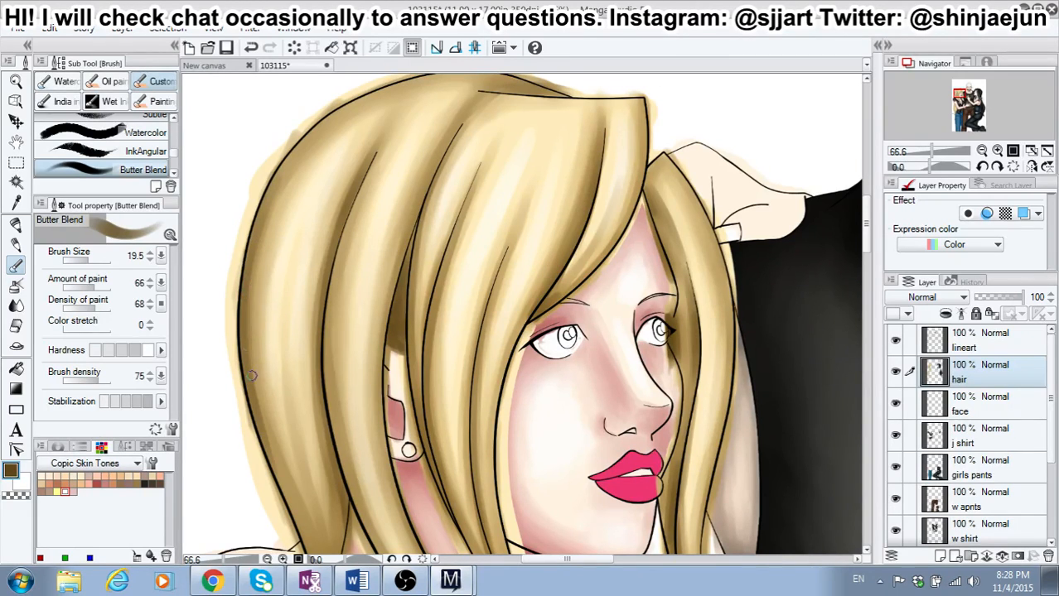
pyautogui.moveTo(248, 328); pyautogui.dragTo(278, 463)
pyautogui.moveTo(253, 368); pyautogui.dragTo(281, 486)
pyautogui.moveTo(267, 440); pyautogui.dragTo(299, 529)
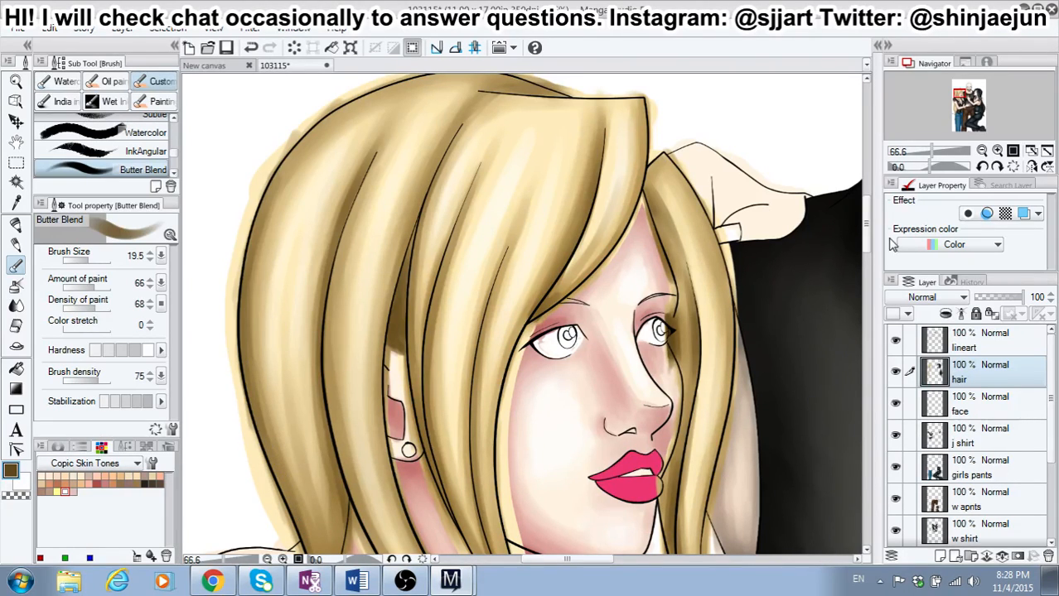
# Step: Darken the lower end of the blonde hair just above the gloved shoulder with overlapping upward strokes
pyautogui.scroll(-5, 790, 237)
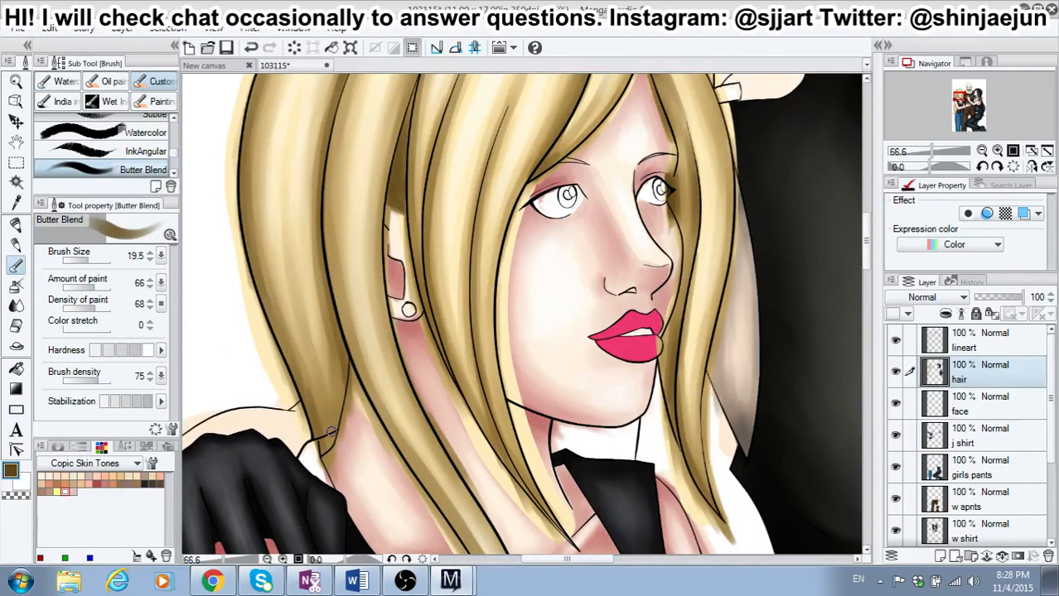
pyautogui.moveTo(332, 431); pyautogui.dragTo(307, 339)
pyautogui.moveTo(320, 413); pyautogui.dragTo(303, 320)
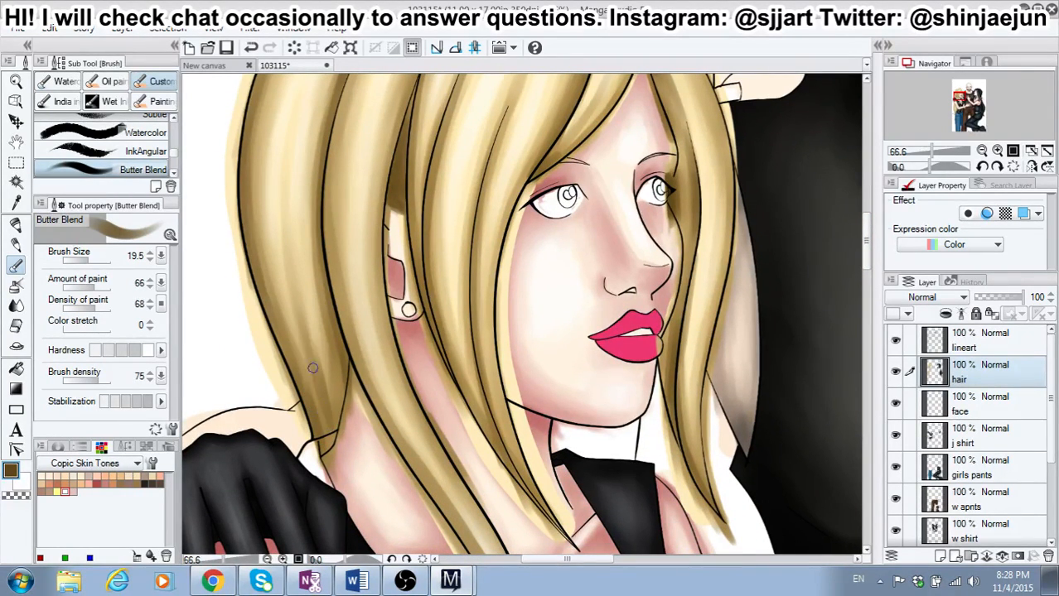
pyautogui.moveTo(311, 368); pyautogui.dragTo(296, 306)
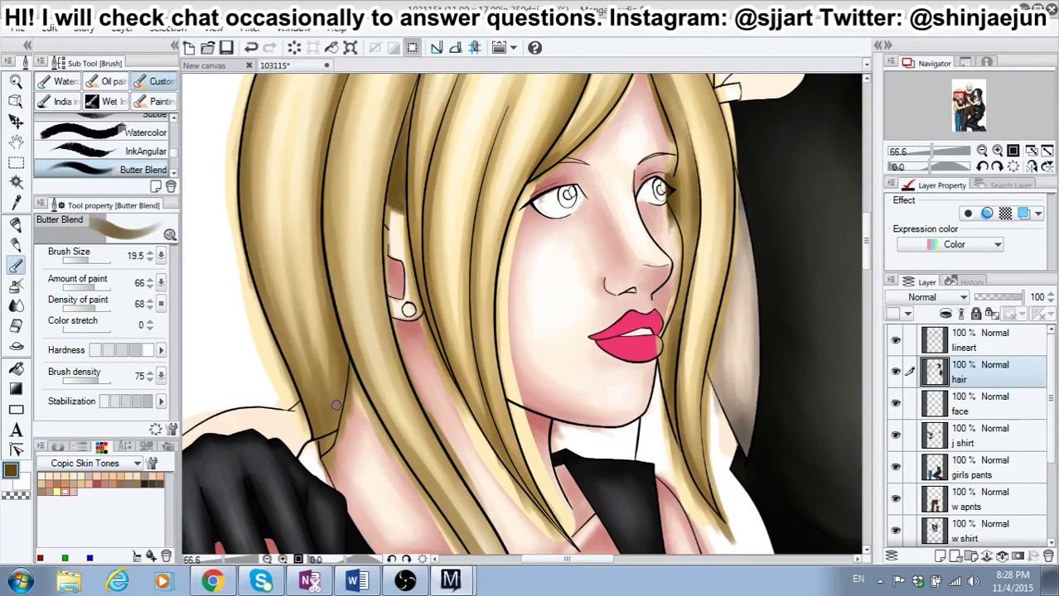
# Step: Deepen the shadow along the rear strand line running from the crown down the back of the head
pyautogui.scroll(-2, 336, 405)
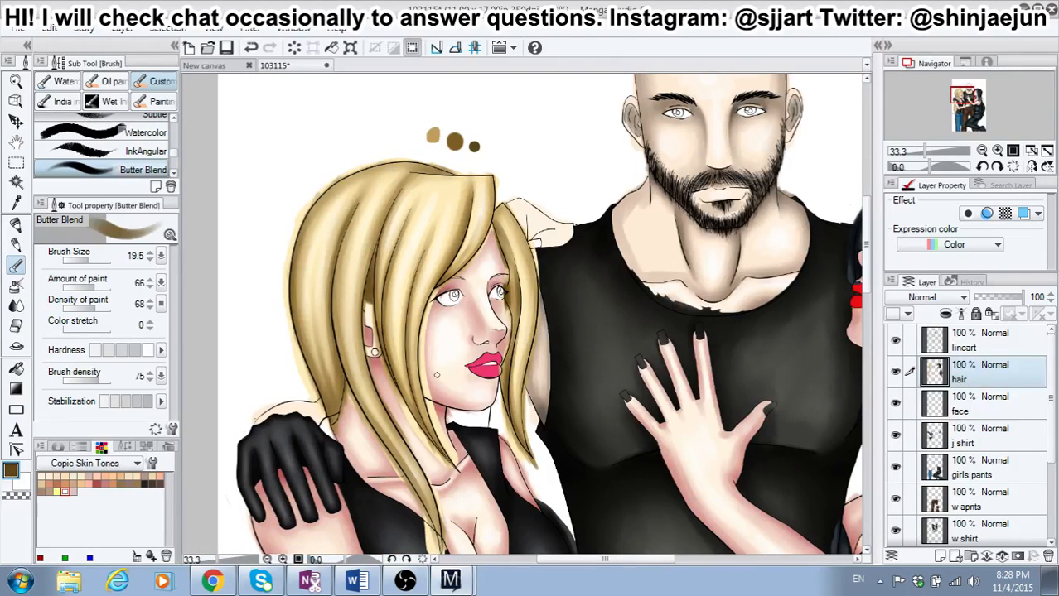
pyautogui.scroll(3, 365, 238)
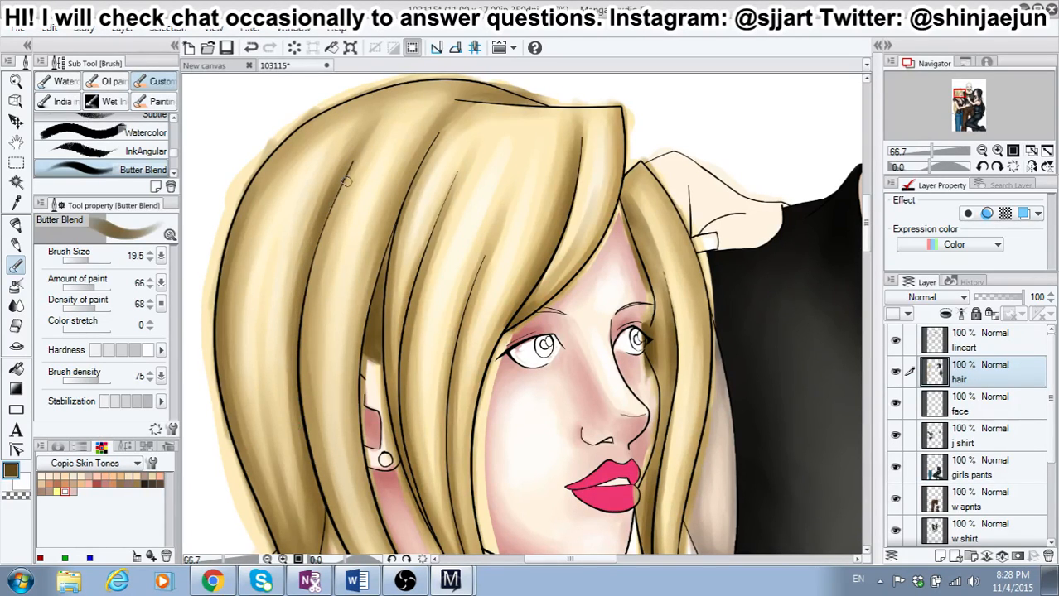
pyautogui.moveTo(313, 270); pyautogui.dragTo(301, 376)
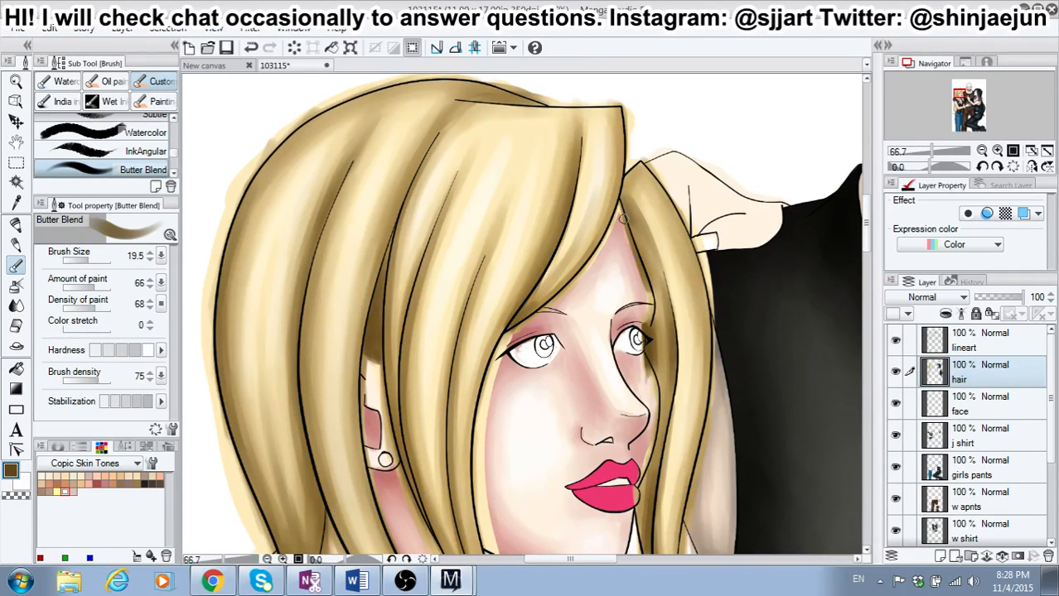
# Step: Set the brush size to 36.9 with softer hardness and shade along the parting line at the top of the fringe
pyautogui.scroll(-2, 865, 209)
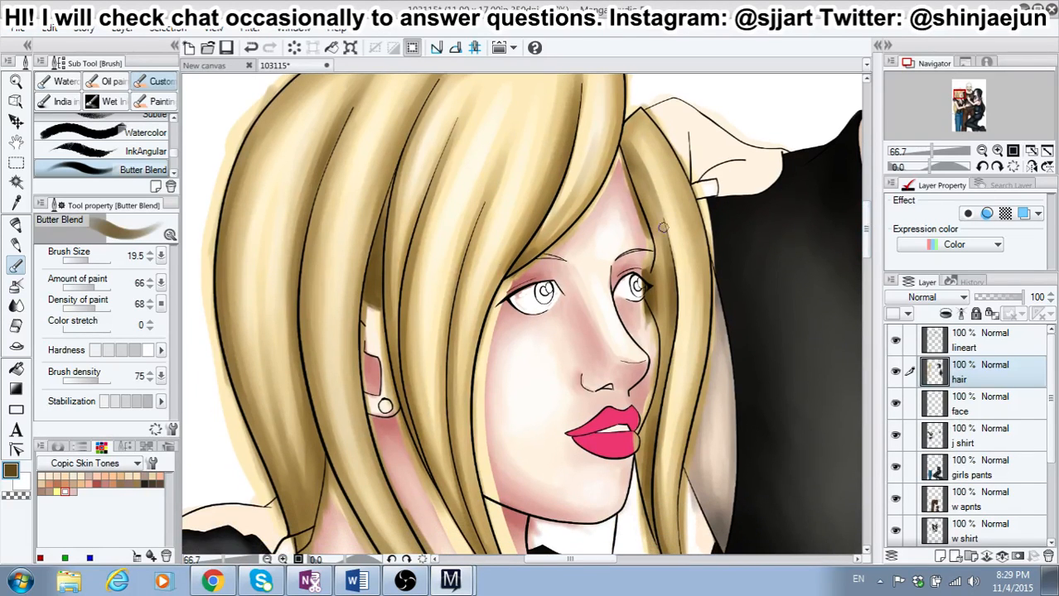
pyautogui.moveTo(89, 263); pyautogui.dragTo(93, 265)
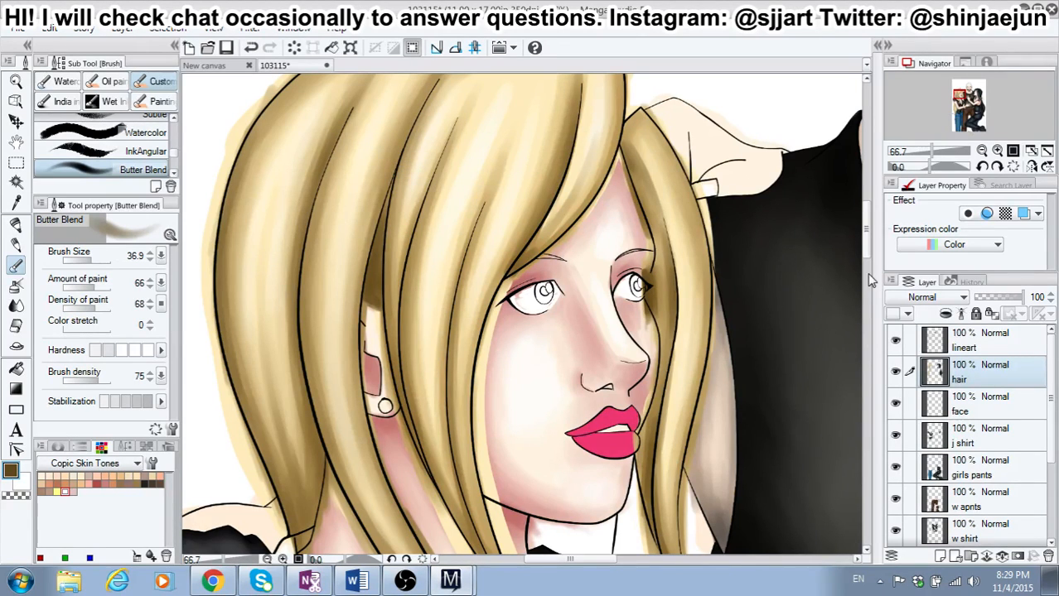
pyautogui.moveTo(866, 239)
pyautogui.mouseDown()
pyautogui.moveTo(866, 209)
pyautogui.moveTo(863, 228)
pyautogui.mouseUp()
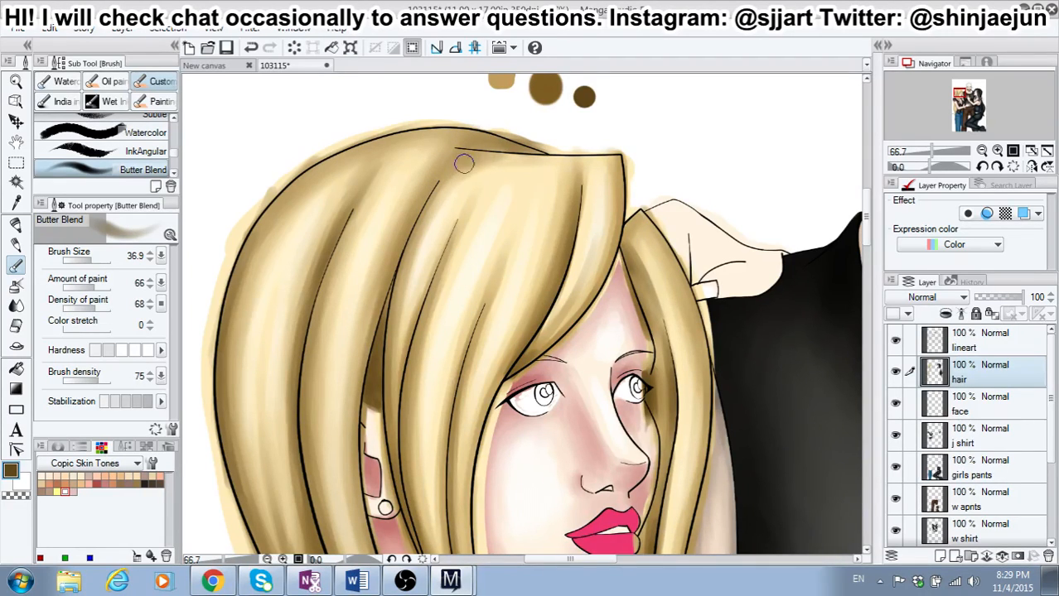
pyautogui.moveTo(456, 149); pyautogui.dragTo(530, 155)
pyautogui.moveTo(865, 204)
pyautogui.mouseDown()
pyautogui.moveTo(868, 239)
pyautogui.moveTo(862, 205)
pyautogui.mouseUp()
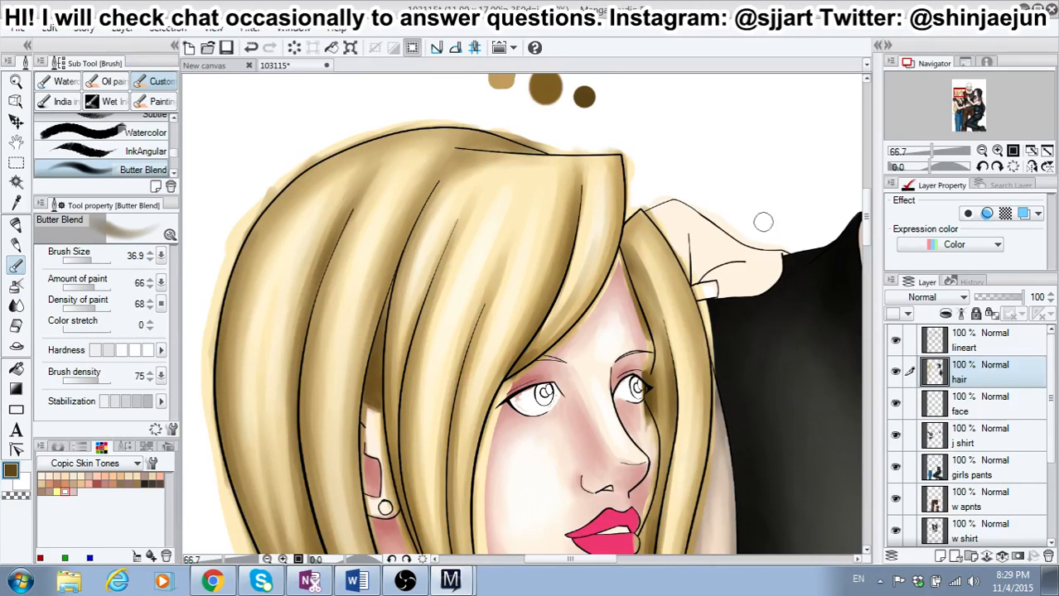
pyautogui.moveTo(866, 206); pyautogui.dragTo(871, 225)
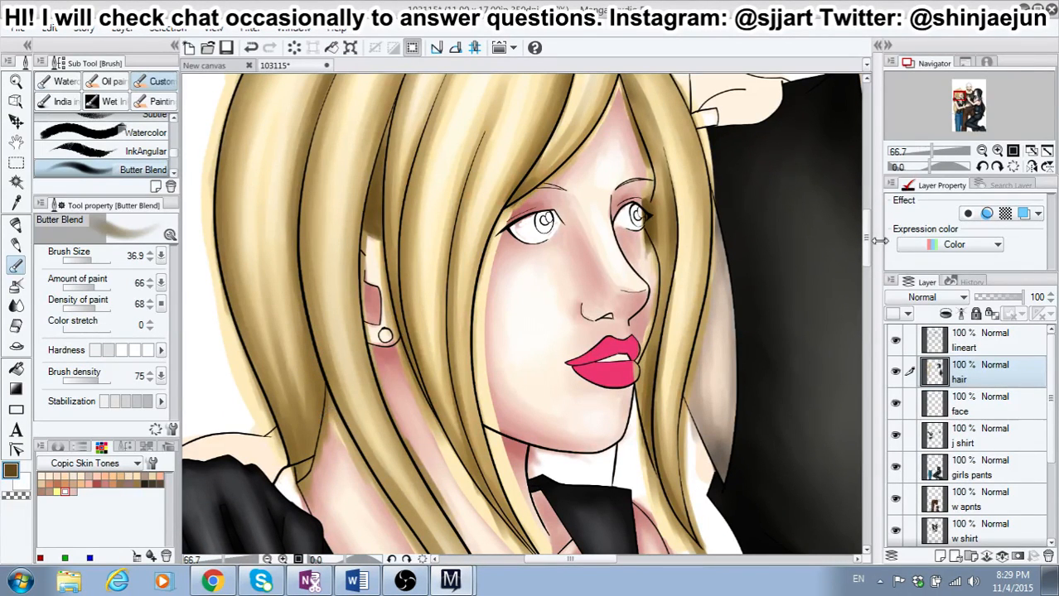
# Step: Raise the brush hardness, set the size to 26.8 and shade along the inner strand line of the hair hanging beside the waist
pyautogui.moveTo(867, 232); pyautogui.dragTo(876, 340)
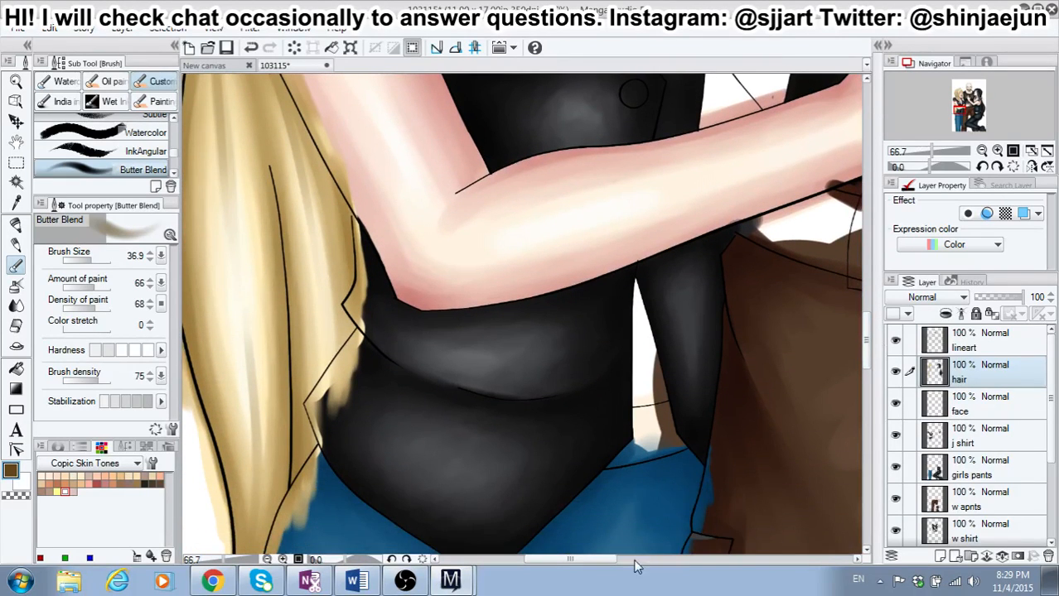
pyautogui.moveTo(612, 560); pyautogui.dragTo(599, 558)
pyautogui.click(134, 352)
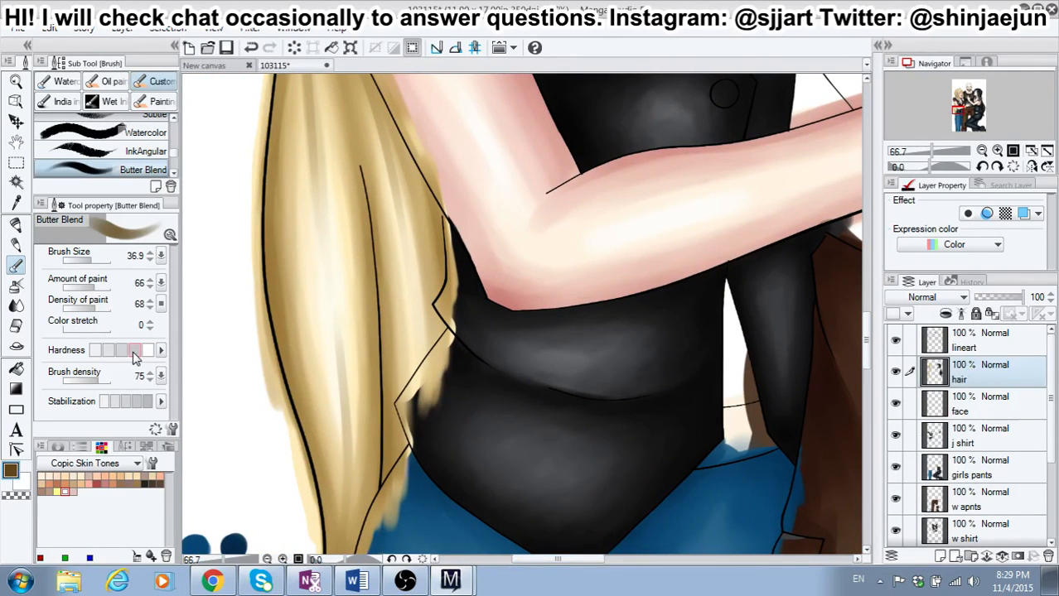
pyautogui.moveTo(91, 261); pyautogui.dragTo(92, 263)
pyautogui.moveTo(366, 197); pyautogui.dragTo(379, 364)
pyautogui.moveTo(377, 285); pyautogui.dragTo(386, 414)
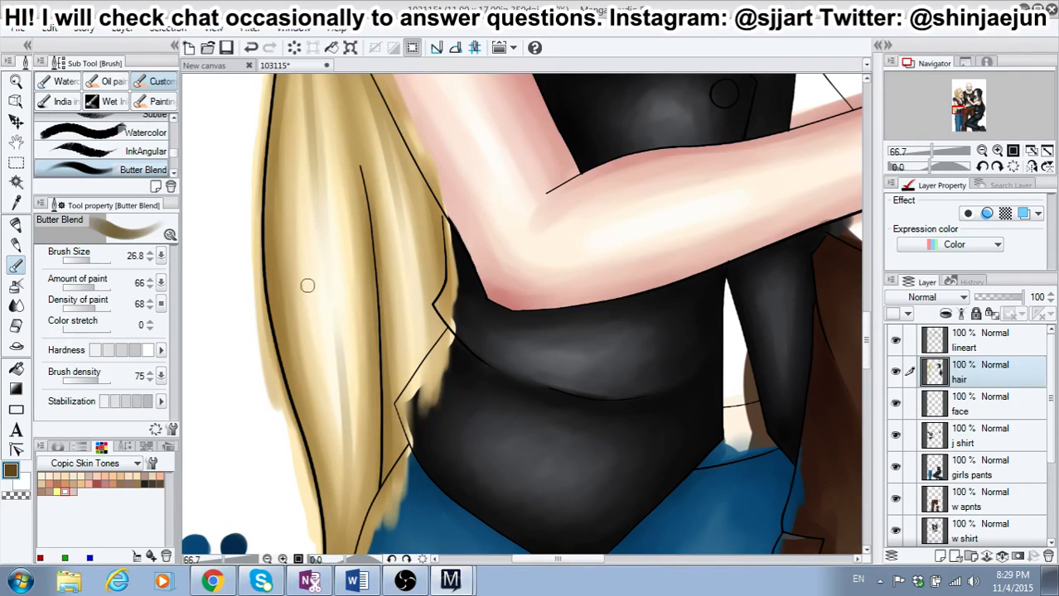
# Step: Darken the outer back edge of the hanging hair from waist level down toward the hip
pyautogui.moveTo(267, 255); pyautogui.dragTo(276, 318)
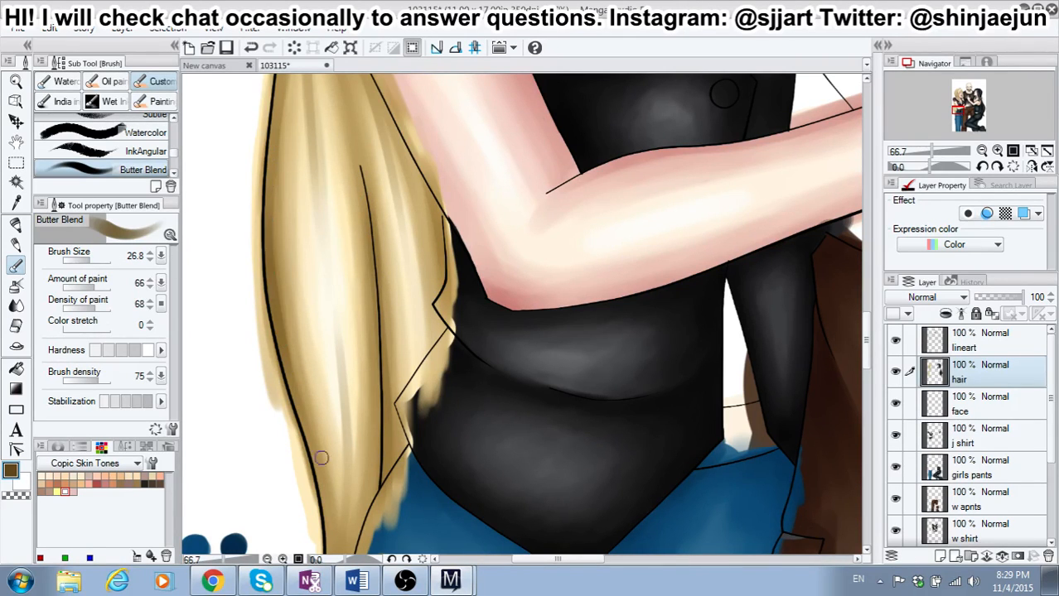
pyautogui.moveTo(303, 437); pyautogui.dragTo(327, 538)
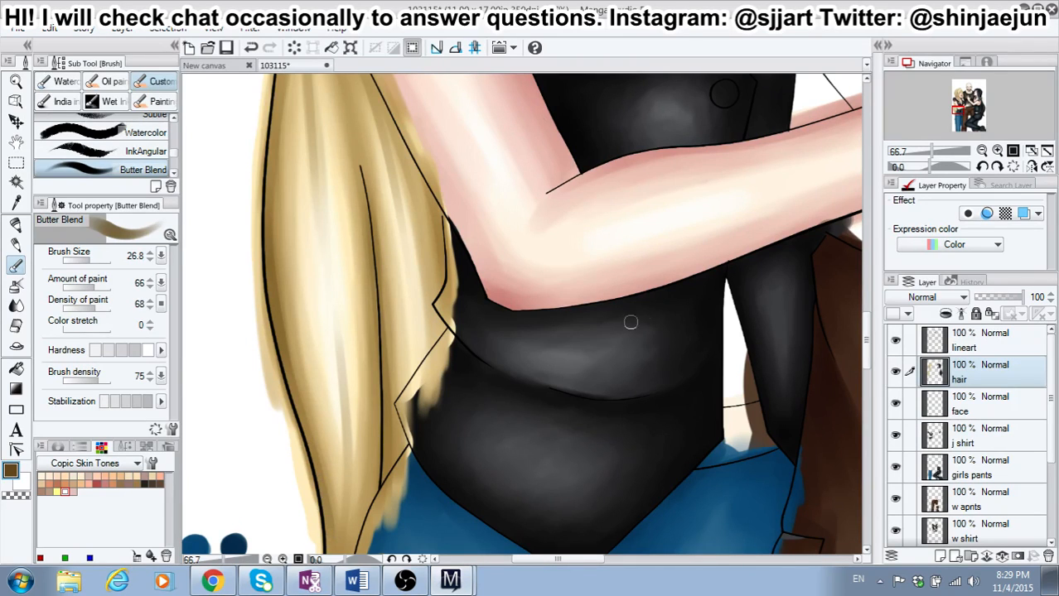
pyautogui.scroll(-3, 862, 331)
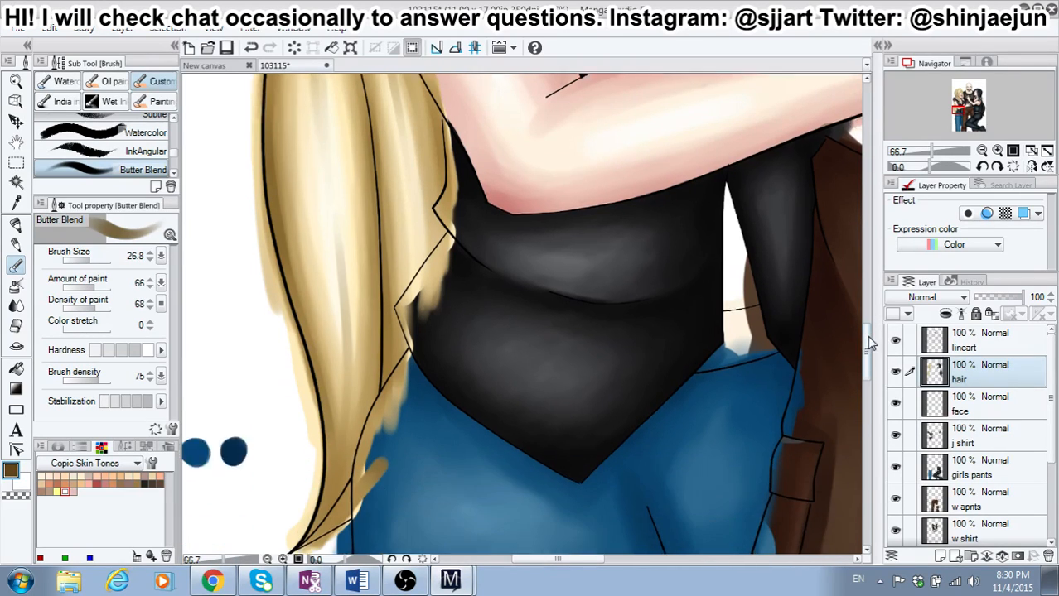
# Step: Shade the pointed tip of the hanging hair over the blue jeans with overlapping dark brown strokes
pyautogui.moveTo(303, 454); pyautogui.dragTo(358, 360)
pyautogui.moveTo(319, 430); pyautogui.dragTo(327, 336)
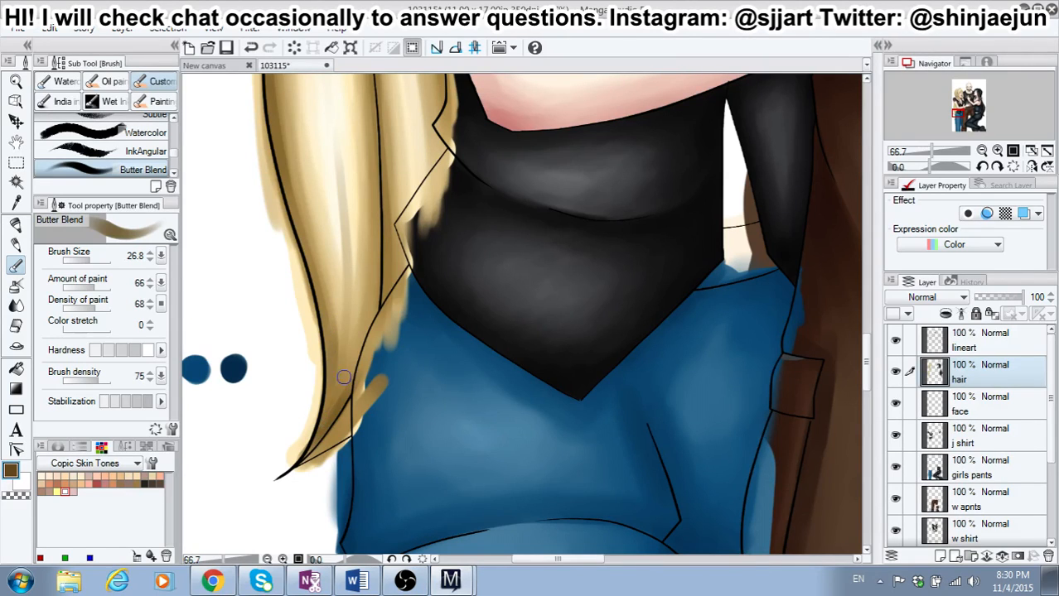
pyautogui.moveTo(324, 428); pyautogui.dragTo(371, 406)
pyautogui.moveTo(319, 456); pyautogui.dragTo(366, 415)
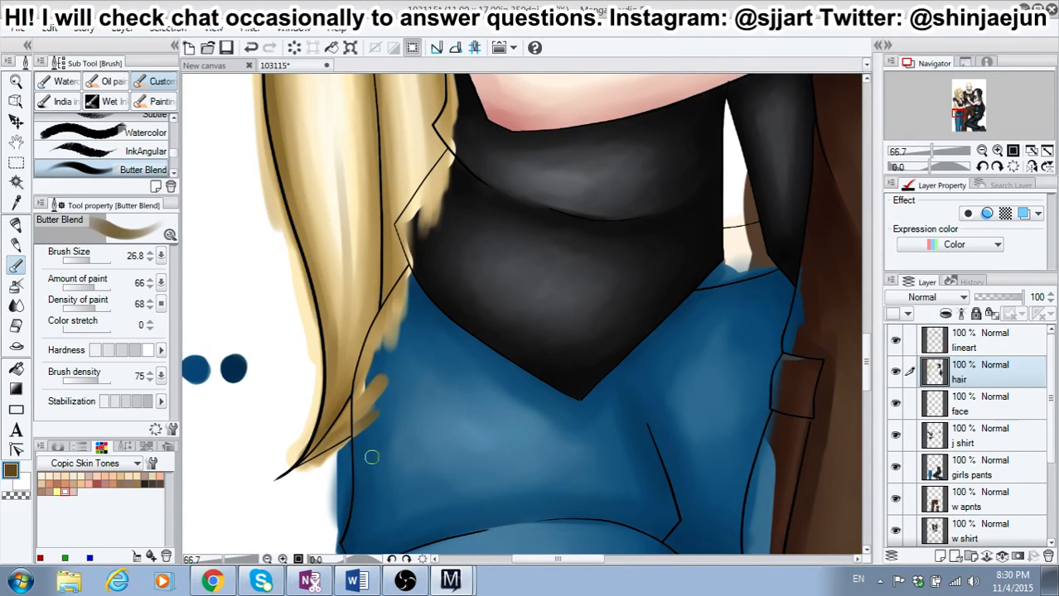
pyautogui.moveTo(329, 446)
pyautogui.mouseDown()
pyautogui.moveTo(363, 424)
pyautogui.moveTo(369, 404)
pyautogui.mouseUp()
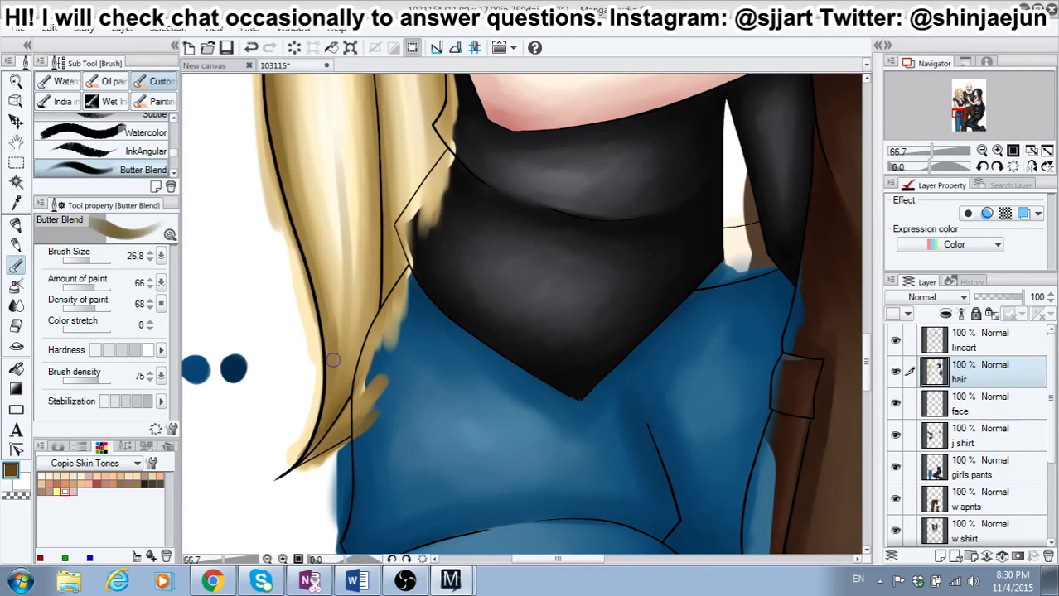
# Step: Deepen the shadow between the hair tip and the inner strand line along the edge facing the jeans
pyautogui.moveTo(333, 356); pyautogui.dragTo(334, 336)
pyautogui.moveTo(334, 391); pyautogui.dragTo(371, 300)
pyautogui.moveTo(360, 352); pyautogui.dragTo(377, 240)
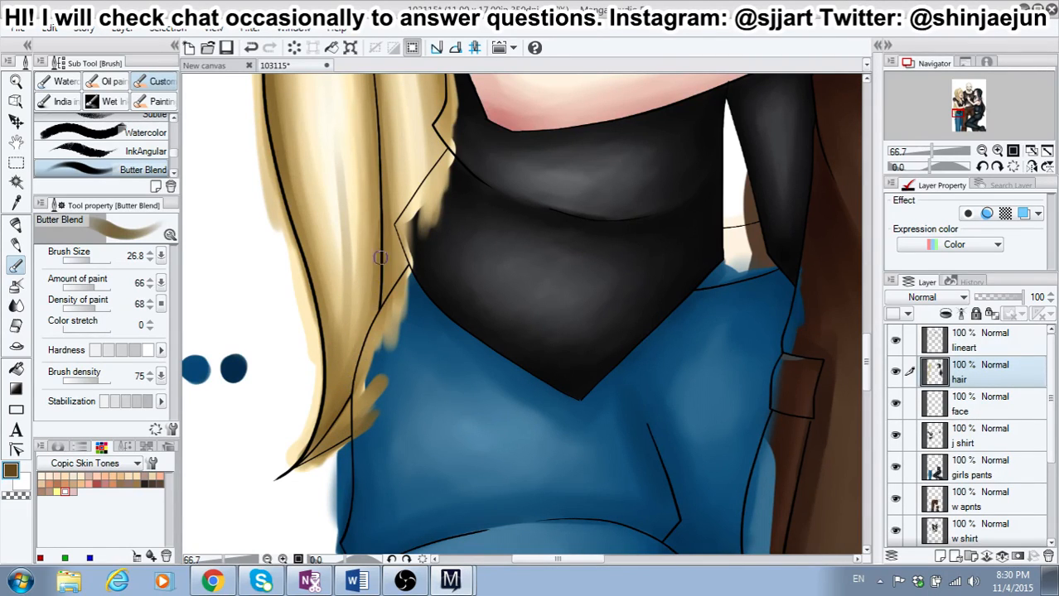
pyautogui.moveTo(377, 282); pyautogui.dragTo(362, 334)
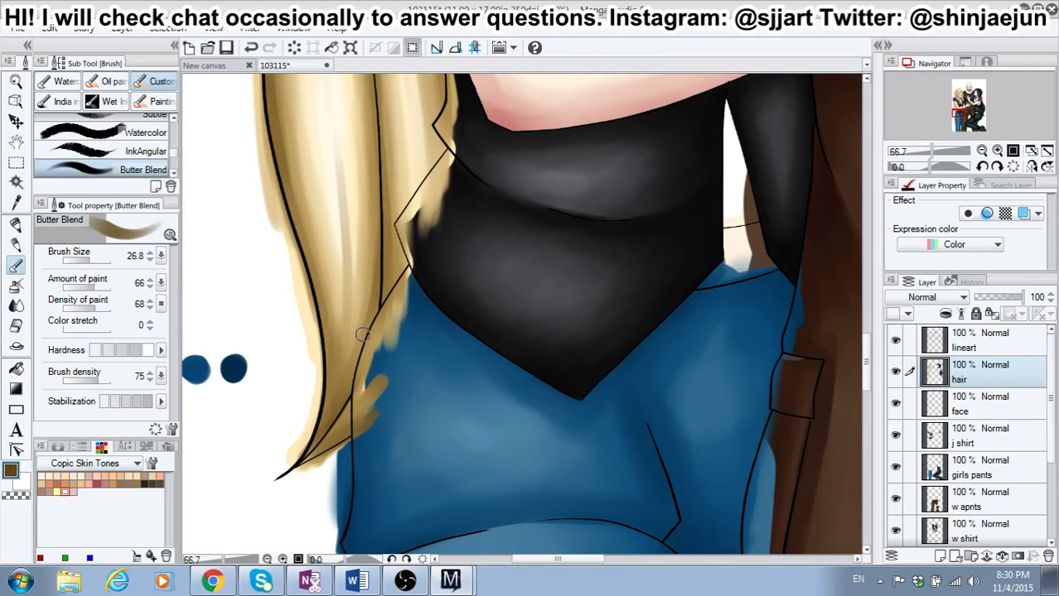
pyautogui.moveTo(375, 280); pyautogui.dragTo(338, 388)
# Step: Shade the narrow top of the hanging hair behind the upper arm and down along its outer edge
pyautogui.moveTo(867, 345); pyautogui.dragTo(867, 310)
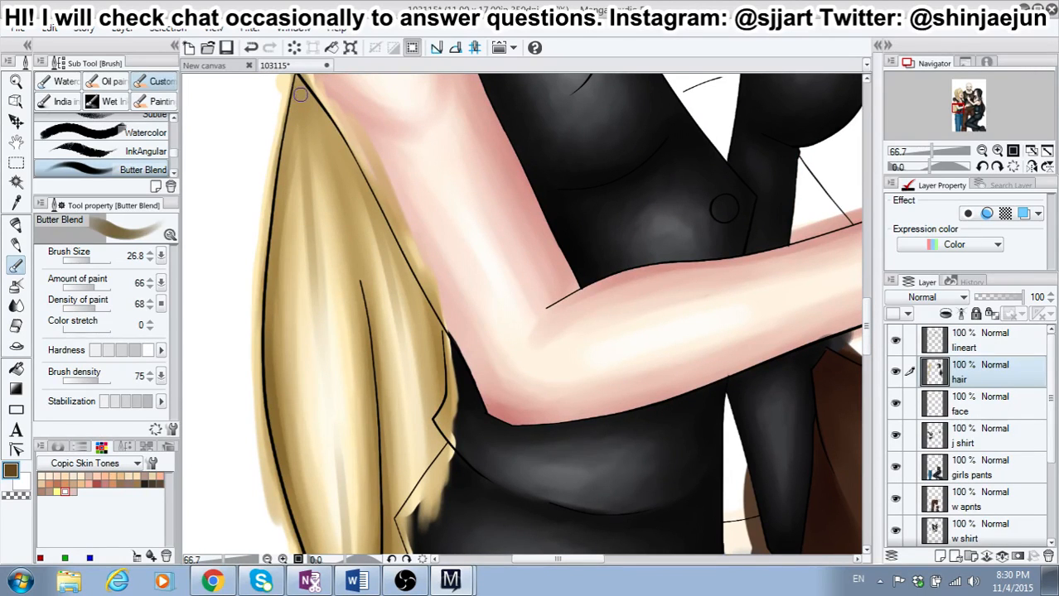
pyautogui.moveTo(297, 83); pyautogui.dragTo(314, 168)
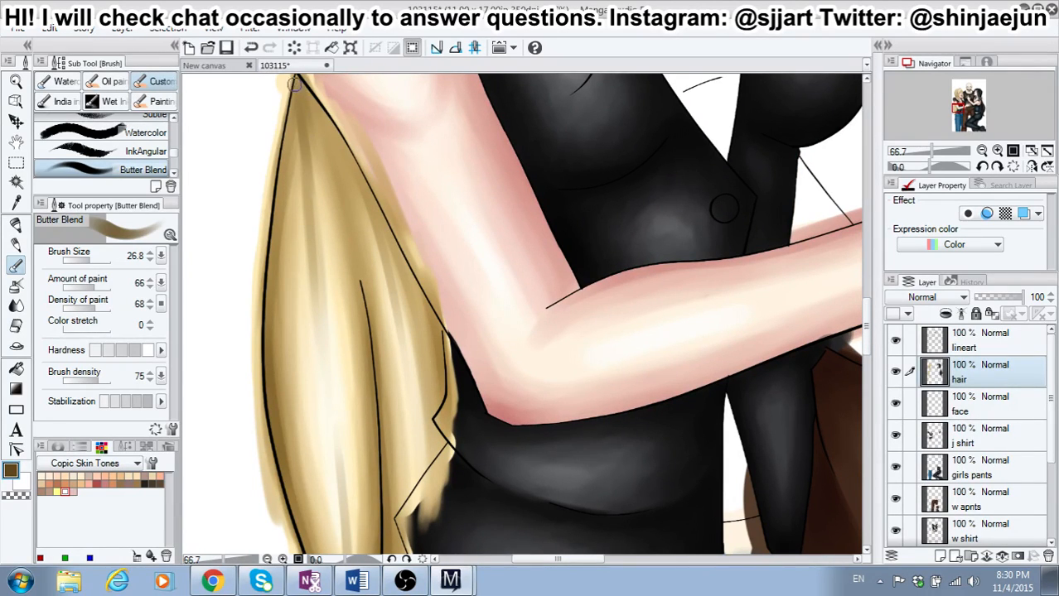
pyautogui.moveTo(290, 114); pyautogui.dragTo(270, 240)
pyautogui.moveTo(294, 145); pyautogui.dragTo(276, 287)
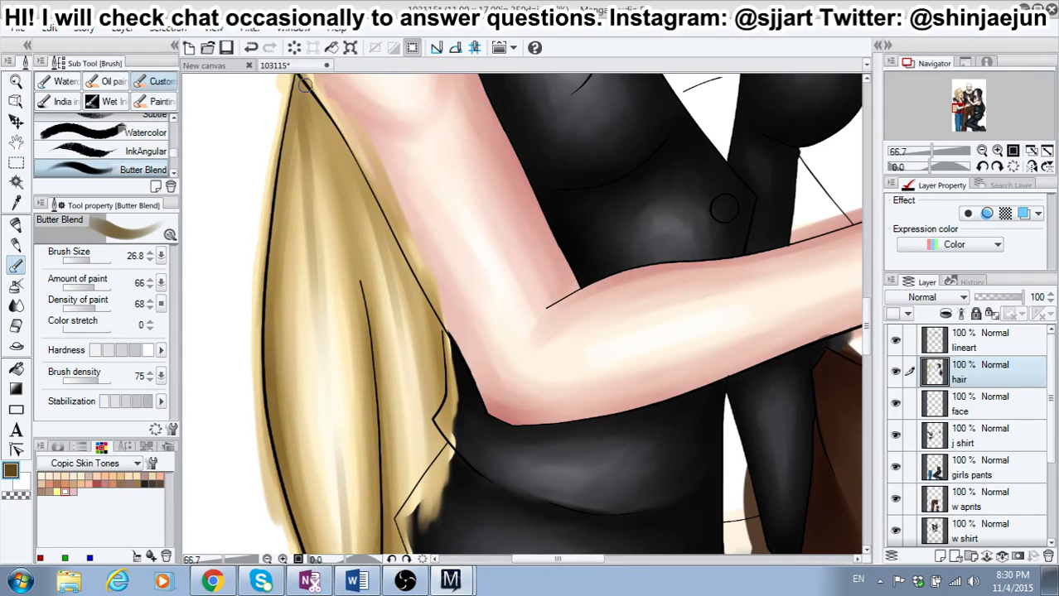
# Step: Deepen the shadow beside the upper arm and through the middle strands at the top of the hanging hair
pyautogui.moveTo(331, 140); pyautogui.dragTo(341, 172)
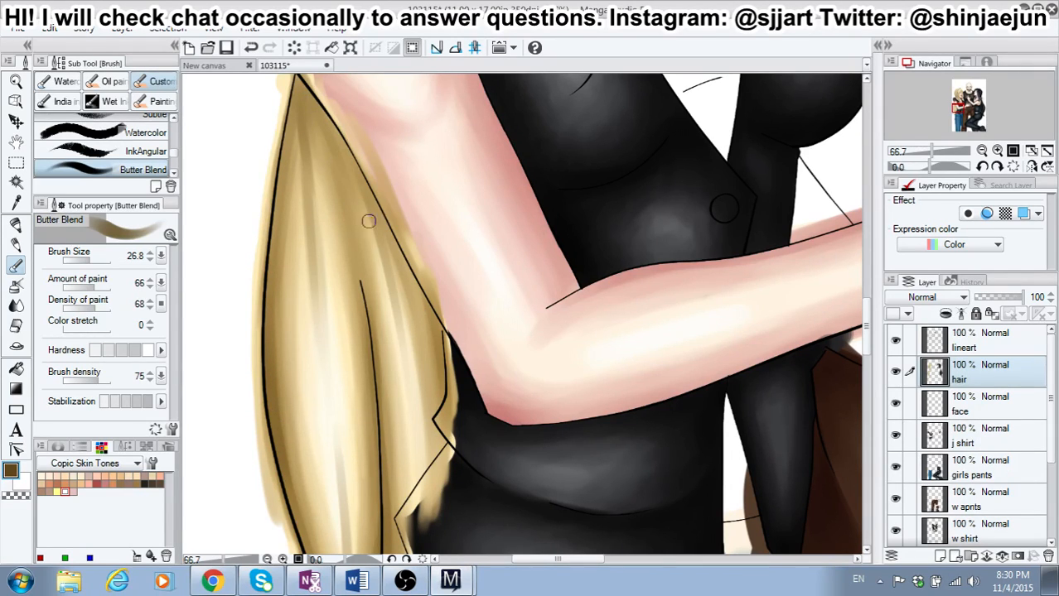
pyautogui.moveTo(346, 212); pyautogui.dragTo(363, 278)
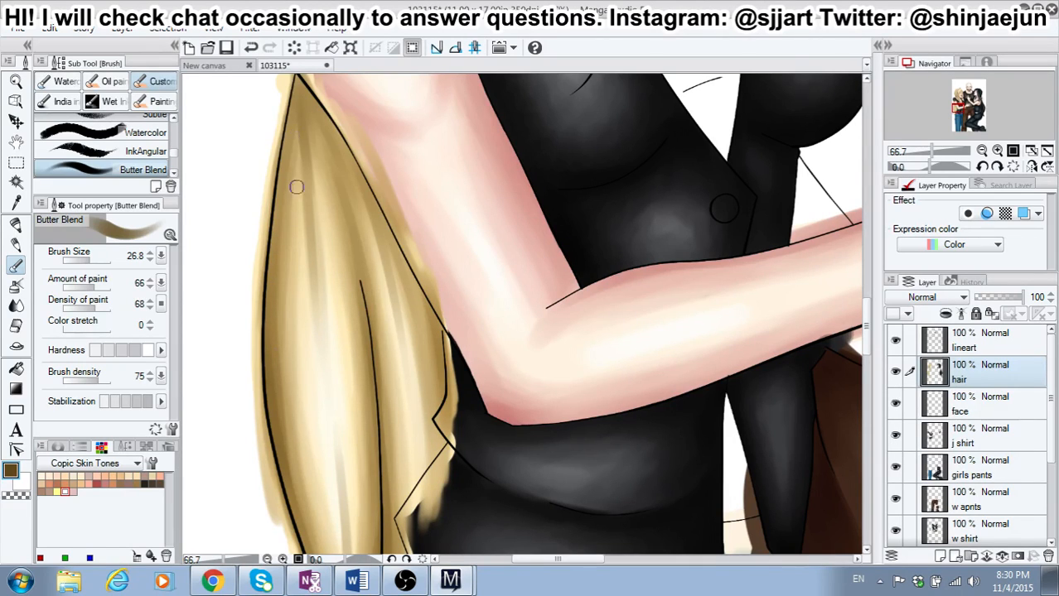
pyautogui.moveTo(296, 135); pyautogui.dragTo(300, 207)
pyautogui.moveTo(302, 121); pyautogui.dragTo(315, 210)
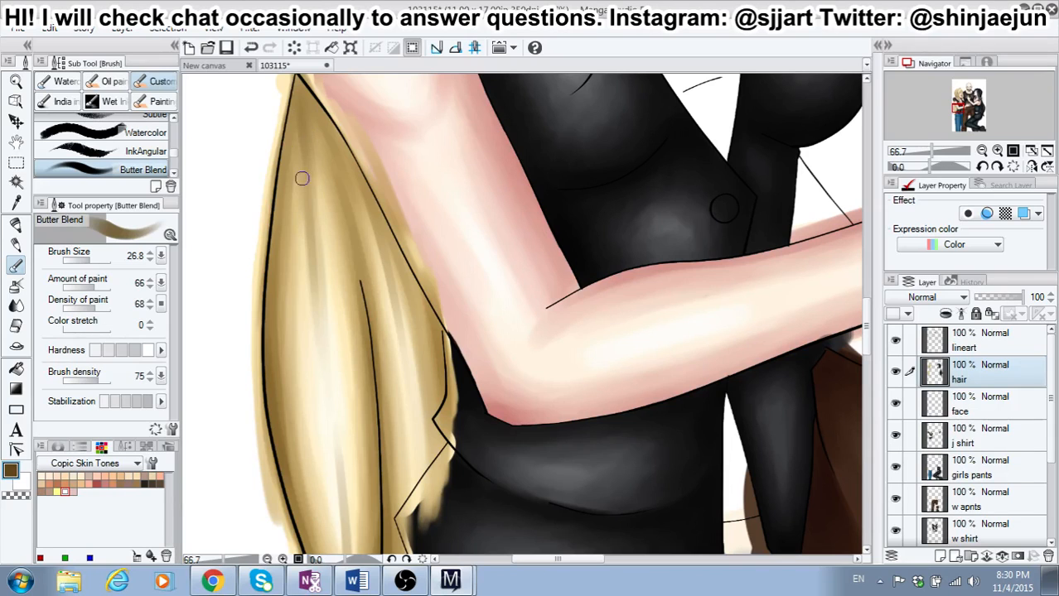
# Step: Select the blonde girl's face area on the lineart layer using the Magic wand set to the reference layer
pyautogui.scroll(-5, 314, 356)
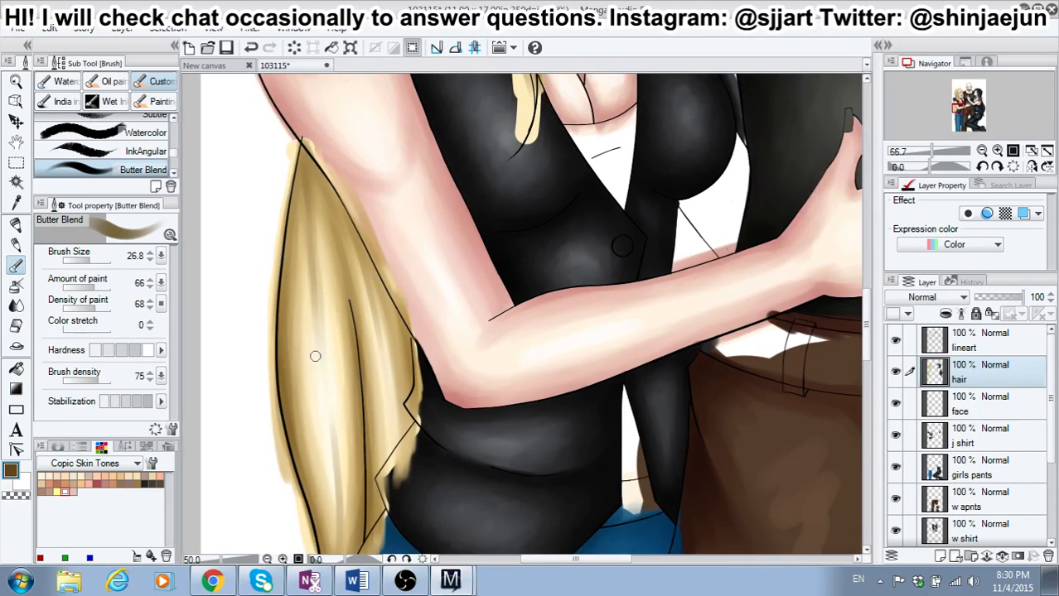
pyautogui.scroll(-2, 315, 356)
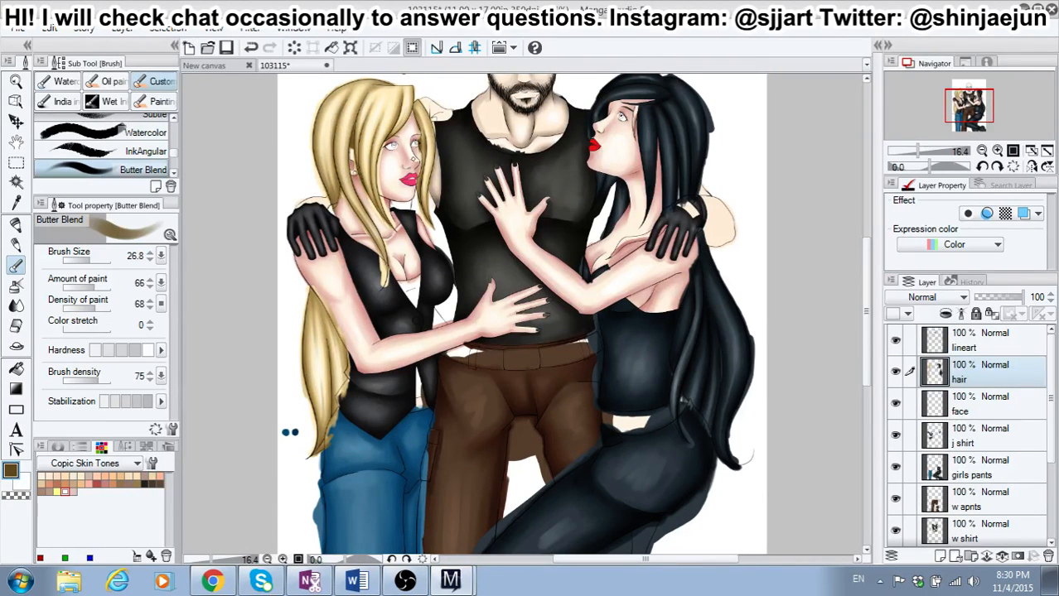
pyautogui.scroll(3, 406, 160)
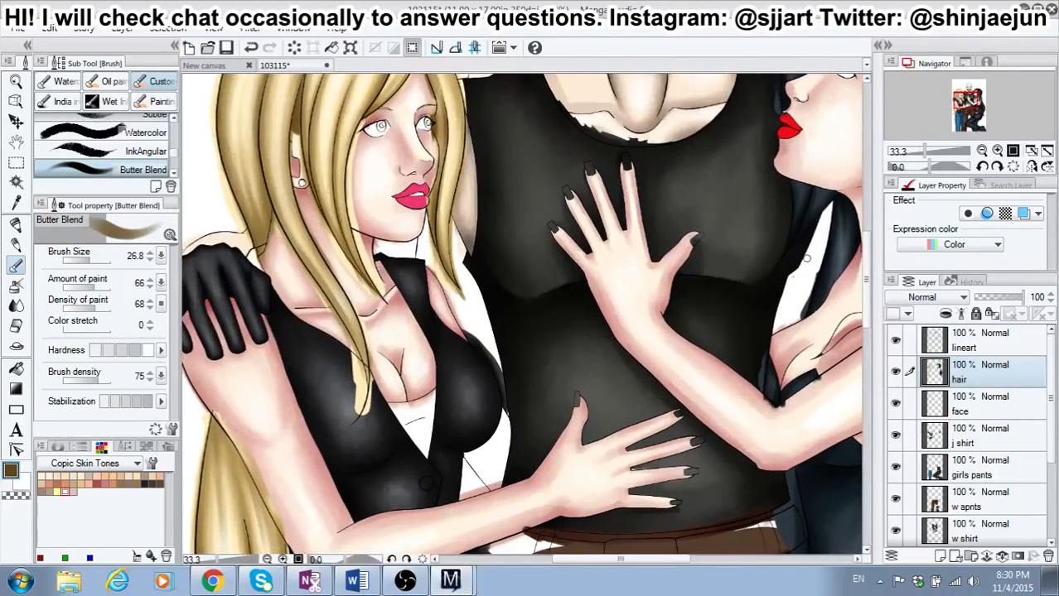
pyautogui.moveTo(867, 286); pyautogui.dragTo(867, 260)
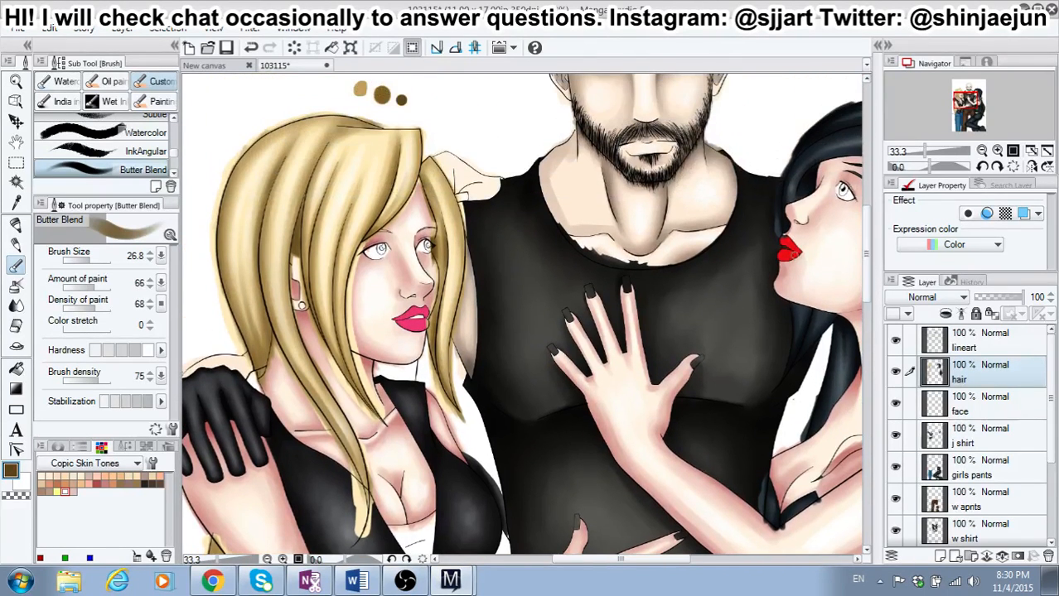
pyautogui.scroll(1, 437, 262)
pyautogui.click(976, 338)
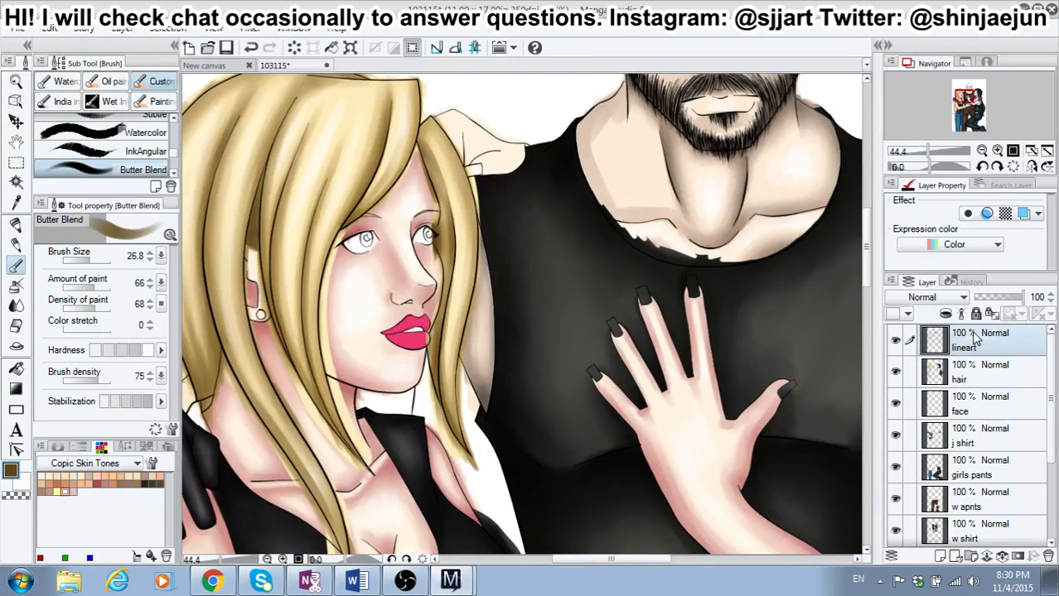
pyautogui.click(17, 184)
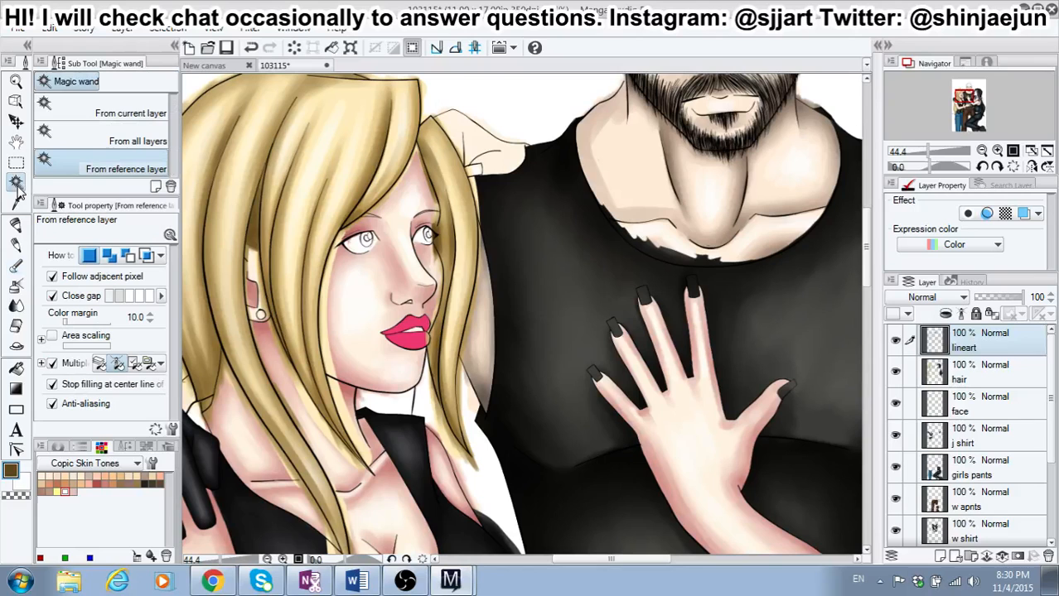
pyautogui.click(356, 326)
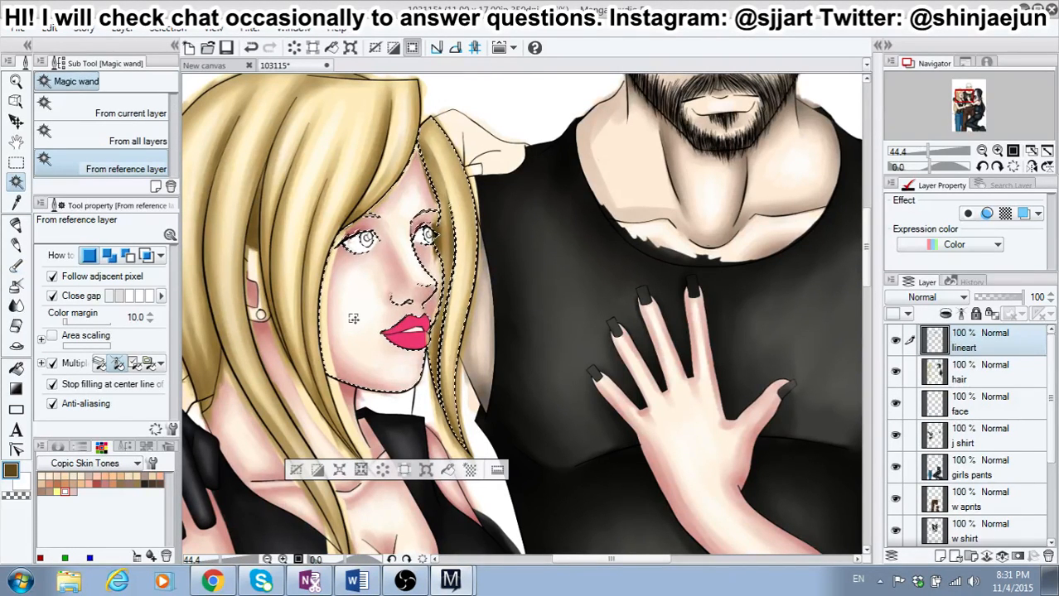
pyautogui.hotkey('ctrl', 'd')
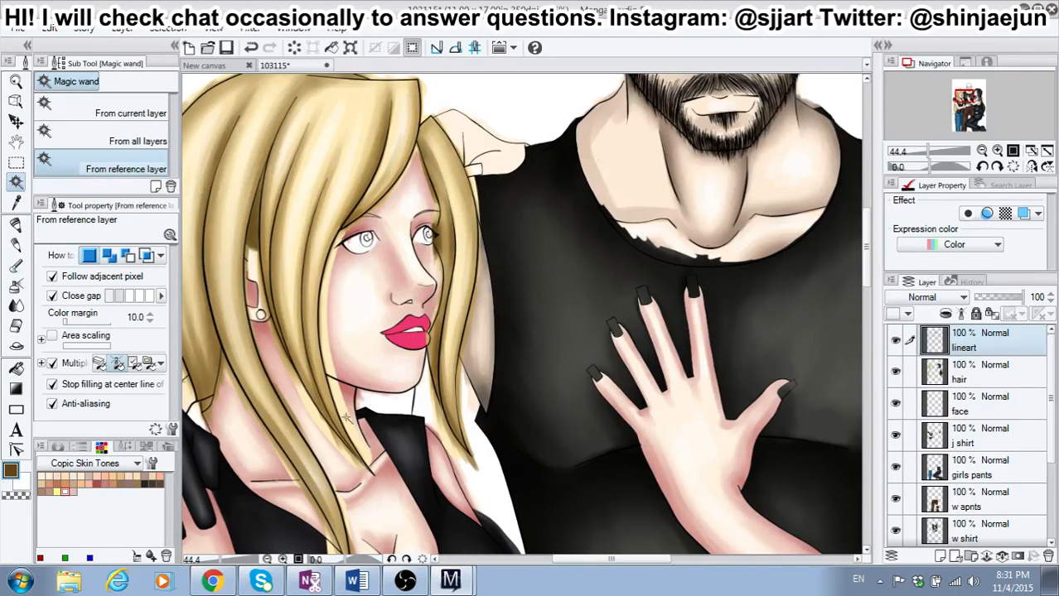
pyautogui.click(285, 386)
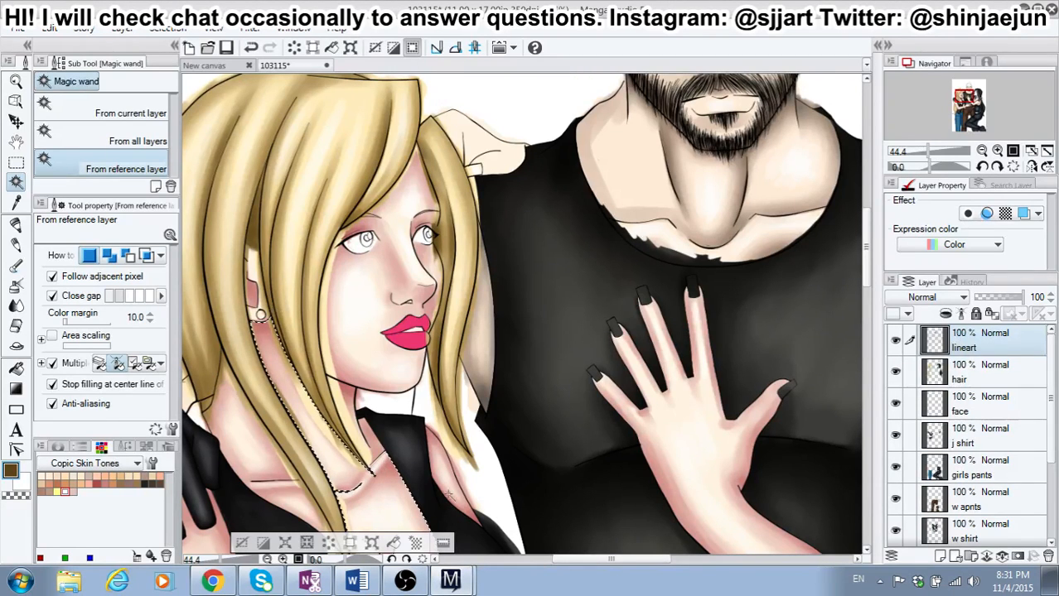
pyautogui.moveTo(570, 562); pyautogui.dragTo(531, 563)
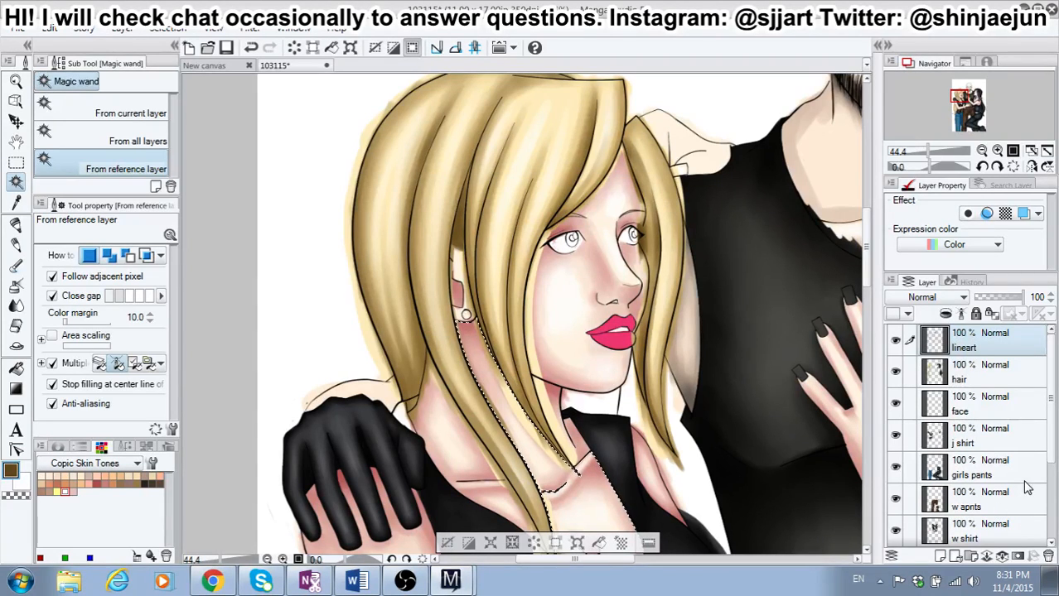
# Step: On the hair layer with nothing selected, erase the hair color spilling onto the far side of the blonde girl's face, from brow to lips, with the Hard eraser
pyautogui.click(994, 386)
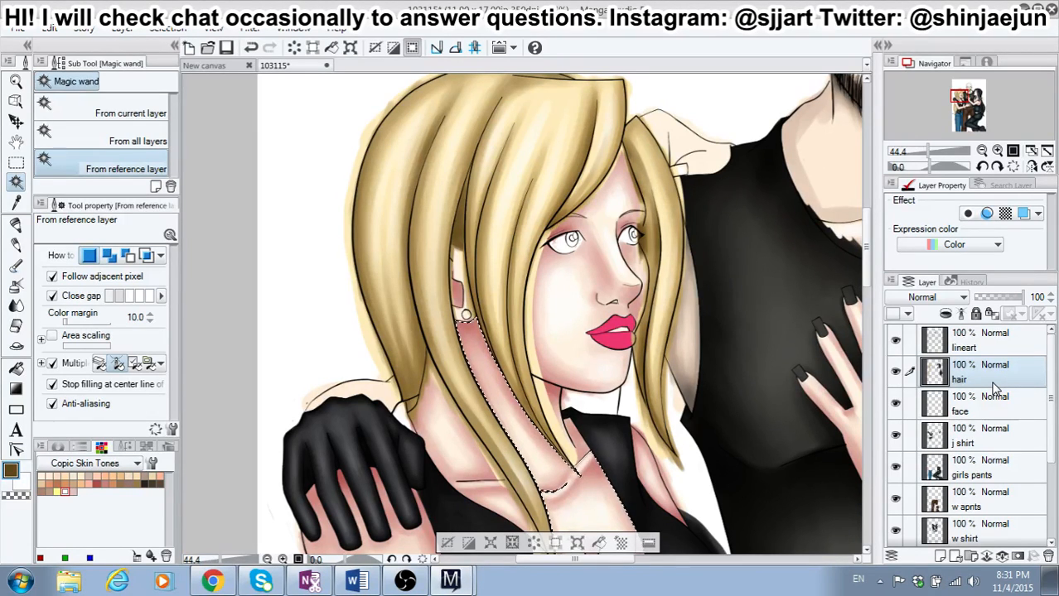
pyautogui.hotkey('ctrl', 'd')
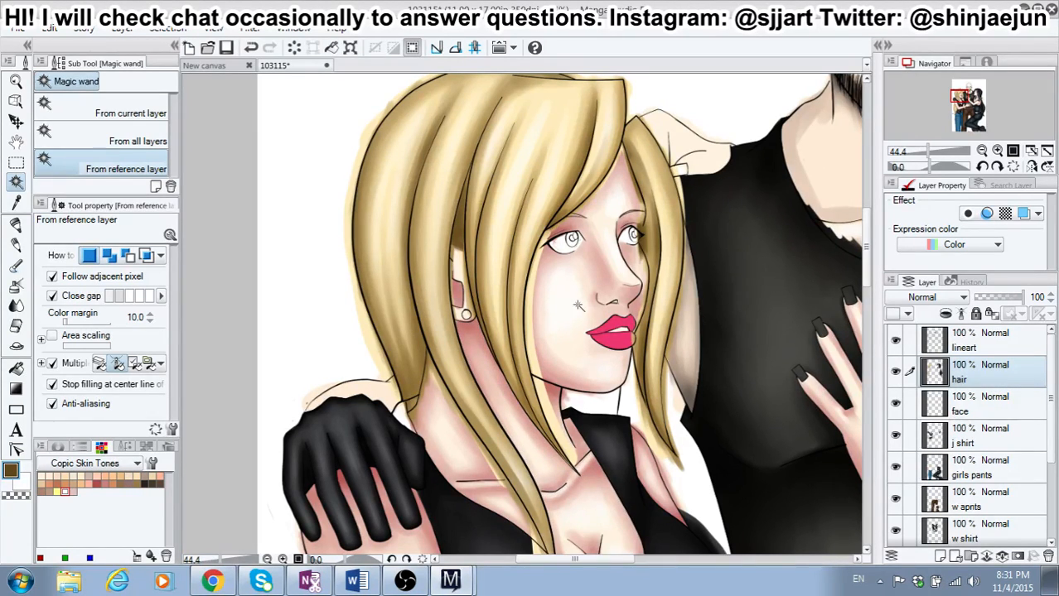
pyautogui.scroll(2, 578, 306)
pyautogui.scroll(3, 634, 235)
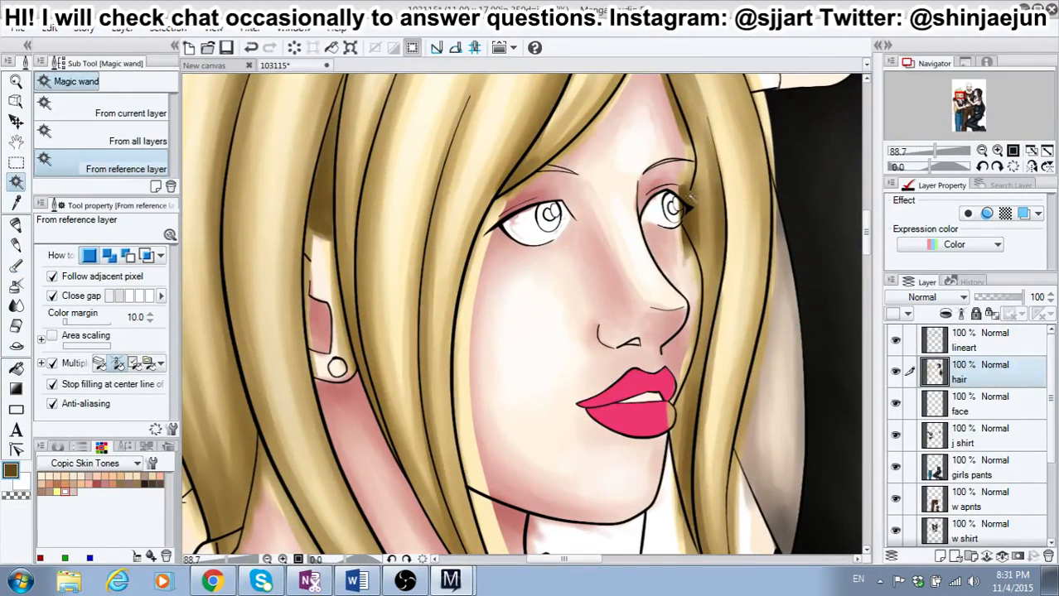
pyautogui.click(15, 325)
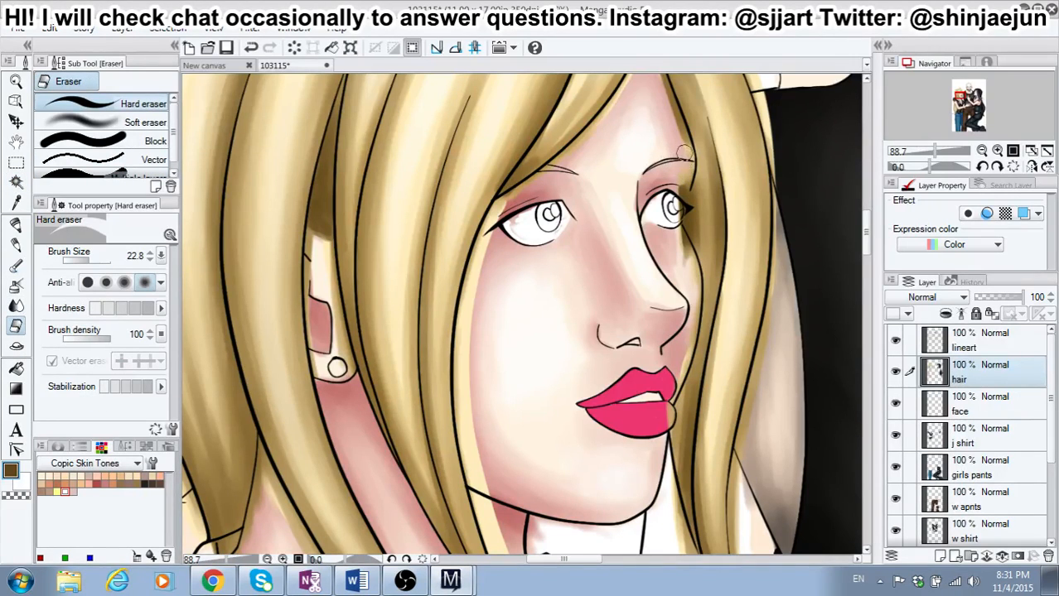
pyautogui.moveTo(687, 167); pyautogui.dragTo(683, 179)
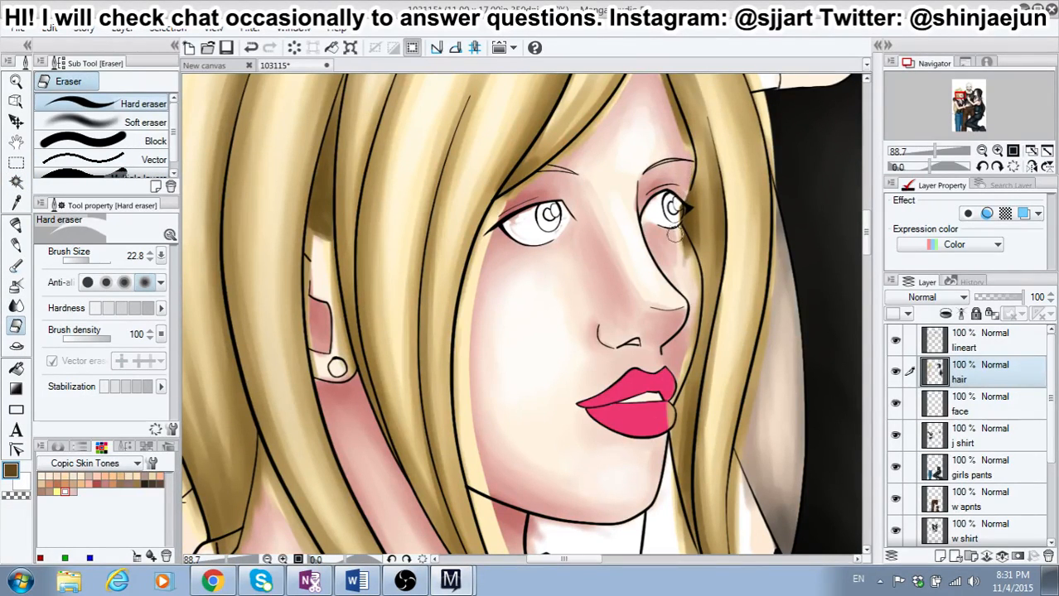
pyautogui.moveTo(680, 236); pyautogui.dragTo(691, 274)
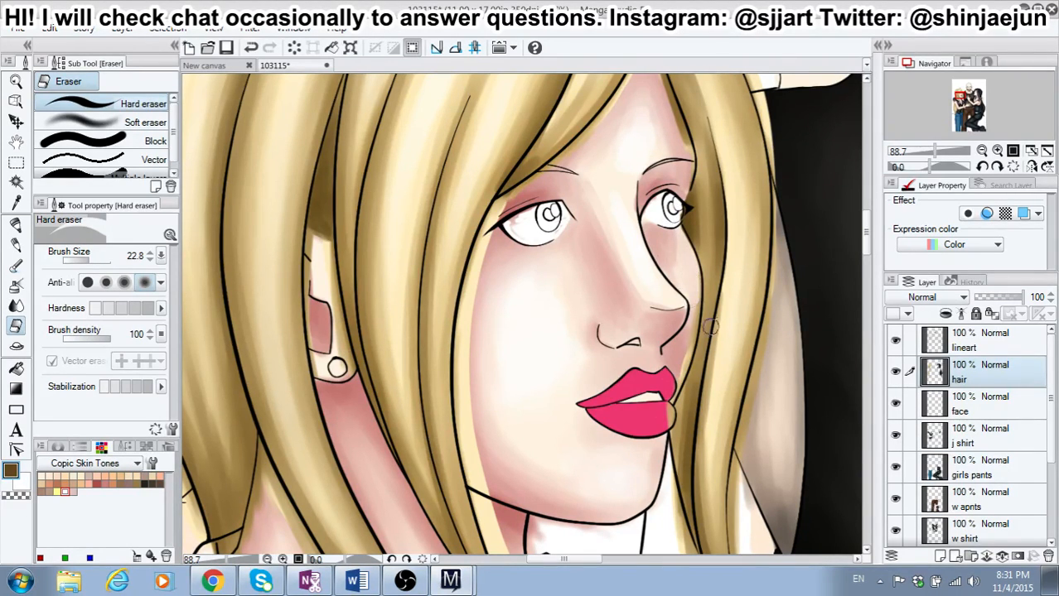
pyautogui.moveTo(692, 321); pyautogui.dragTo(665, 411)
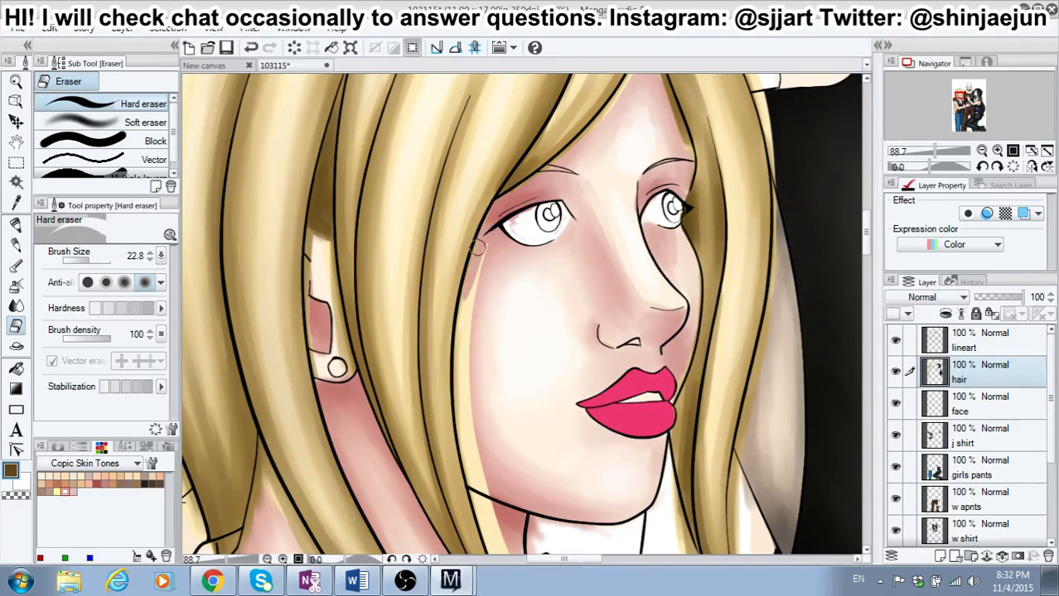
# Step: Erase the hair color overlapping the blonde girl's near cheek, the fringe edge, and both sides of her forehead
pyautogui.moveTo(462, 313)
pyautogui.mouseDown()
pyautogui.moveTo(468, 474)
pyautogui.moveTo(457, 396)
pyautogui.moveTo(459, 427)
pyautogui.moveTo(472, 476)
pyautogui.moveTo(475, 265)
pyautogui.mouseUp()
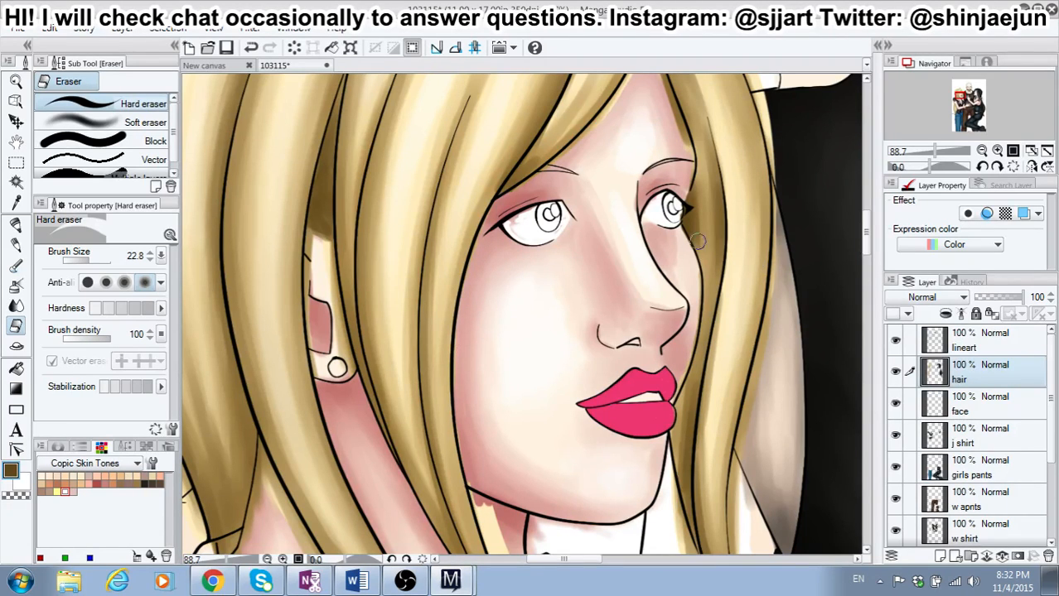
pyautogui.scroll(3, 866, 244)
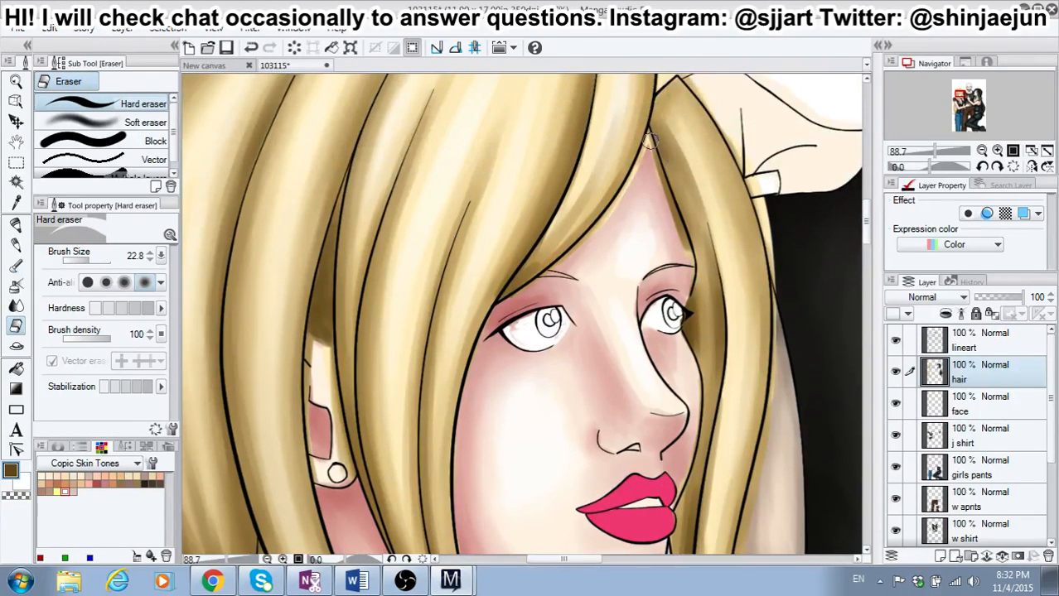
pyautogui.moveTo(648, 137)
pyautogui.mouseDown()
pyautogui.moveTo(610, 225)
pyautogui.moveTo(632, 178)
pyautogui.moveTo(589, 242)
pyautogui.moveTo(614, 206)
pyautogui.moveTo(540, 280)
pyautogui.mouseUp()
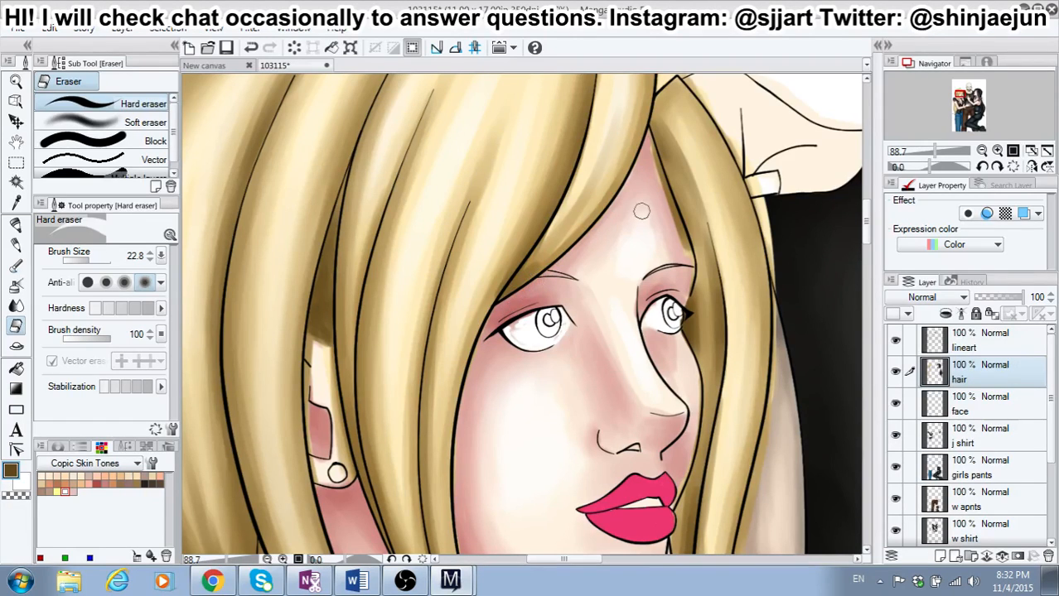
pyautogui.moveTo(647, 146); pyautogui.dragTo(684, 257)
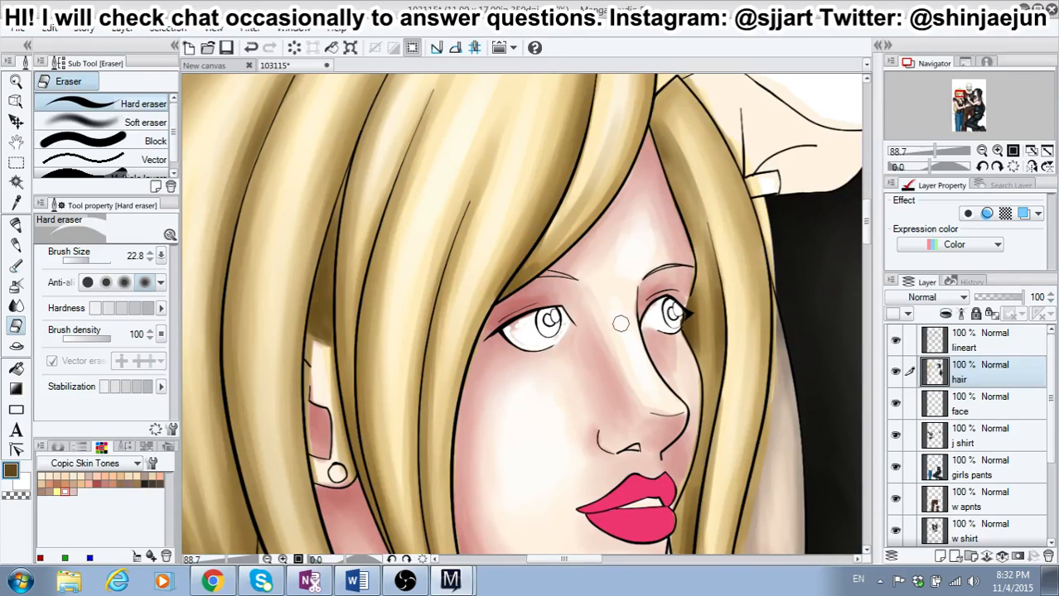
# Step: Erase the hair color spilling onto the neck below the jaw, following the thin strand down to its tip
pyautogui.moveTo(864, 224); pyautogui.dragTo(874, 265)
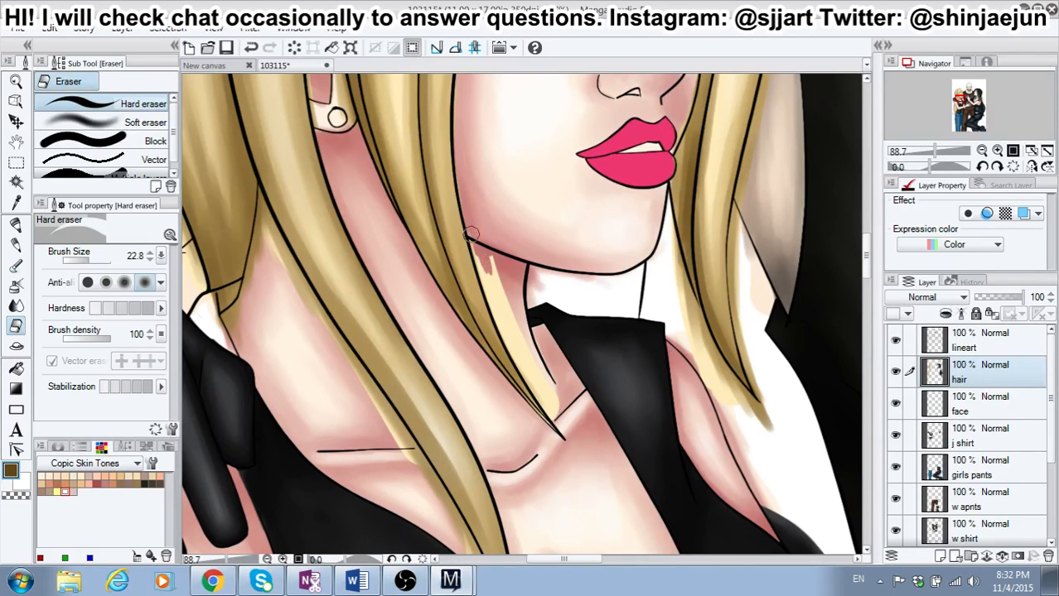
pyautogui.moveTo(470, 234); pyautogui.dragTo(494, 304)
pyautogui.moveTo(480, 260); pyautogui.dragTo(499, 319)
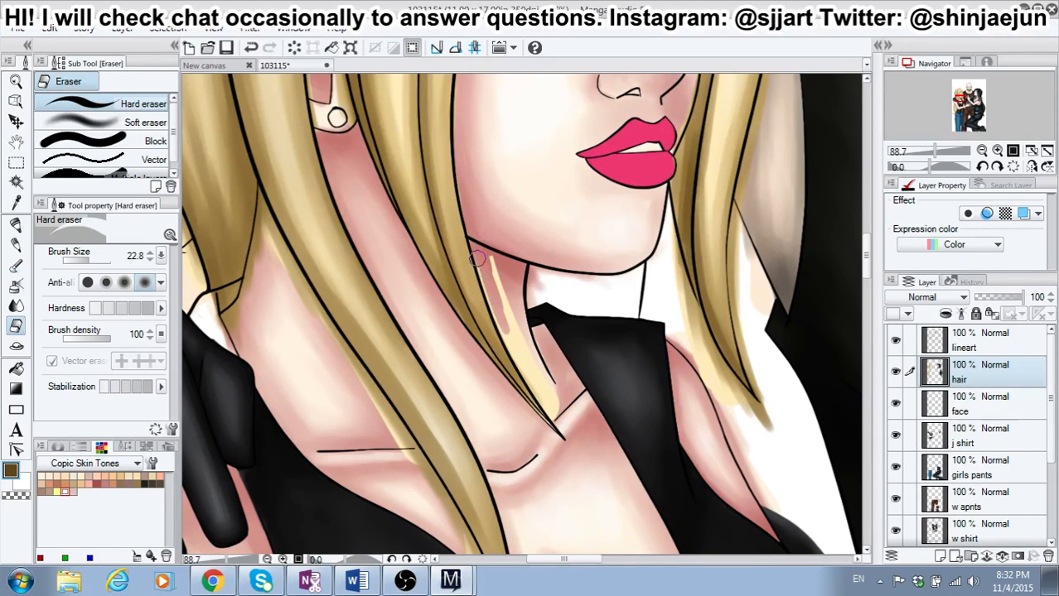
pyautogui.moveTo(475, 259); pyautogui.dragTo(524, 364)
pyautogui.moveTo(492, 300); pyautogui.dragTo(561, 421)
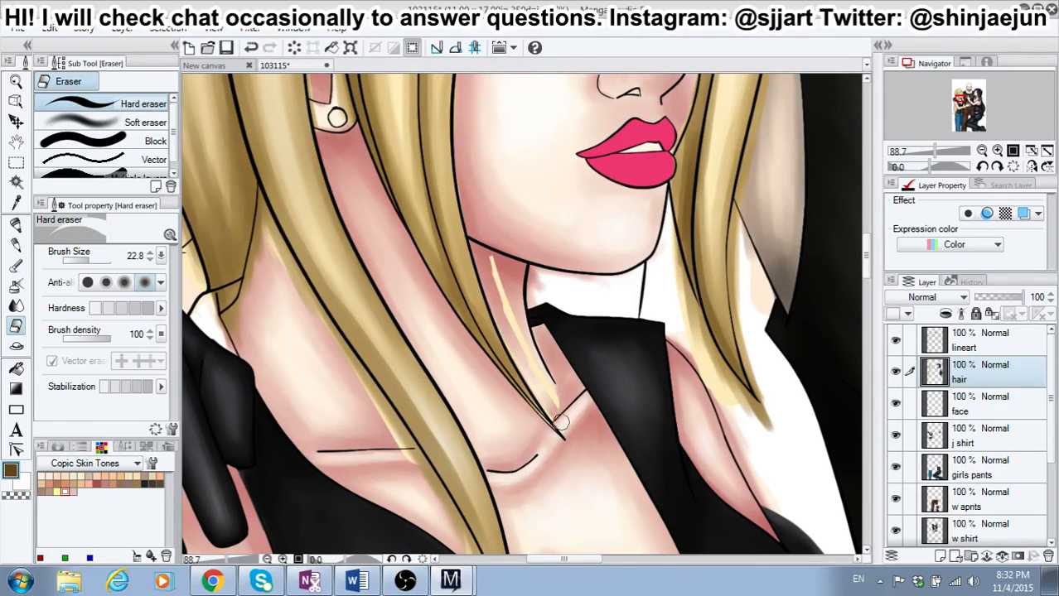
pyautogui.moveTo(515, 326); pyautogui.dragTo(541, 375)
pyautogui.moveTo(511, 315); pyautogui.dragTo(492, 265)
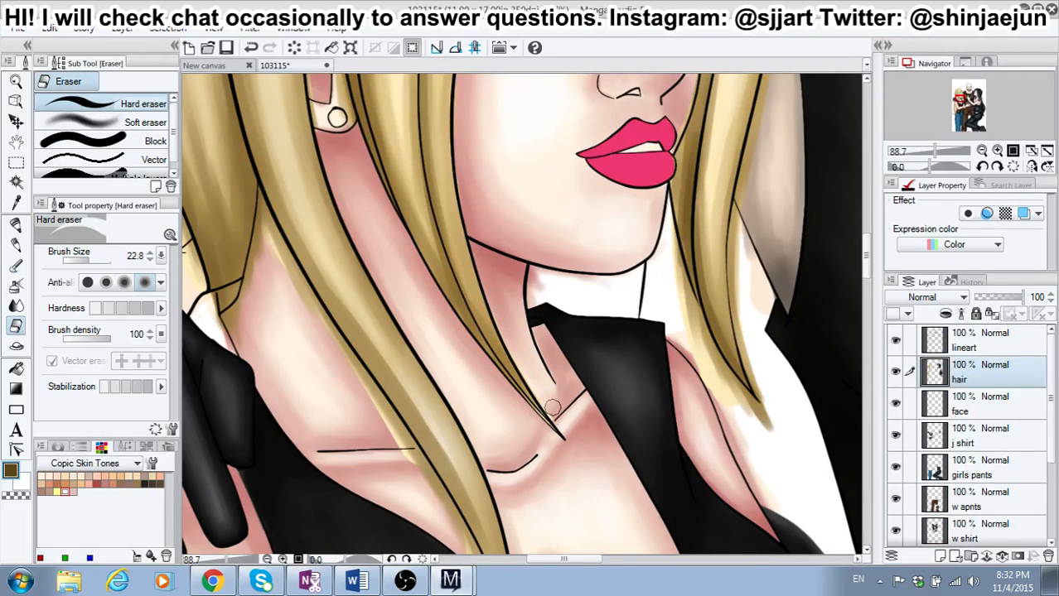
# Step: Erase the hair color outside the long strand near the collarbone and along both edges of the pointed strand beyond the chin
pyautogui.moveTo(384, 410); pyautogui.dragTo(408, 456)
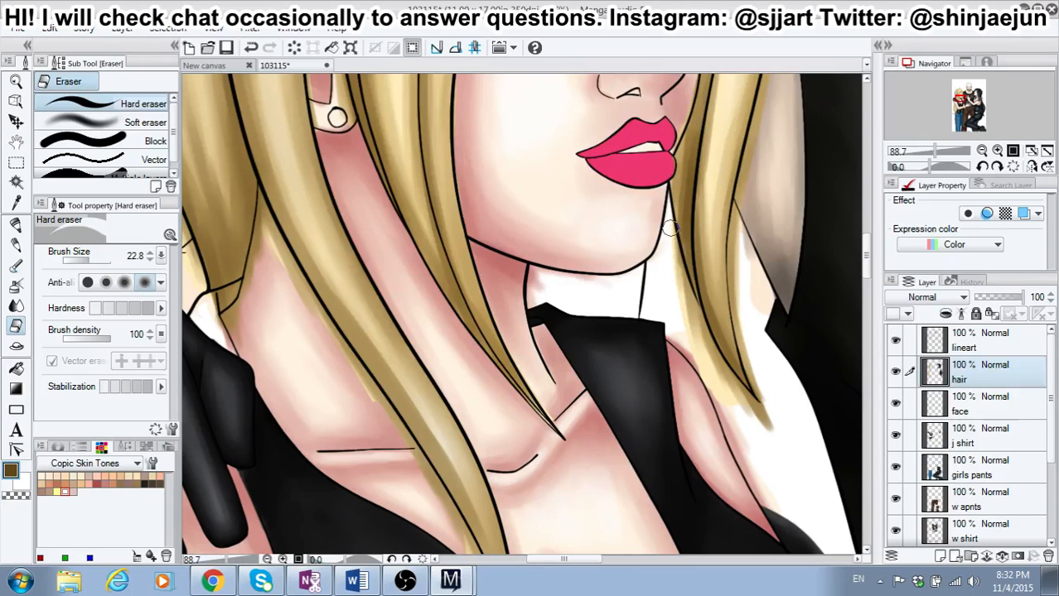
pyautogui.moveTo(671, 231)
pyautogui.mouseDown()
pyautogui.moveTo(691, 306)
pyautogui.moveTo(751, 407)
pyautogui.moveTo(720, 376)
pyautogui.moveTo(739, 406)
pyautogui.moveTo(663, 286)
pyautogui.moveTo(713, 394)
pyautogui.moveTo(732, 410)
pyautogui.moveTo(703, 362)
pyautogui.moveTo(745, 411)
pyautogui.mouseUp()
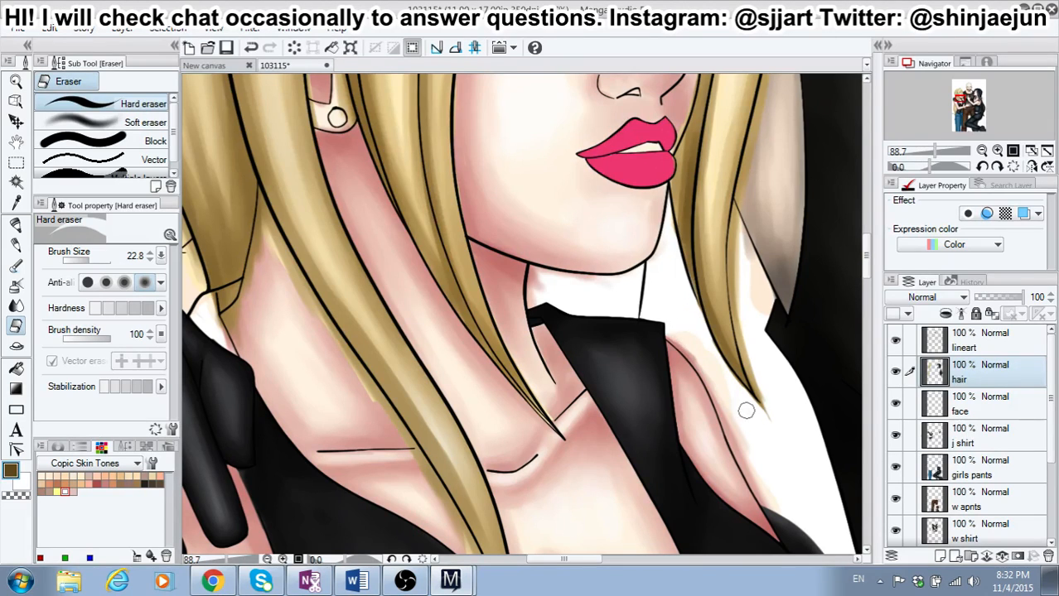
pyautogui.moveTo(740, 188)
pyautogui.mouseDown()
pyautogui.moveTo(735, 297)
pyautogui.moveTo(732, 254)
pyautogui.moveTo(736, 293)
pyautogui.moveTo(730, 261)
pyautogui.moveTo(731, 280)
pyautogui.moveTo(763, 416)
pyautogui.mouseUp()
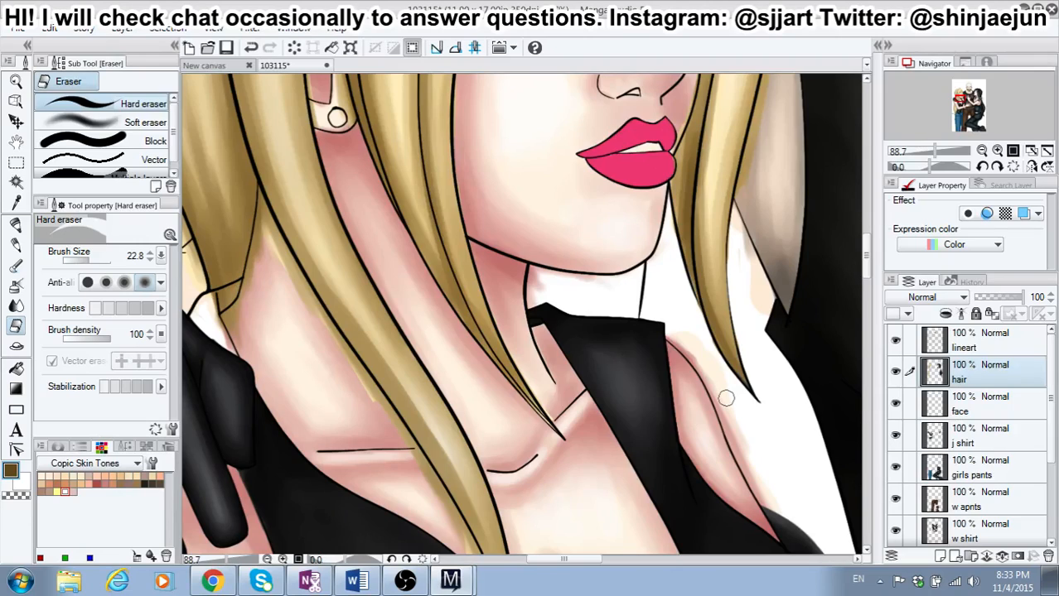
pyautogui.scroll(-4, 726, 398)
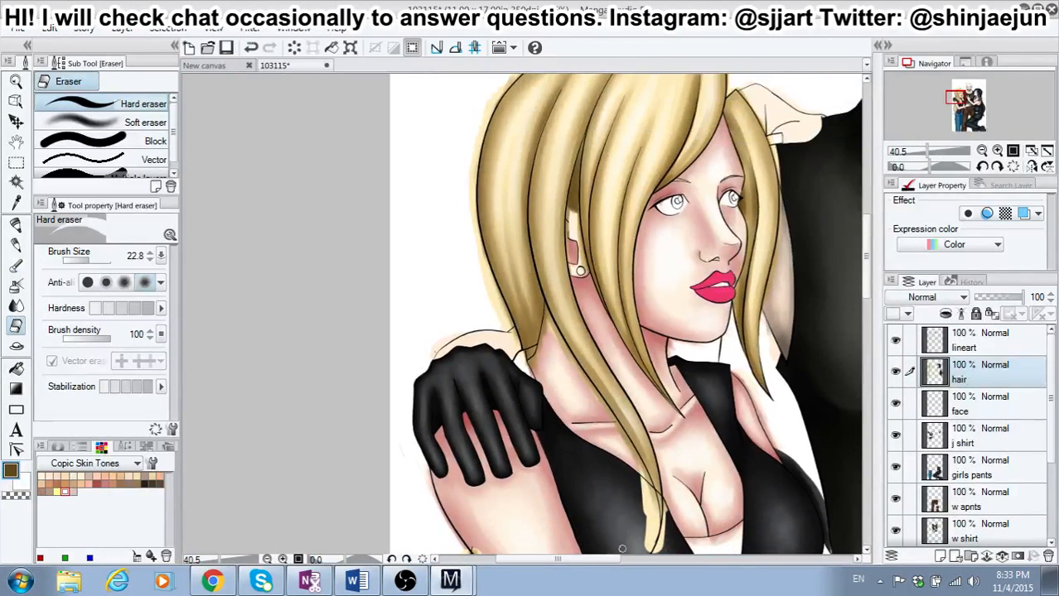
pyautogui.moveTo(585, 561); pyautogui.dragTo(709, 562)
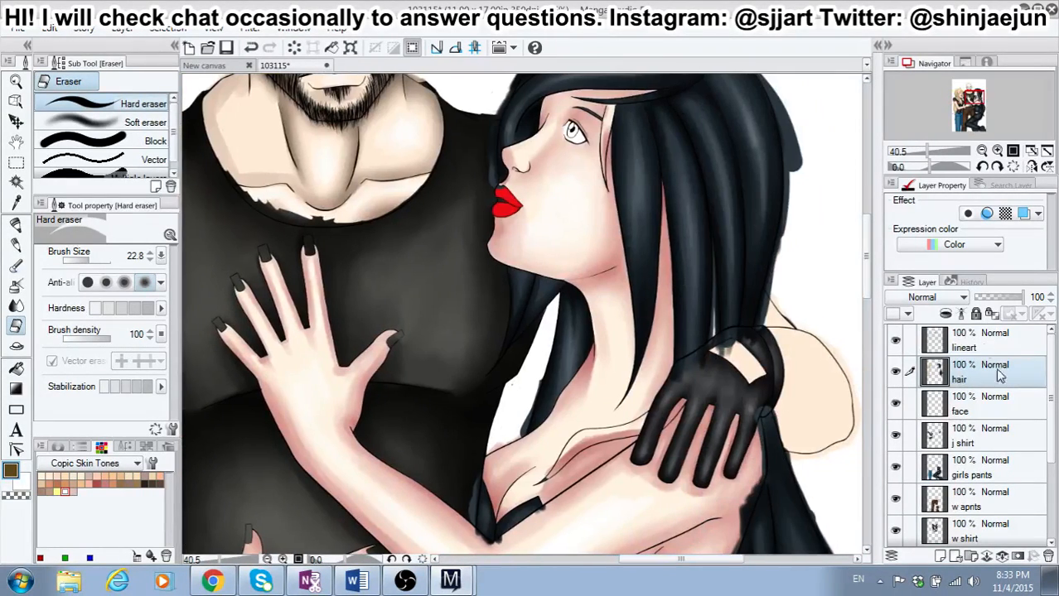
pyautogui.moveTo(866, 275)
pyautogui.mouseDown()
pyautogui.moveTo(862, 247)
pyautogui.moveTo(868, 348)
pyautogui.moveTo(882, 255)
pyautogui.moveTo(872, 272)
pyautogui.mouseUp()
pyautogui.moveTo(701, 561); pyautogui.dragTo(661, 560)
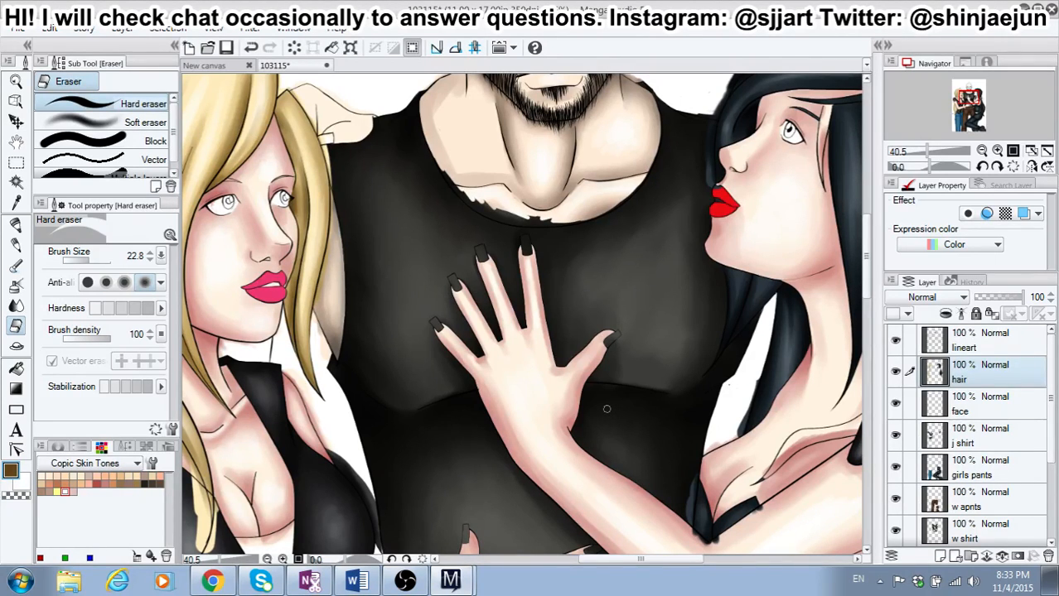
pyautogui.scroll(-3, 603, 401)
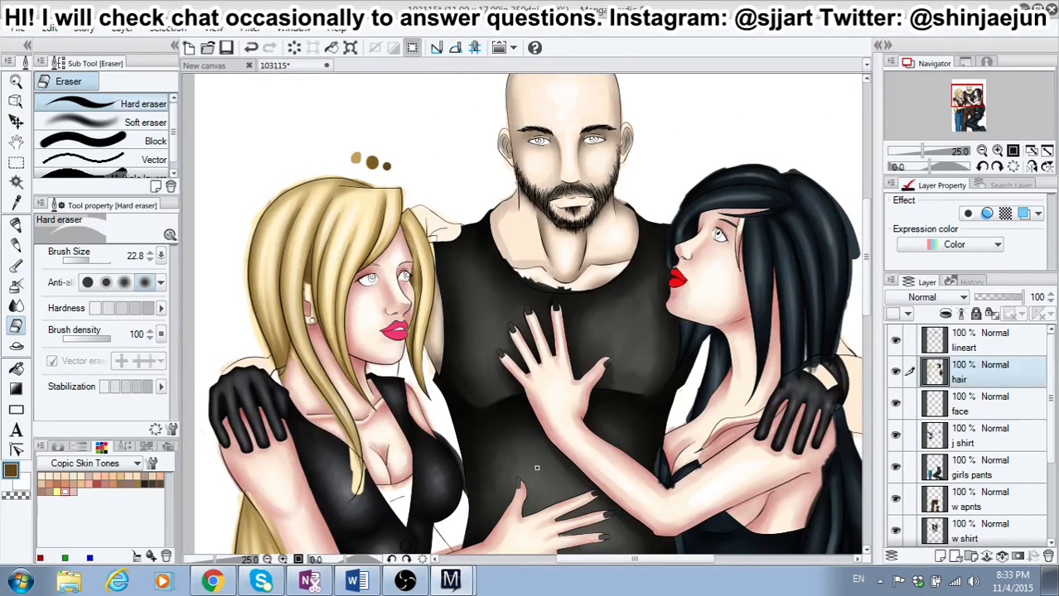
pyautogui.scroll(-1, 542, 497)
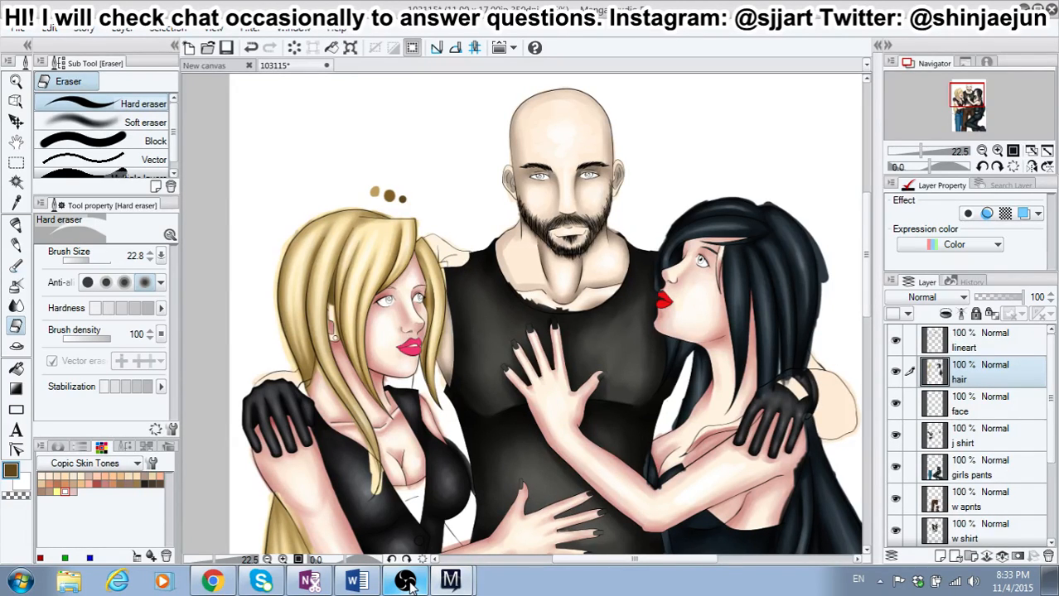
# Step: Switch to Open Broadcaster Software to reach the streaming controls
pyautogui.click(406, 582)
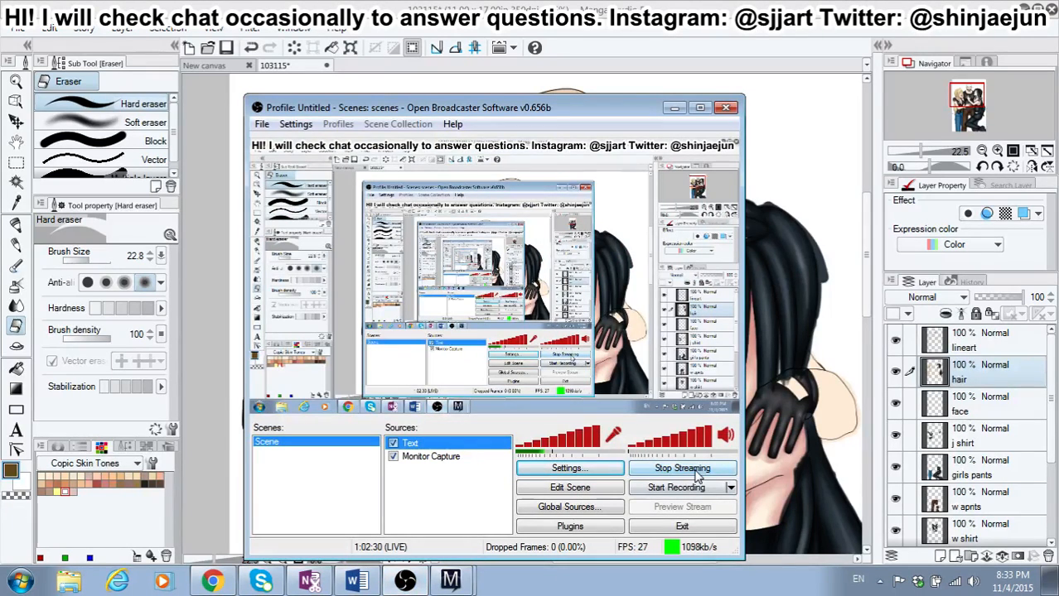